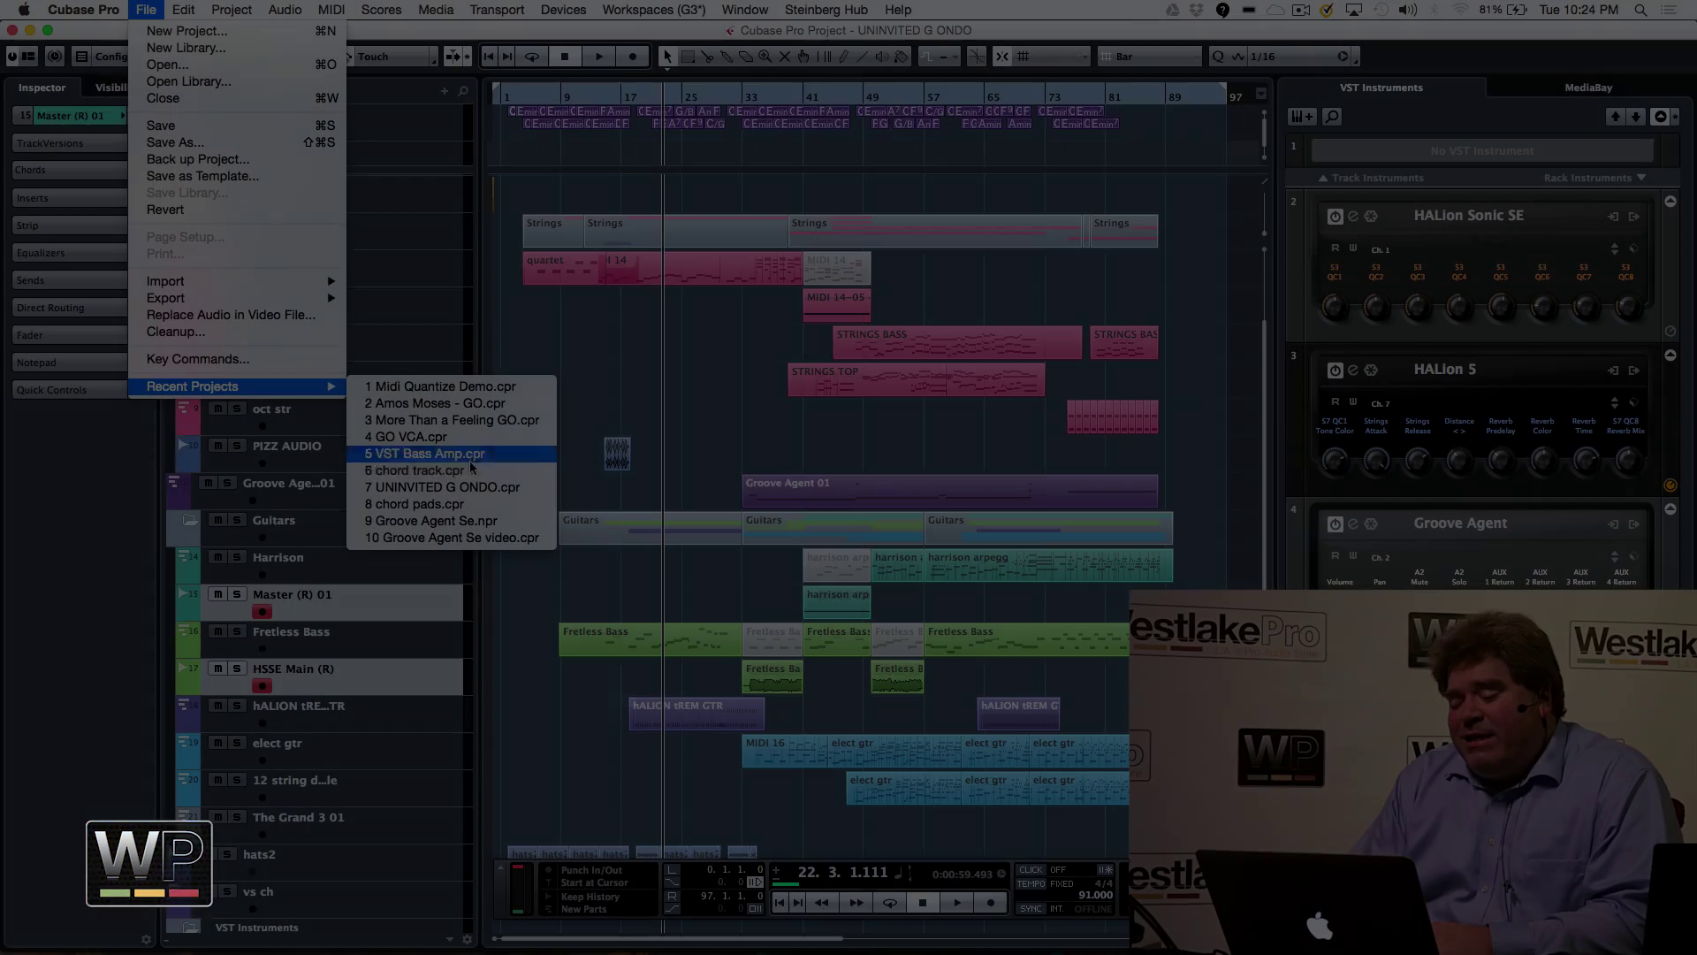
# Open the 'chord track' project from Recent Projects and maximize its project window
pyautogui.click(473, 470)
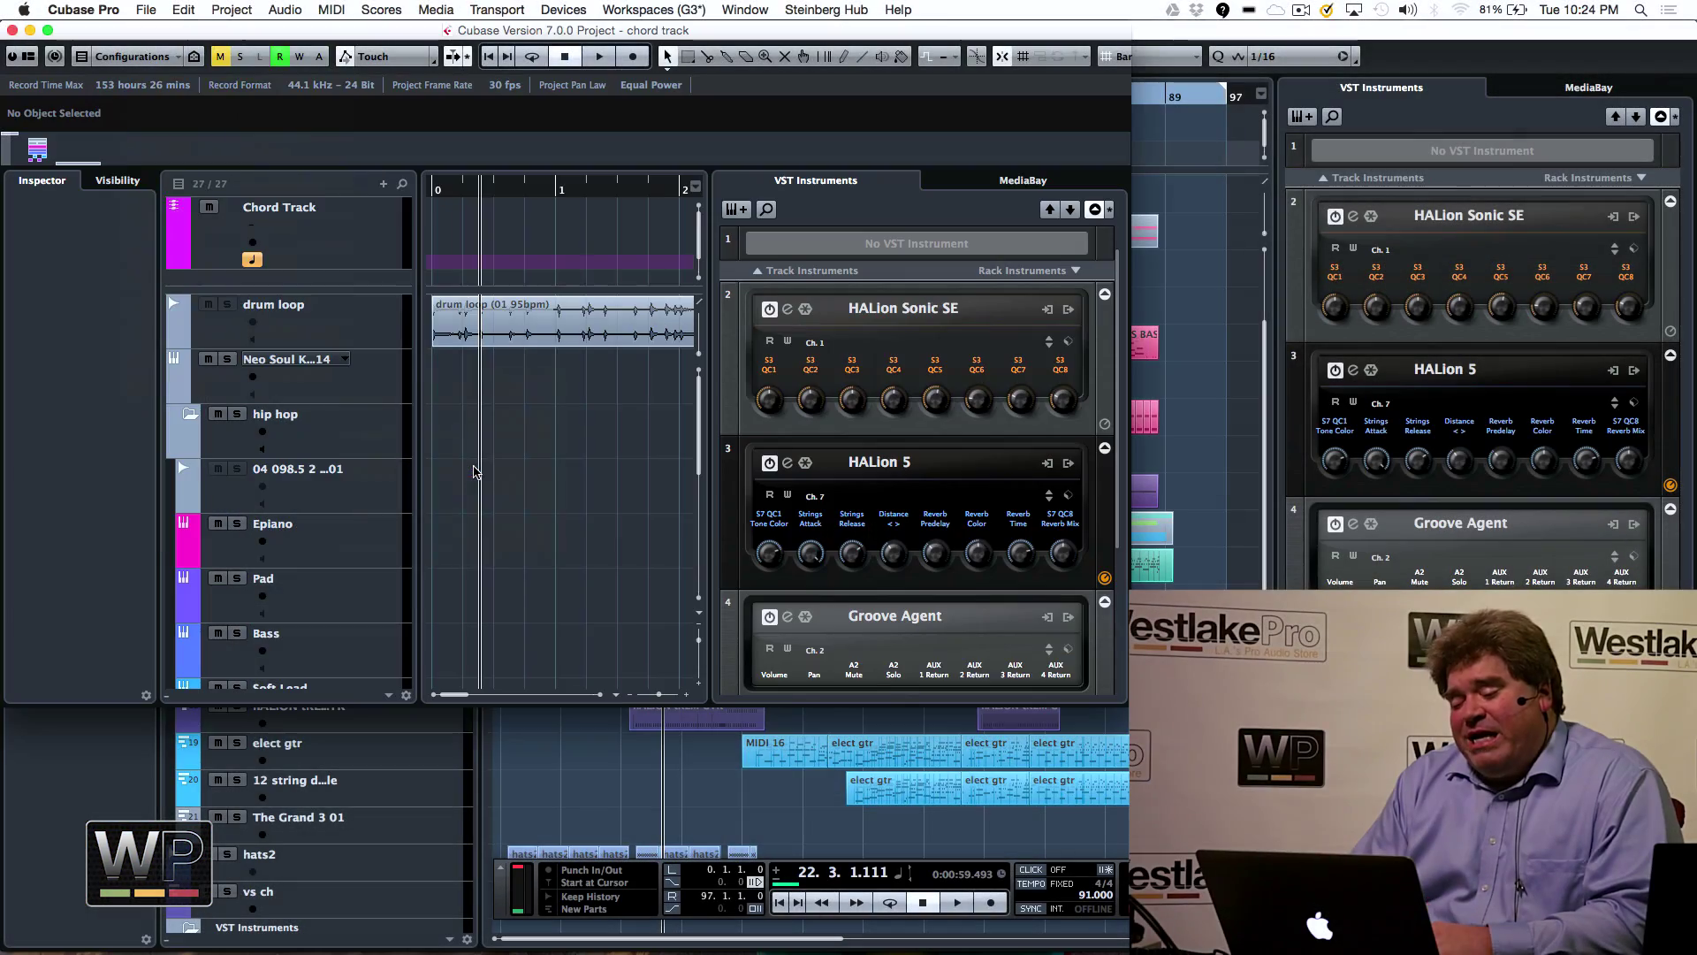
pyautogui.click(49, 30)
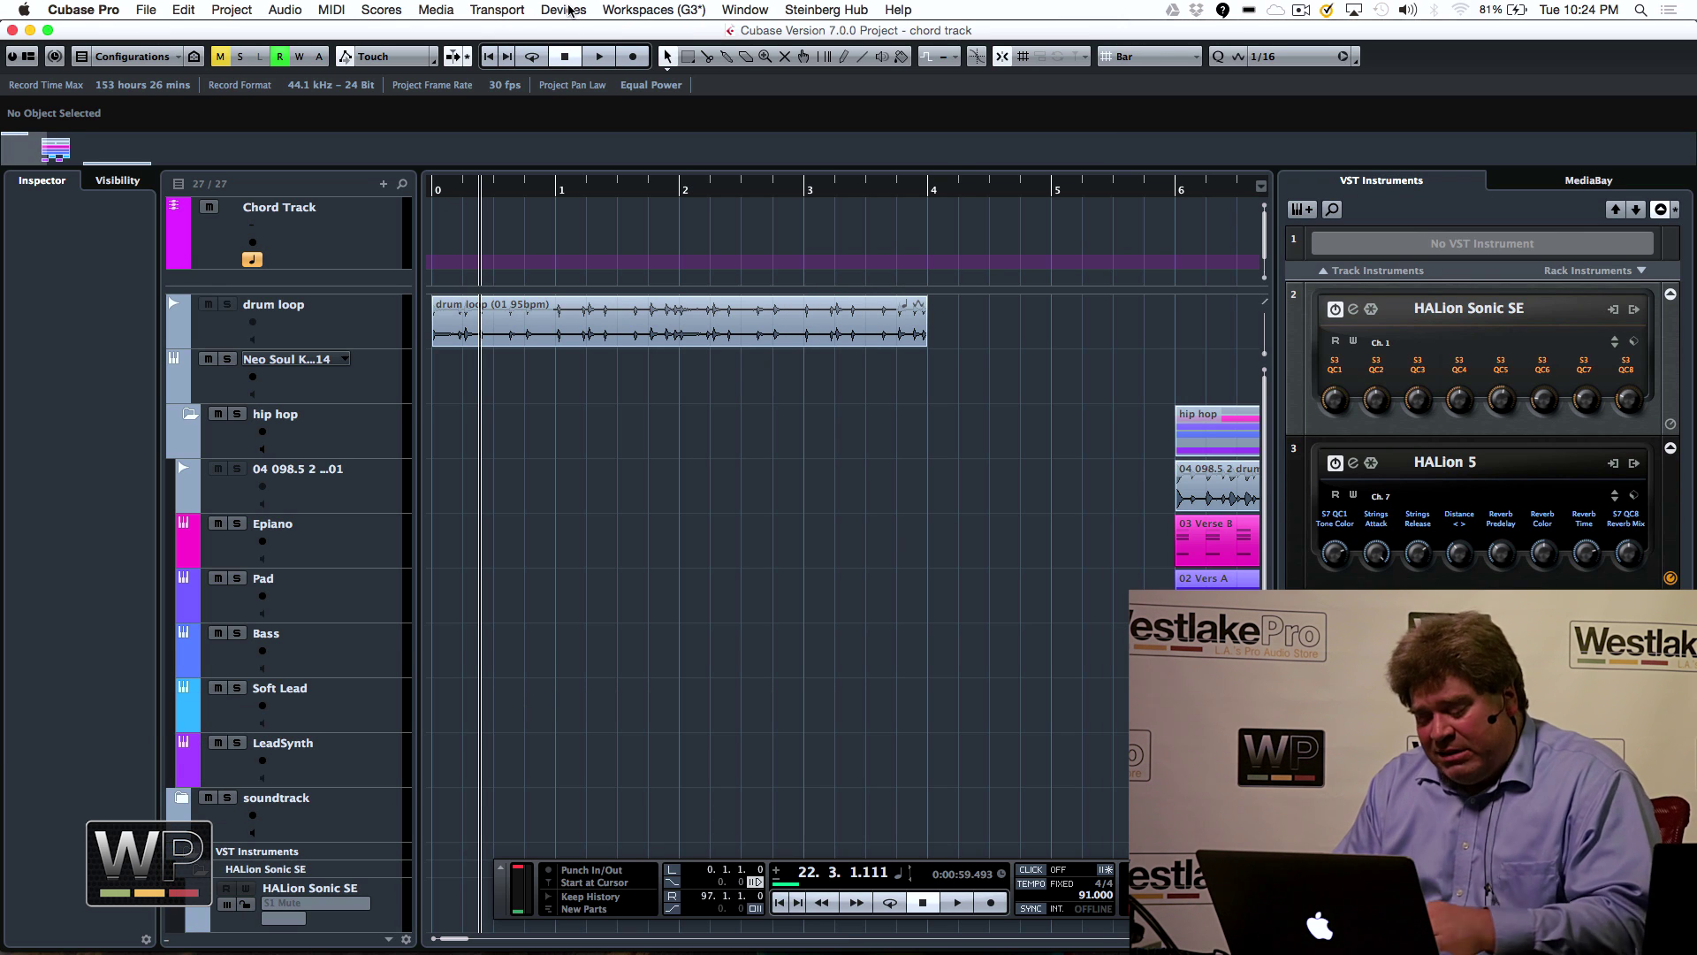
# Check the VST Connections overview, then zoom out to show bars 0–9
pyautogui.press('F4')
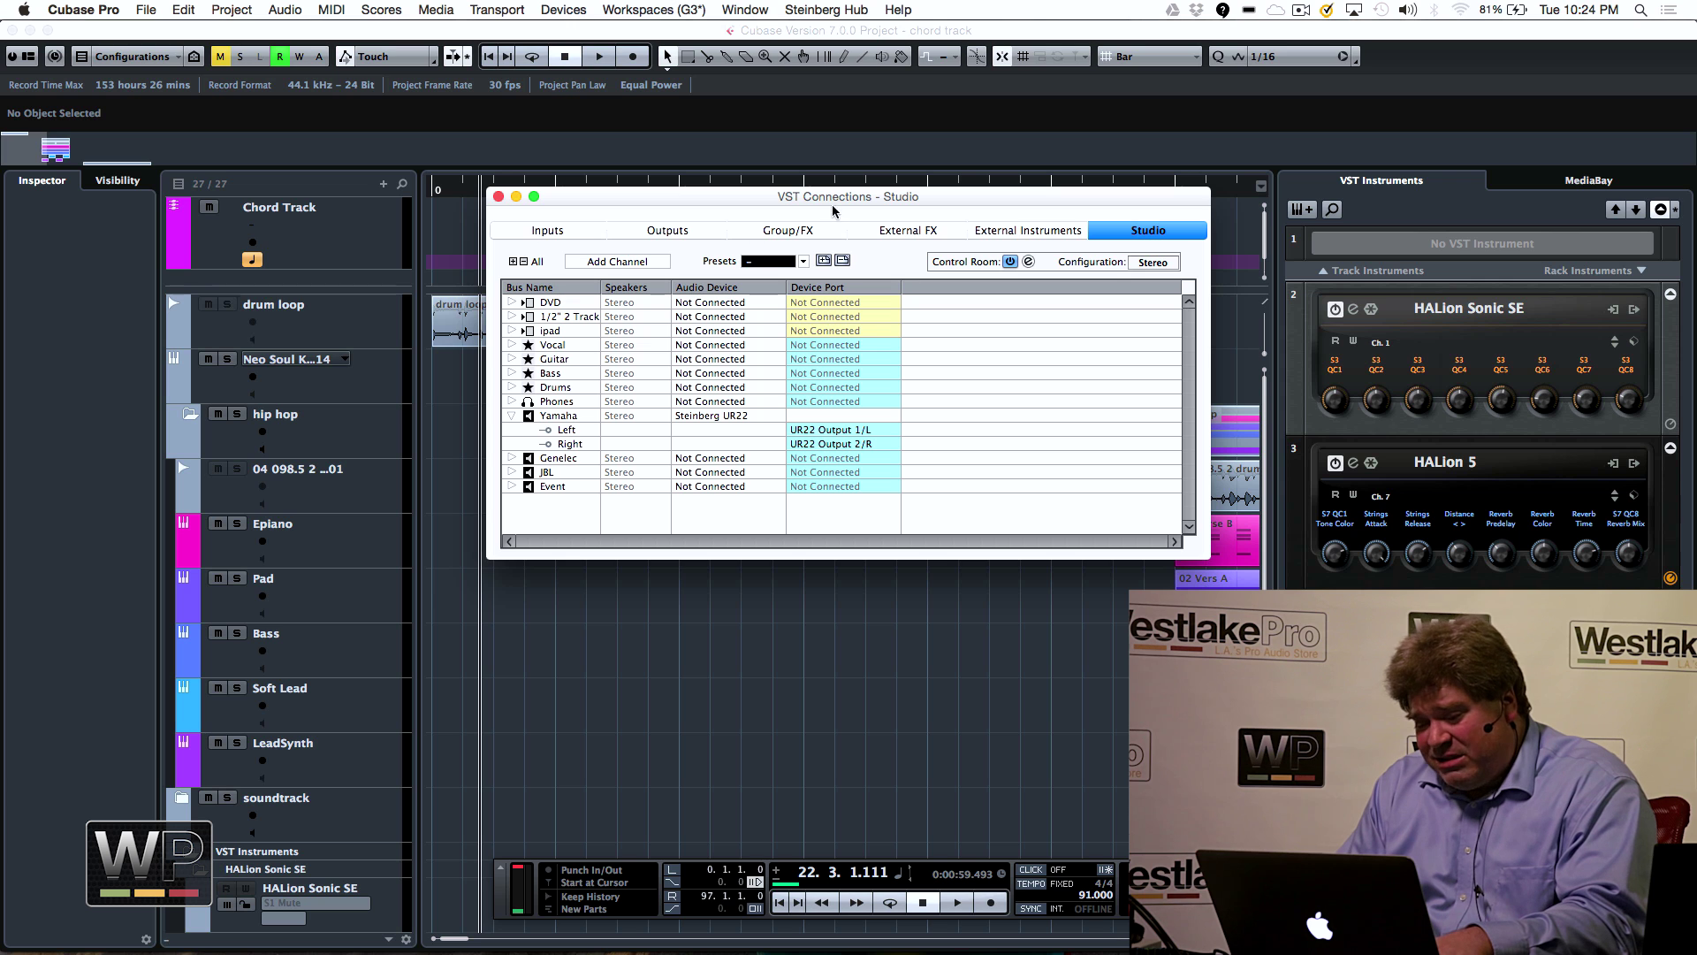
pyautogui.click(499, 196)
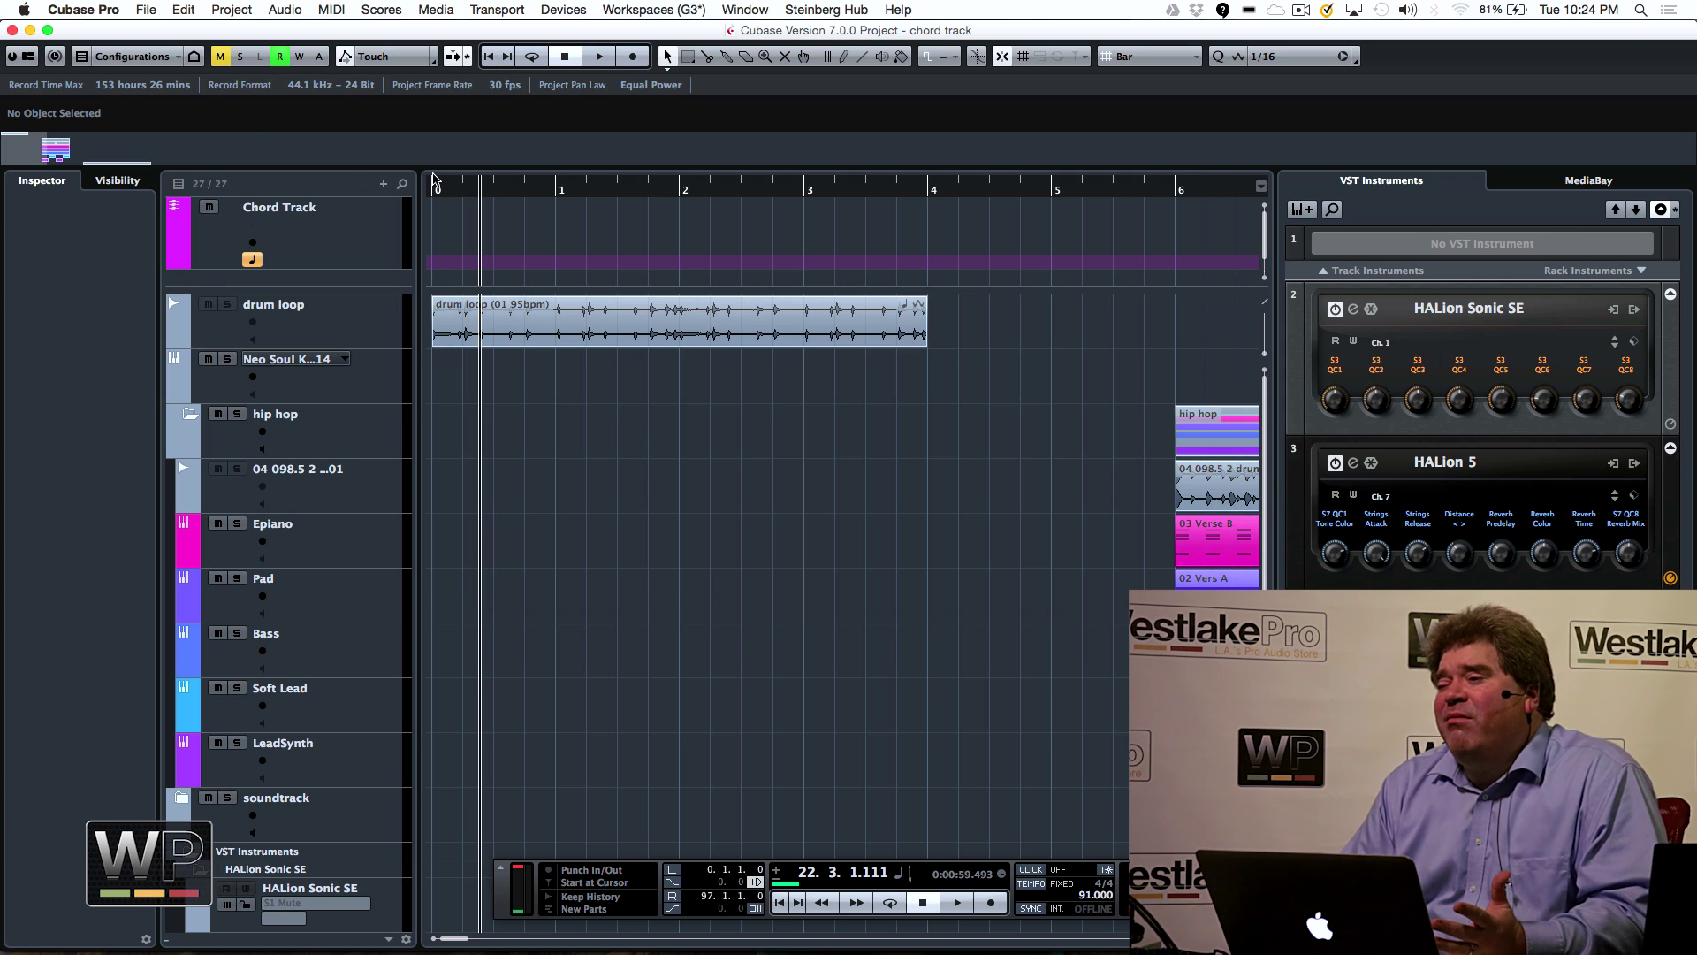
pyautogui.moveTo(449, 198); pyautogui.dragTo(409, 188)
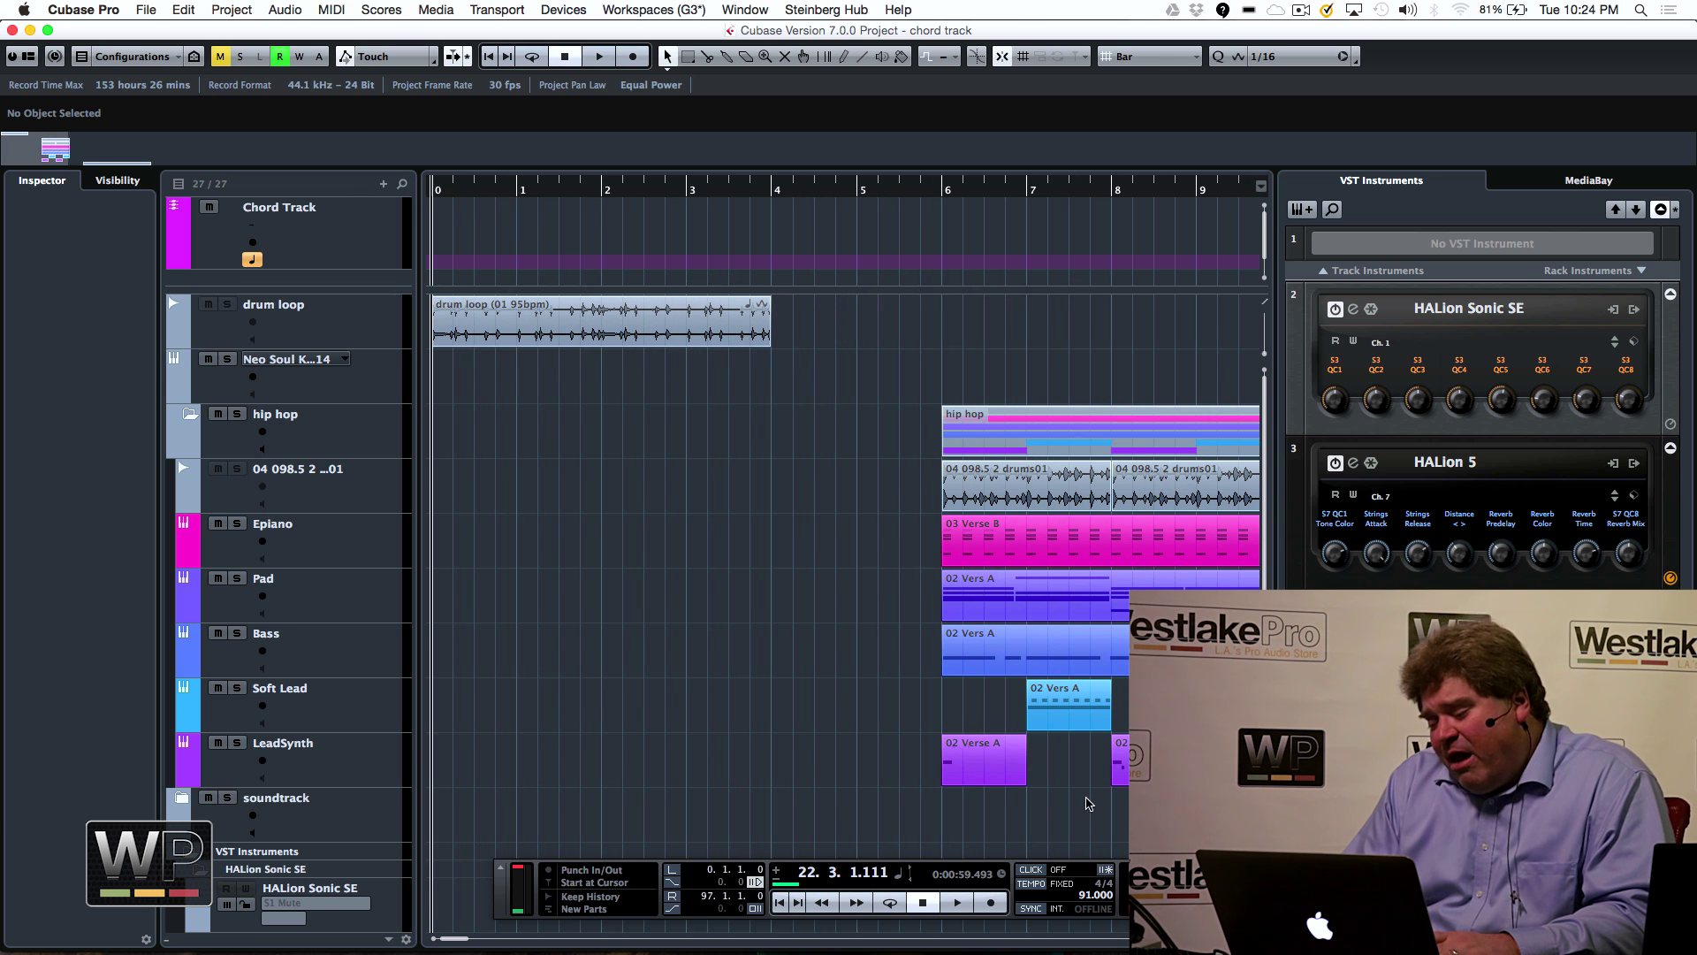
# Select the drum loop event and set the playback position to bar 4
pyautogui.click(588, 336)
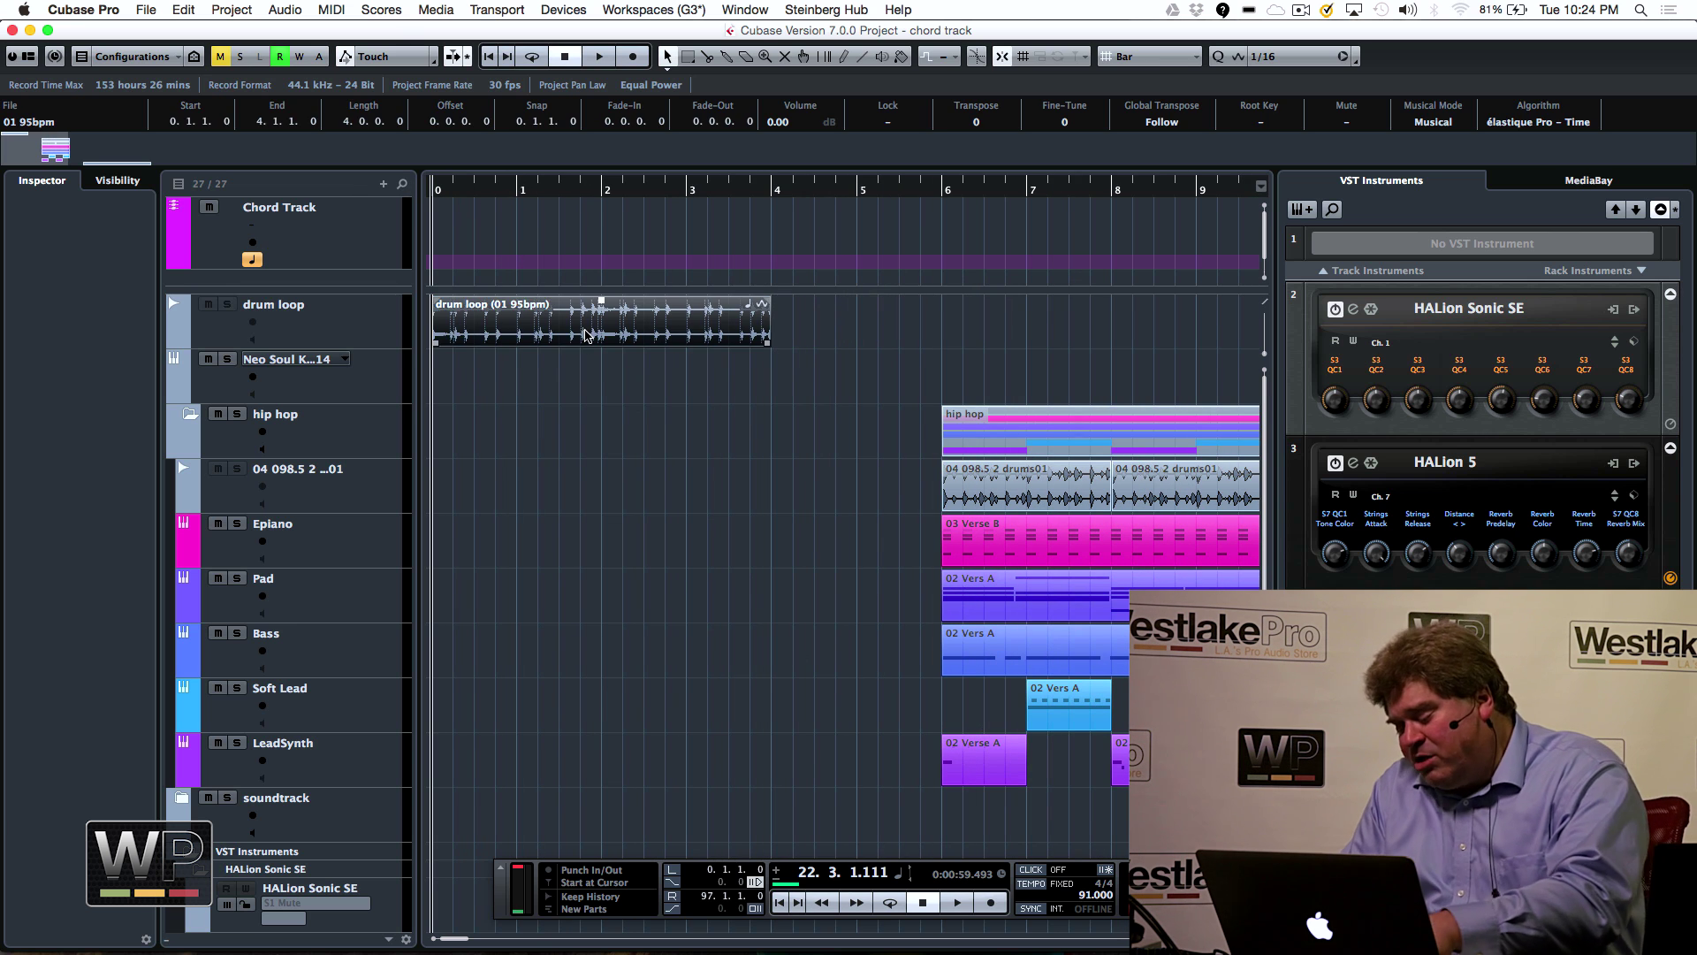
pyautogui.hscroll(10, 588, 337)
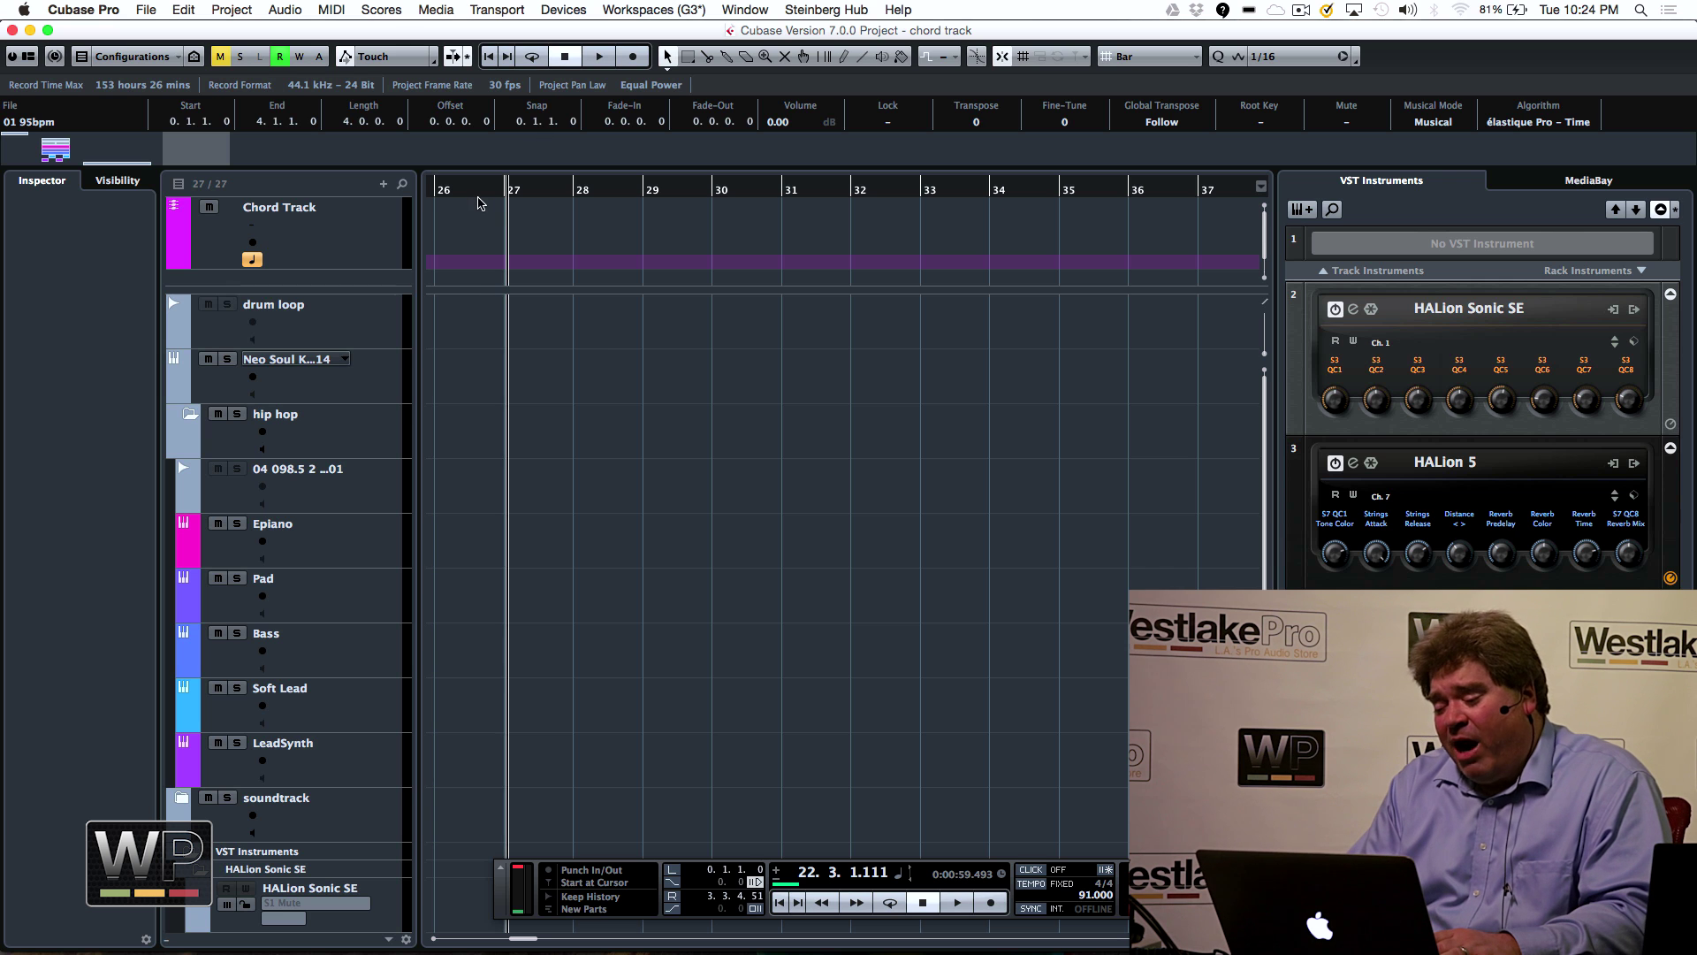
pyautogui.hscroll(-10, 477, 204)
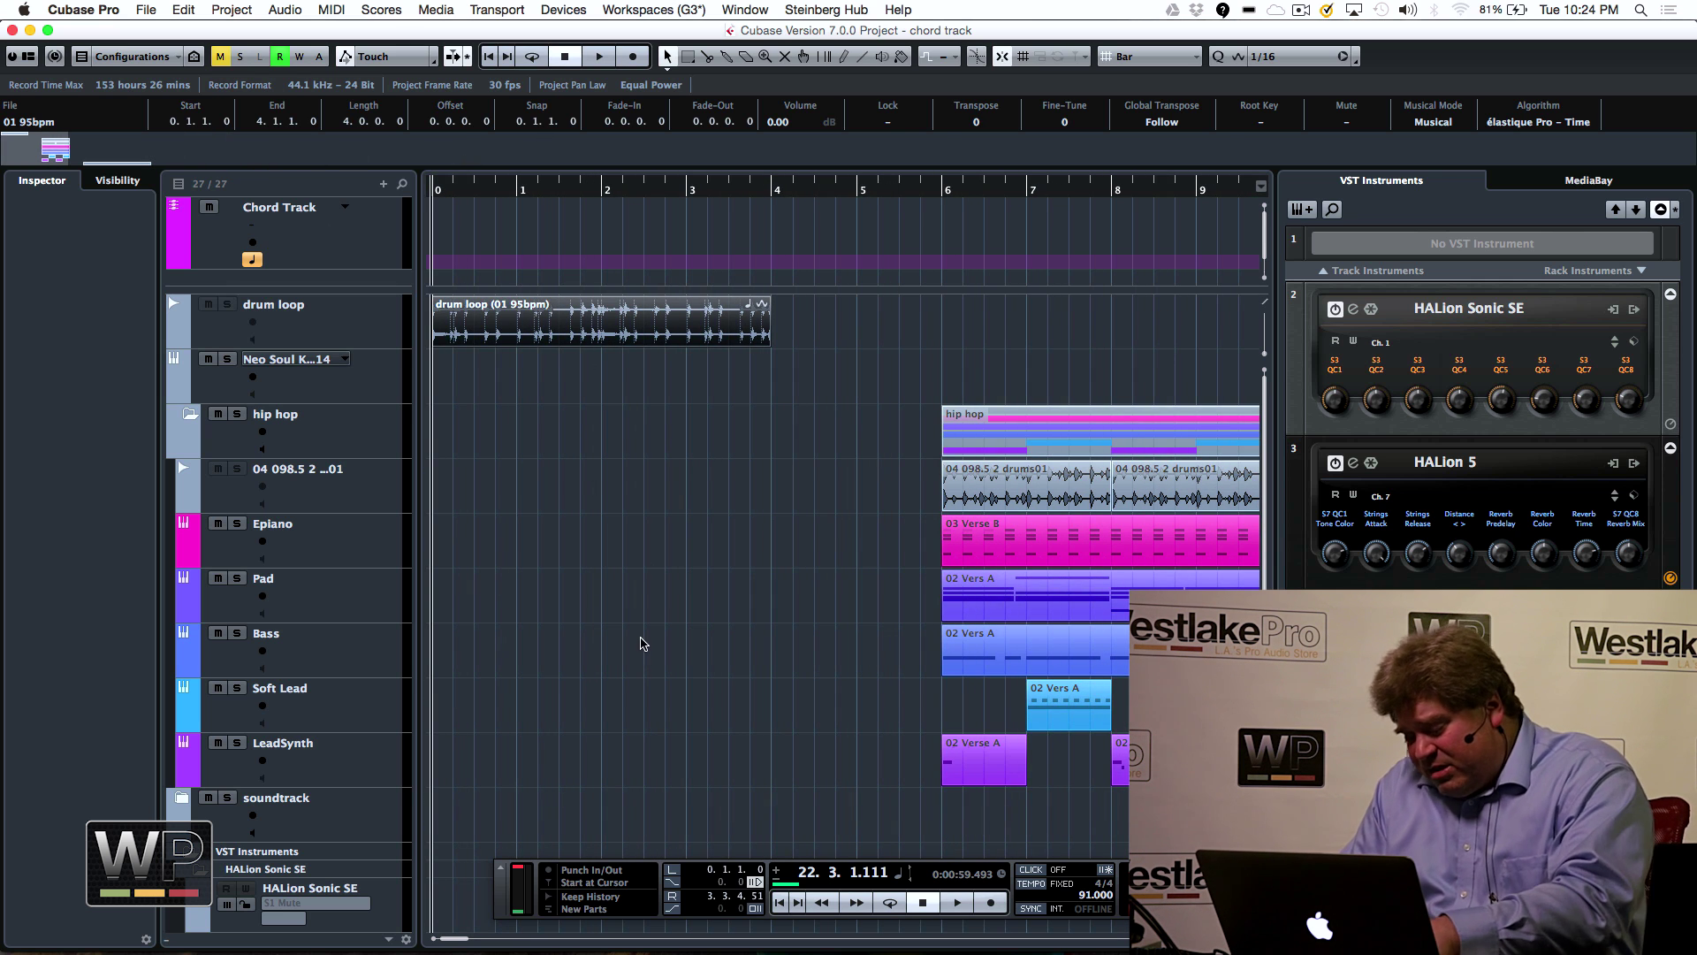
pyautogui.hscroll(10, 644, 643)
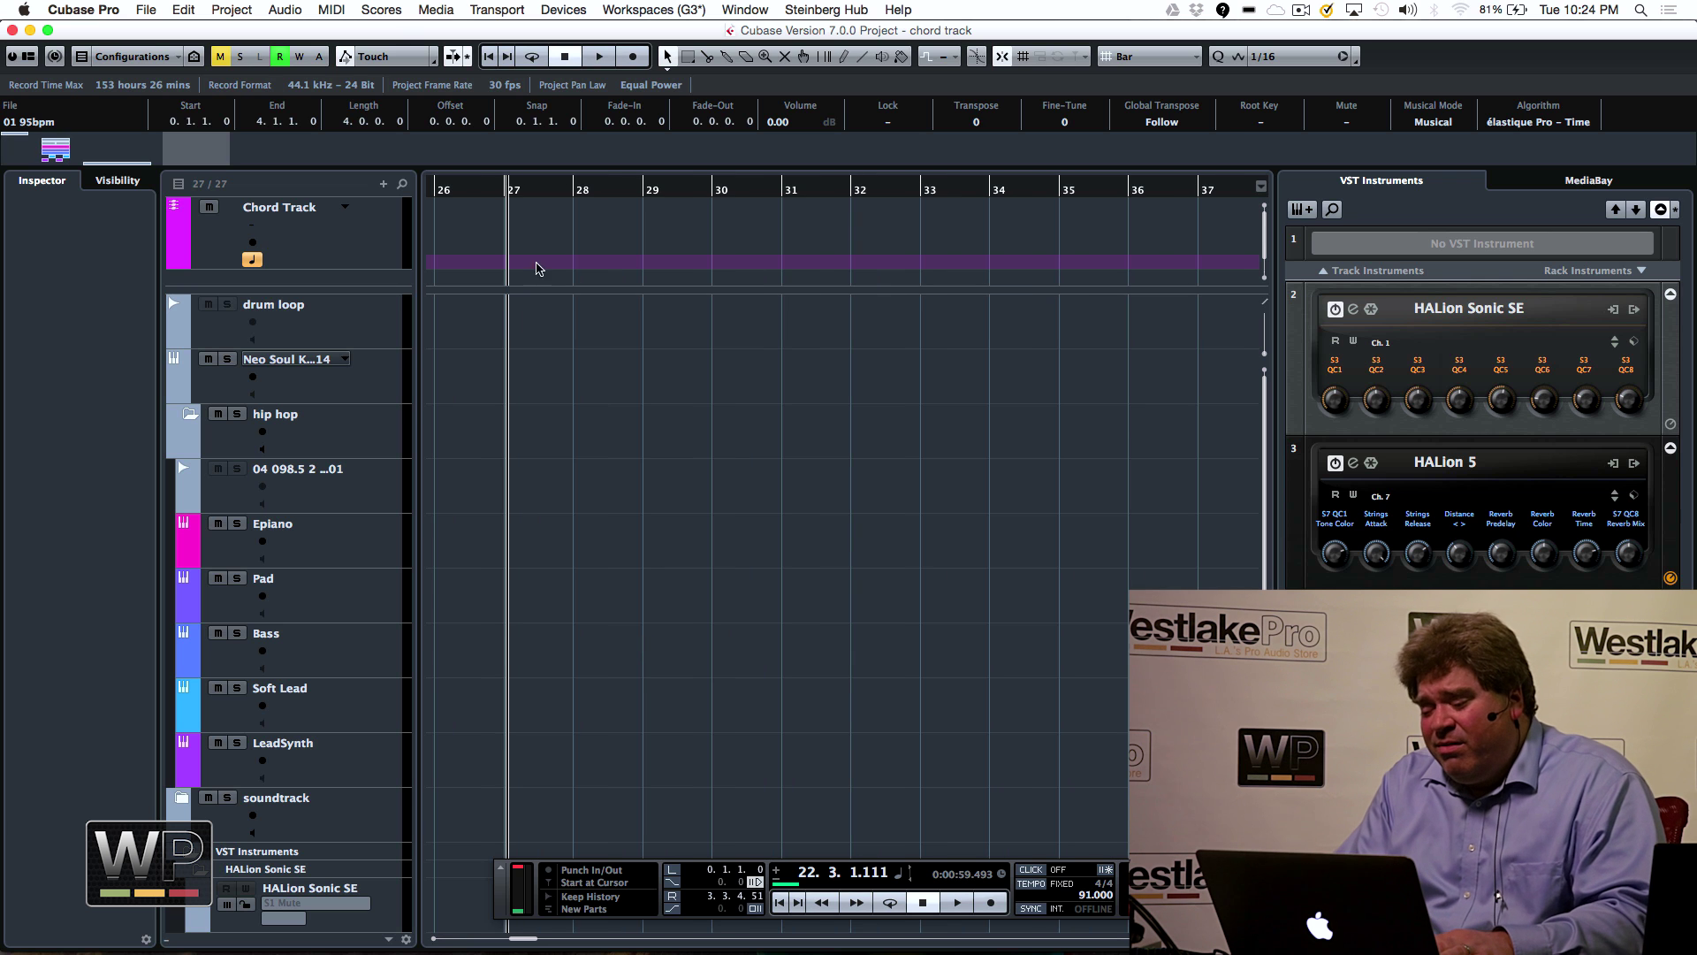
pyautogui.hscroll(-10, 477, 193)
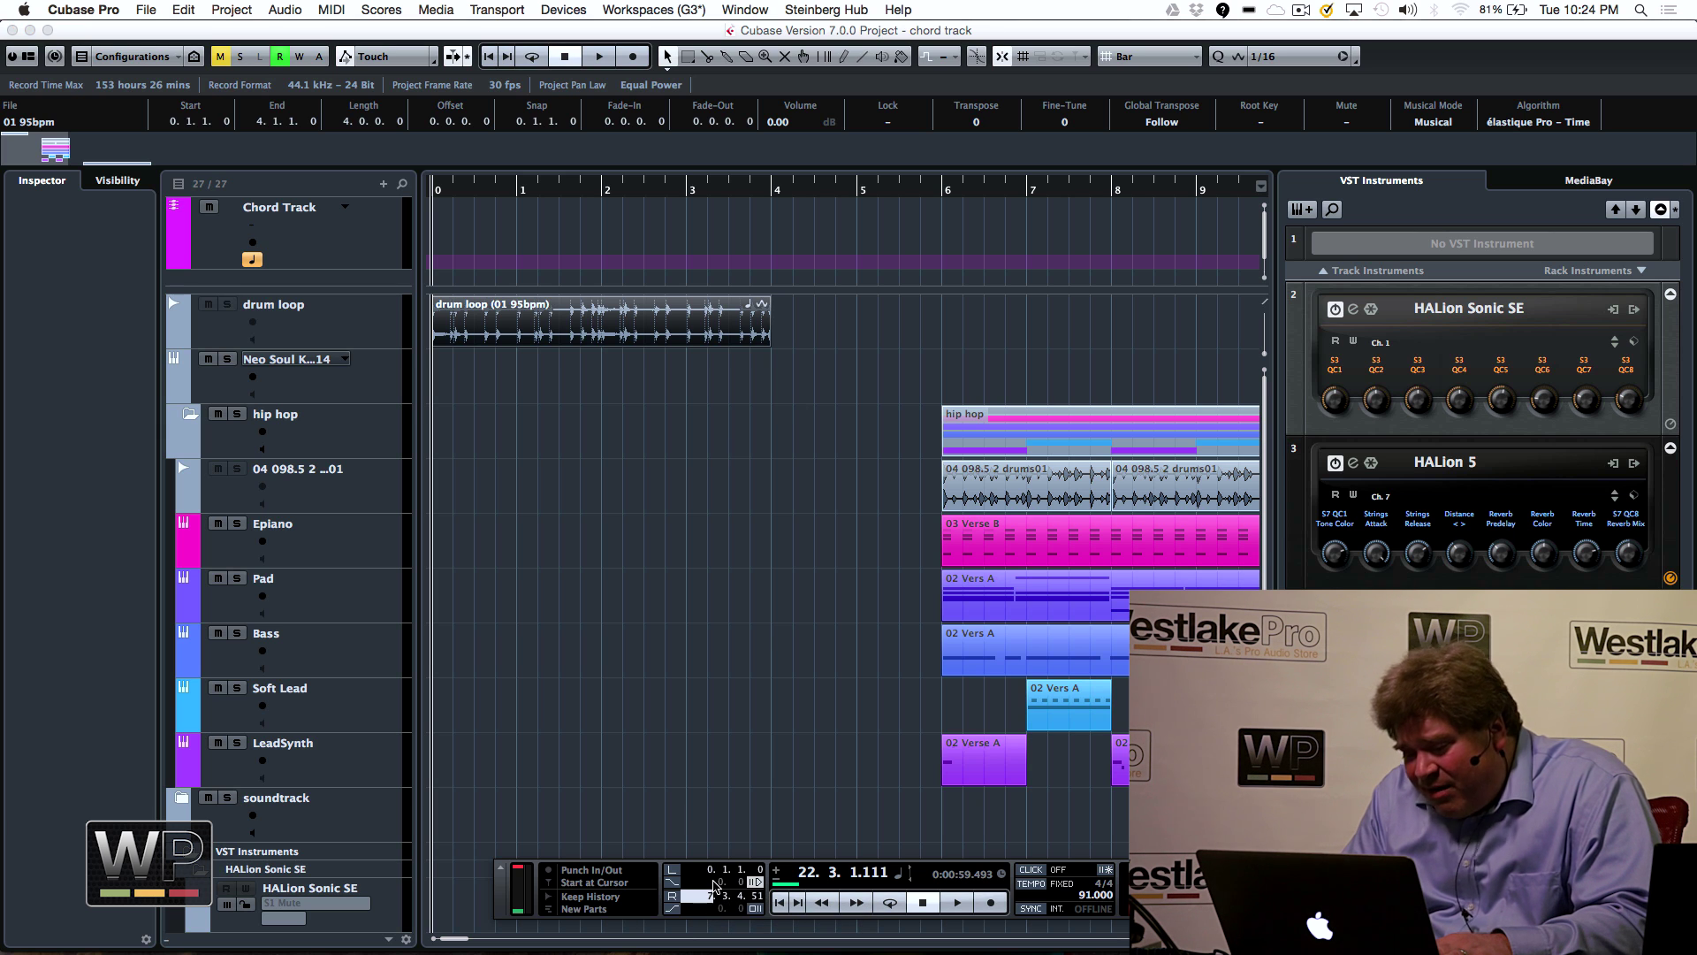
pyautogui.click(773, 190)
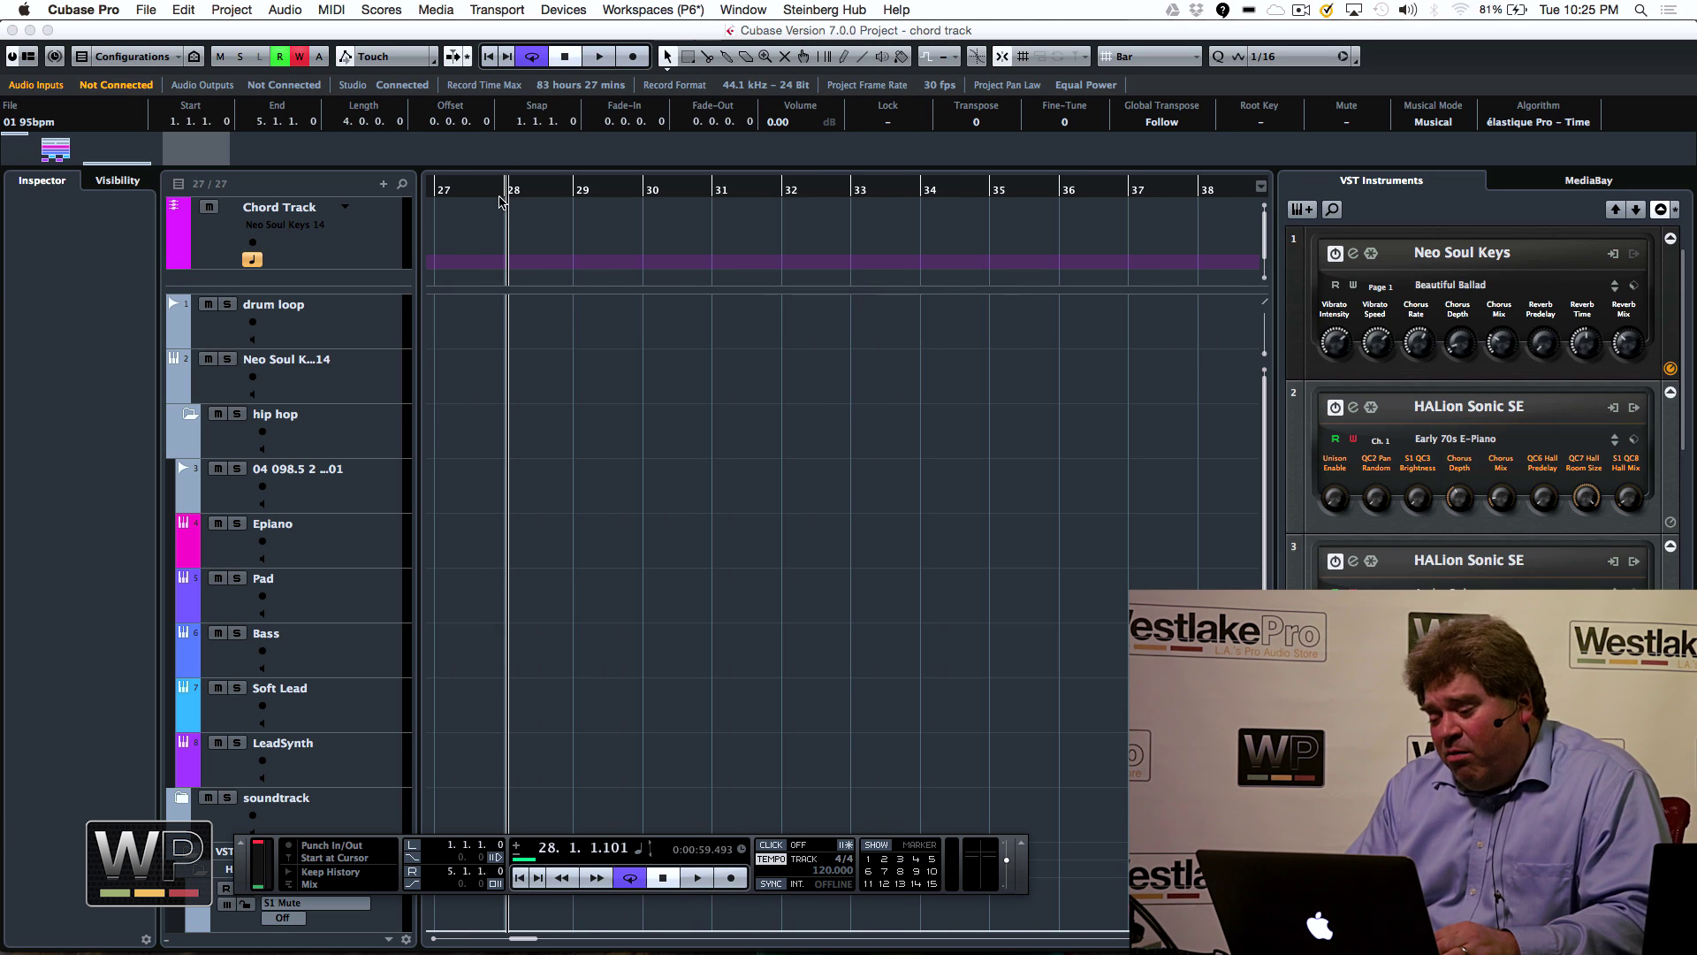
# Return the playback position to the project start and play the cycle from bar 1
pyautogui.click(497, 193)
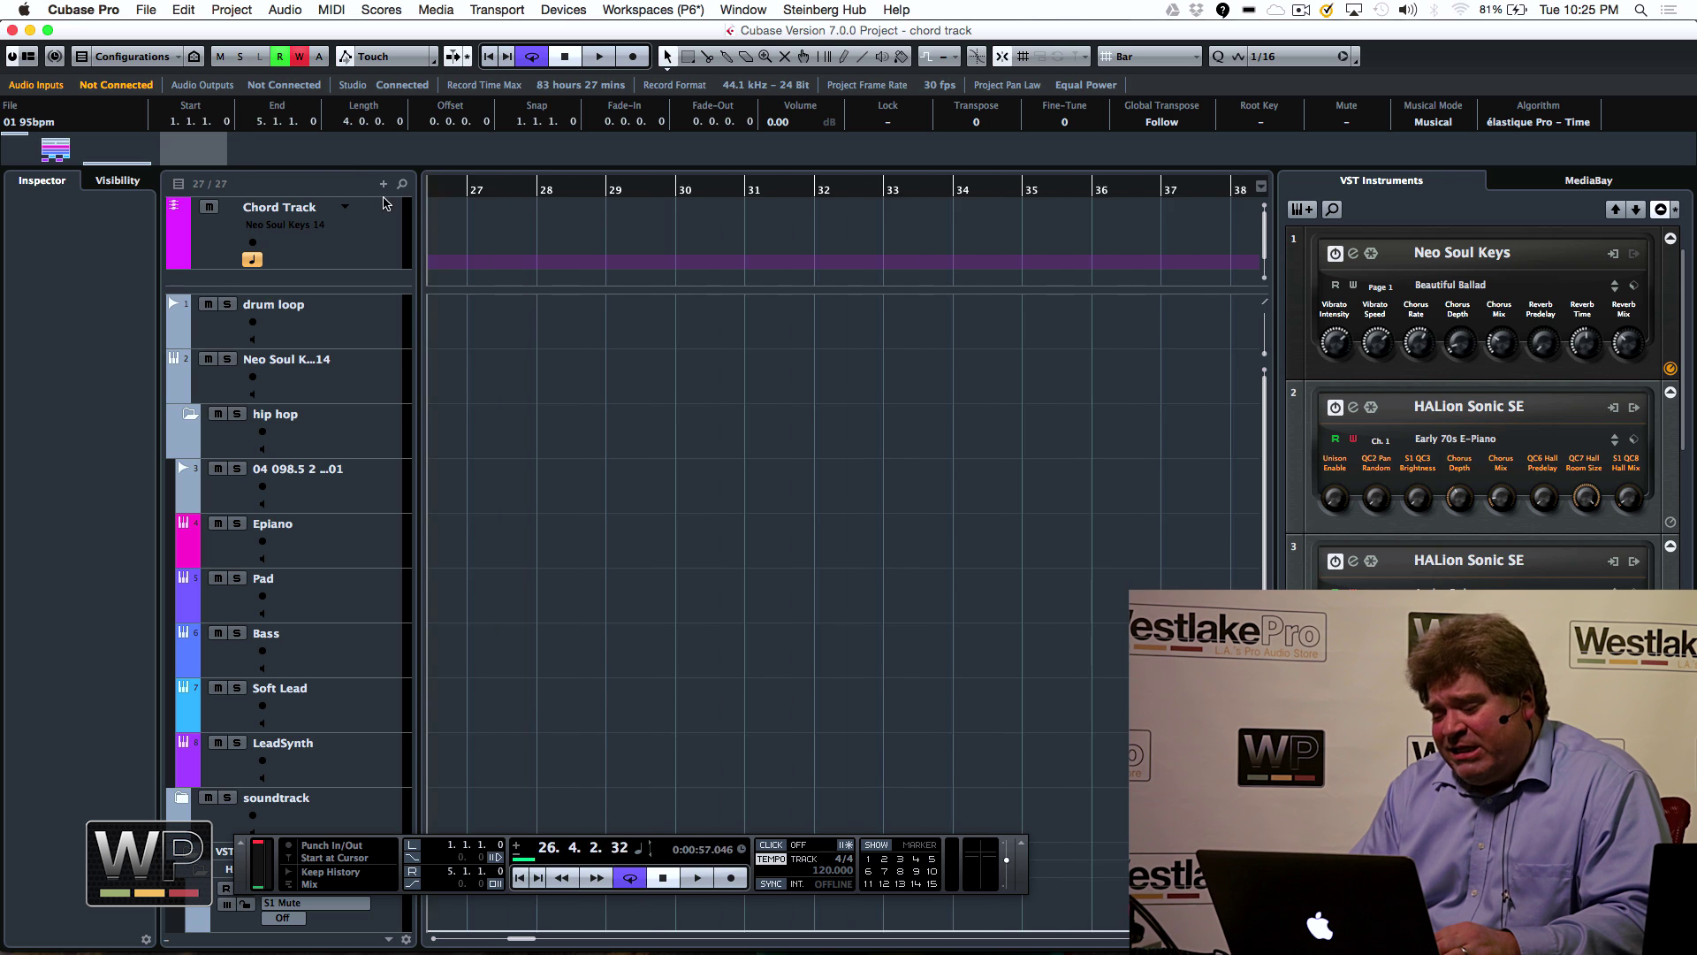
pyautogui.press('Home')
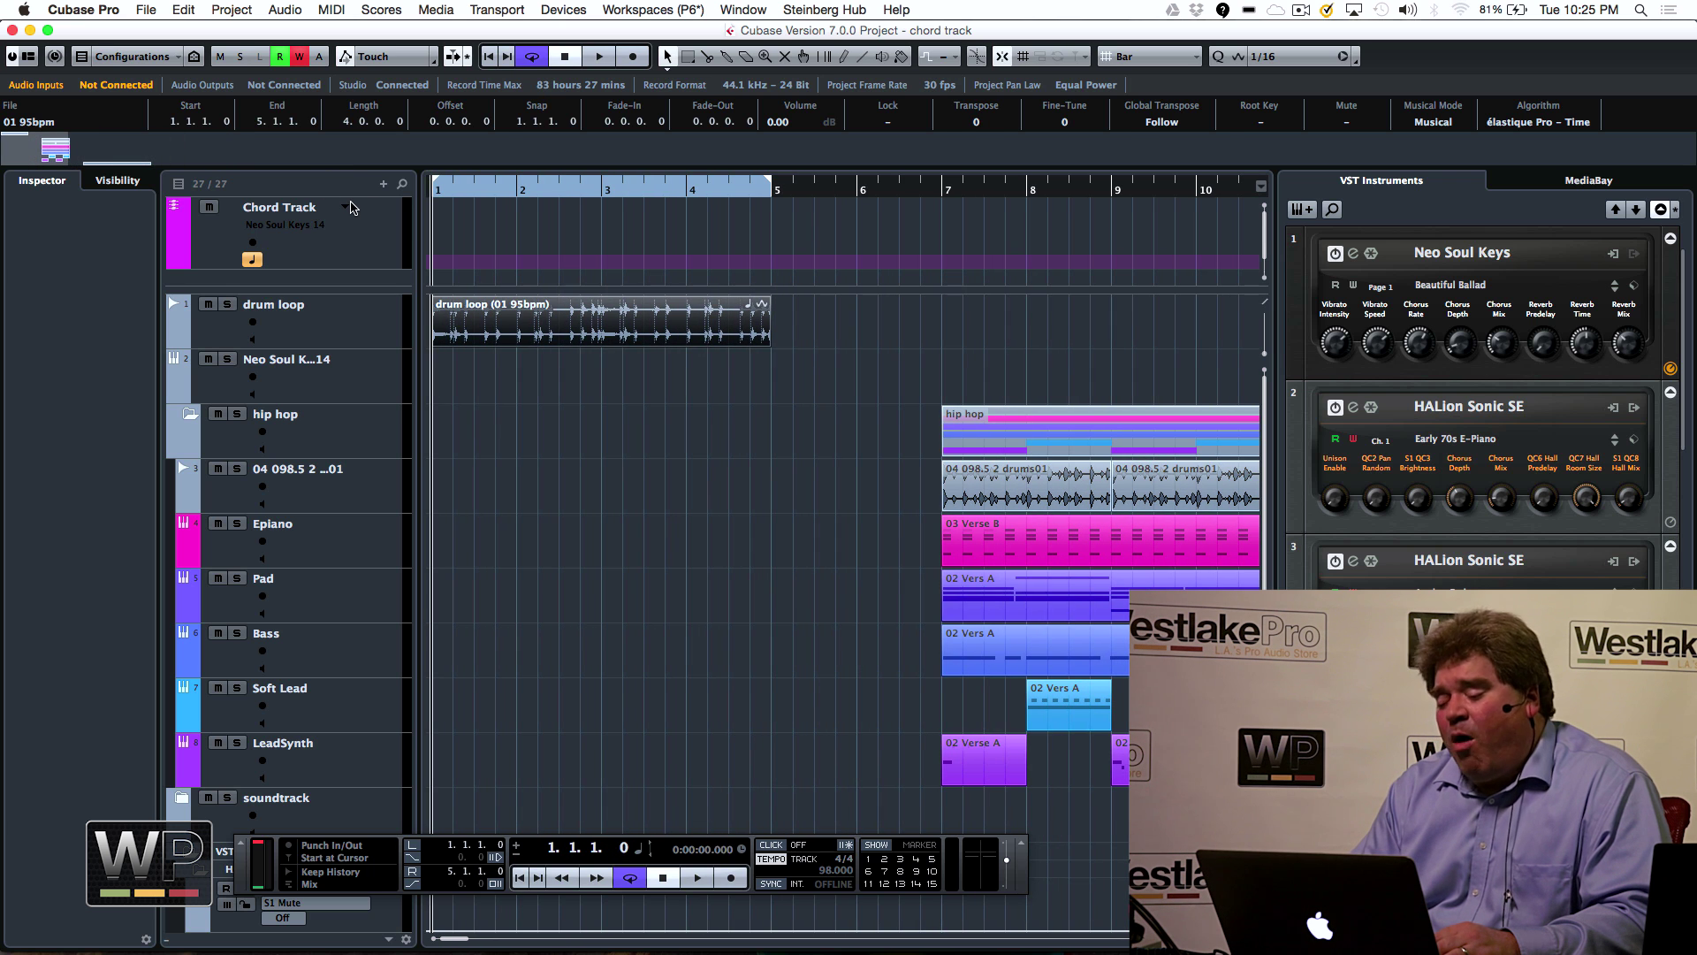
pyautogui.click(699, 880)
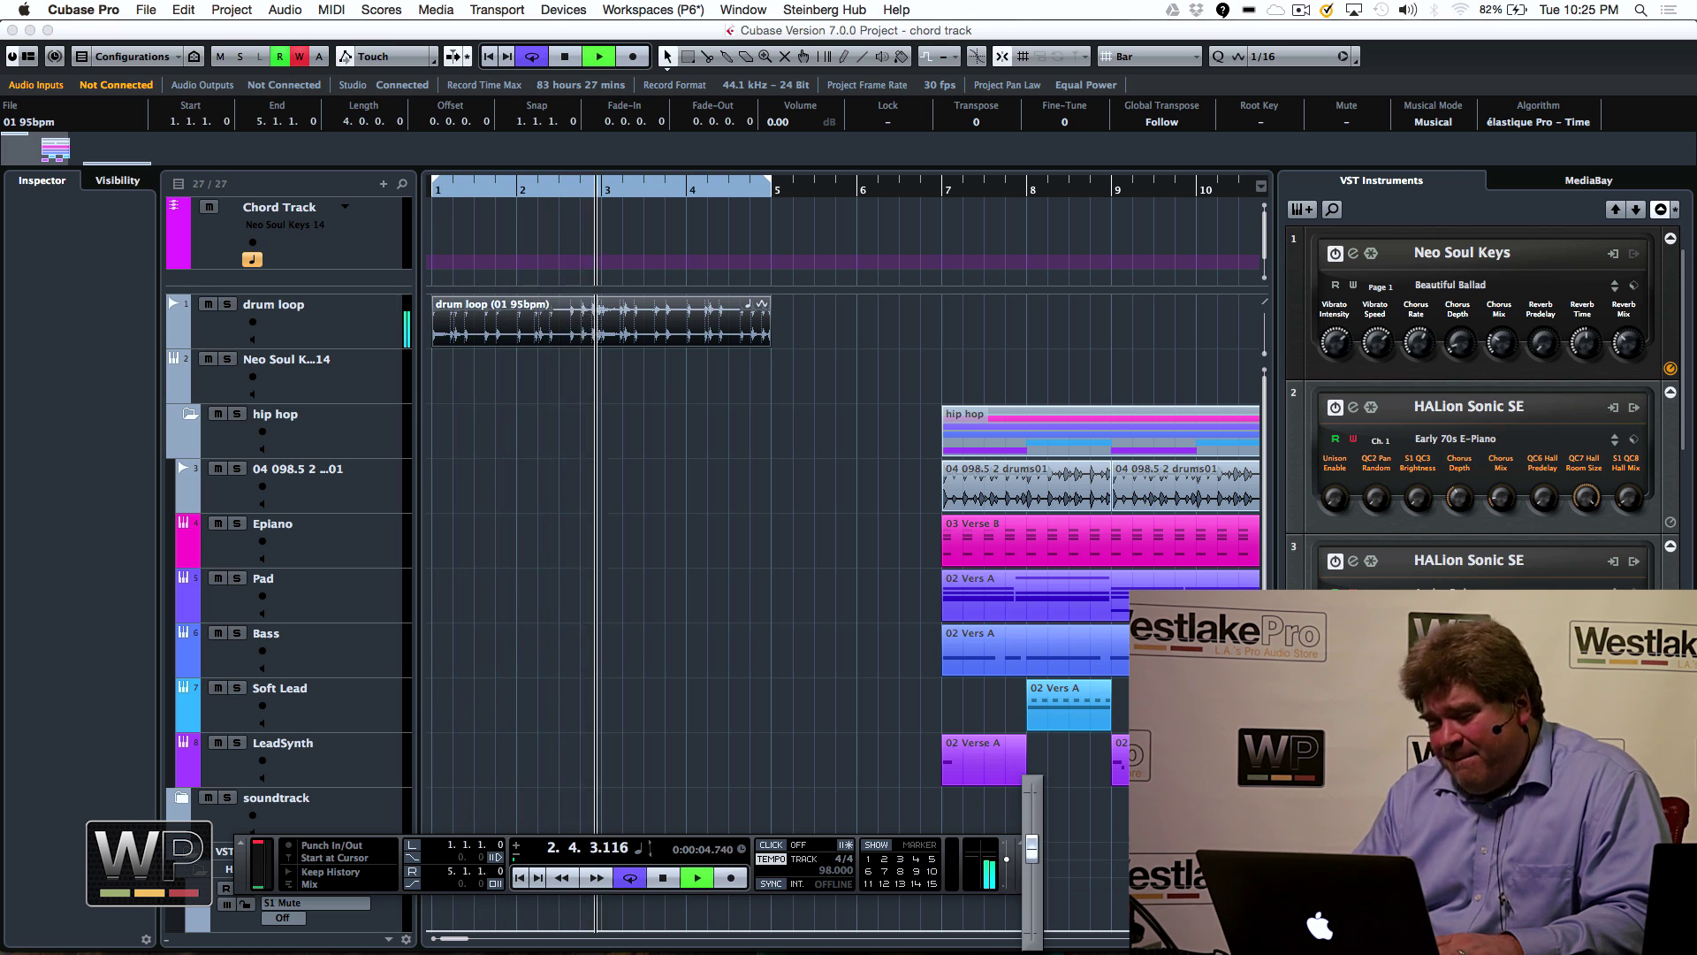
# Record-arm the Neo Soul Keys track and draw a chord event at bar 1
pyautogui.click(468, 343)
pyautogui.rightClick(470, 349)
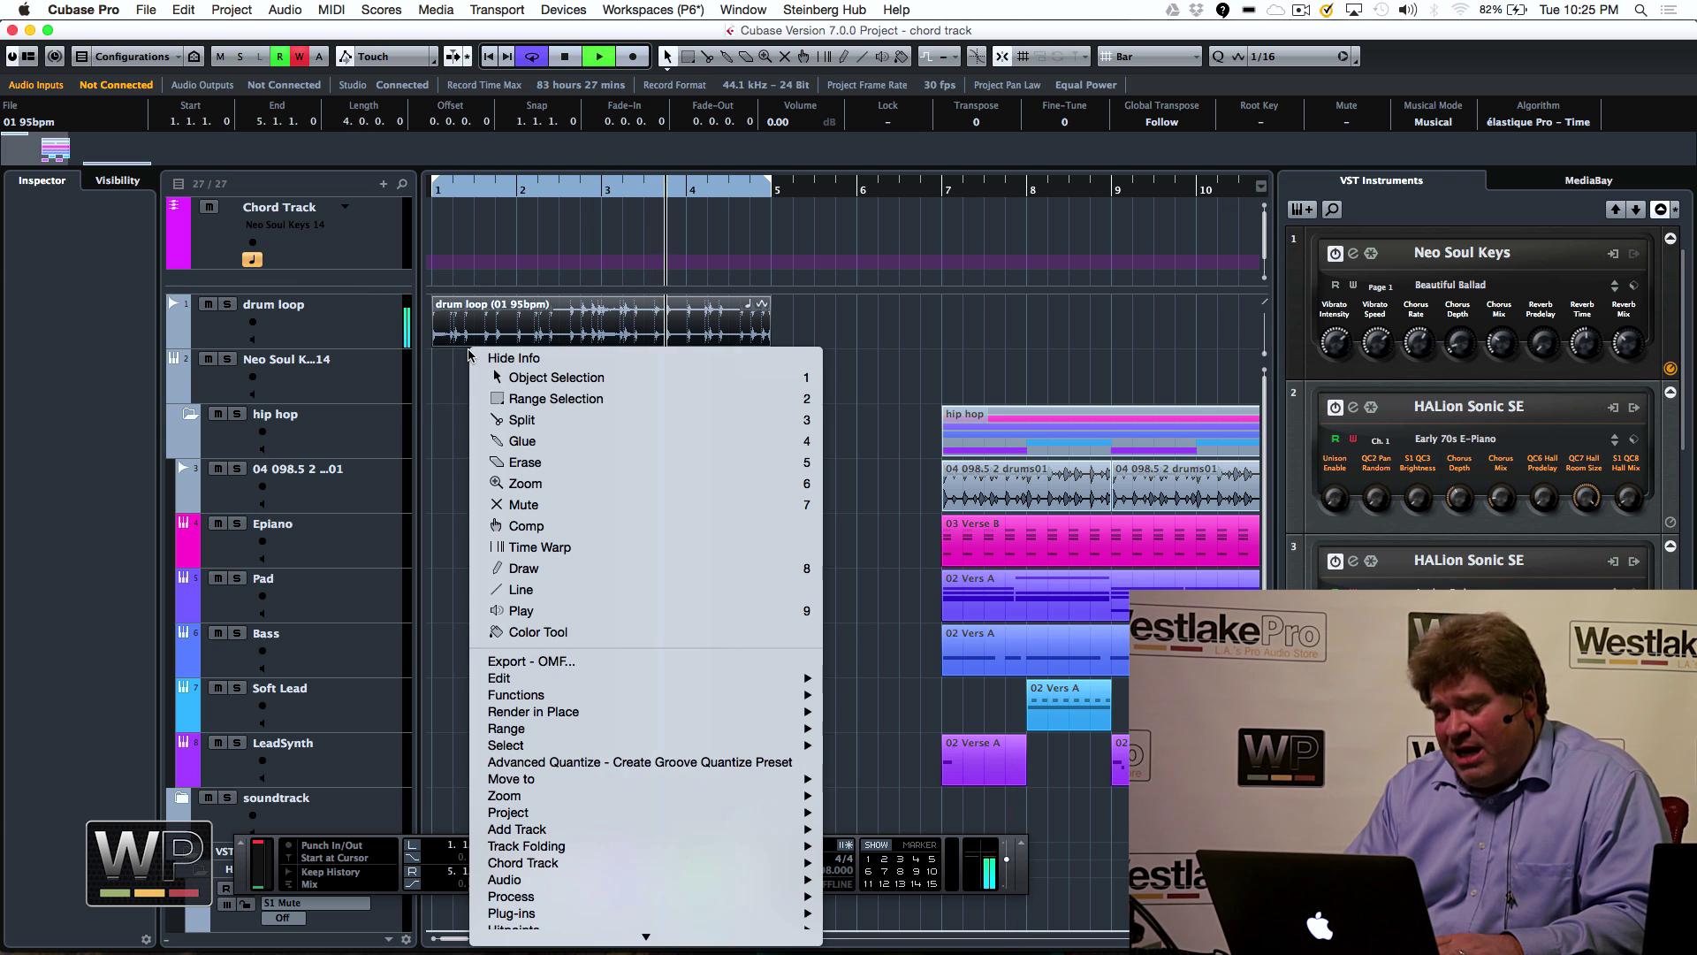
pyautogui.click(524, 568)
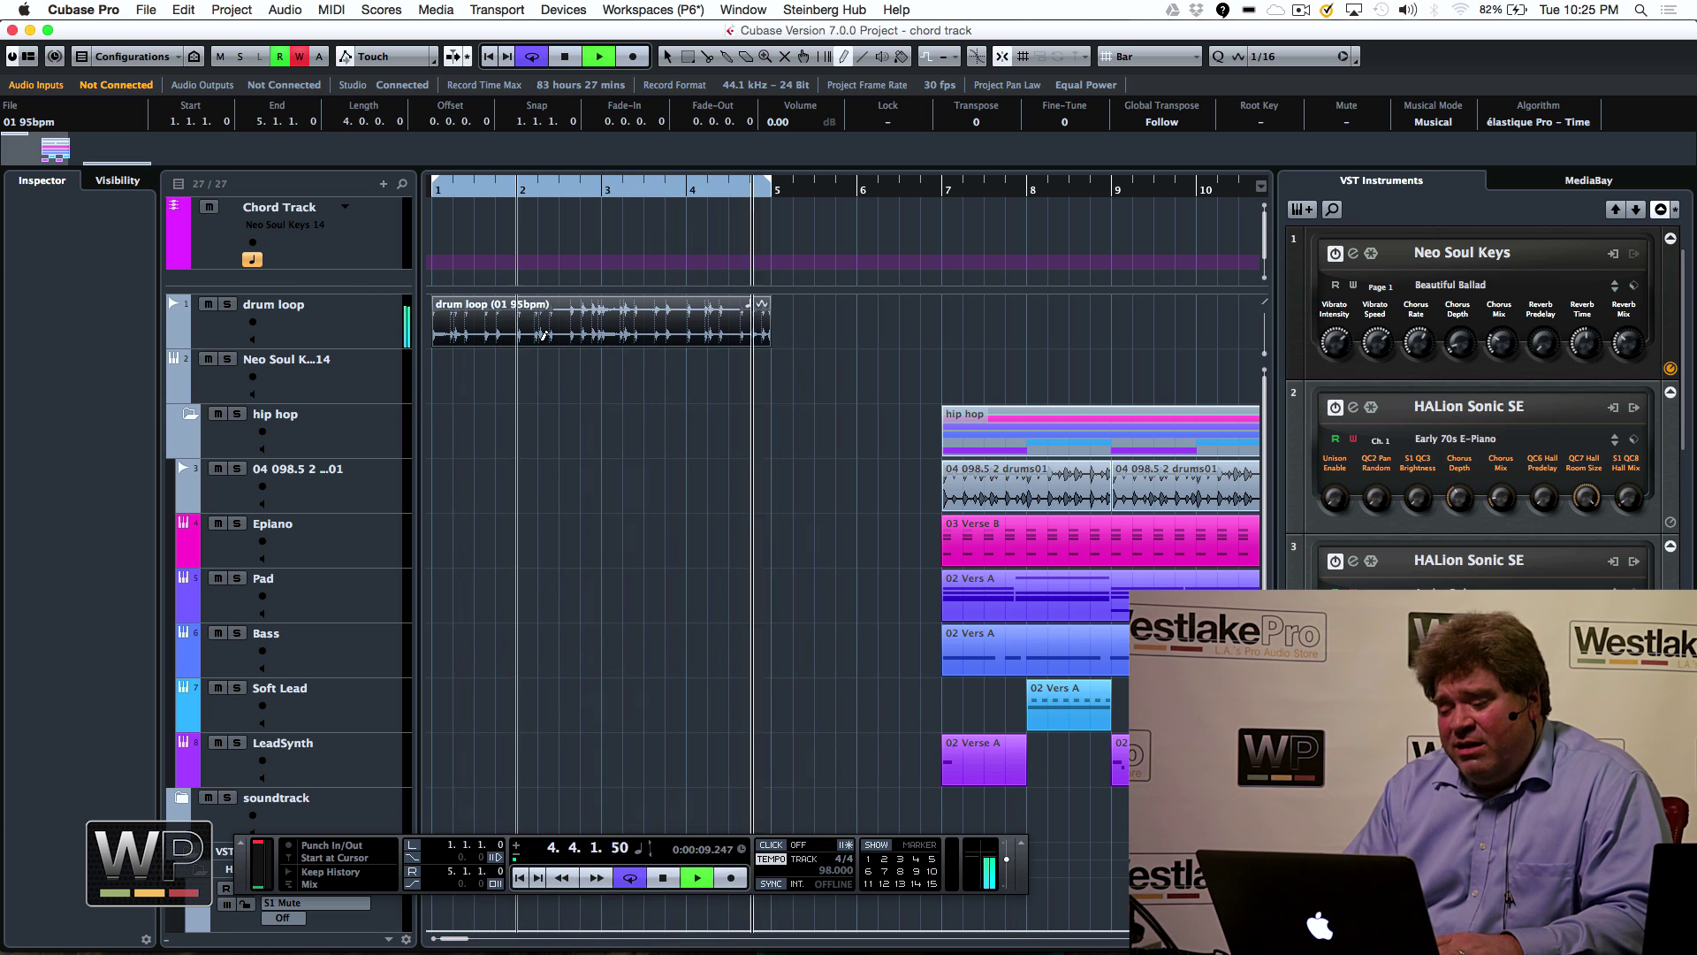
pyautogui.click(347, 390)
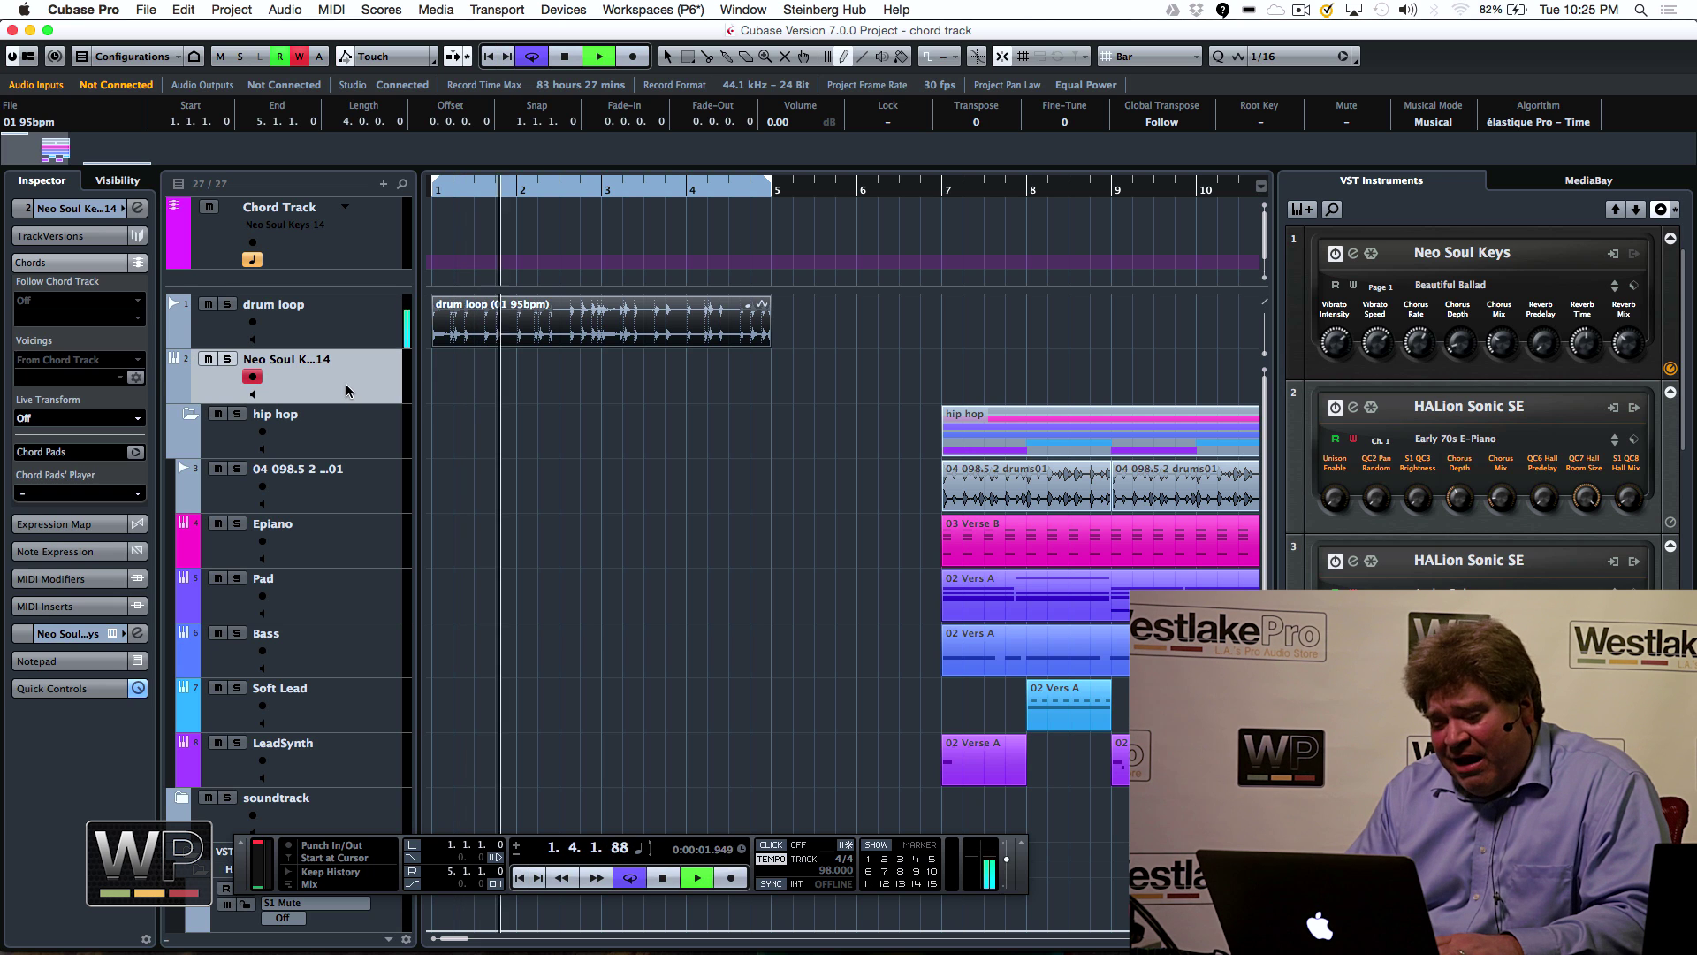
pyautogui.click(457, 222)
pyautogui.rightClick(457, 223)
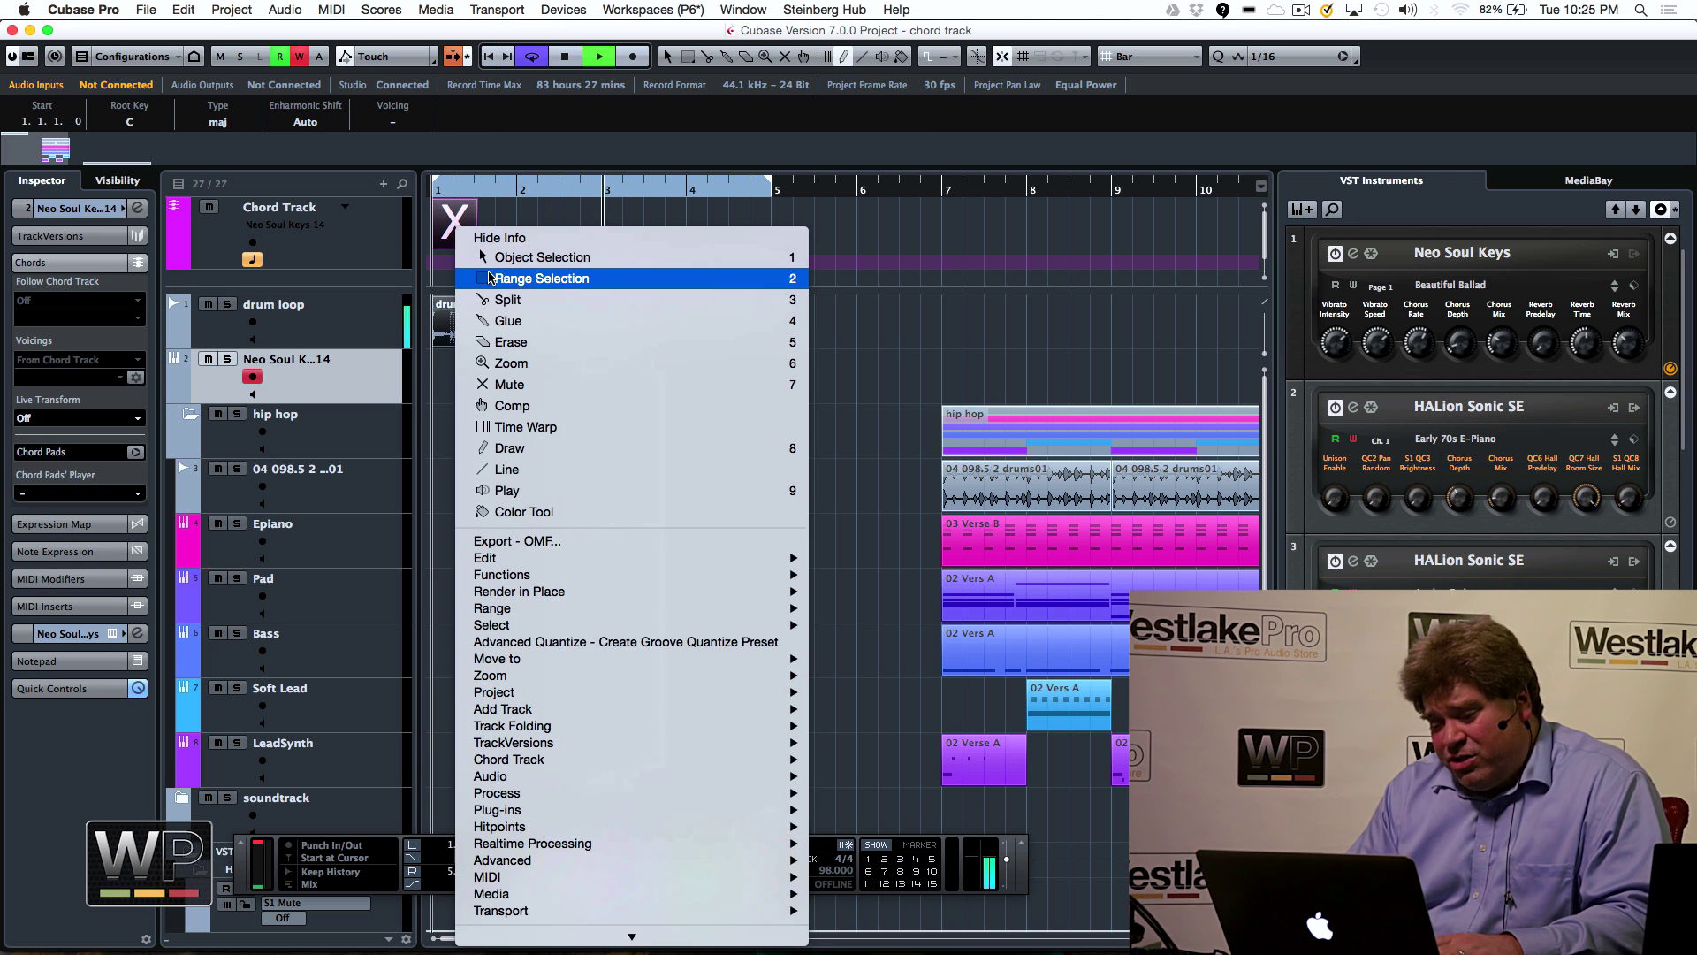
pyautogui.click(468, 256)
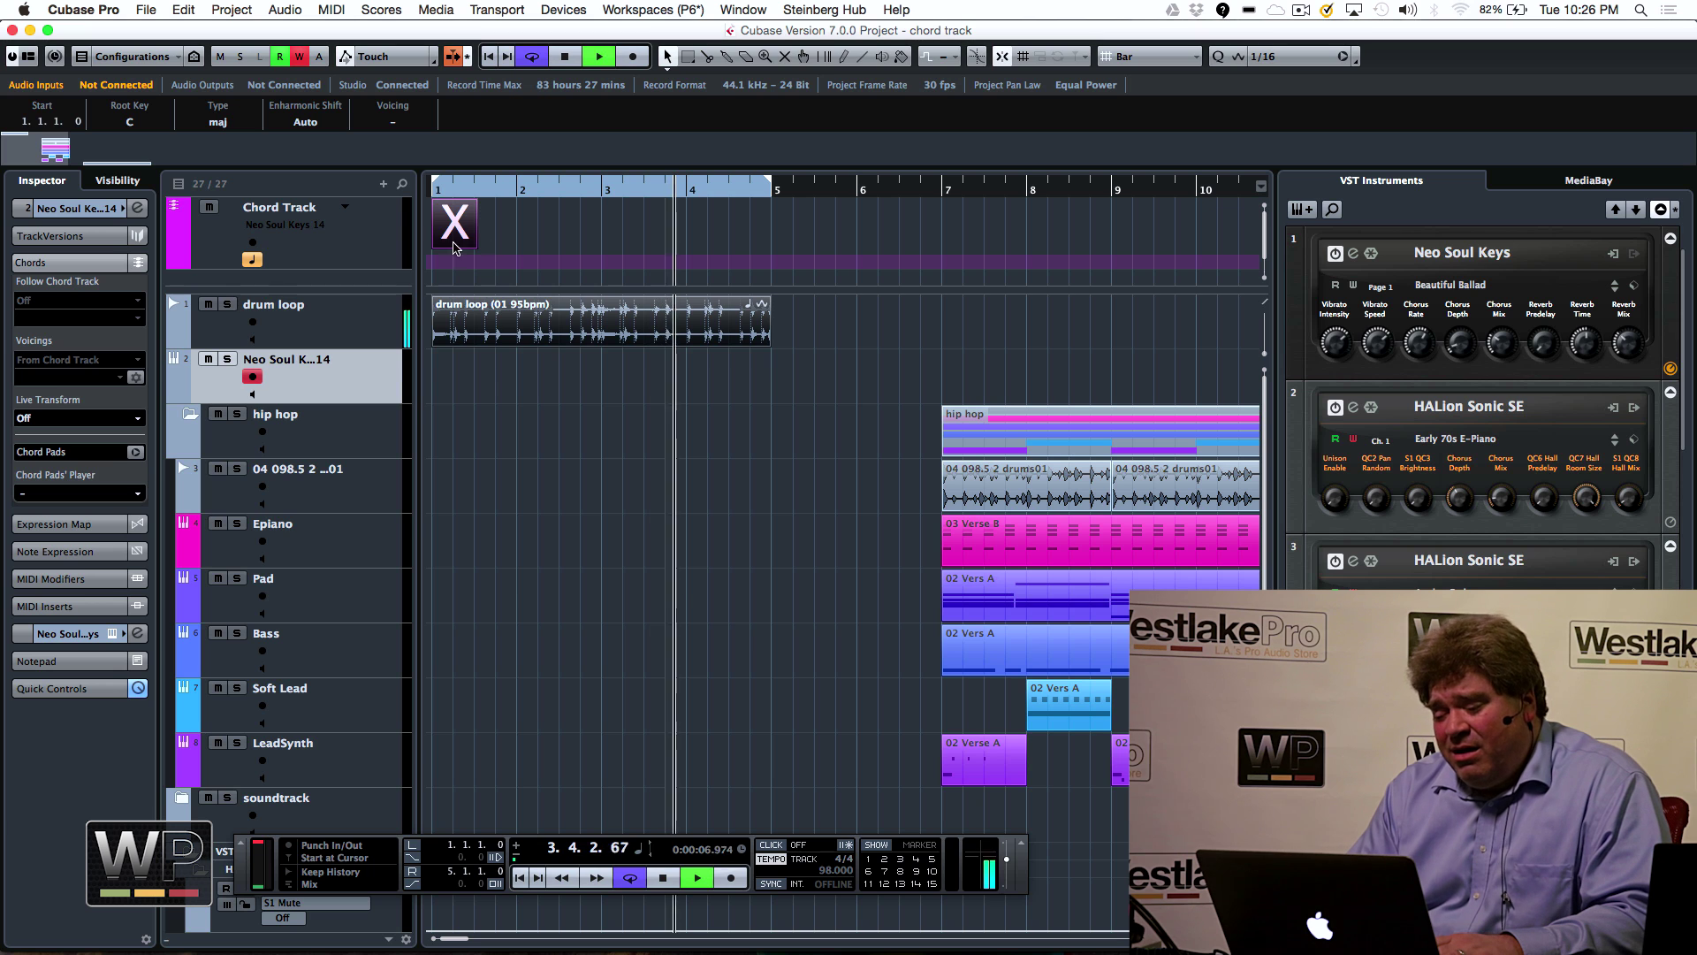
# Define the bar 1–4 chords as F major, Bb major, undefined X, and C major
pyautogui.doubleClick(454, 222)
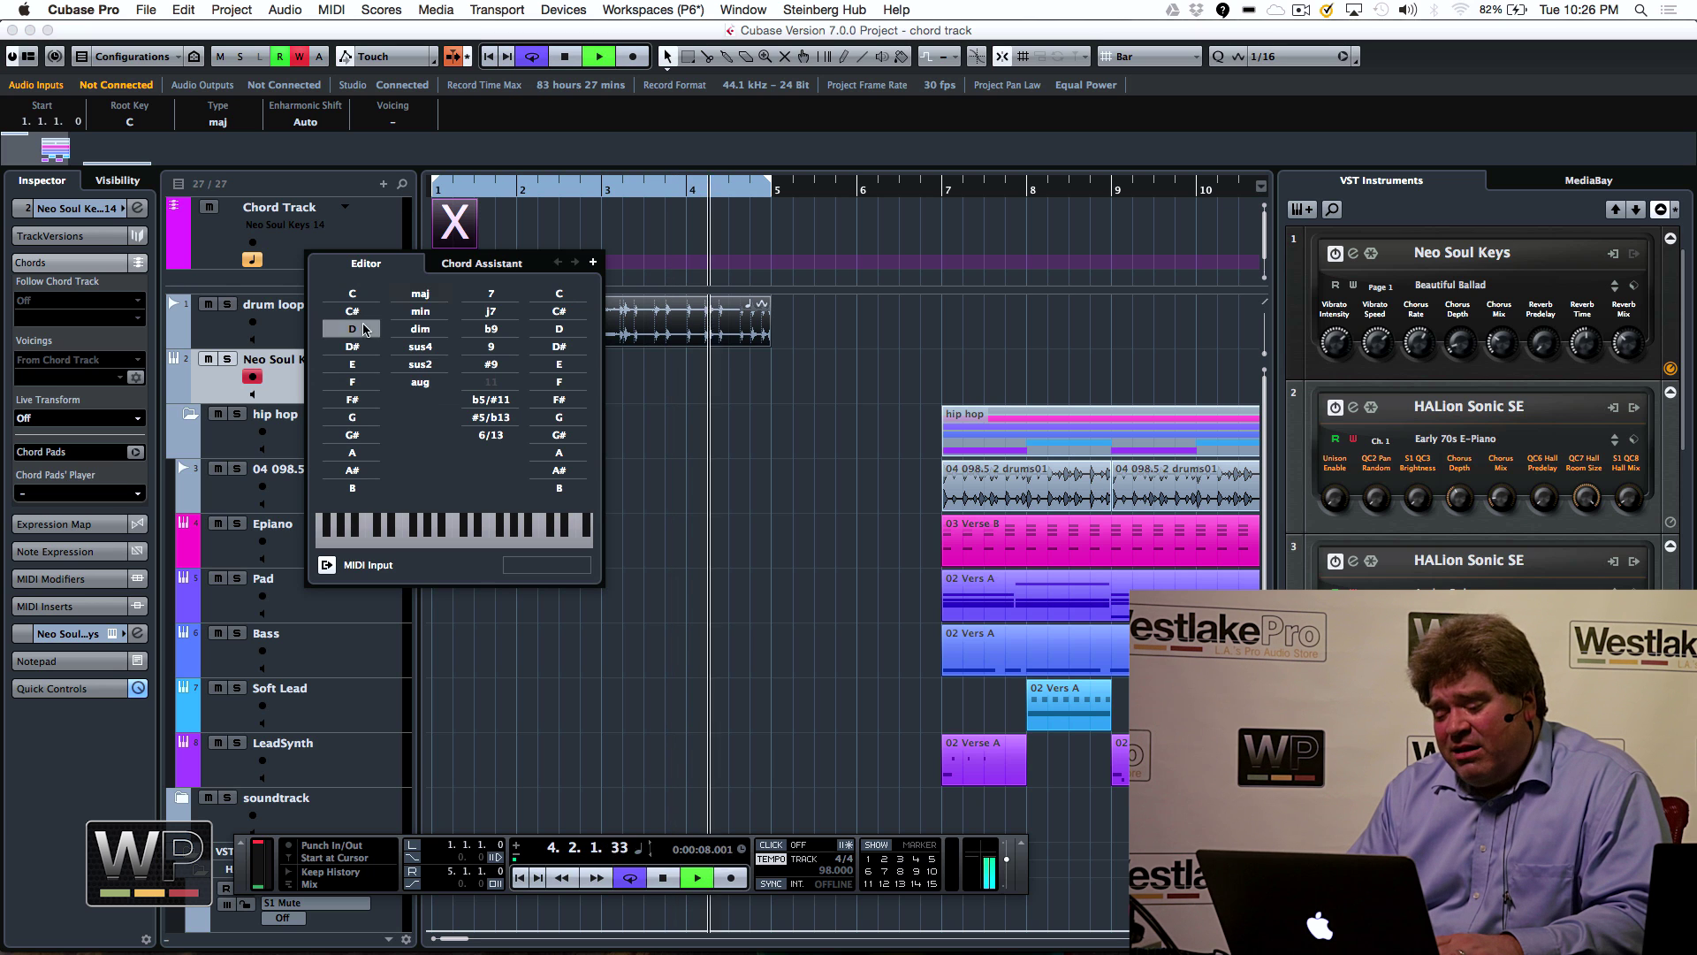
pyautogui.click(352, 382)
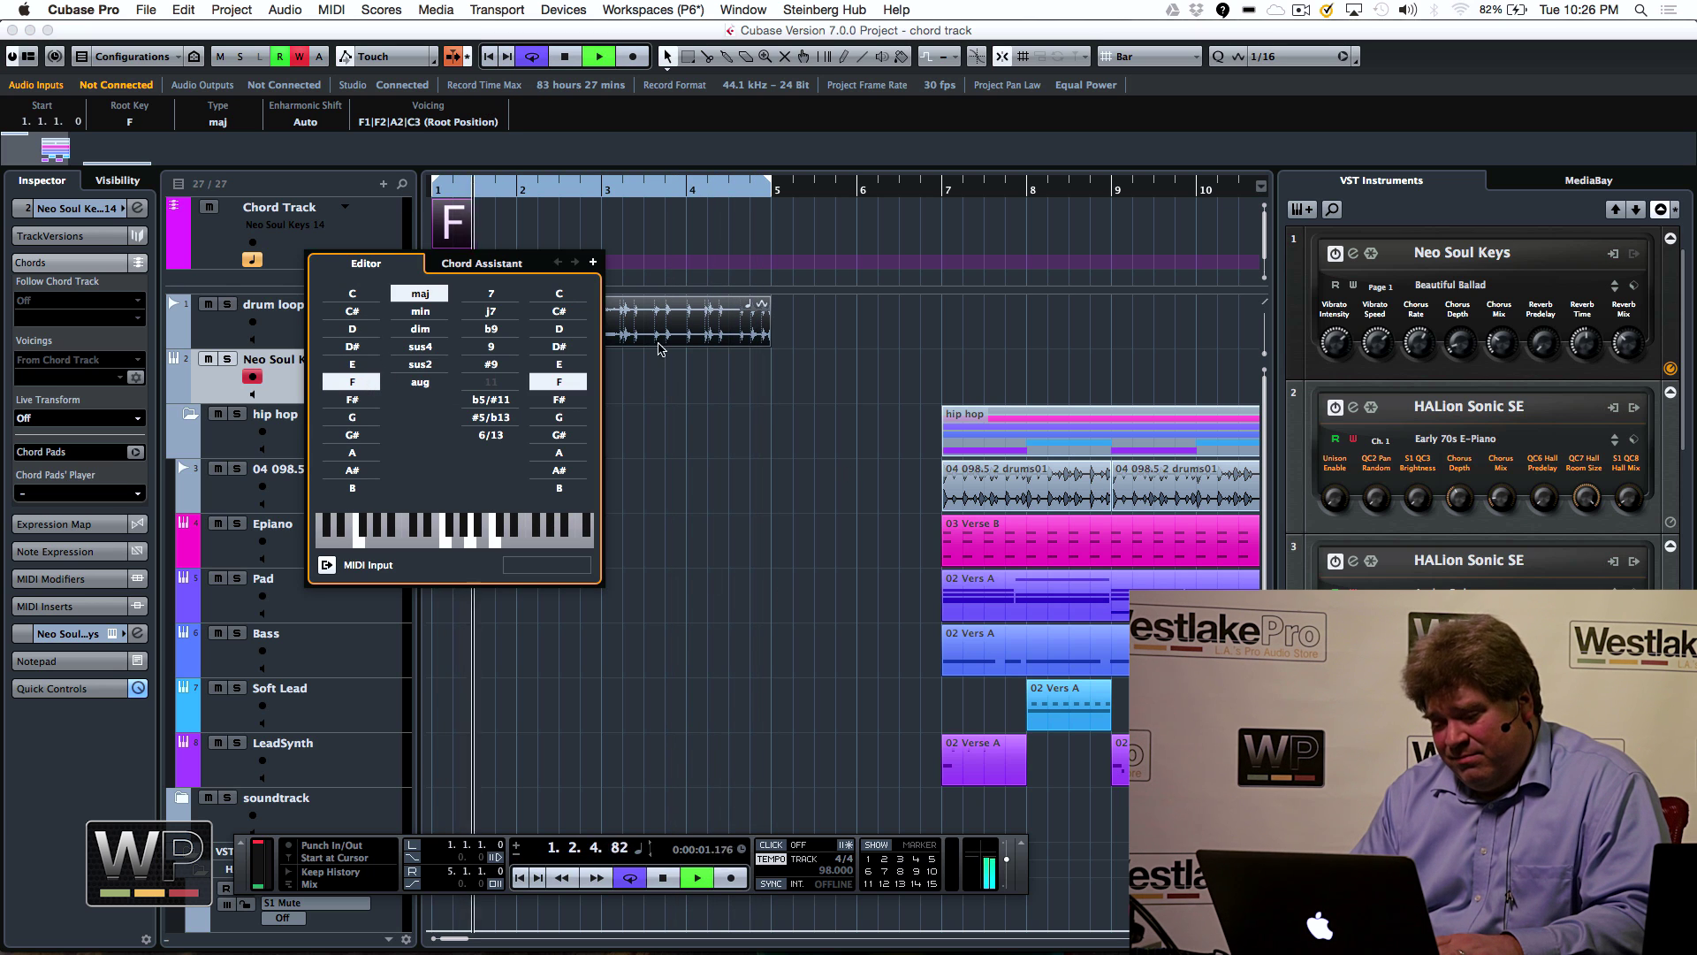
pyautogui.click(592, 262)
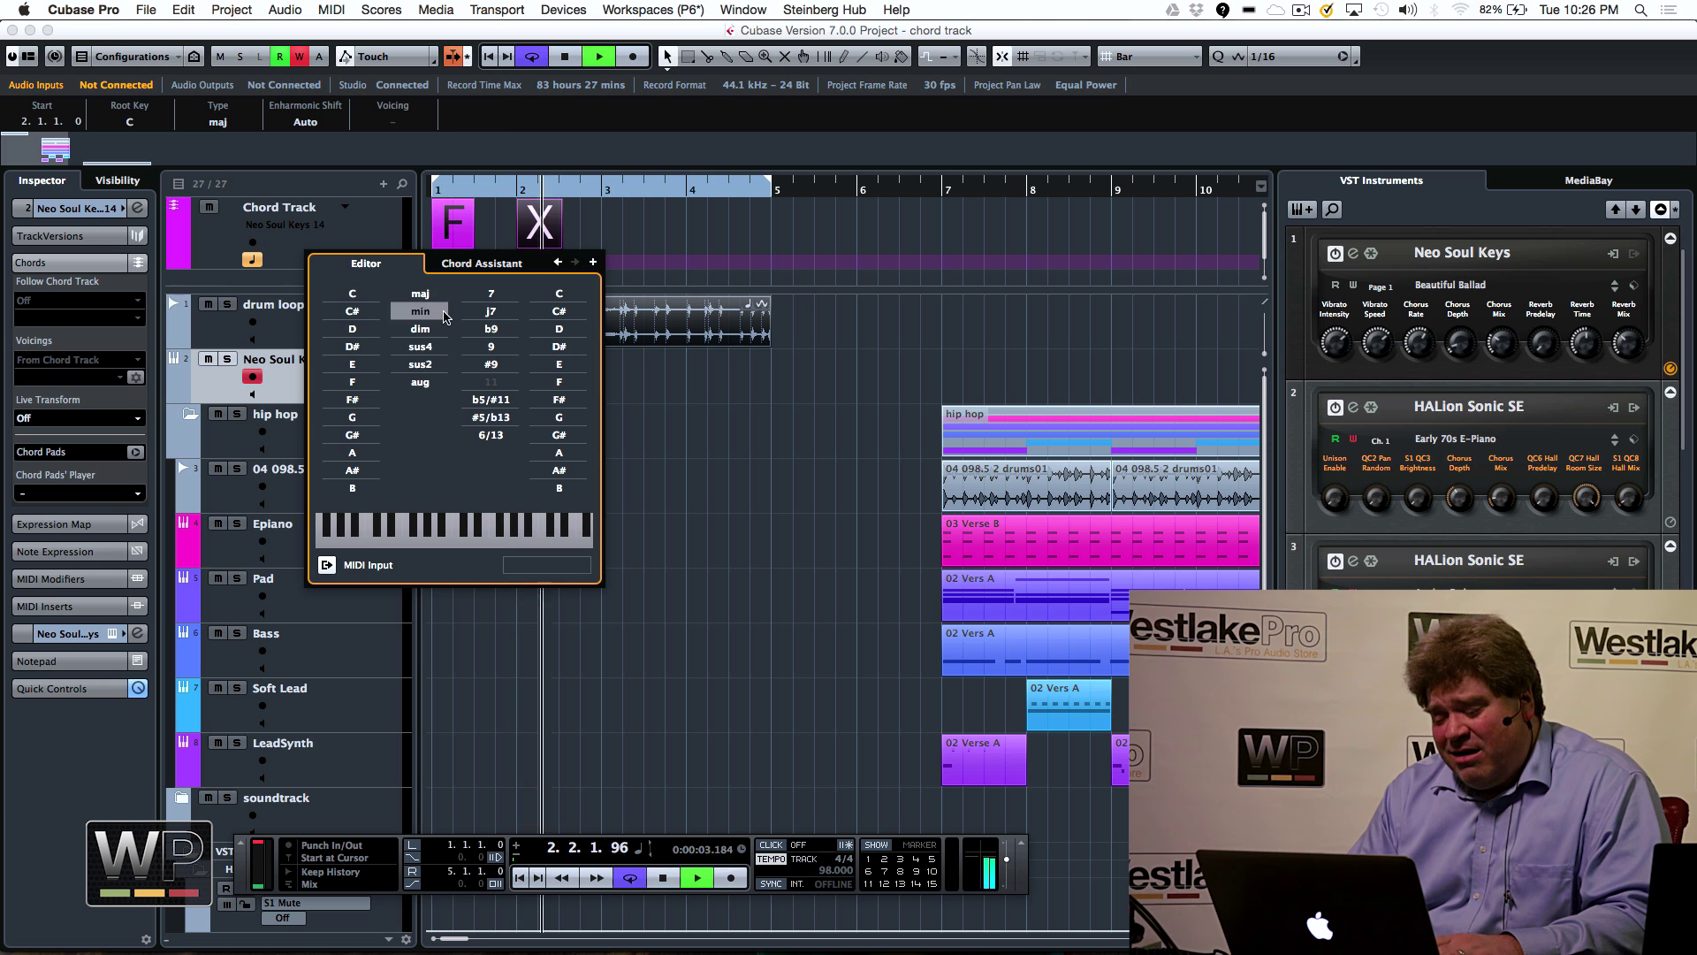
pyautogui.click(363, 470)
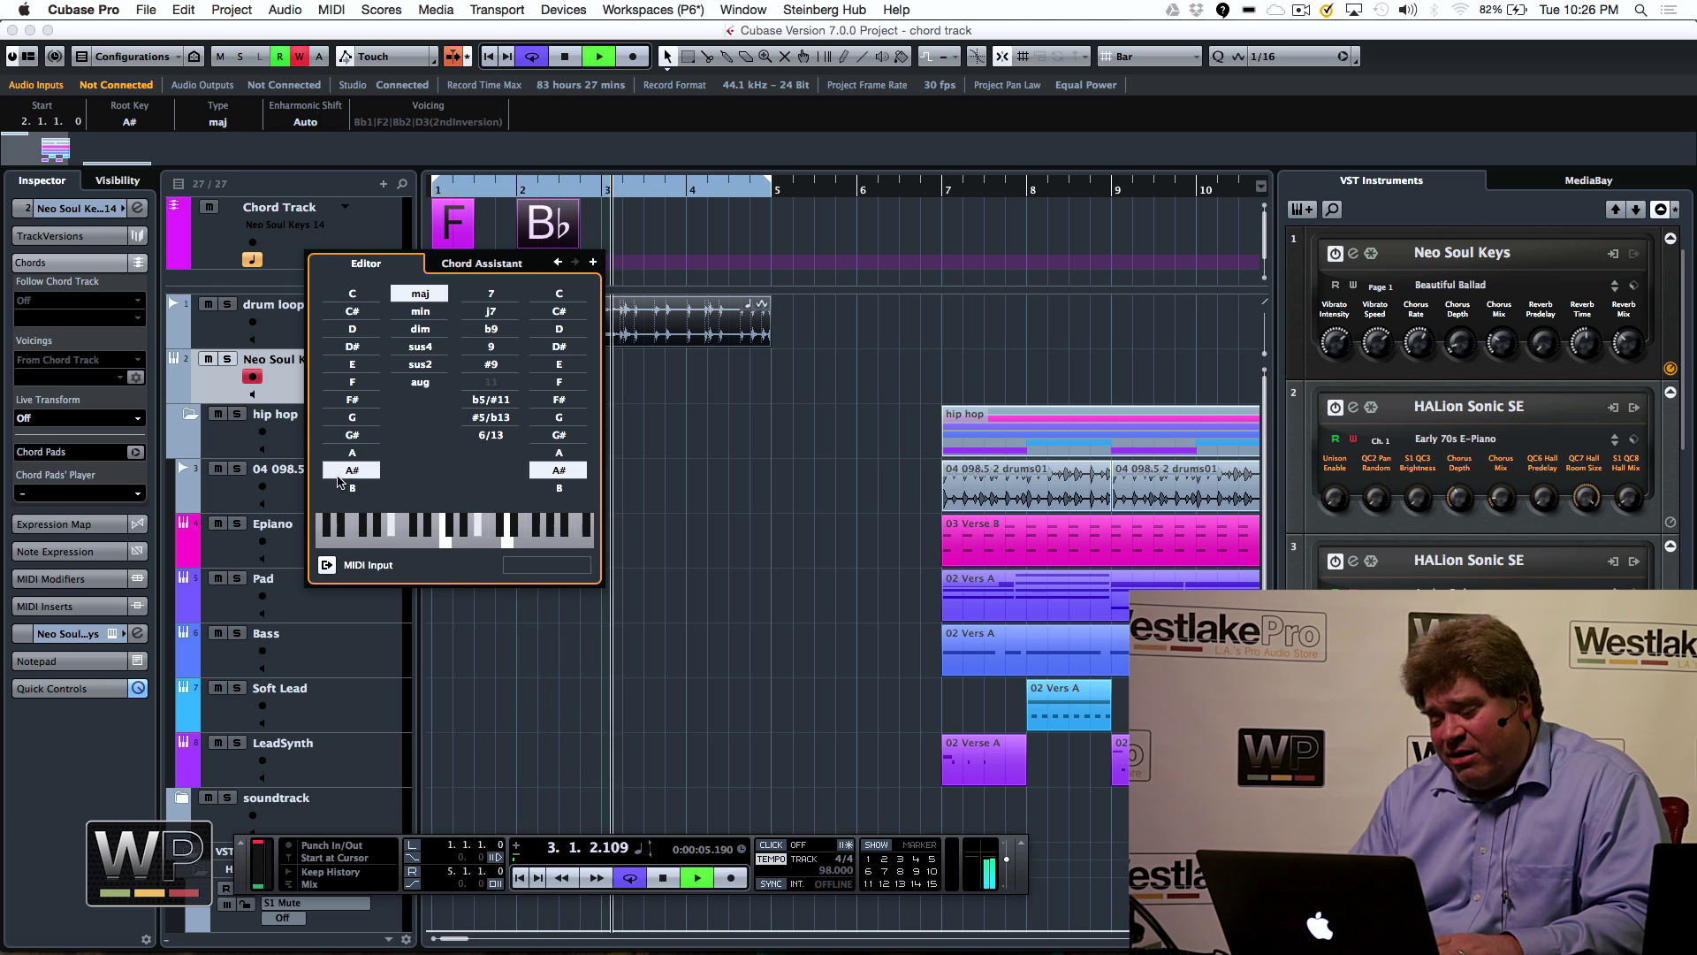
pyautogui.click(592, 263)
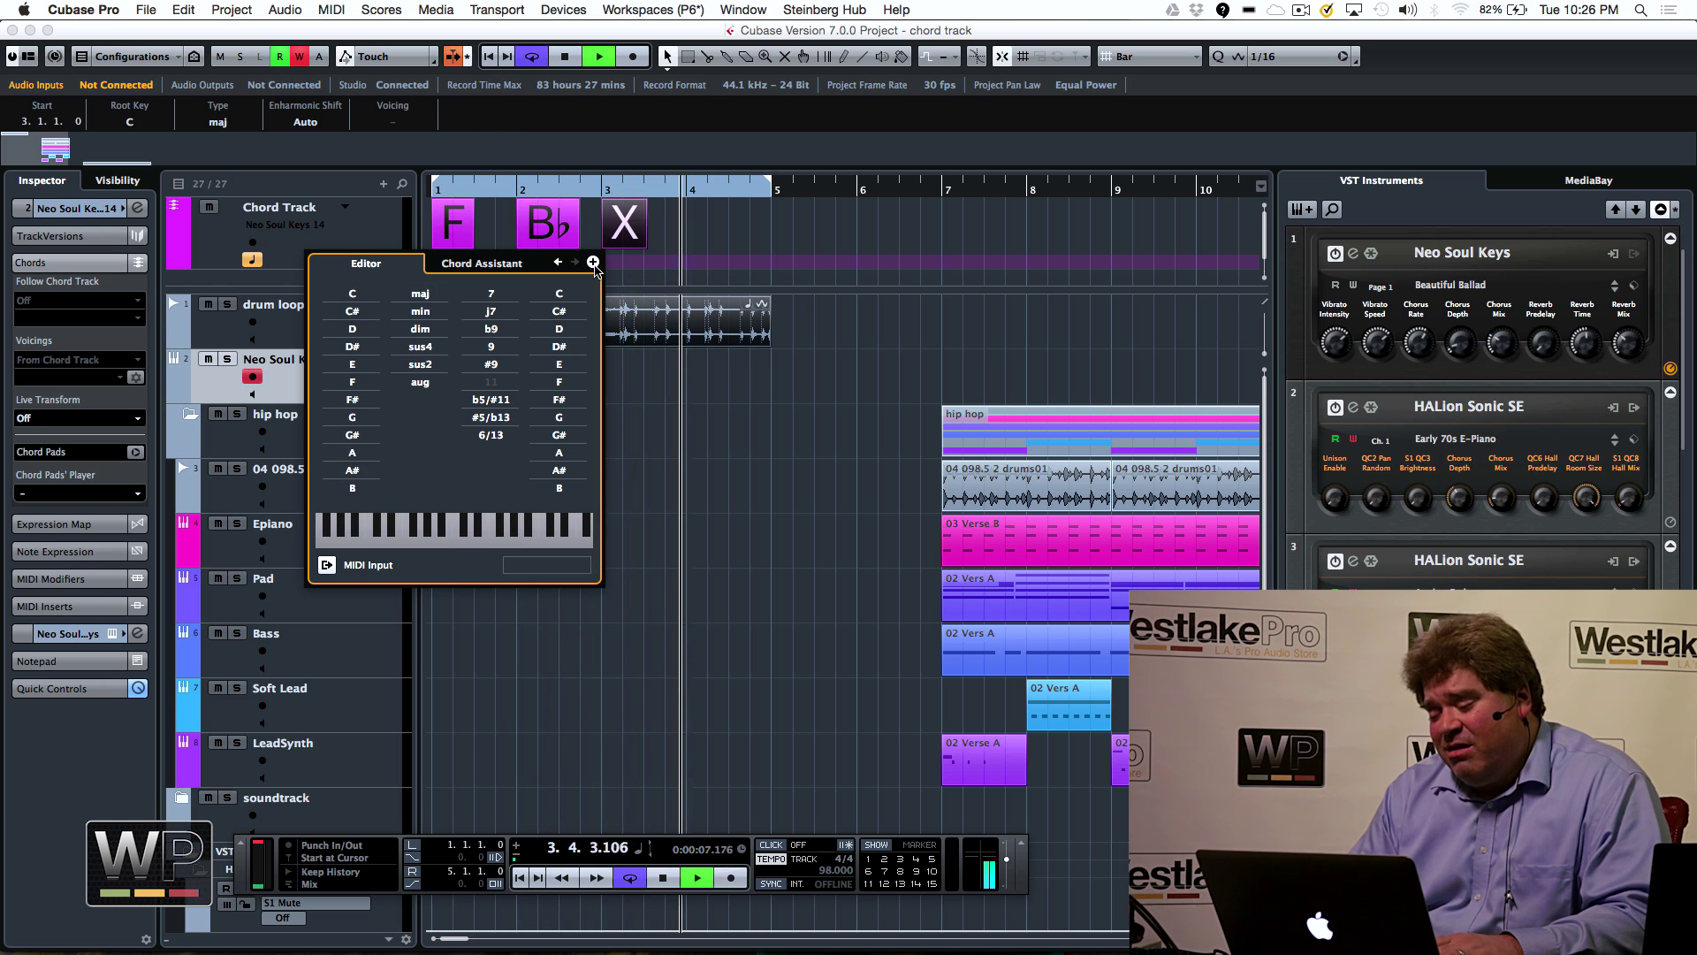
pyautogui.click(592, 263)
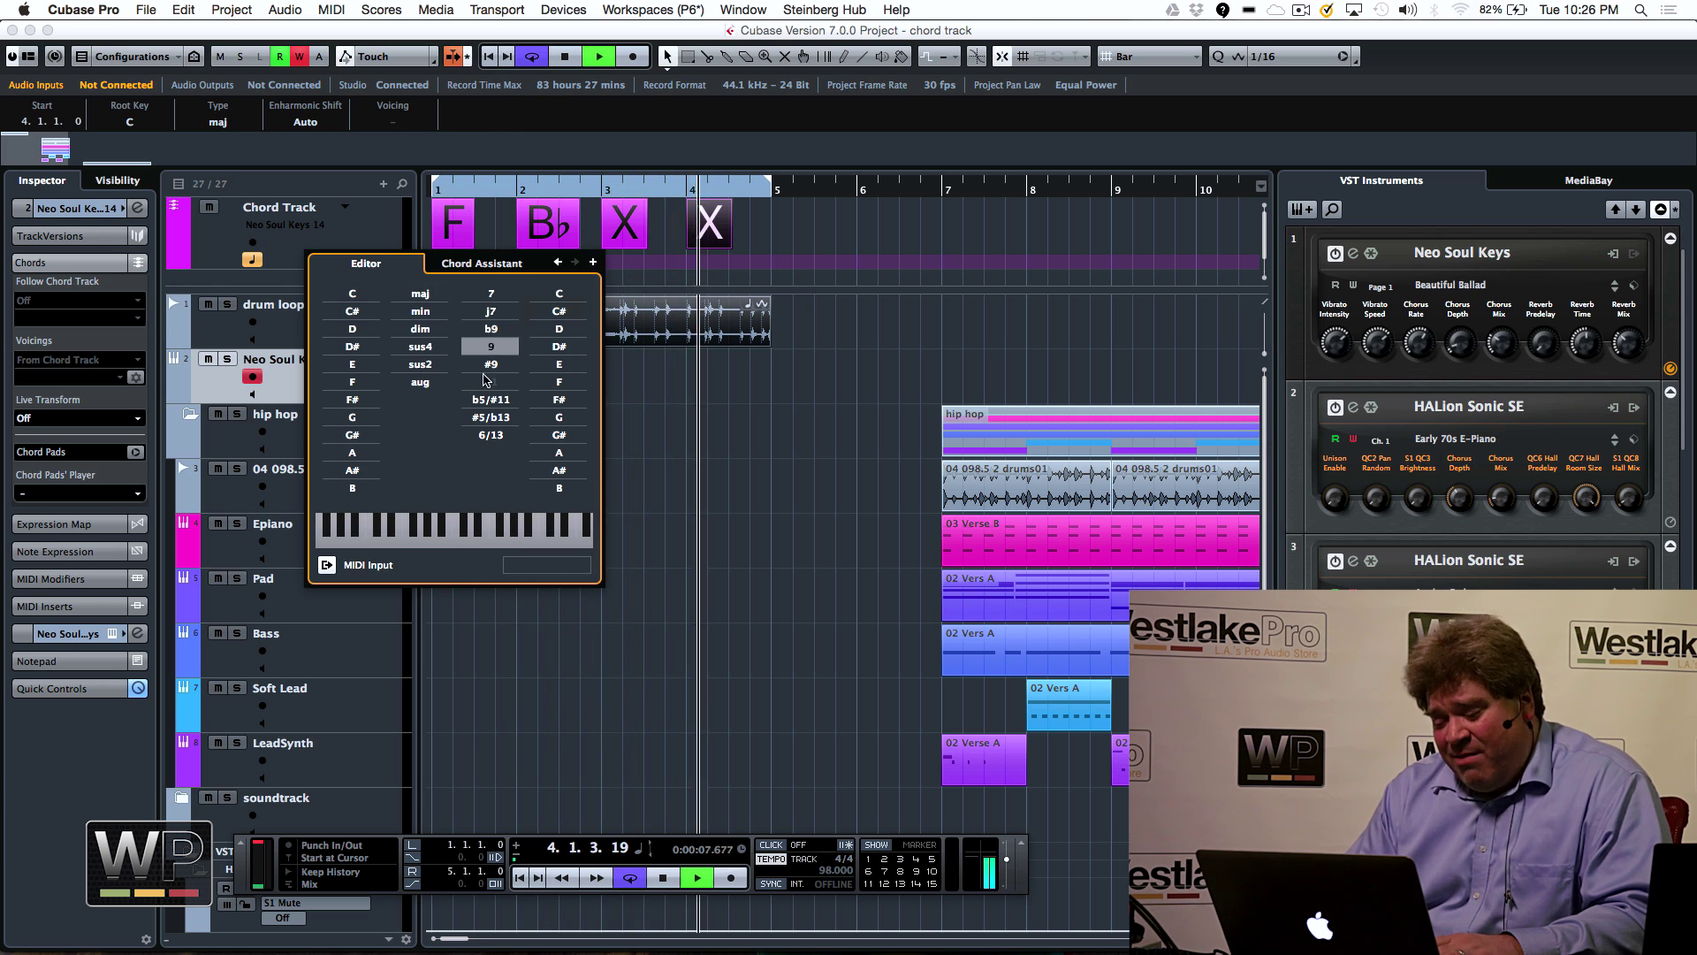
pyautogui.click(351, 293)
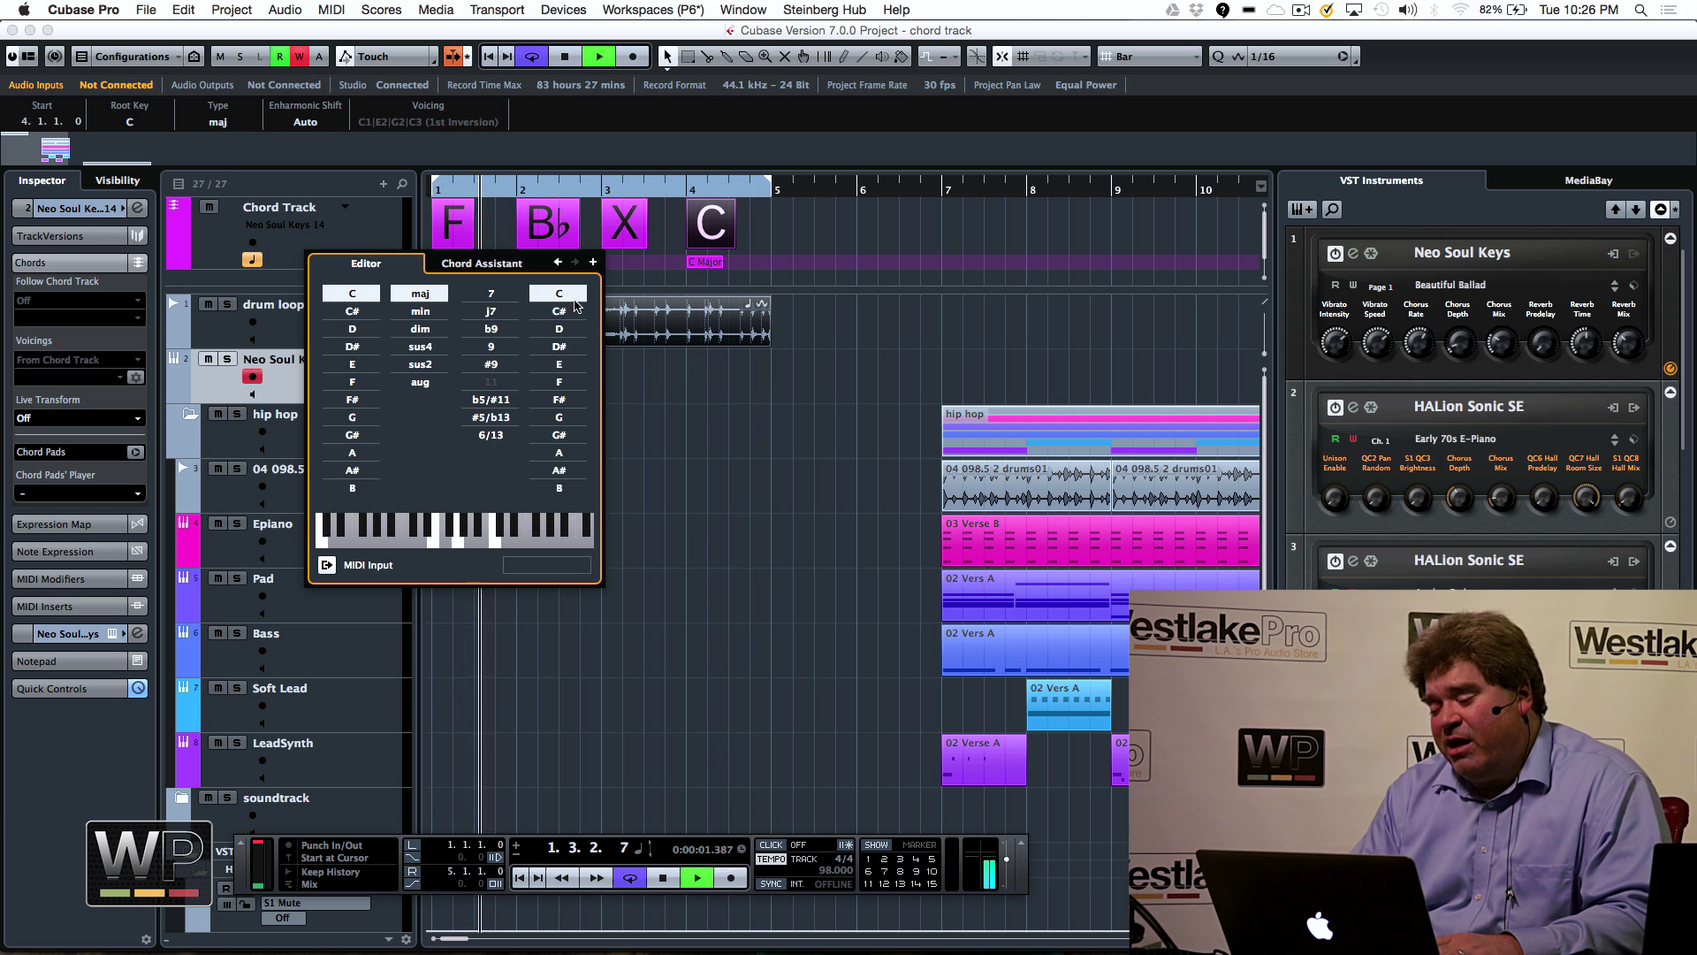
pyautogui.click(557, 262)
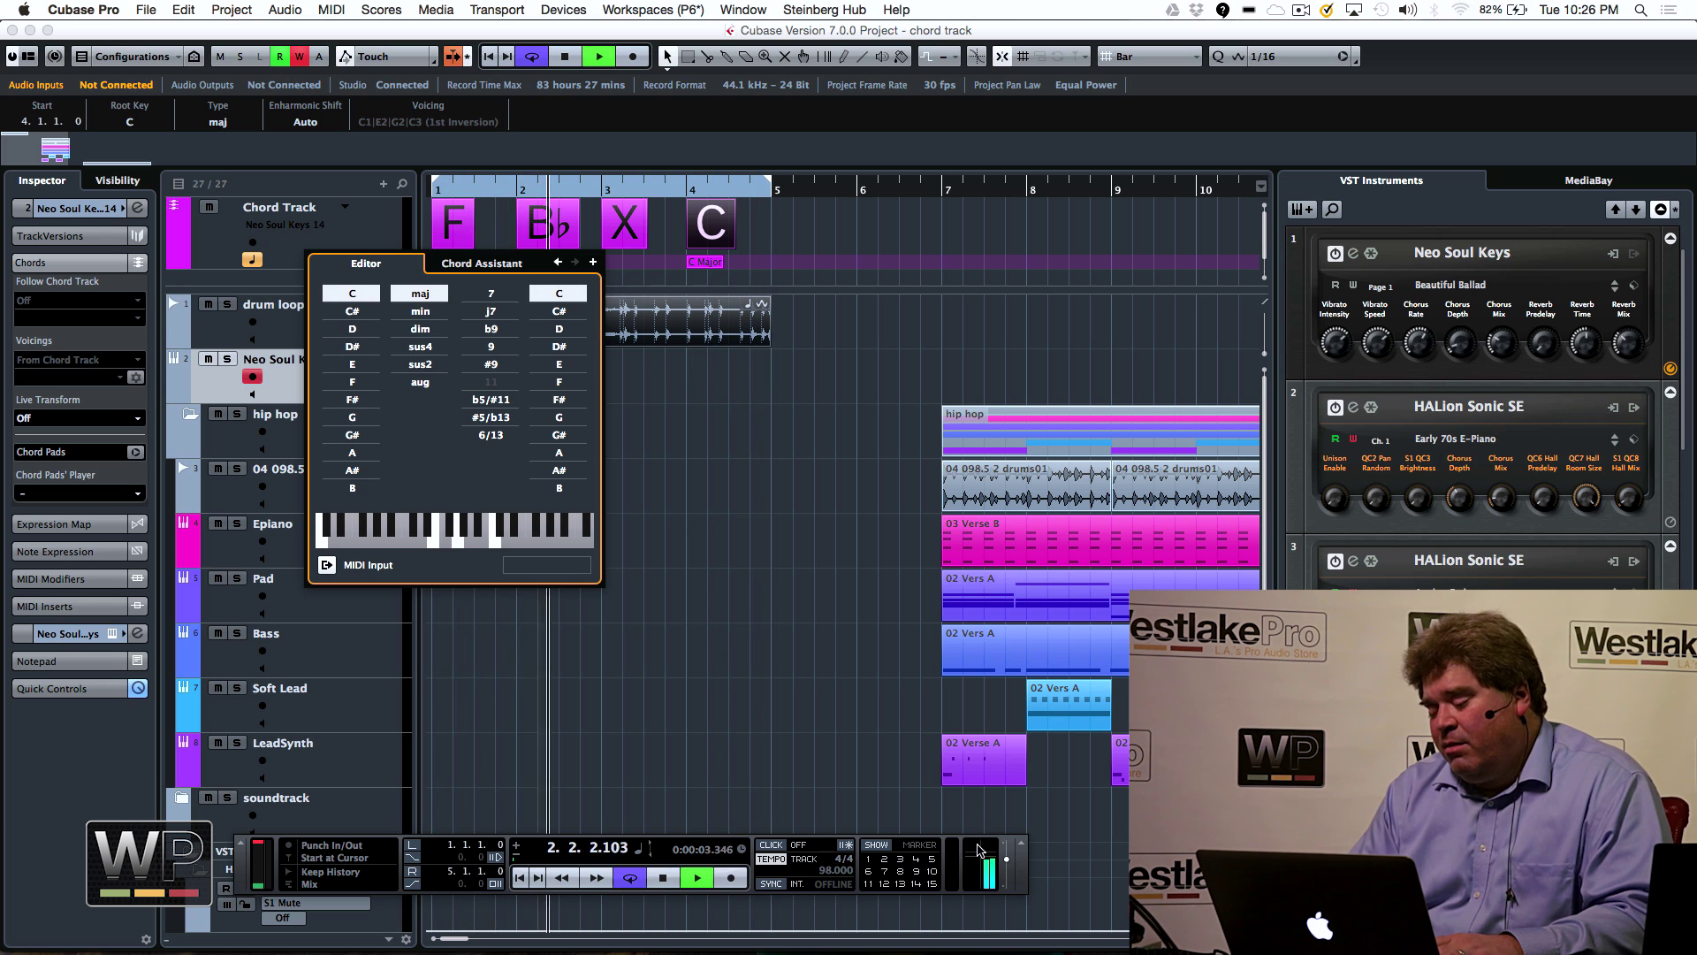
pyautogui.press('Escape')
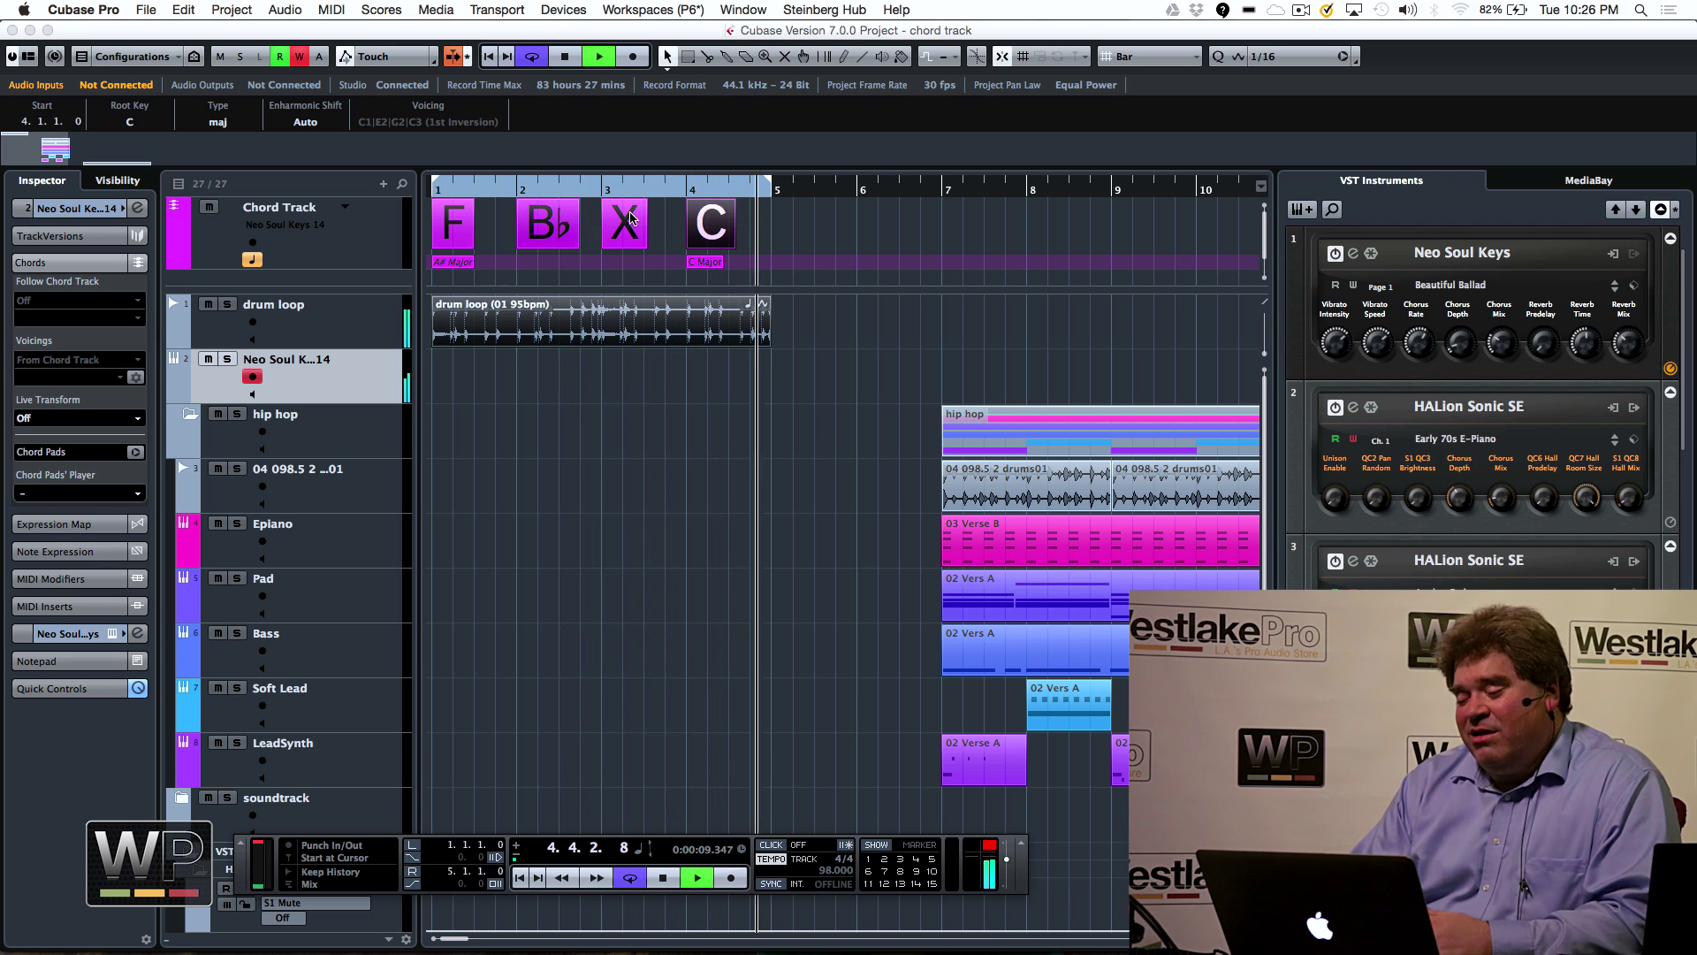
# Open the Chord Assistant for the bar 3 X chord and list common-note suggestions at complexity 3
pyautogui.doubleClick(633, 228)
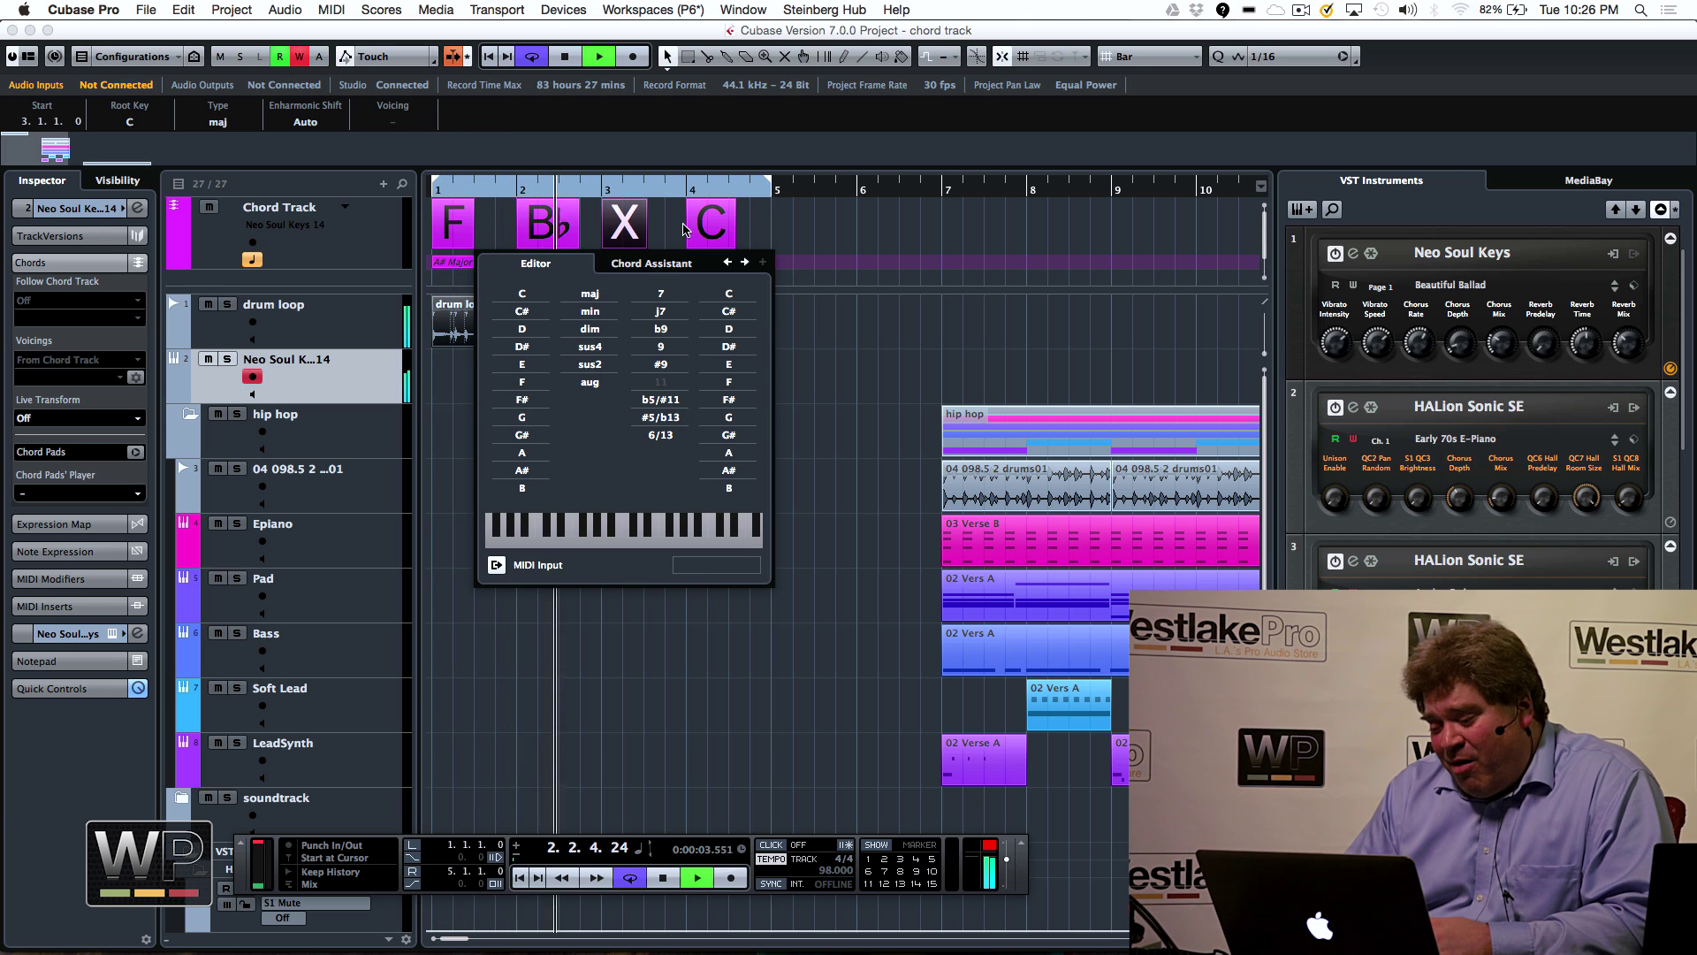
pyautogui.click(650, 265)
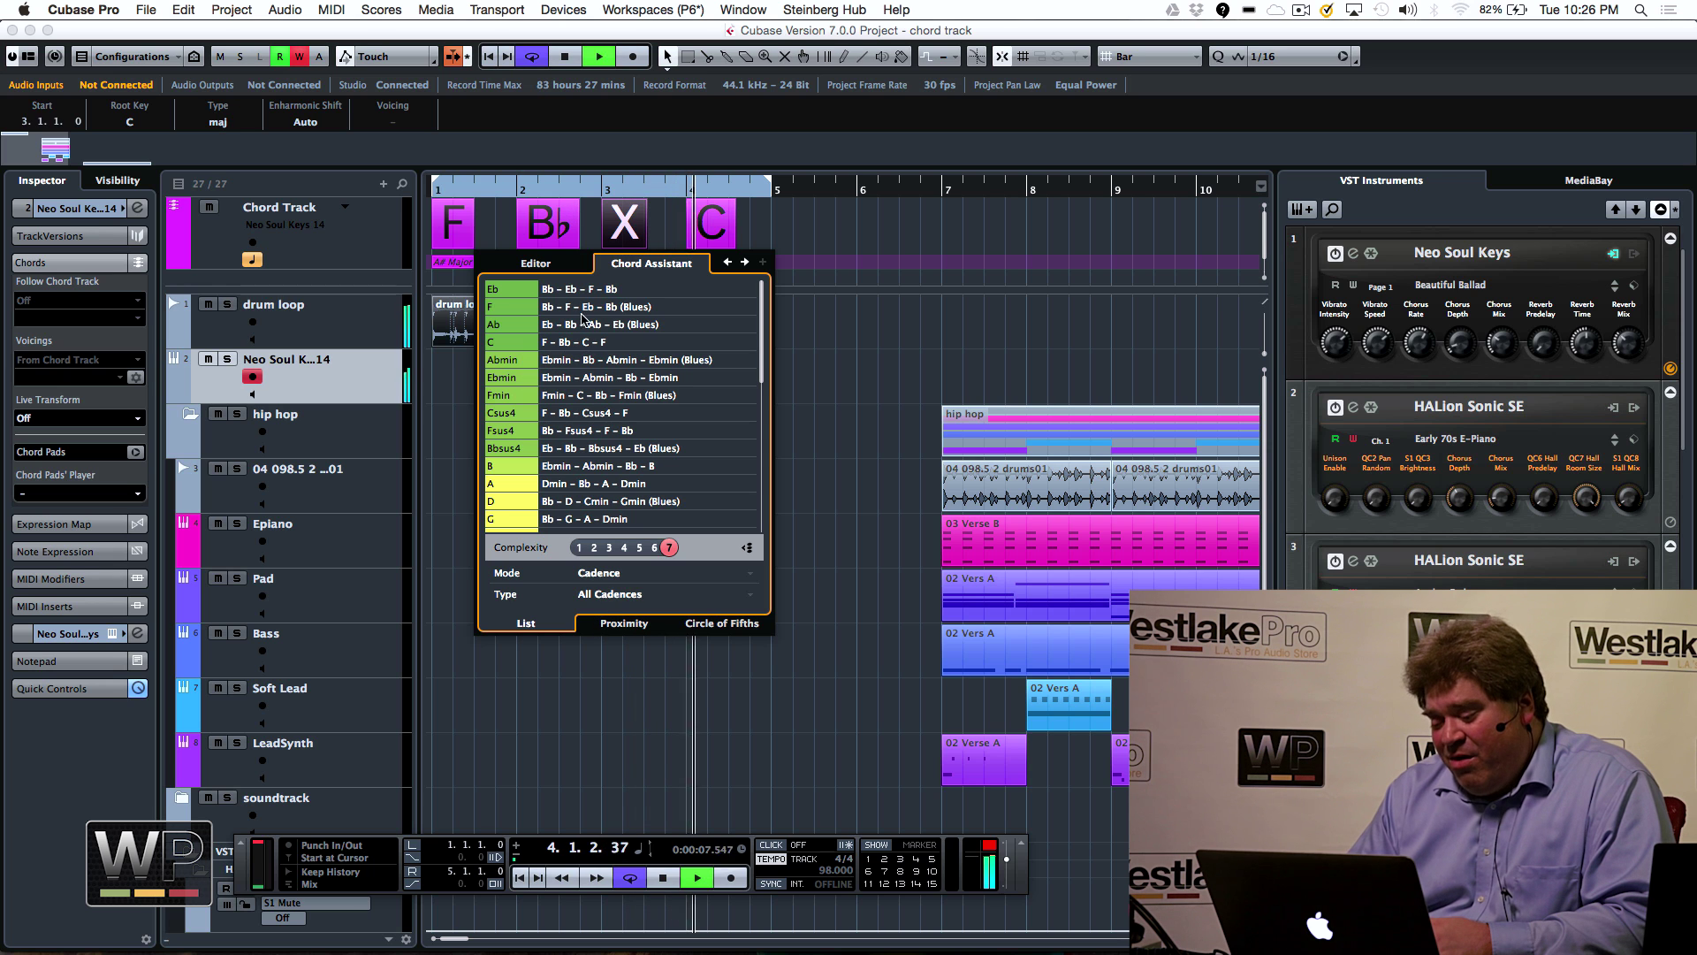
pyautogui.click(609, 548)
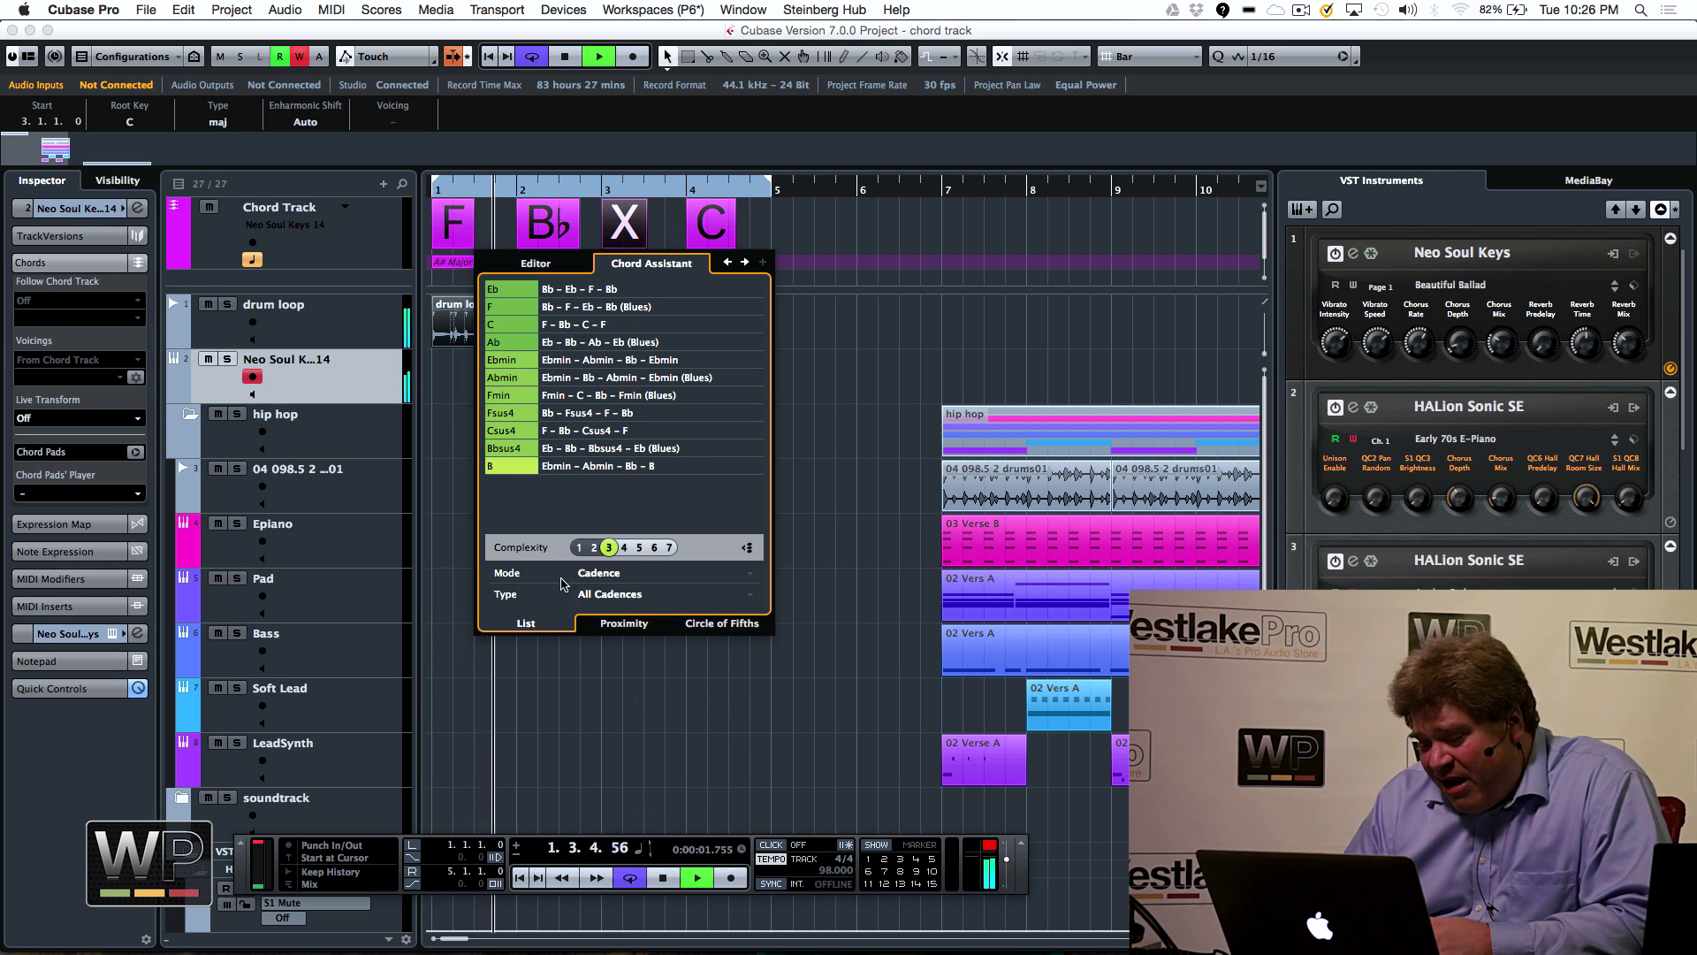
pyautogui.click(609, 576)
pyautogui.click(623, 587)
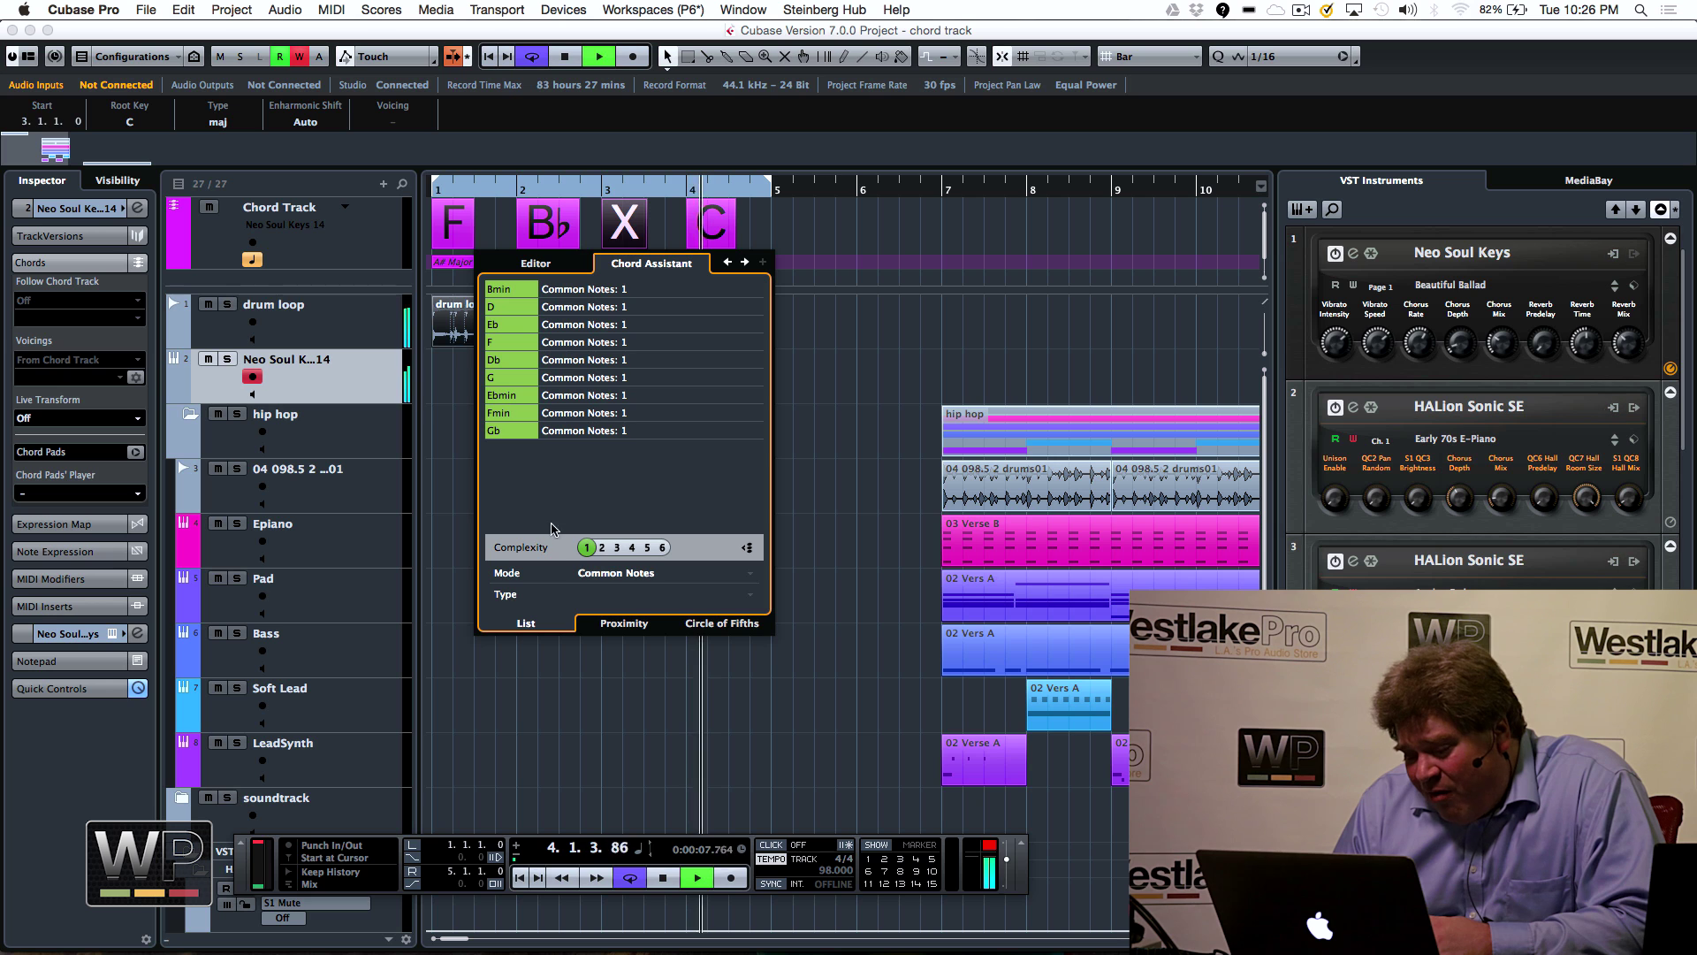
pyautogui.click(601, 548)
pyautogui.click(616, 548)
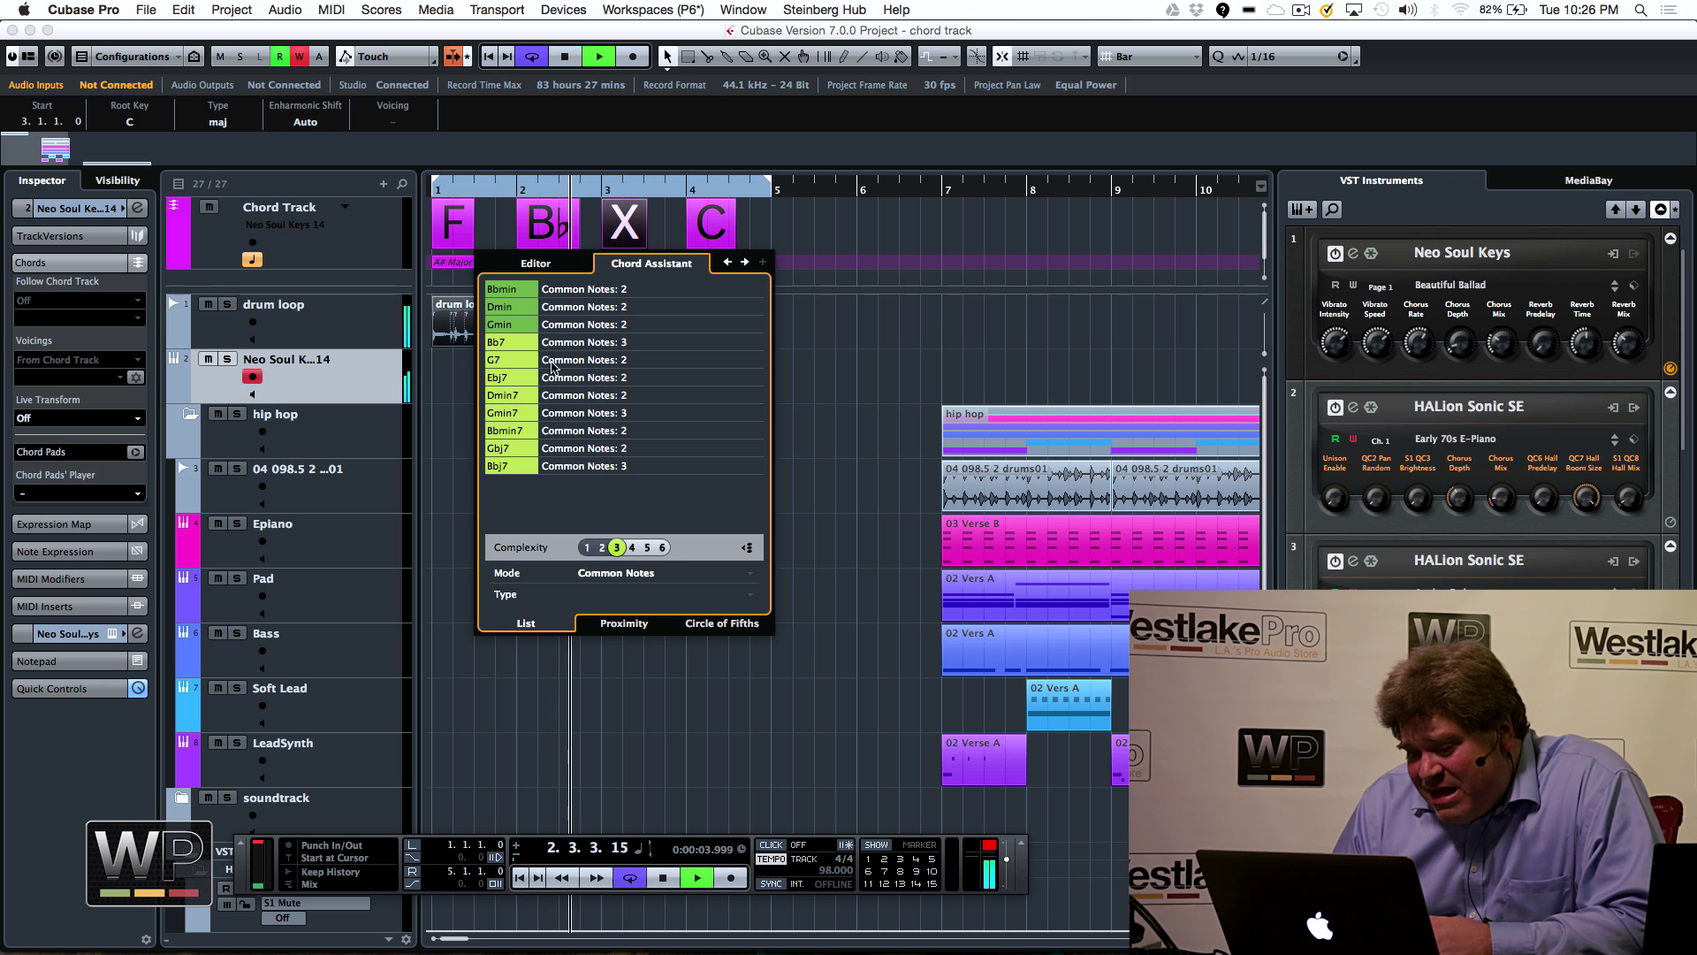
# In the Proximity view, replace the X chord with Gmin, then close the editor
pyautogui.click(618, 623)
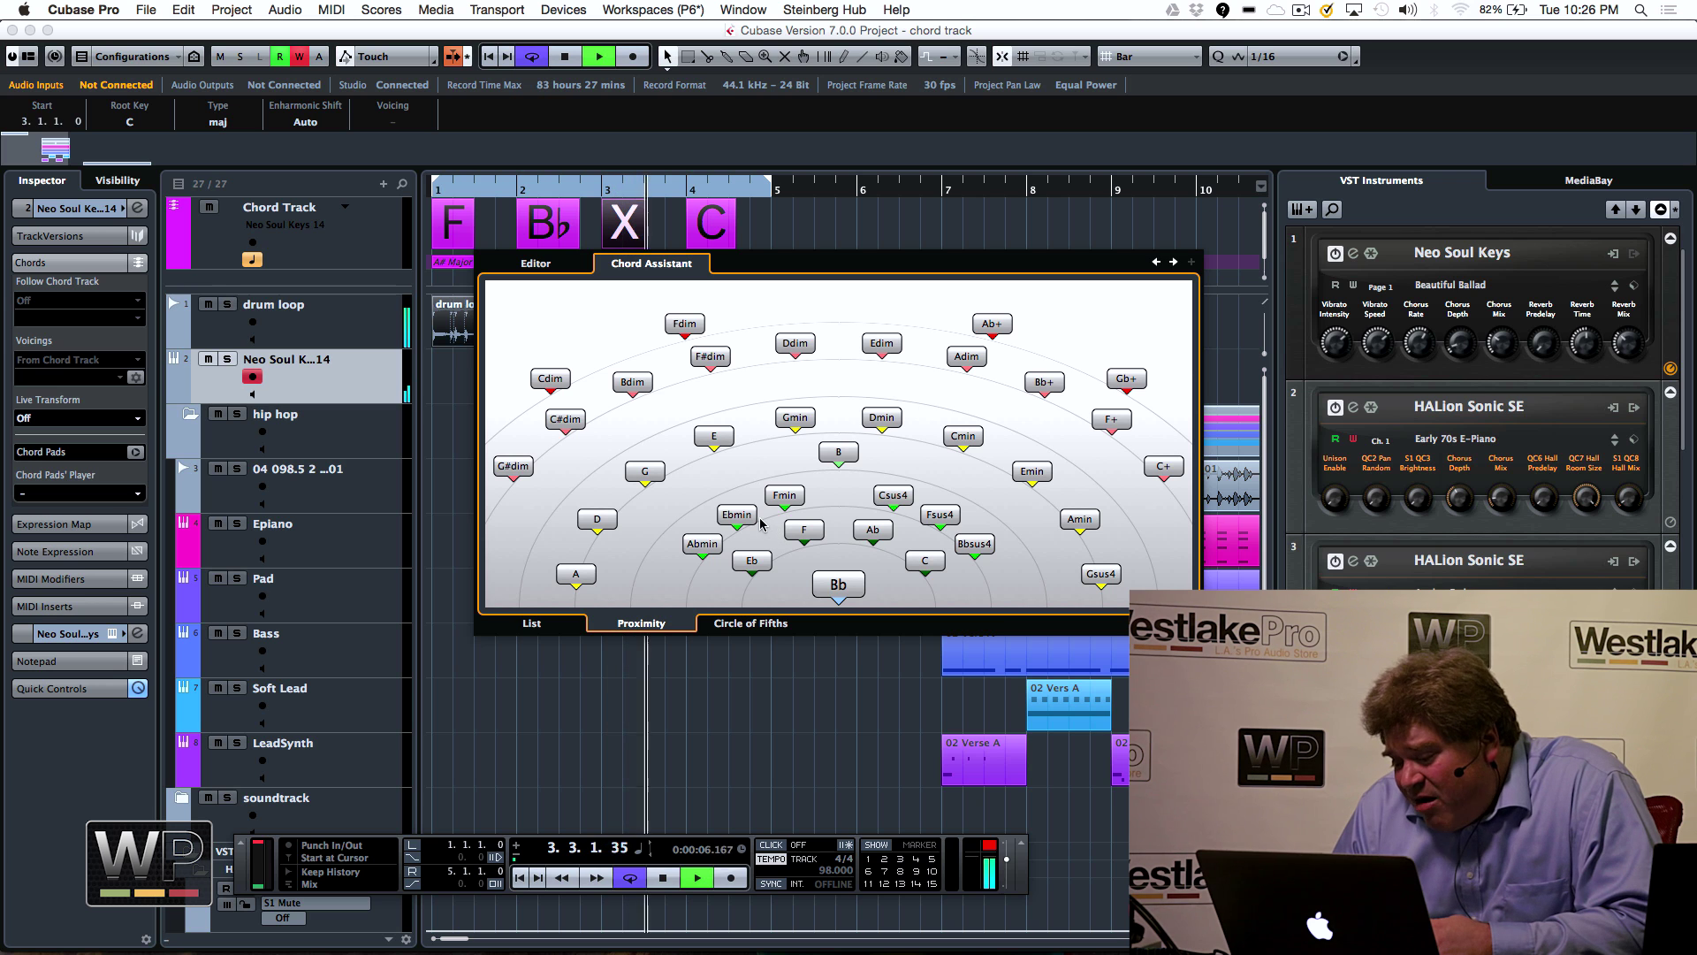
pyautogui.click(798, 428)
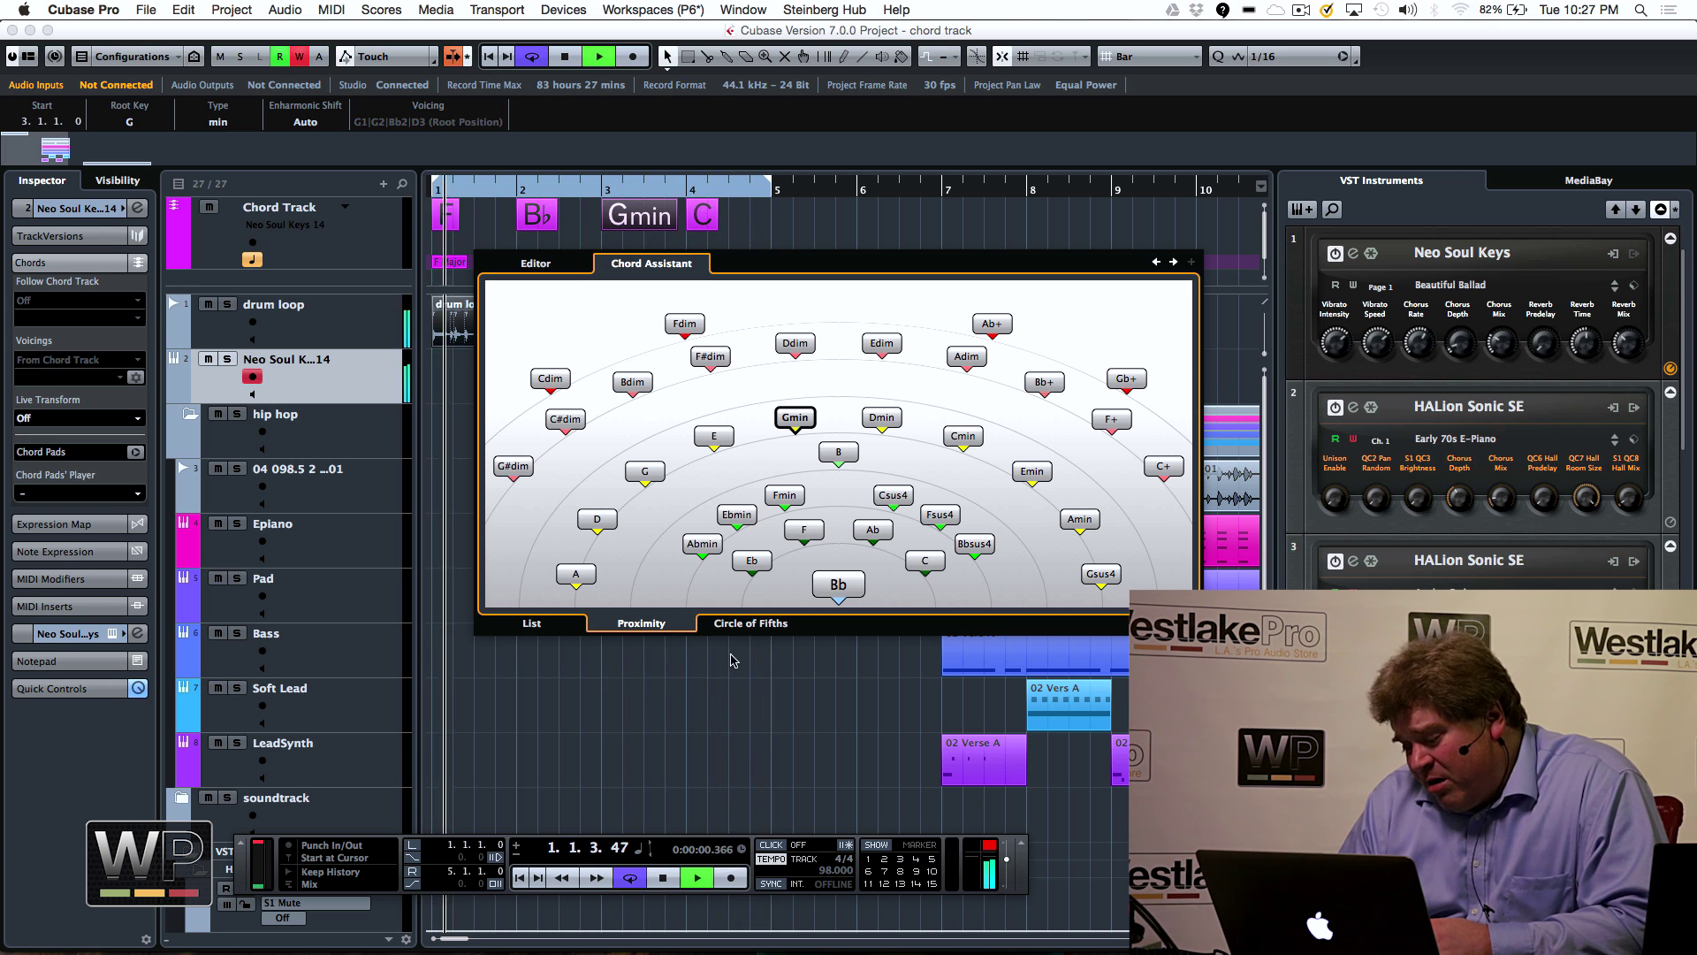
pyautogui.click(767, 624)
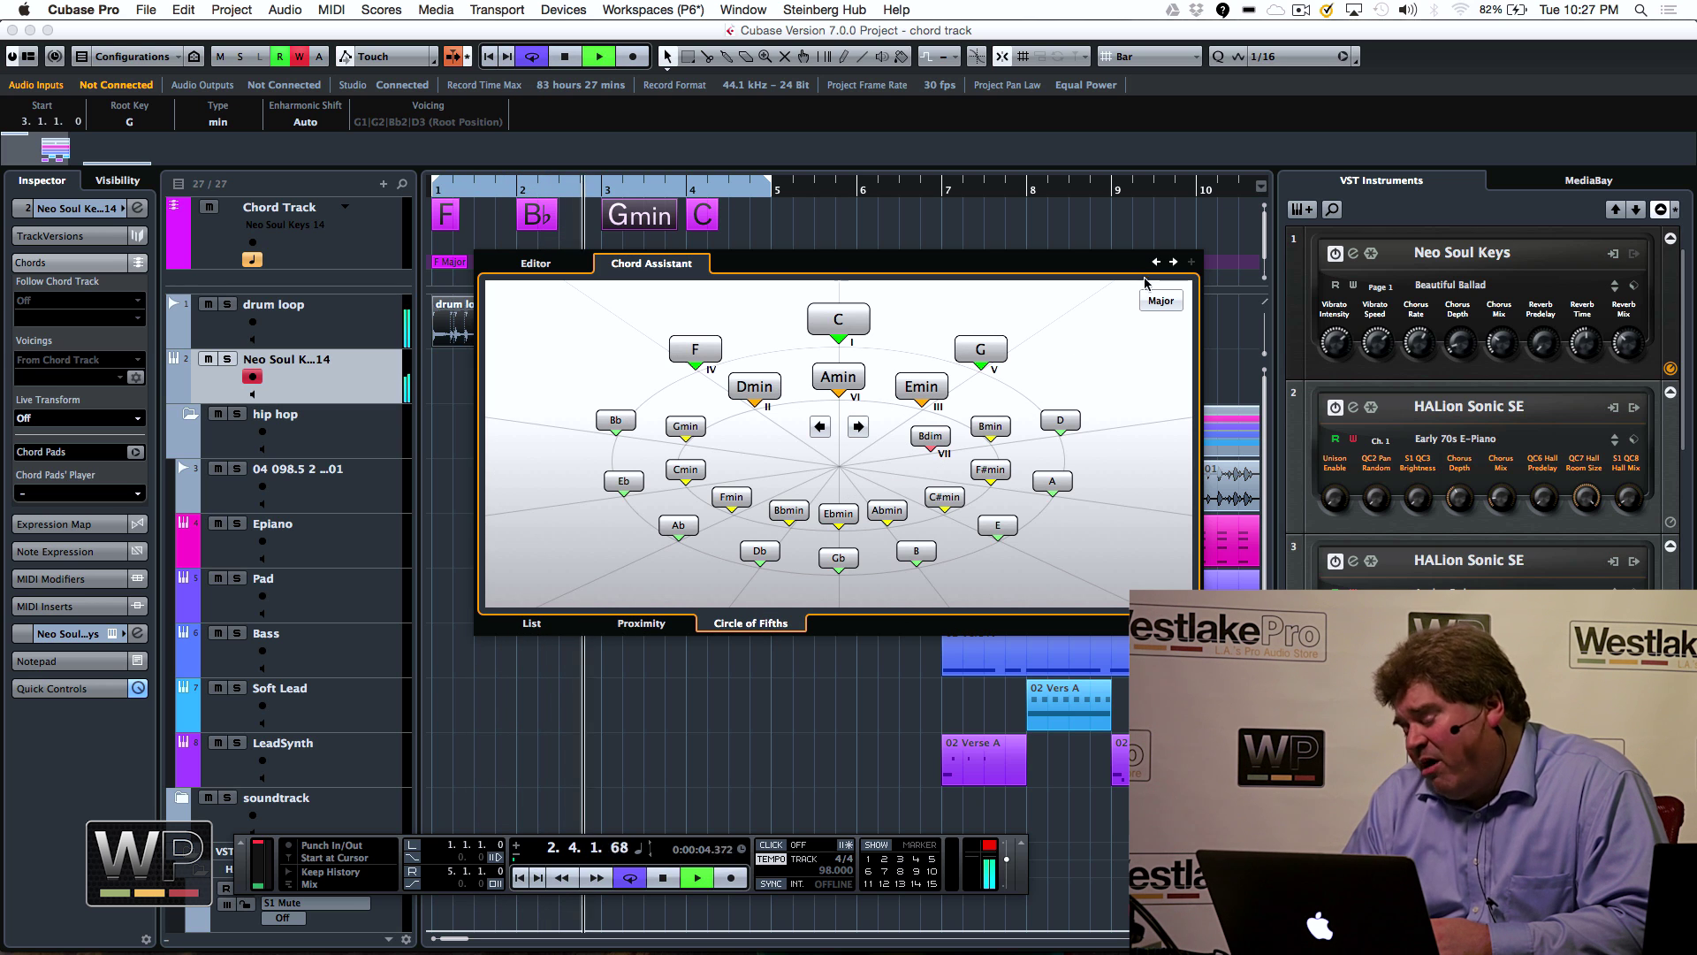
pyautogui.press('Escape')
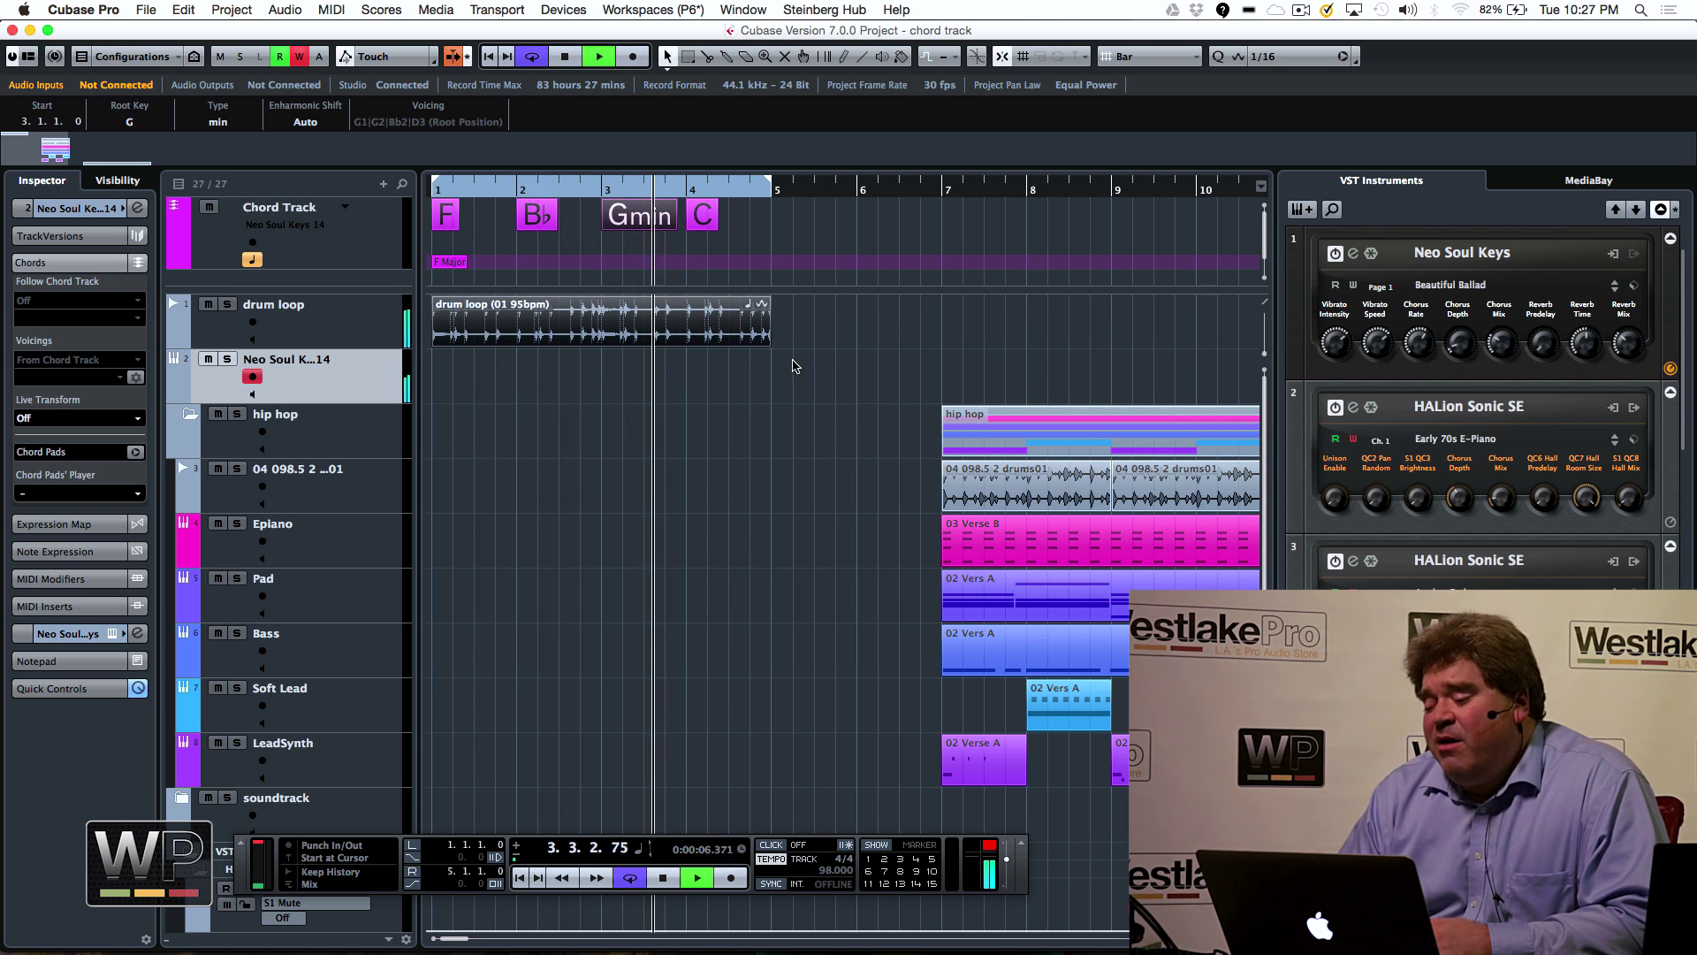
# Shift the four chords' root from F to E, voice them in 1st Inversion, and drag them to Neo Soul Keys
pyautogui.moveTo(752, 209); pyautogui.dragTo(437, 278)
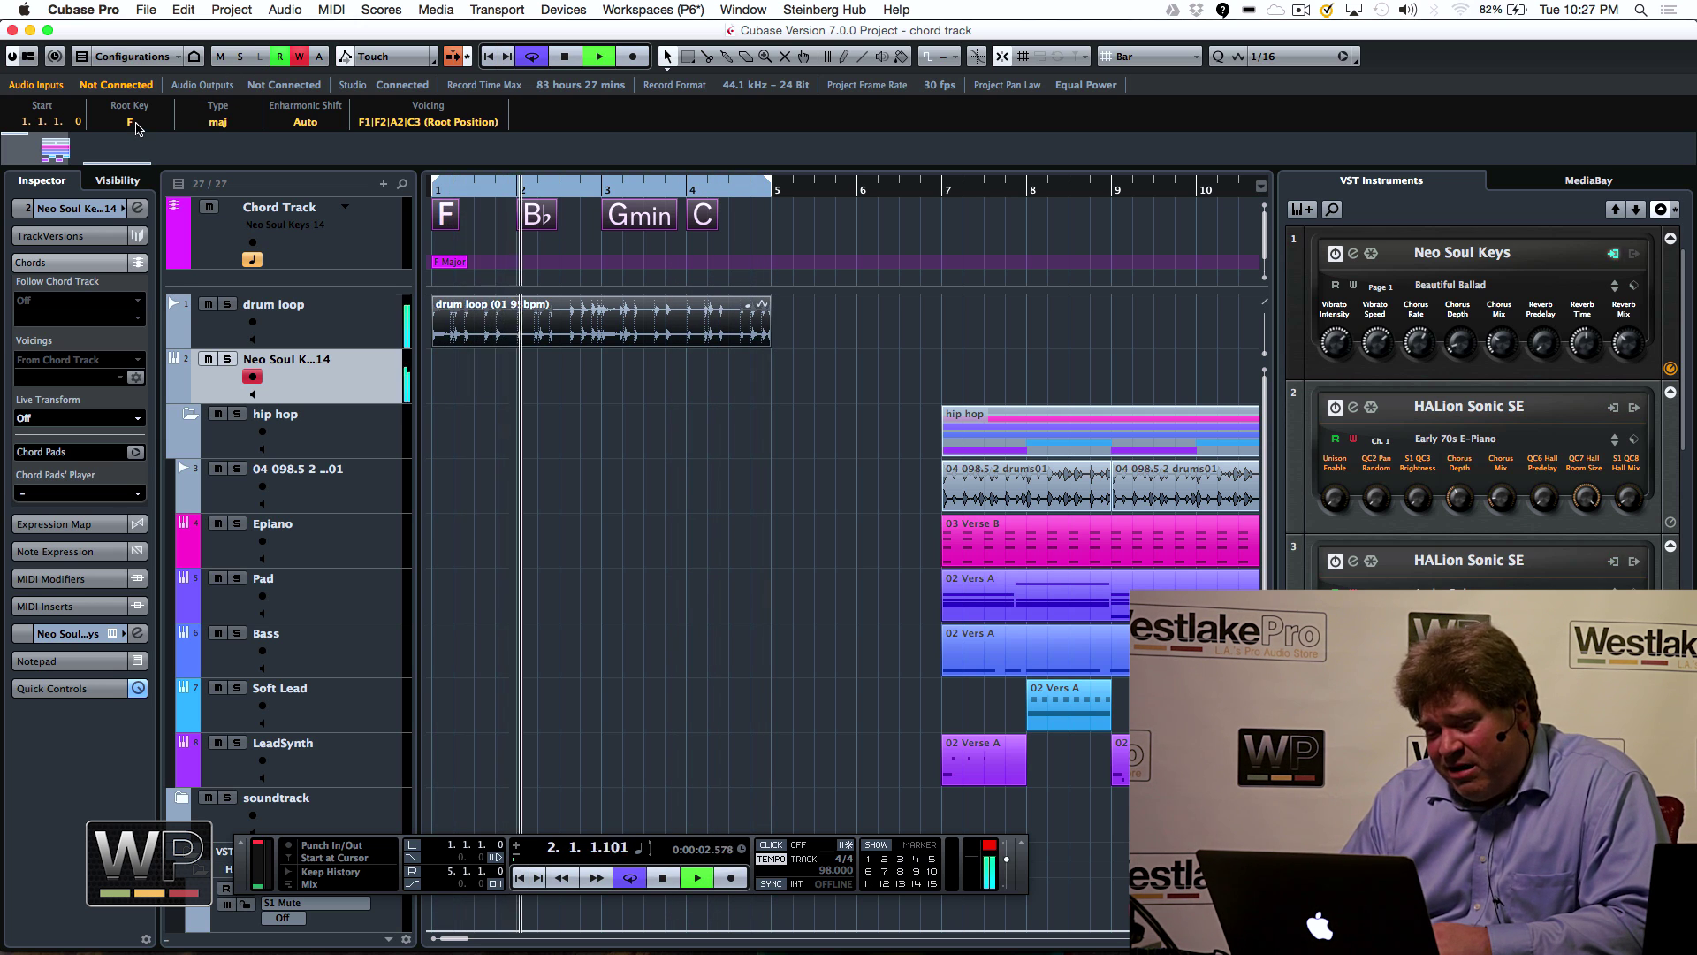
pyautogui.scroll(-1, 131, 124)
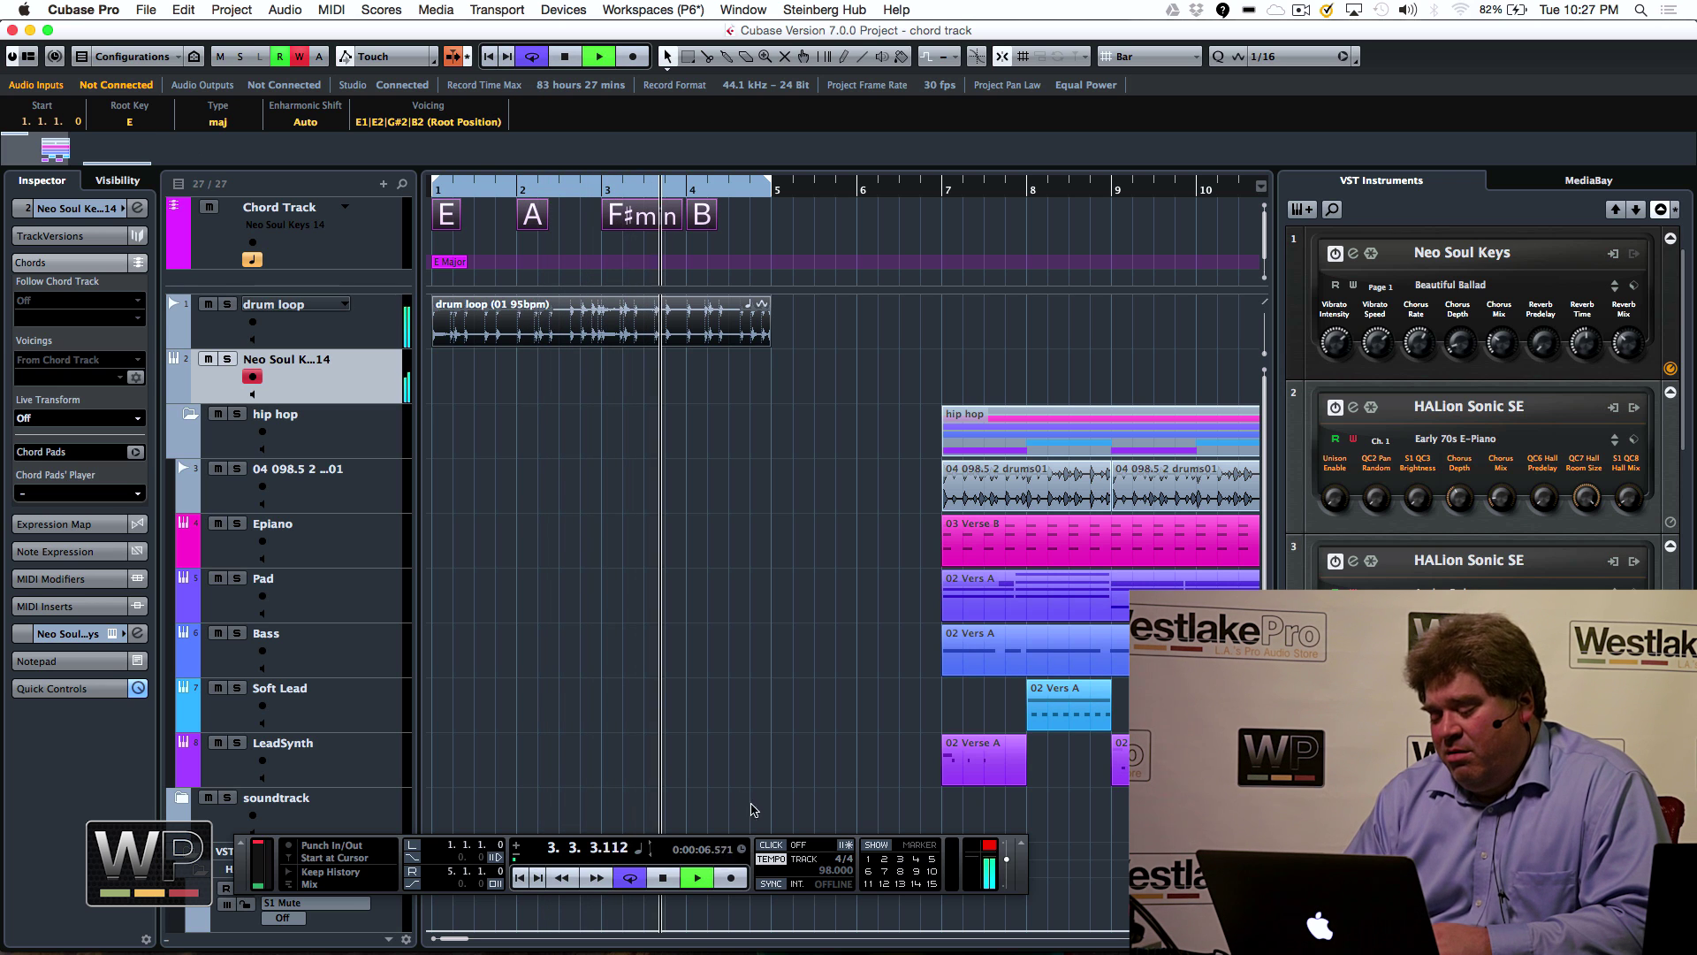
pyautogui.click(1002, 858)
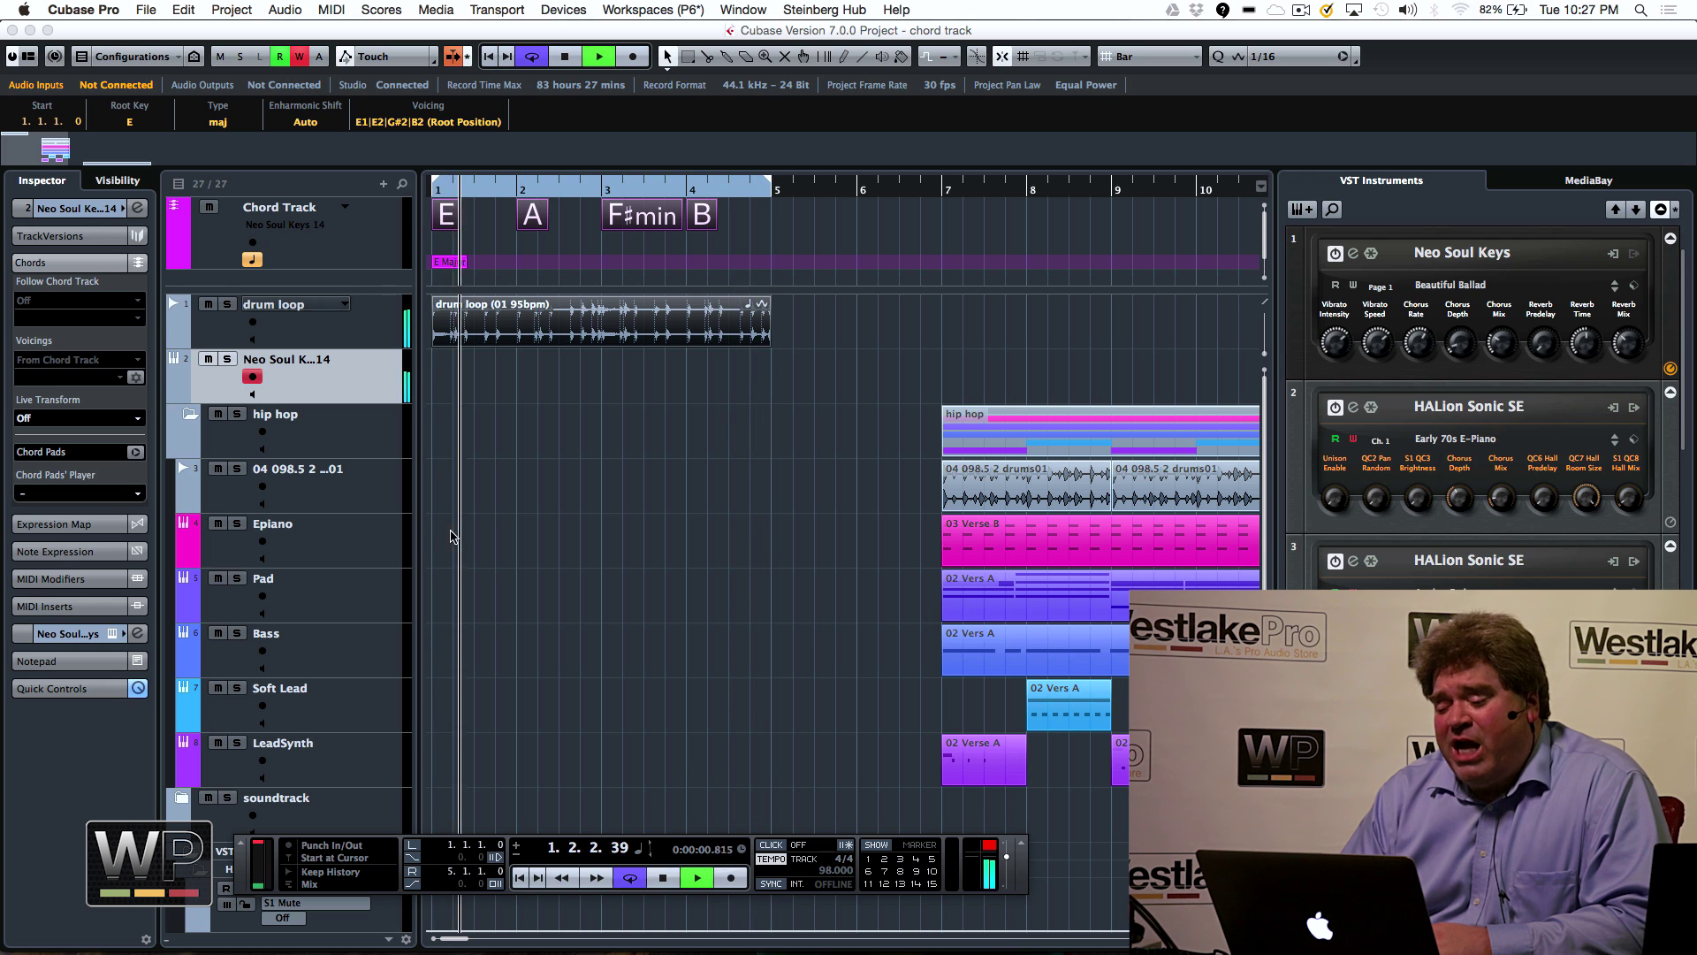
pyautogui.click(434, 122)
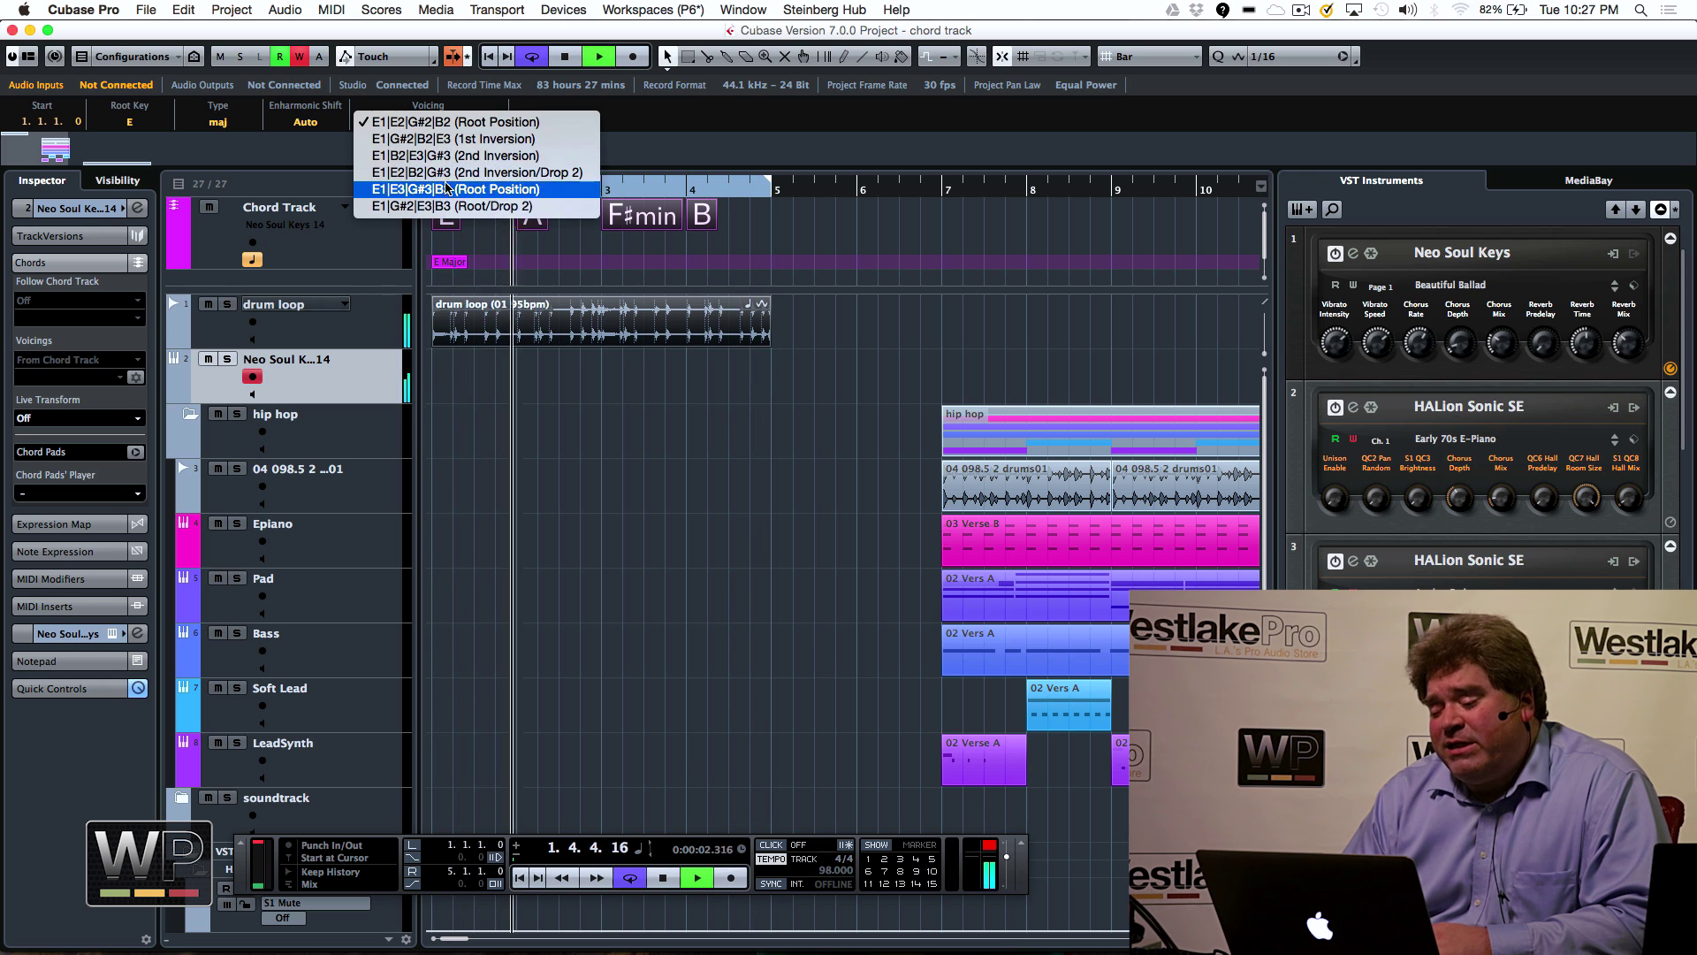
pyautogui.click(484, 140)
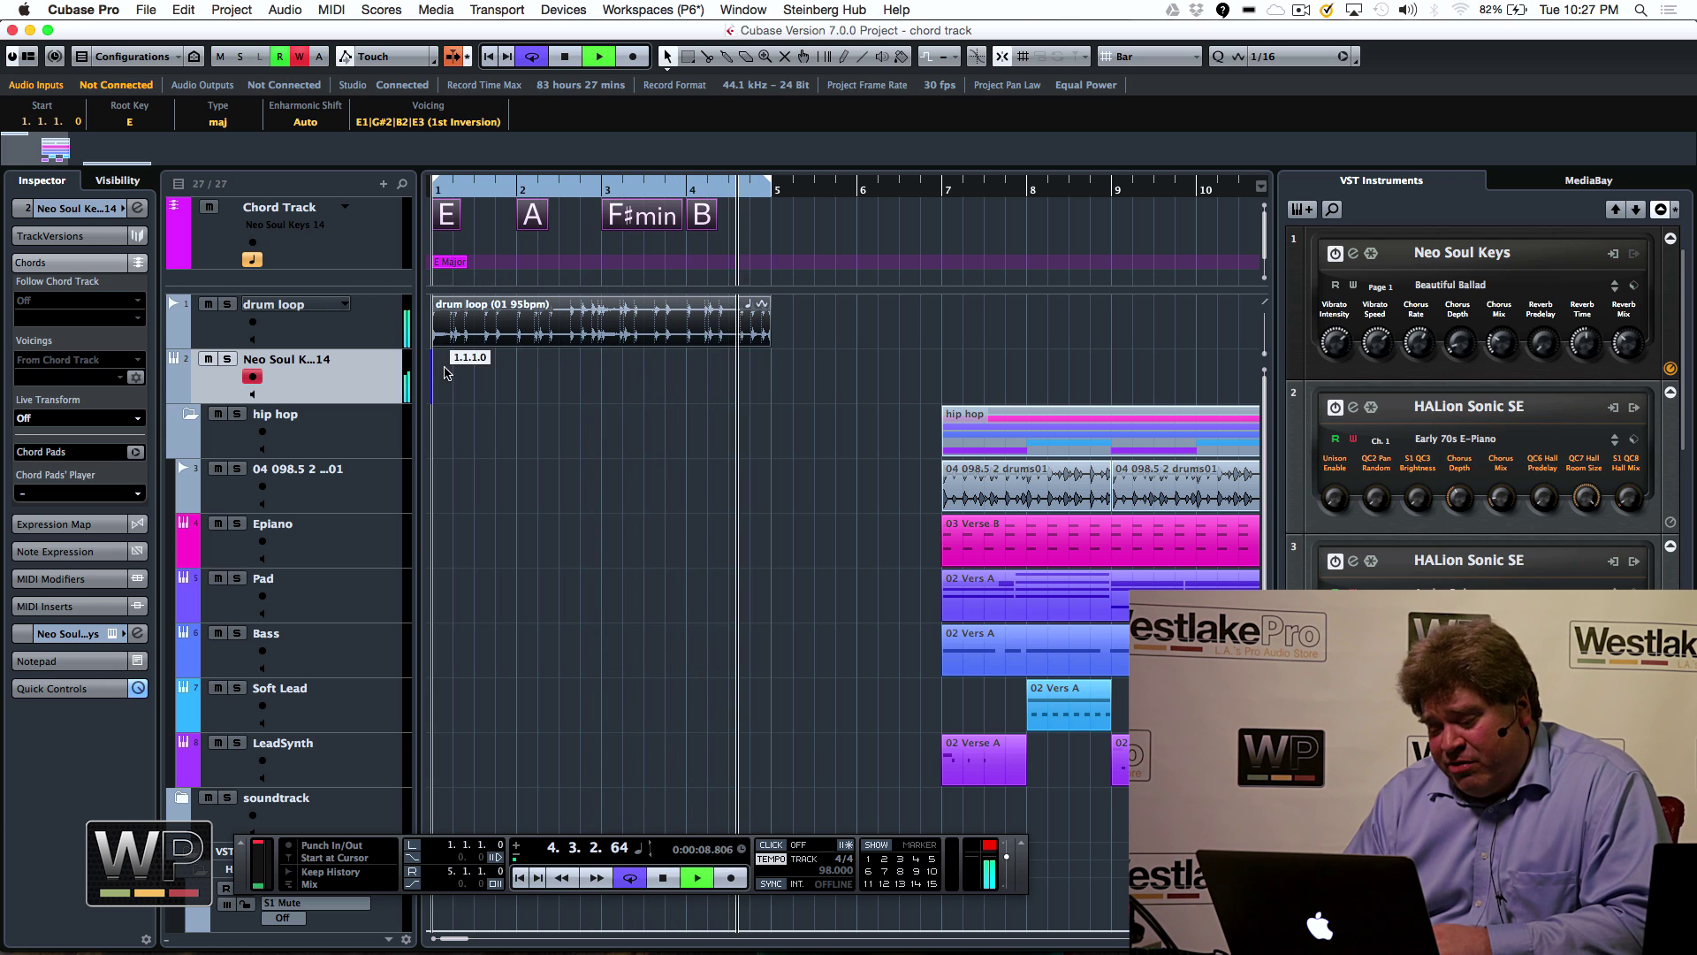
pyautogui.moveTo(445, 372); pyautogui.dragTo(446, 373)
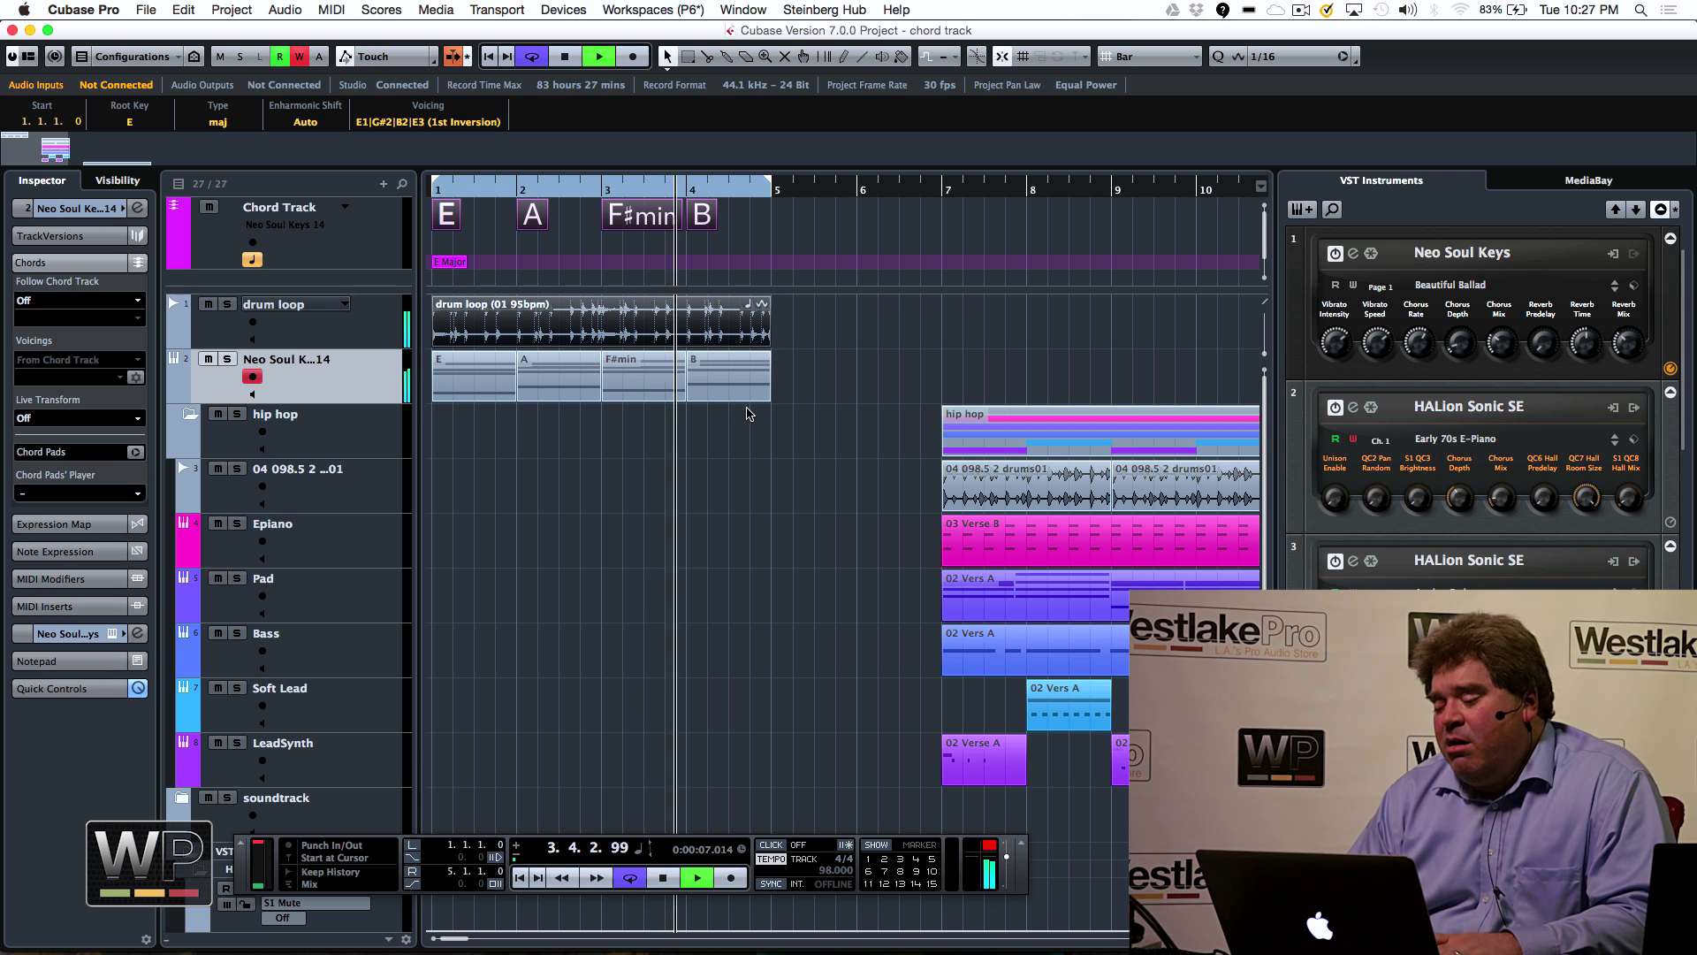
# Stop playback and zoom out from bar 2 to view the whole arrangement
pyautogui.press('space')
pyautogui.click(515, 173)
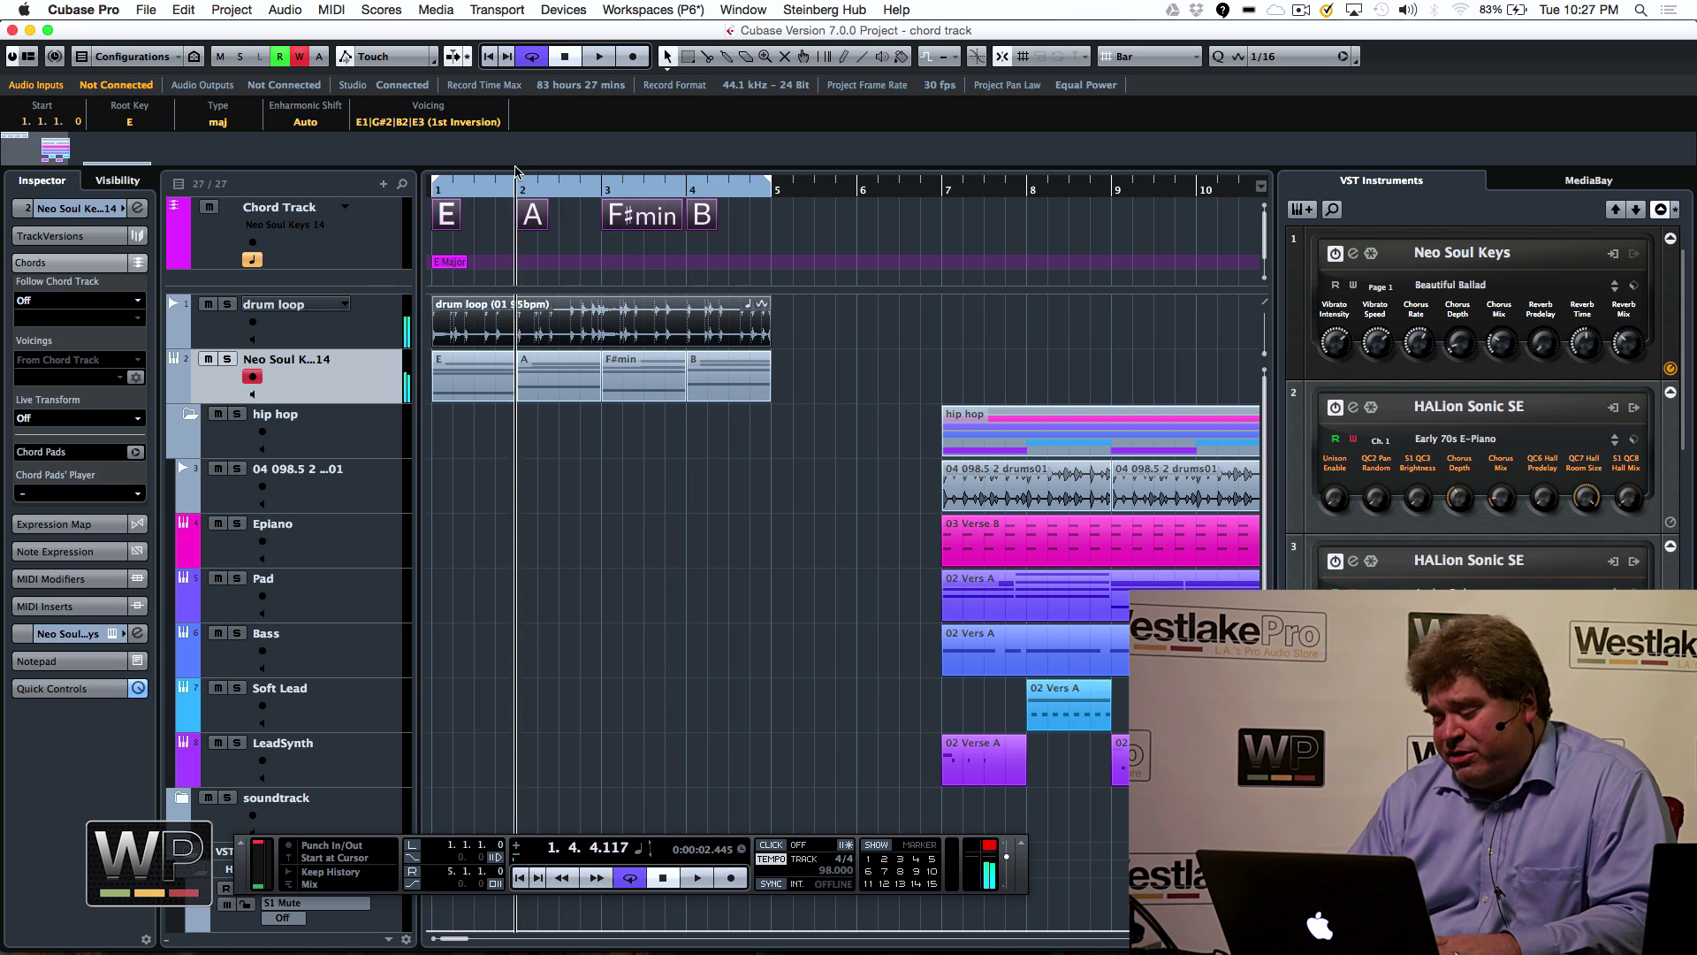
pyautogui.moveTo(515, 173); pyautogui.dragTo(509, 123)
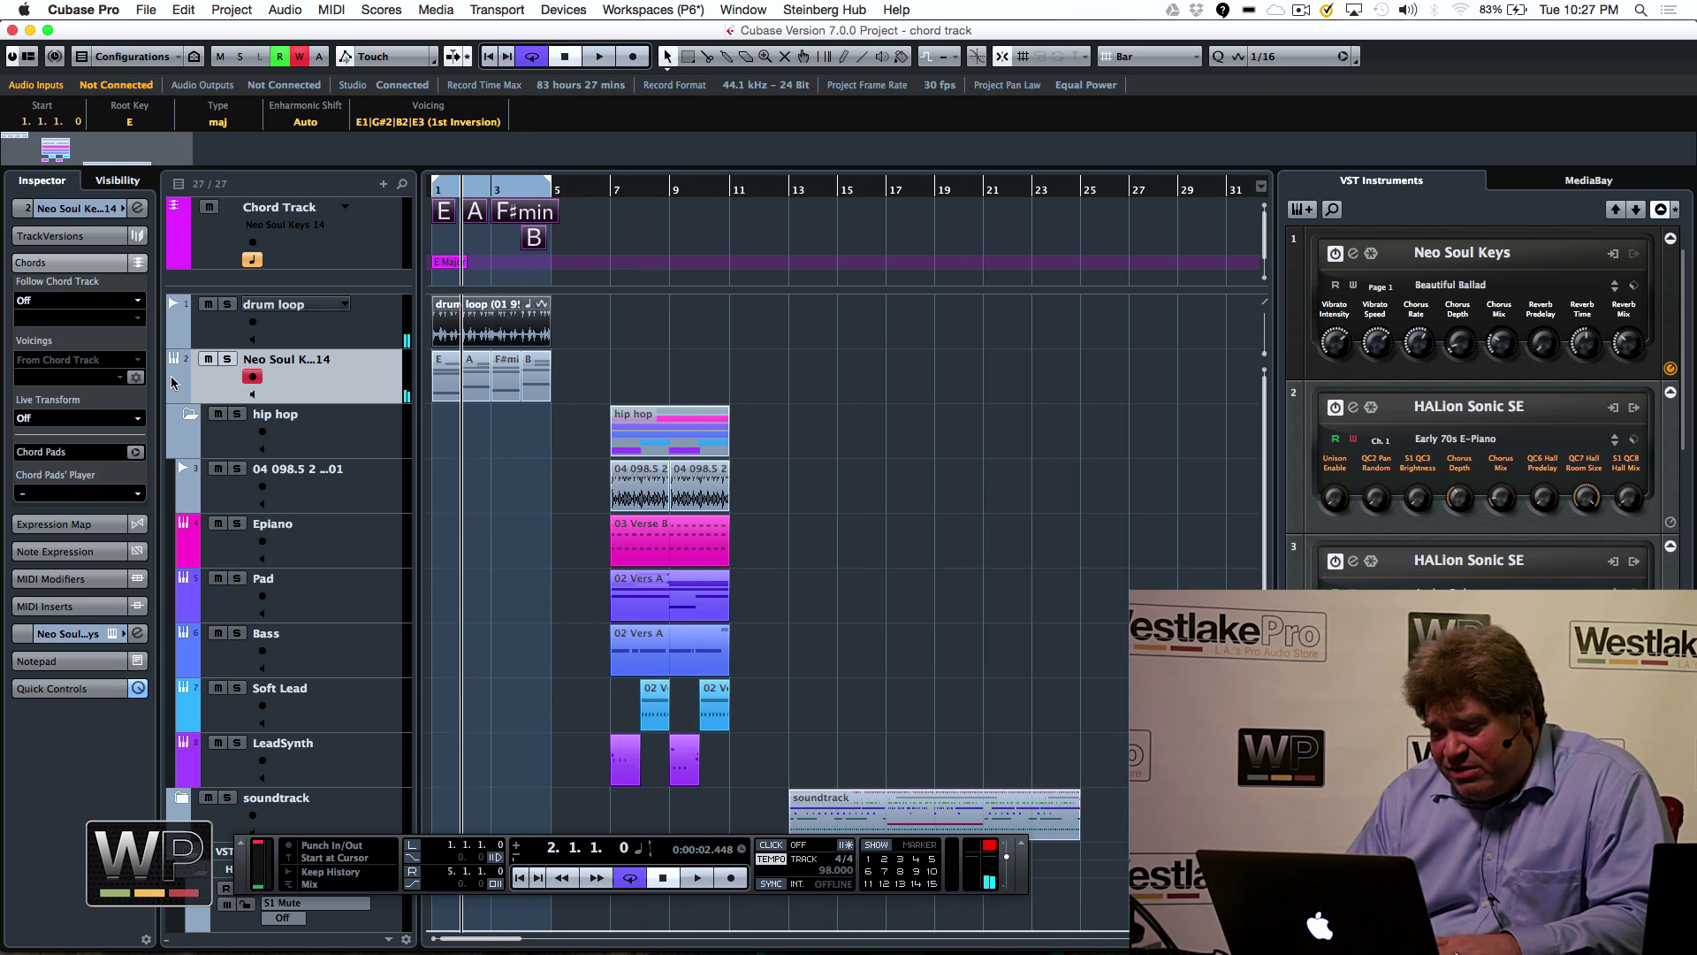
# Collapse the hip hop folder, expand the soundtrack folder, and select its folder part
pyautogui.click(191, 415)
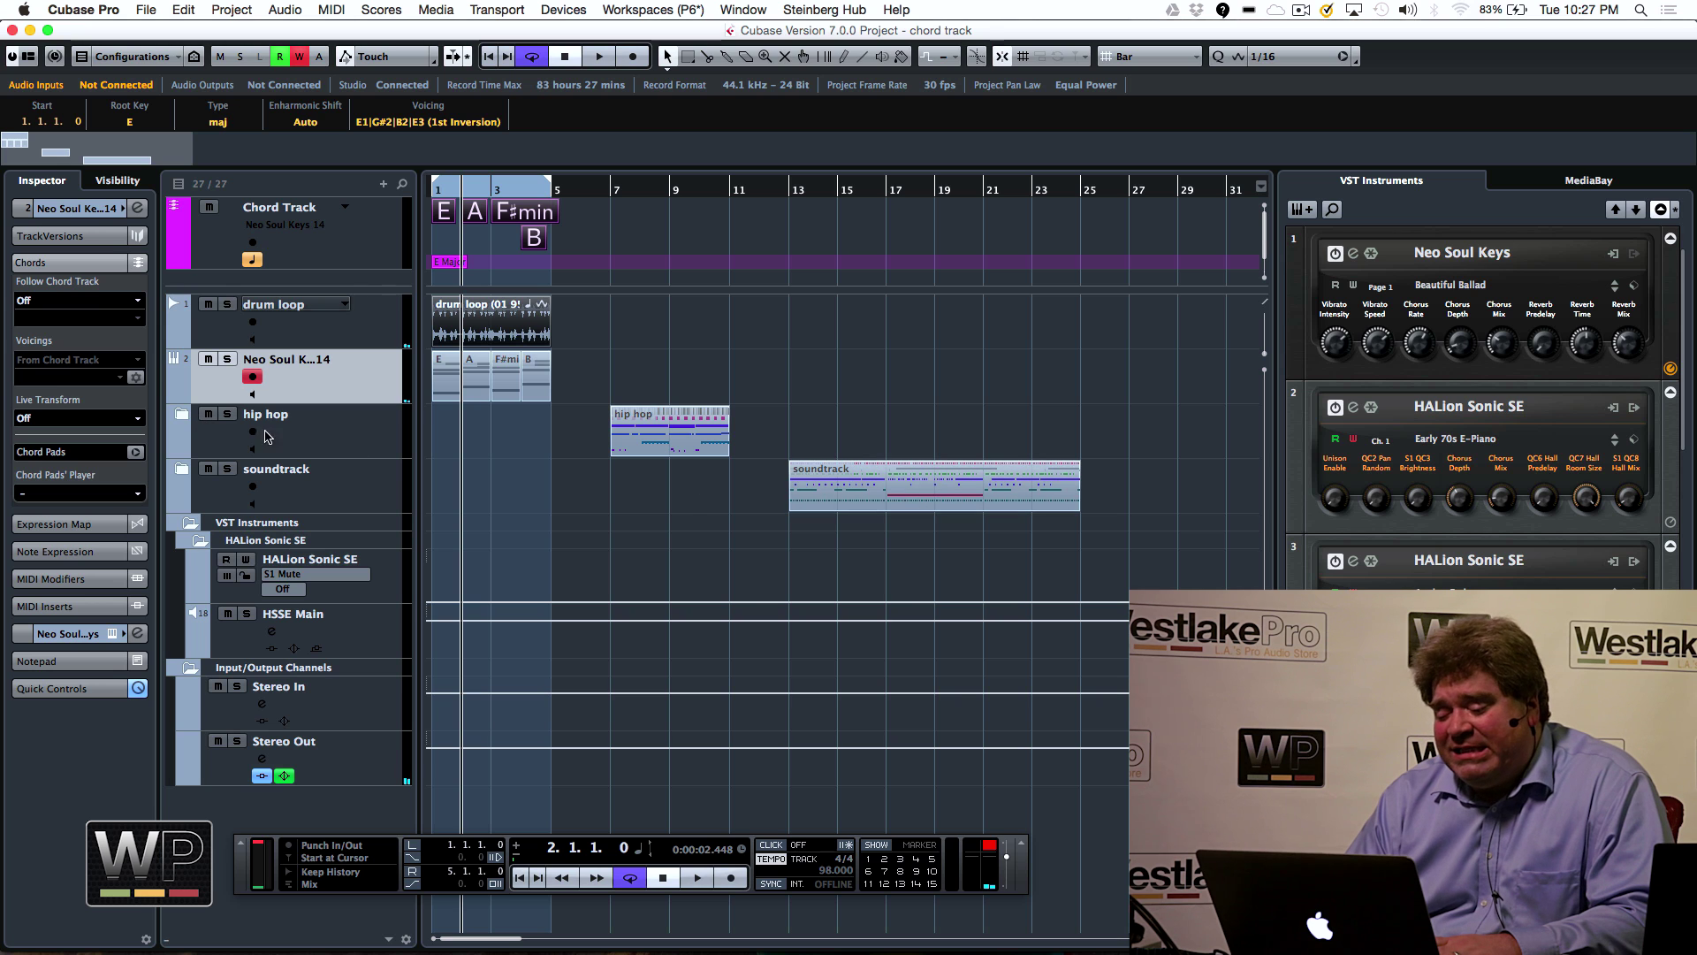
pyautogui.click(183, 415)
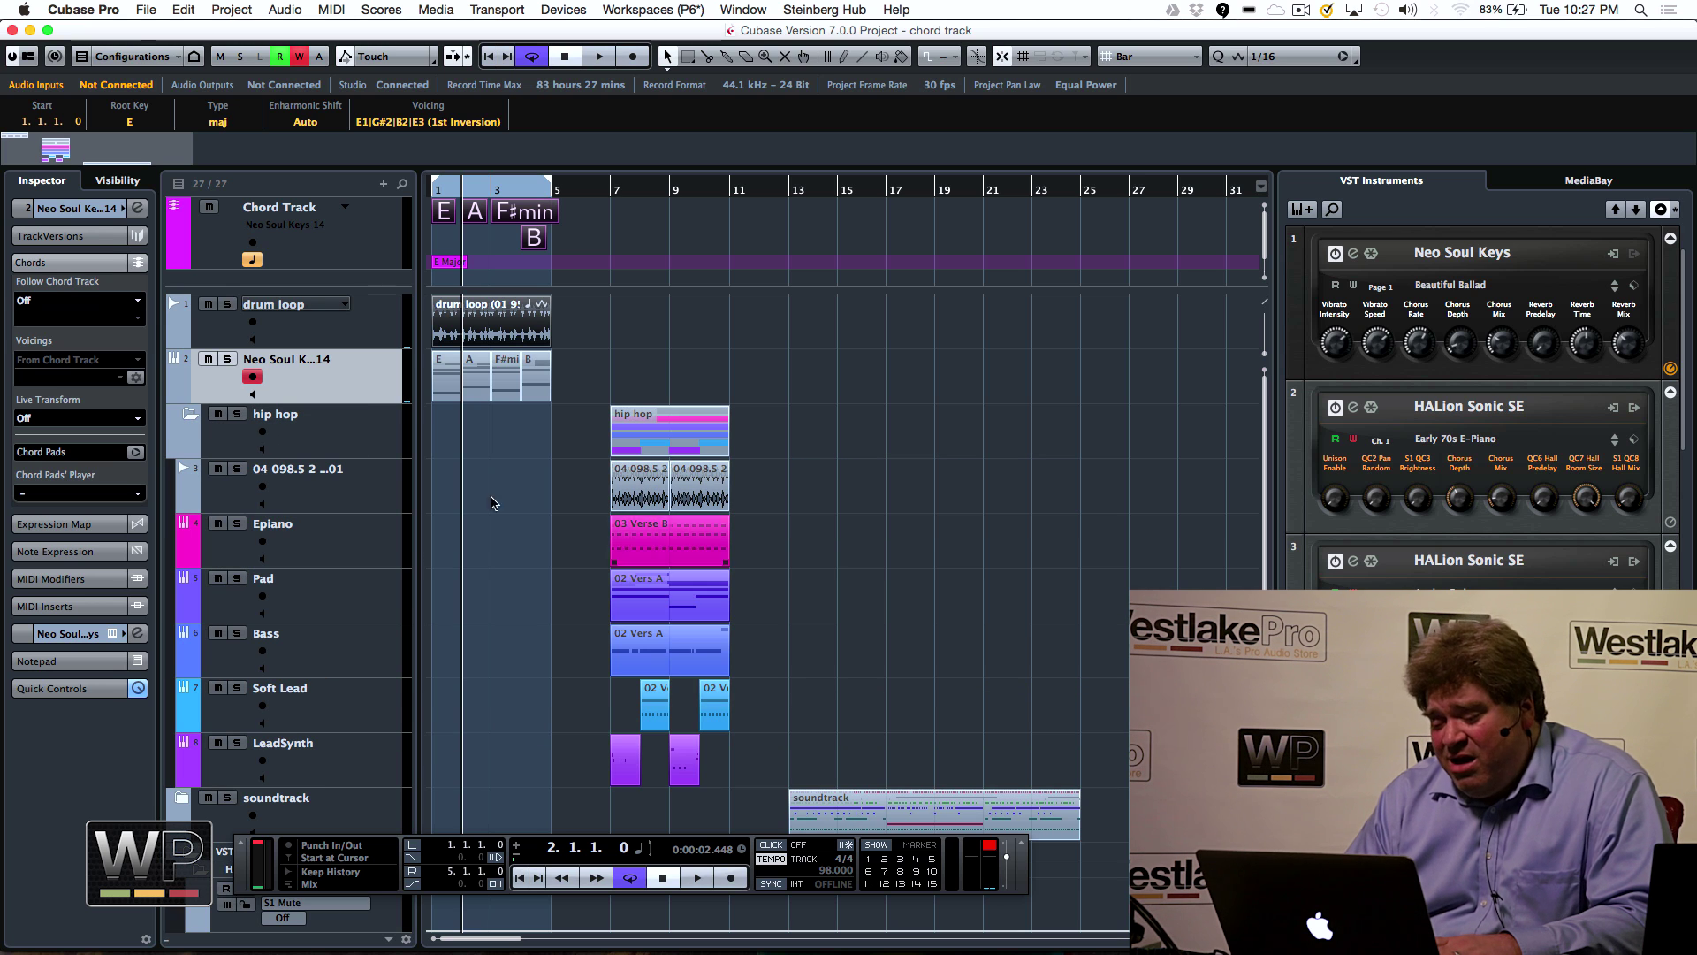
pyautogui.click(188, 415)
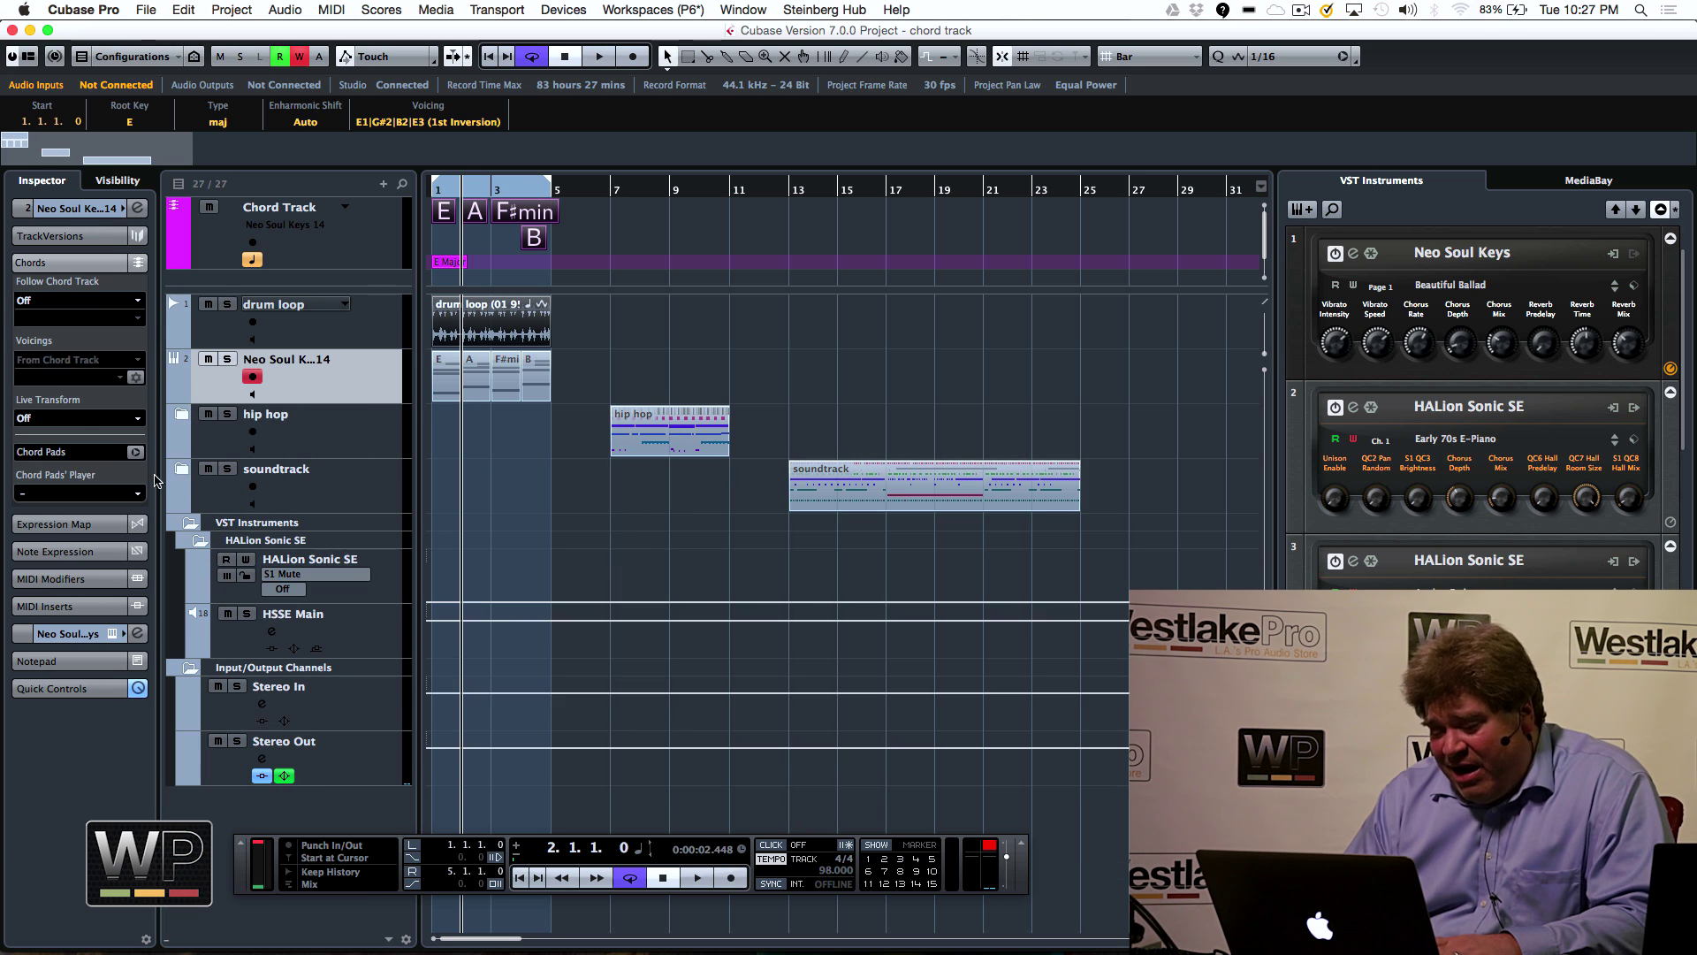
pyautogui.click(183, 471)
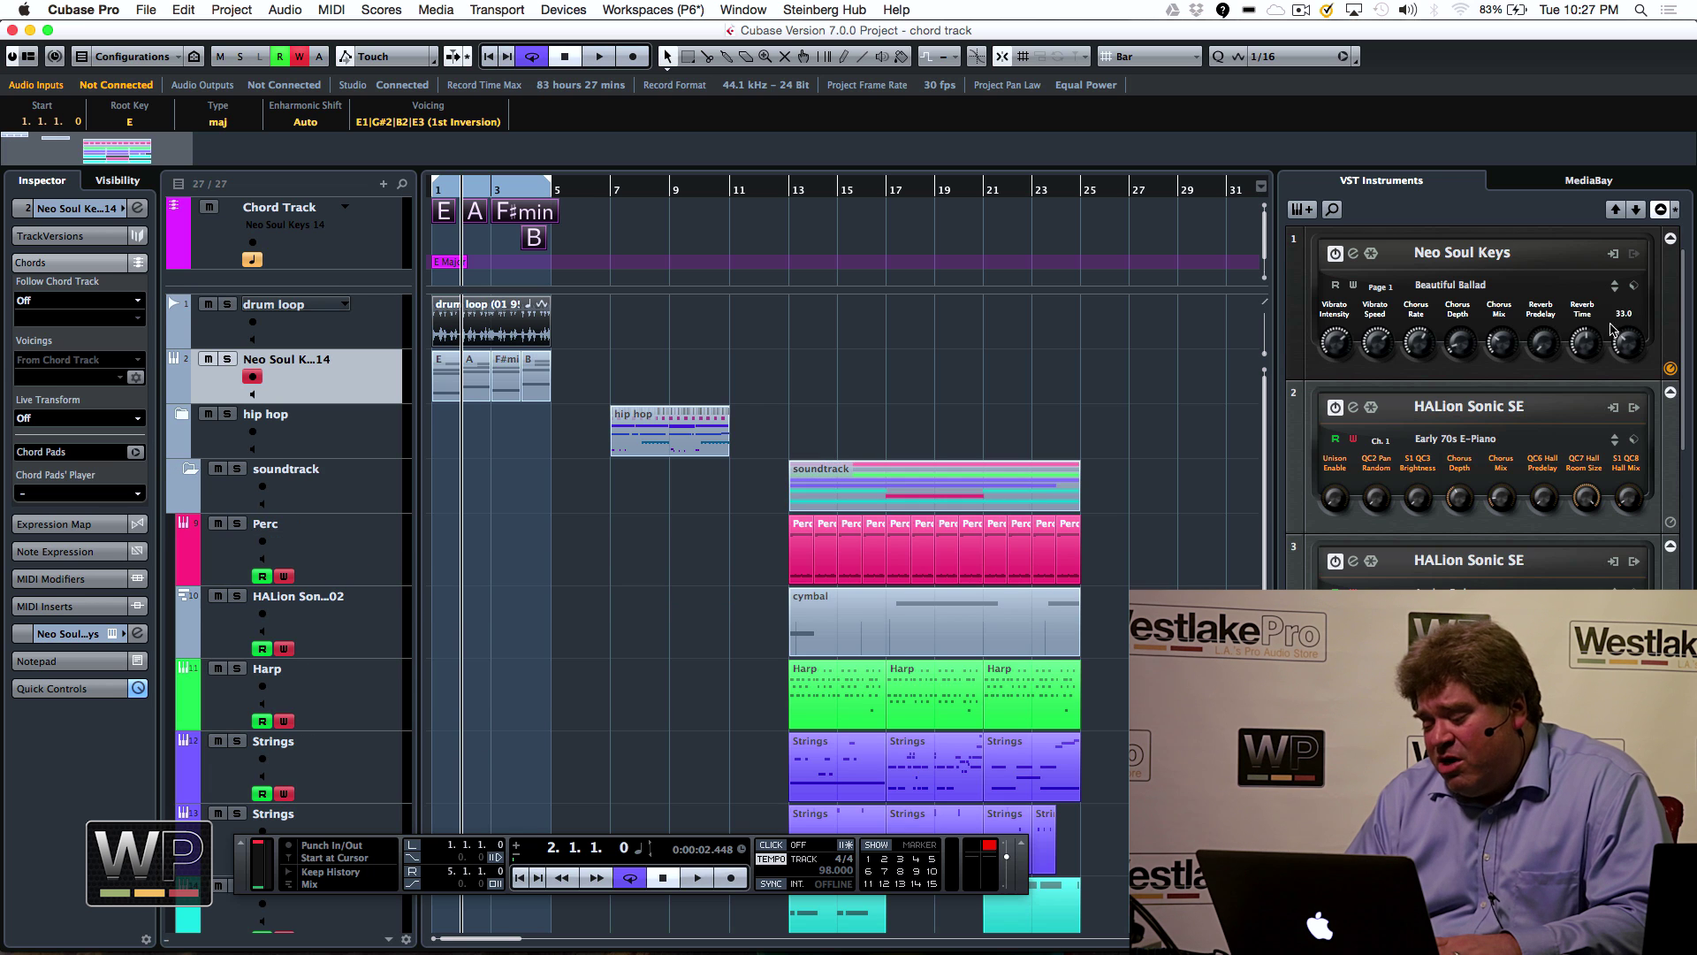
pyautogui.click(948, 481)
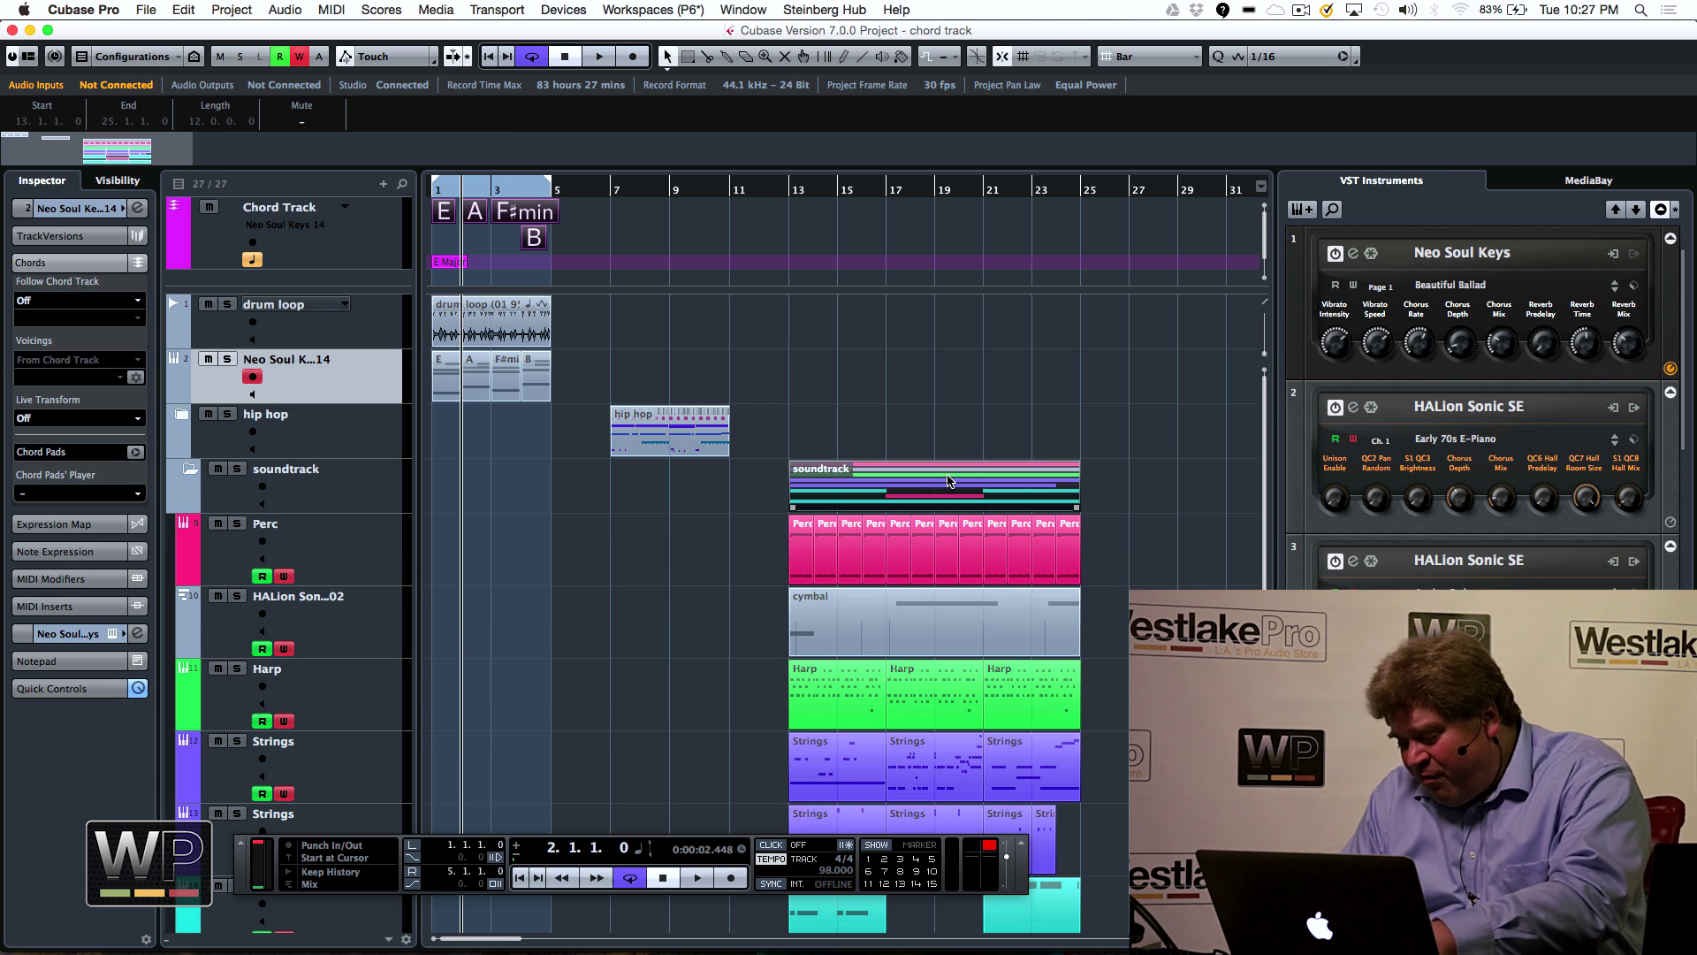
# Set the locators to bars 13–25 and start playback from bar 12
pyautogui.press('p')
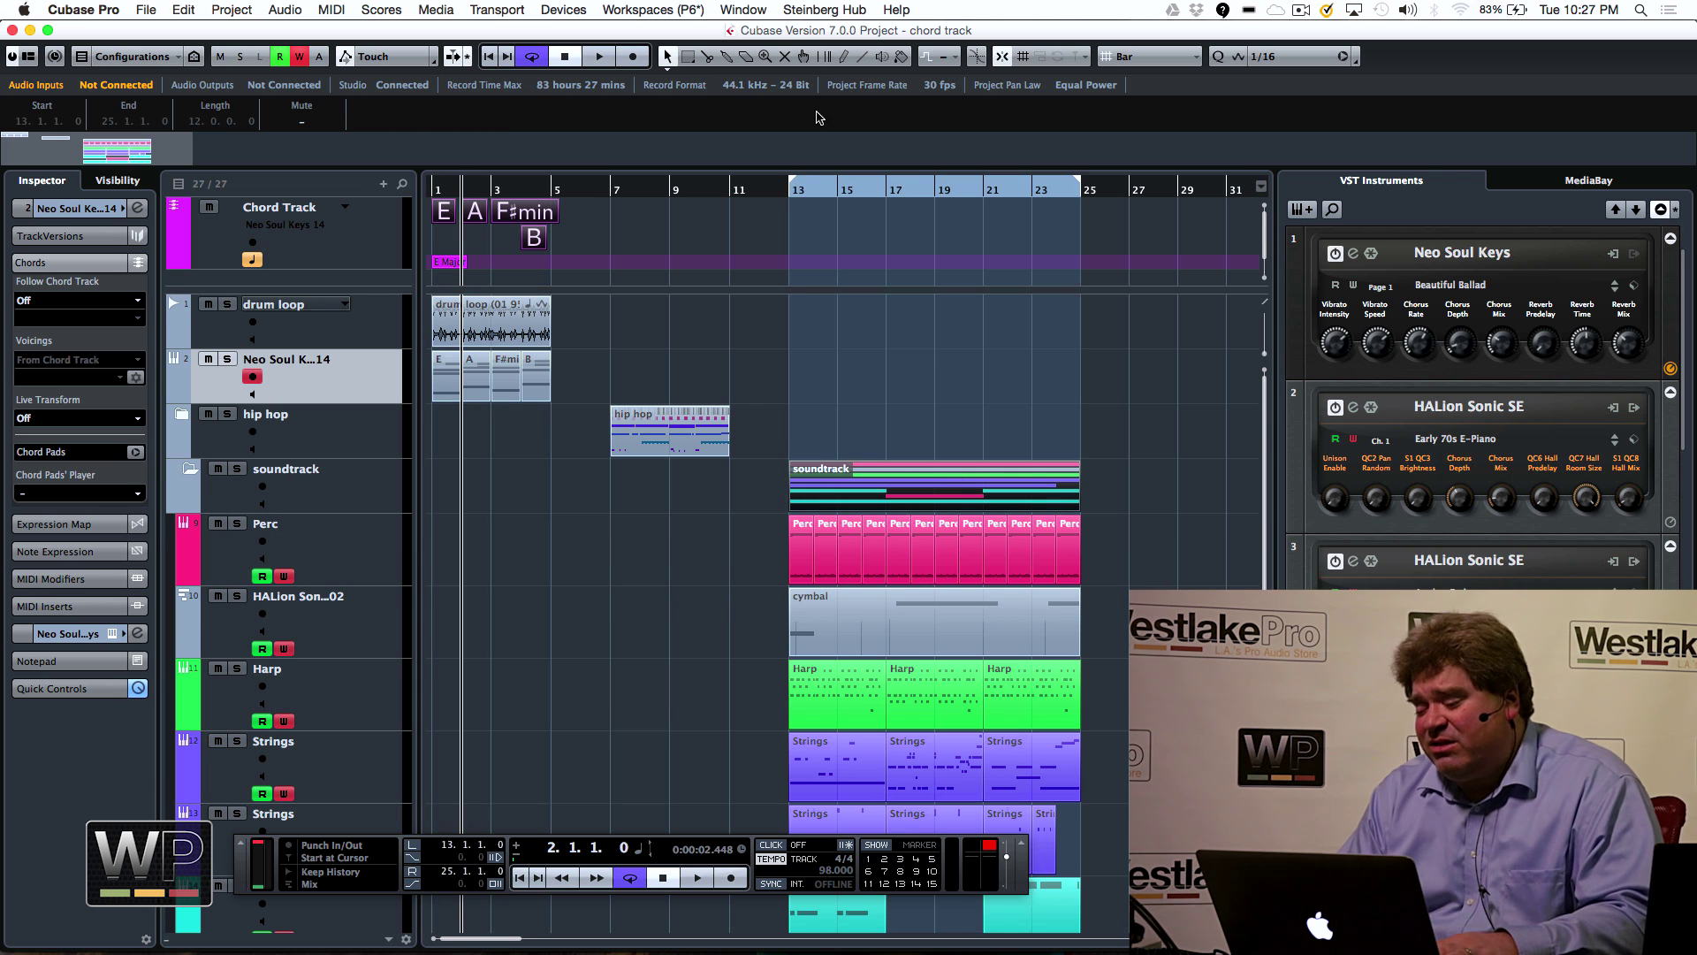
pyautogui.click(783, 189)
pyautogui.press('h')
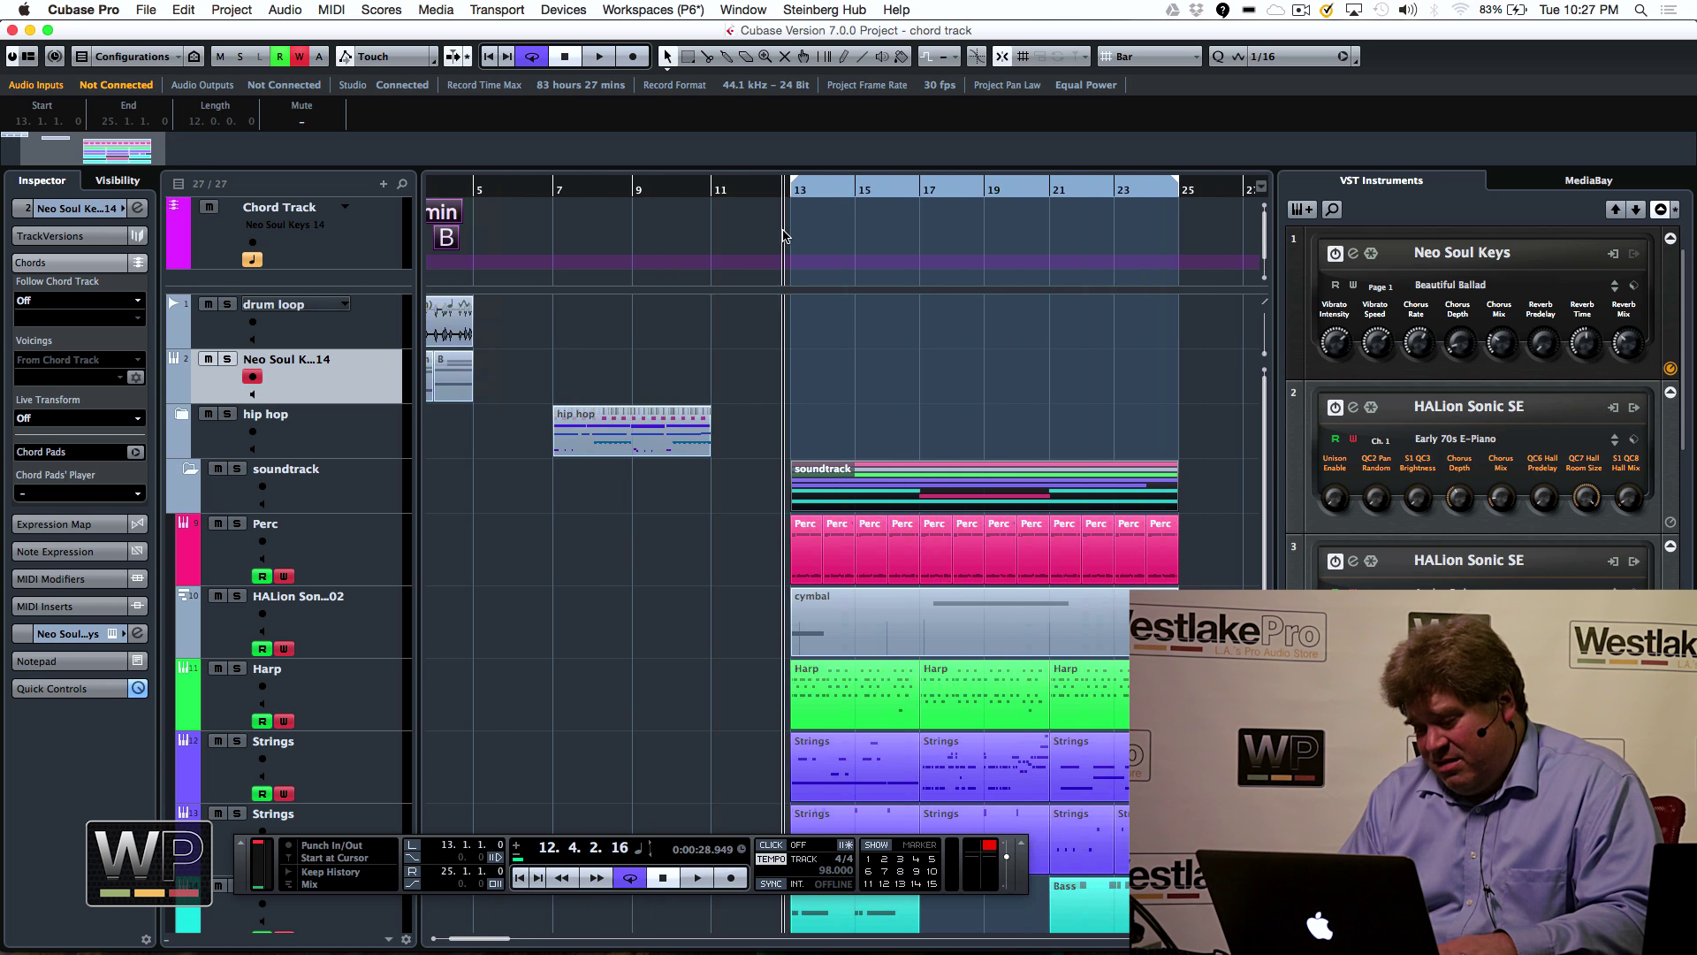
pyautogui.press('space')
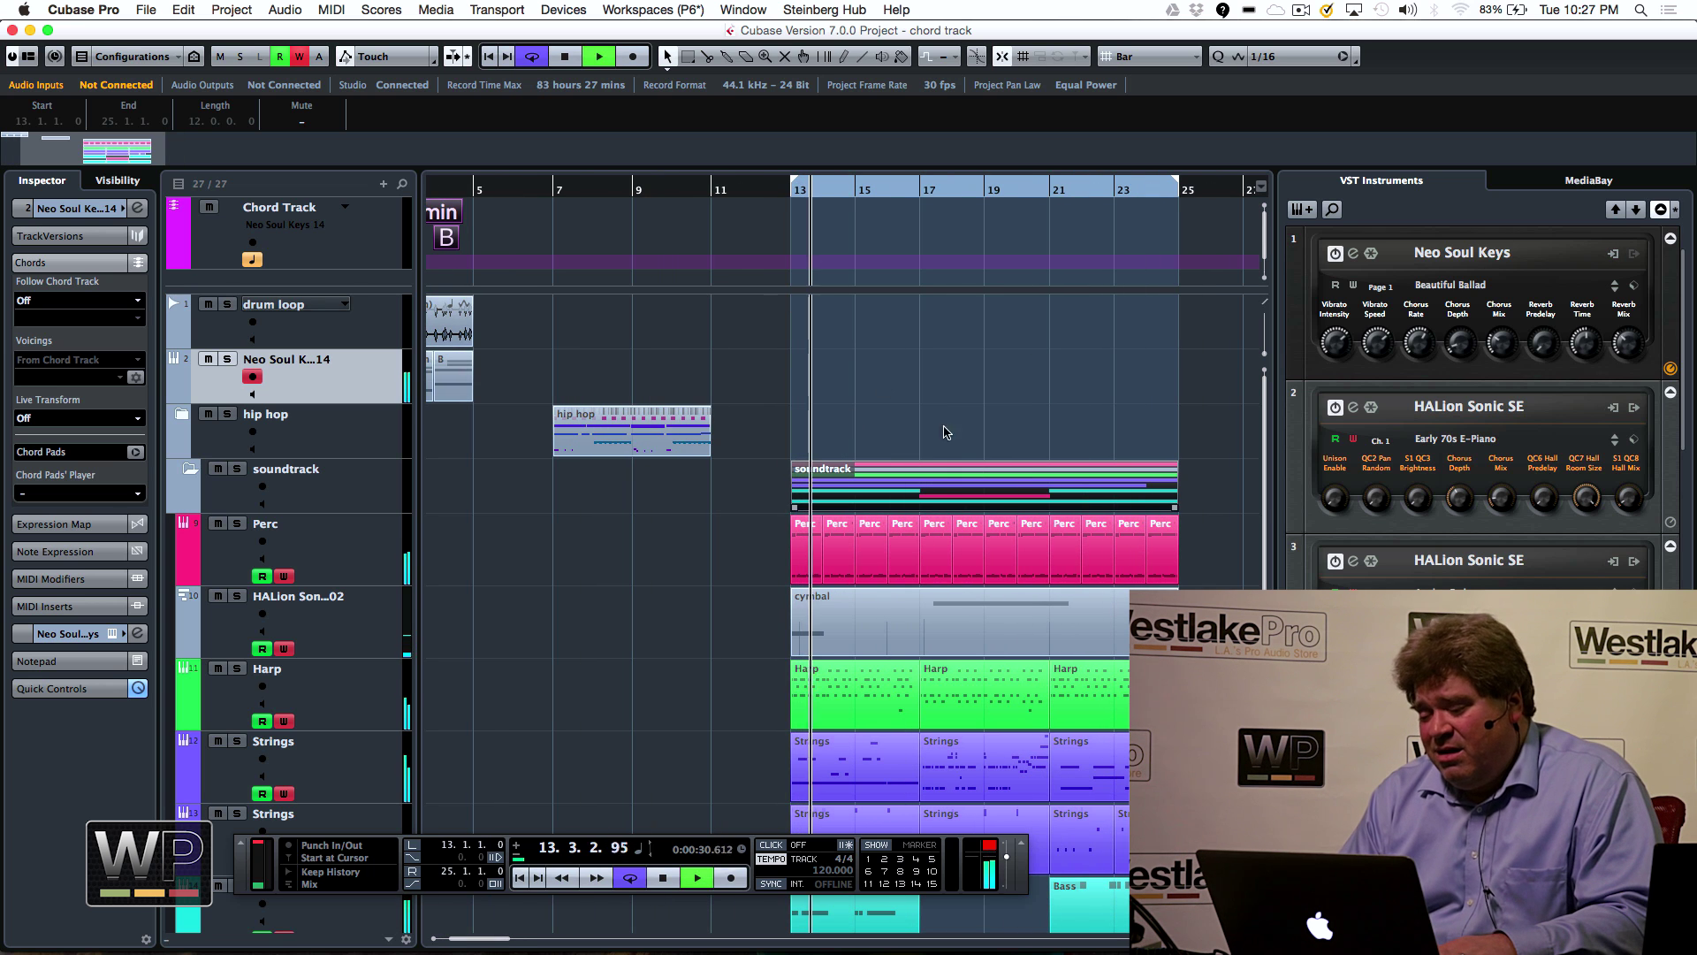
pyautogui.rightClick(821, 304)
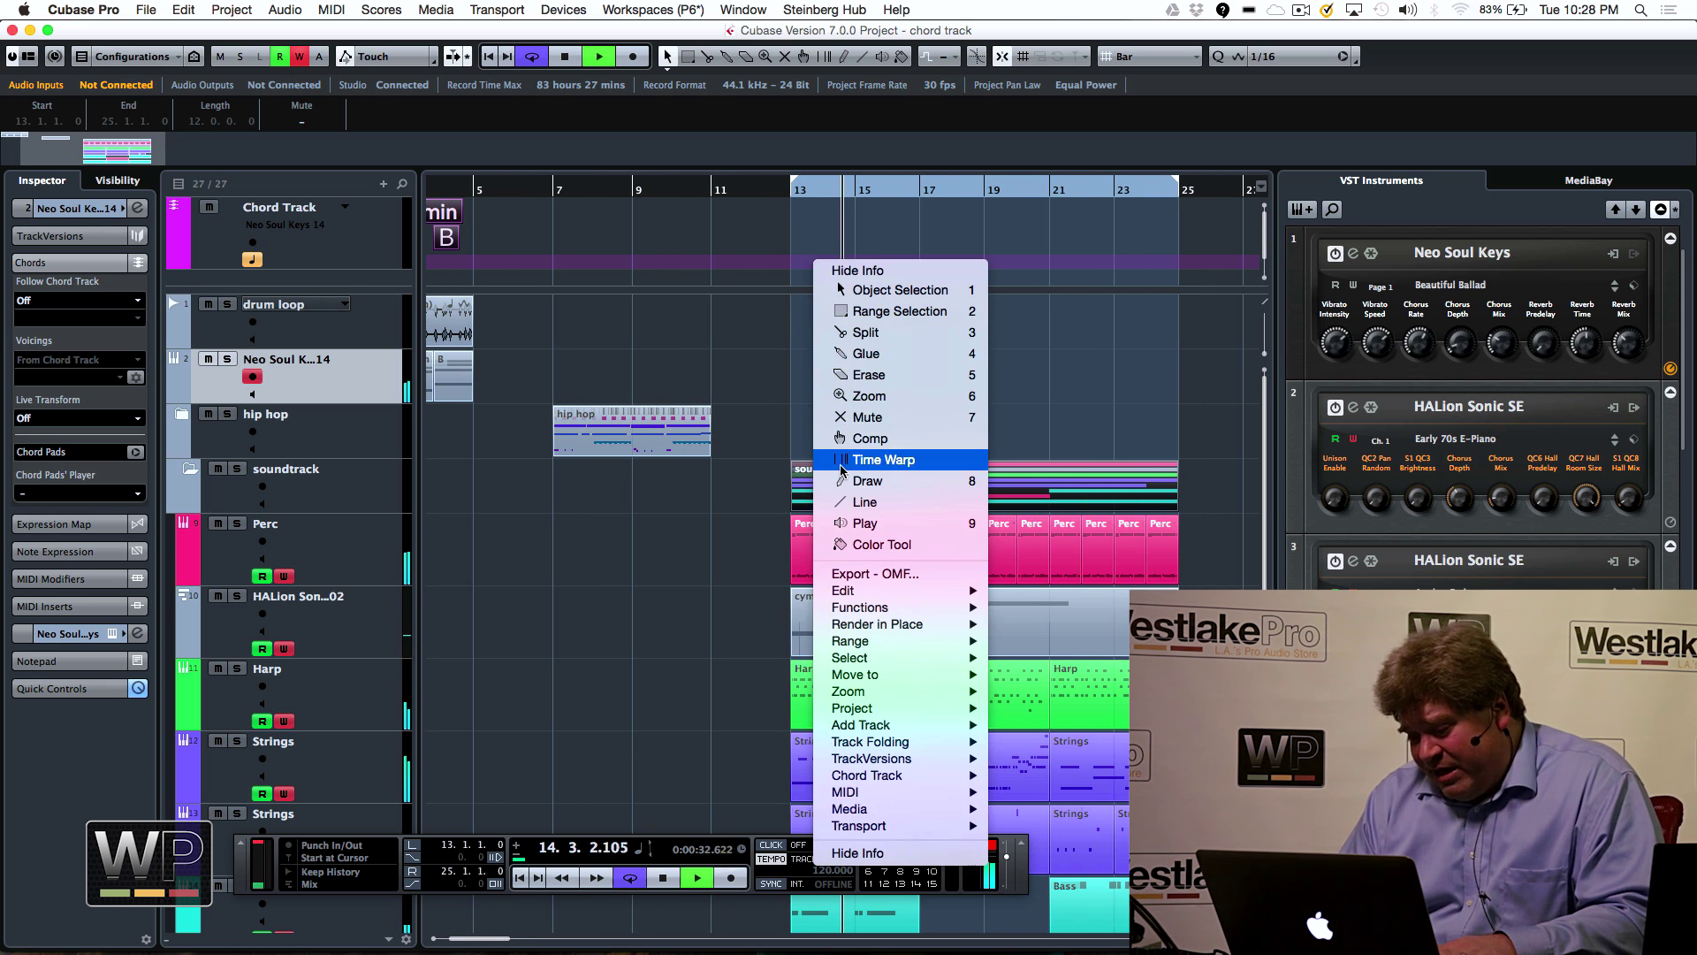
# Draw a chord event at bar 13 and set it to D major in the Chord Editor
pyautogui.click(866, 480)
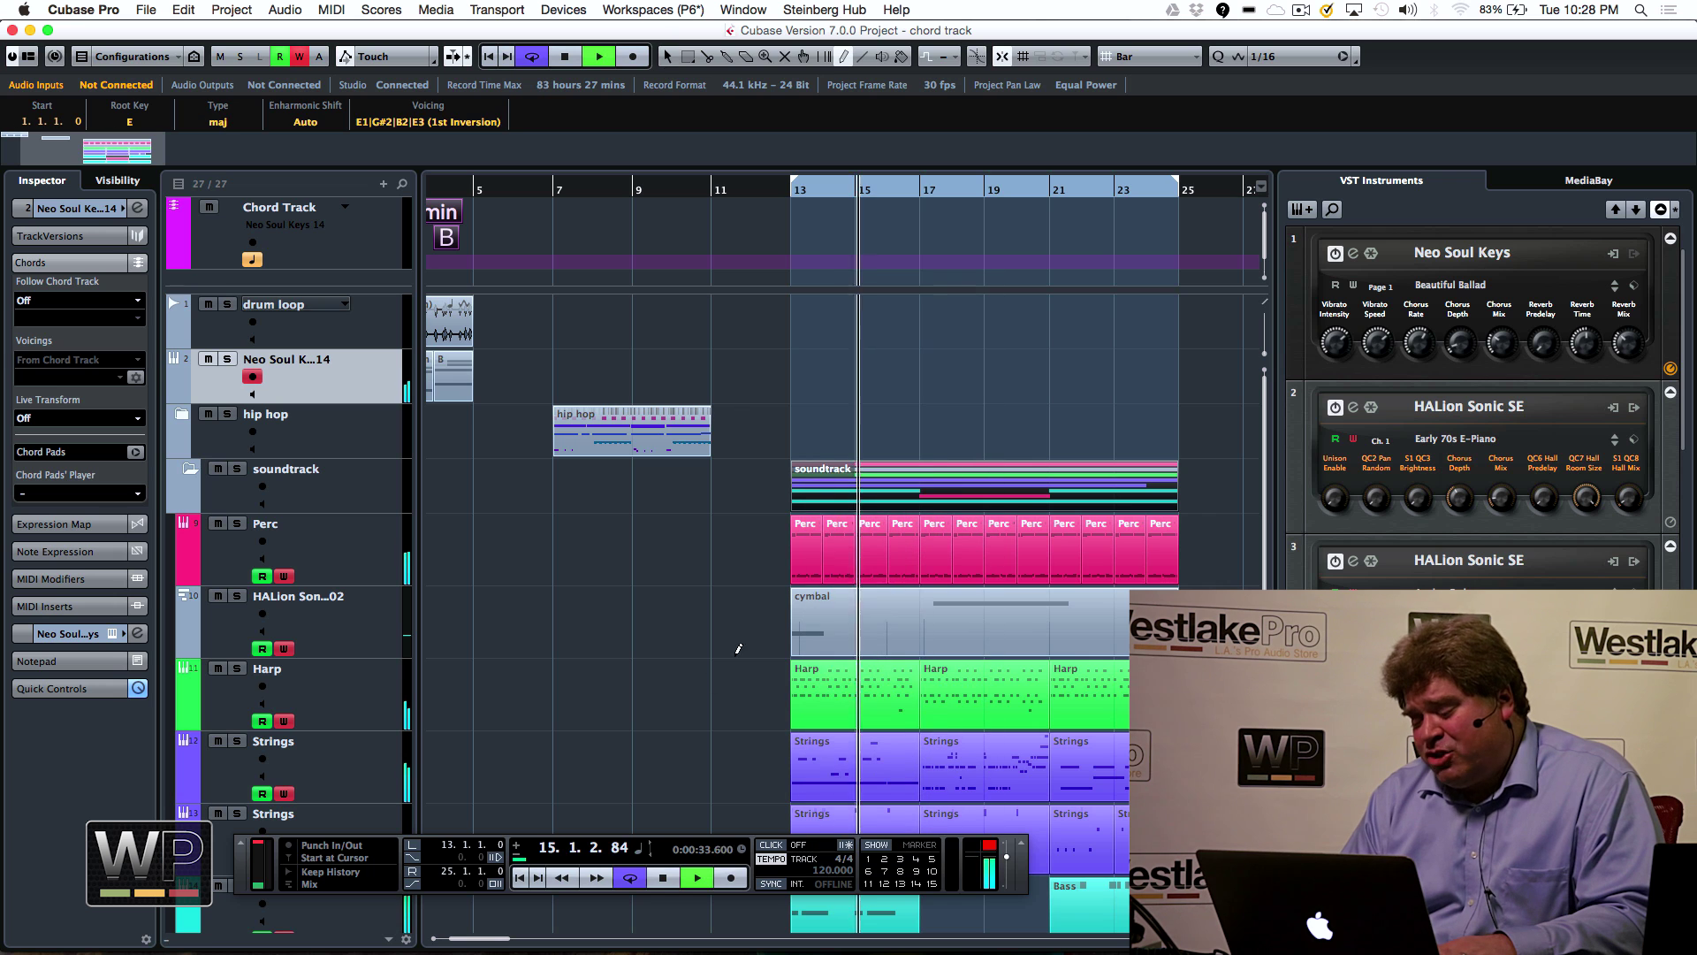
pyautogui.click(800, 212)
pyautogui.rightClick(818, 221)
pyautogui.click(831, 252)
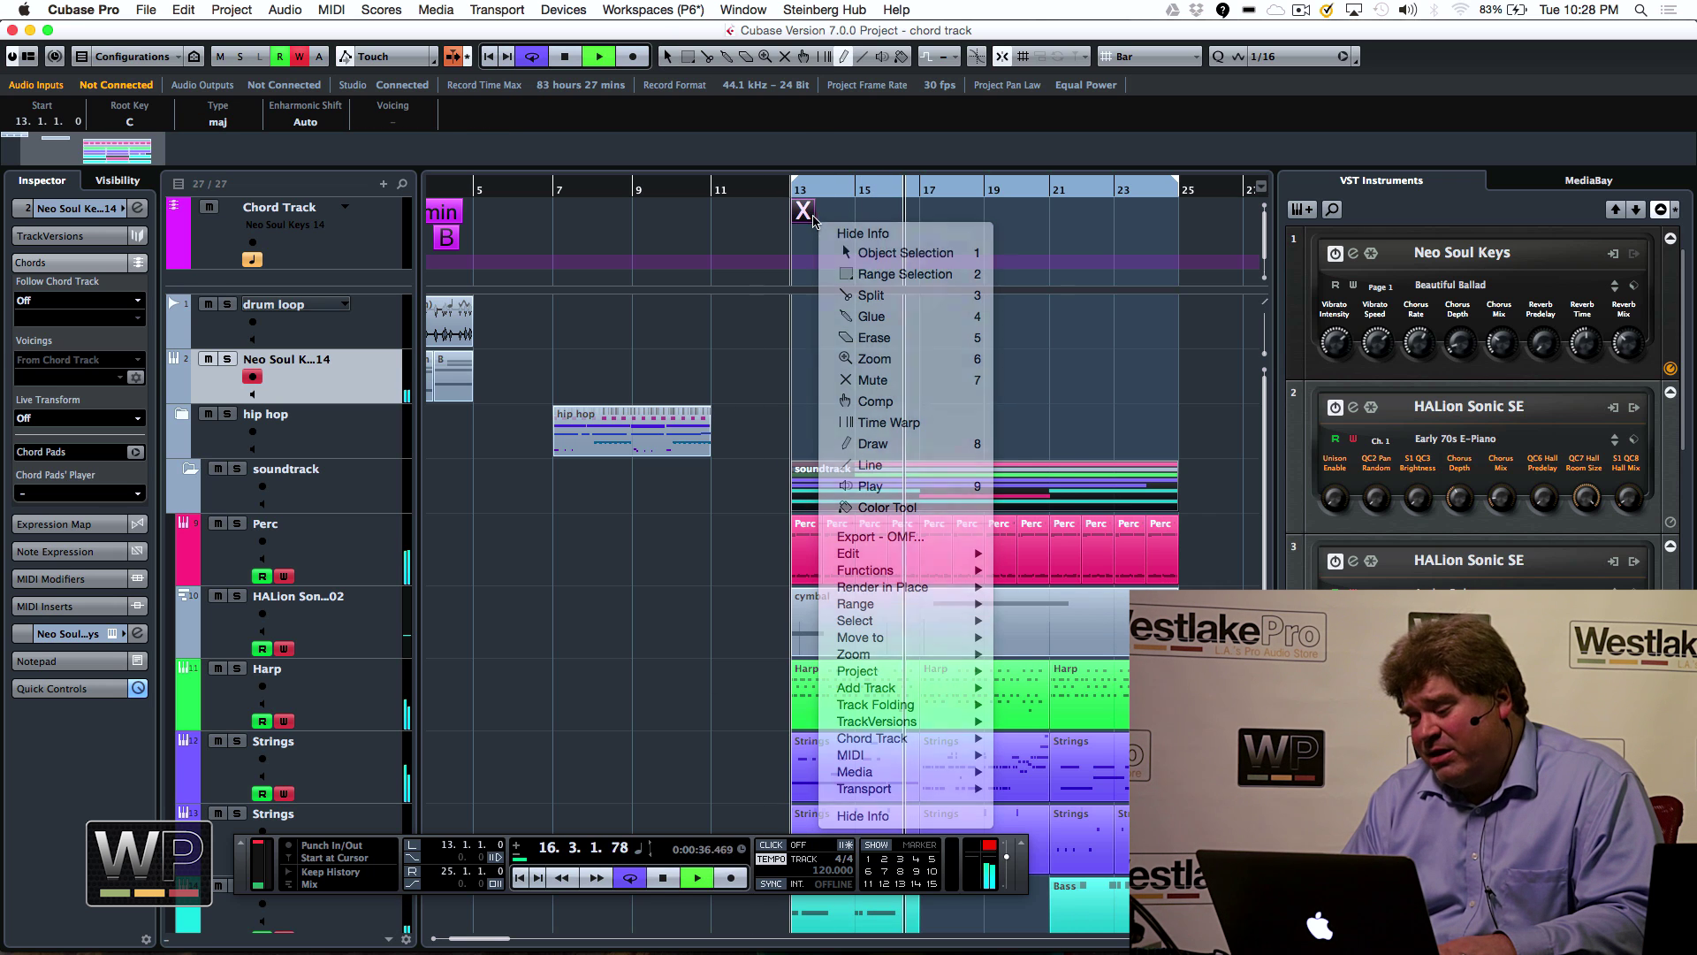
pyautogui.doubleClick(800, 217)
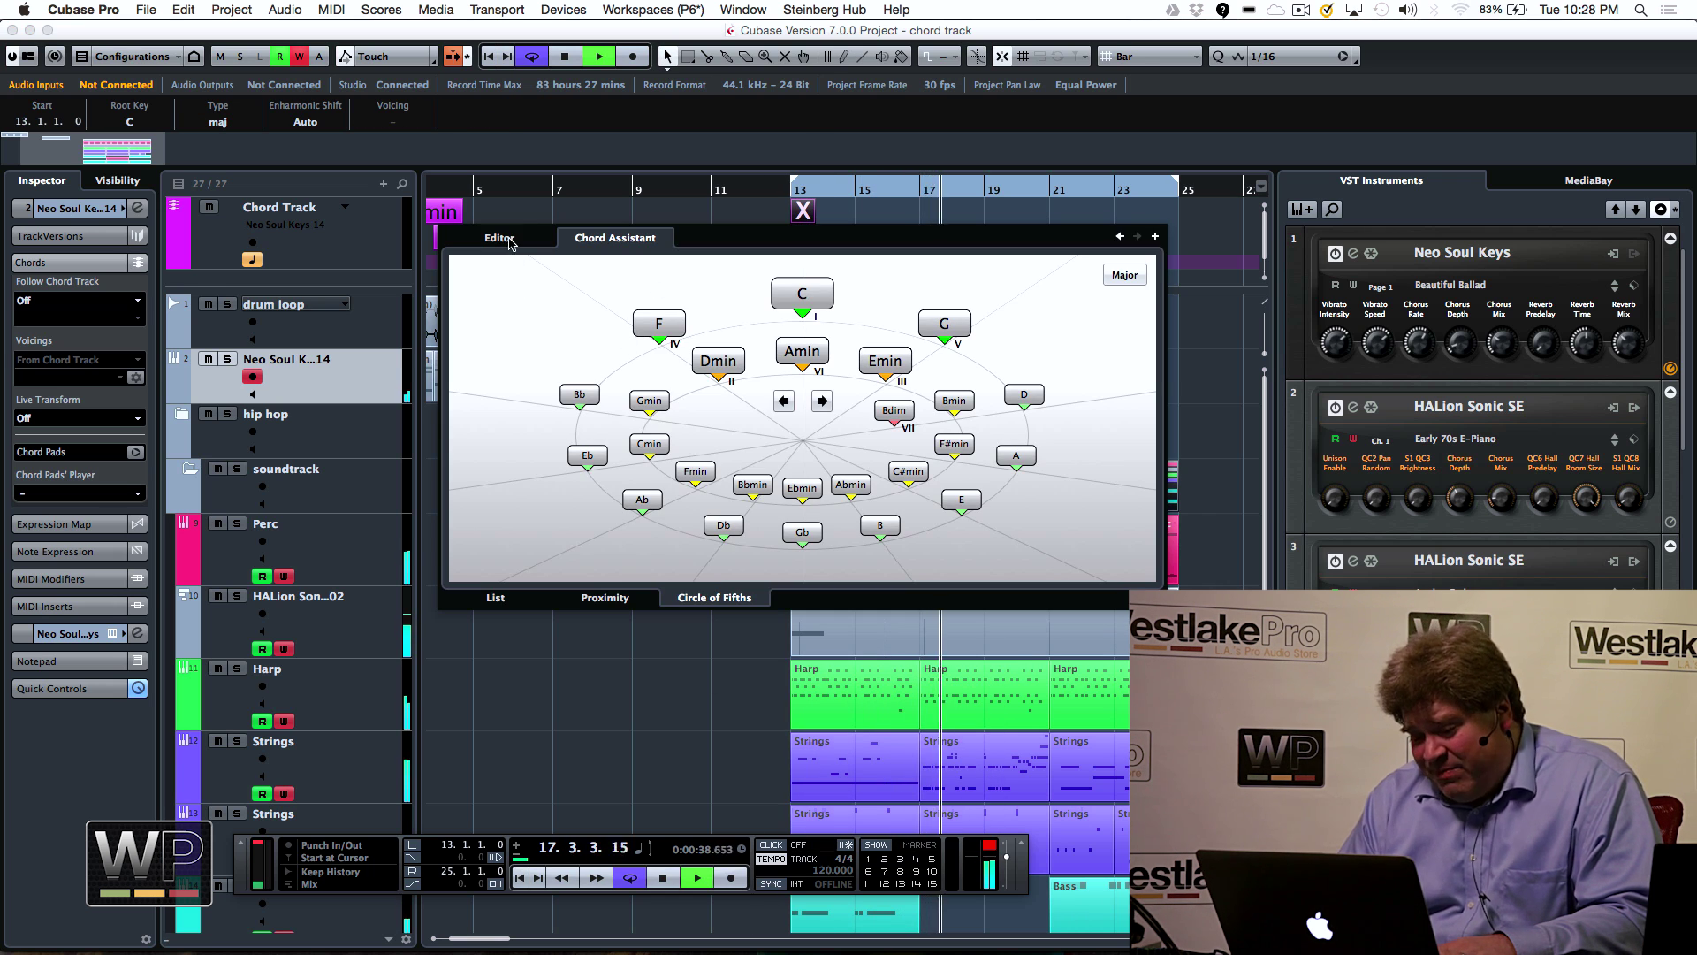
pyautogui.click(495, 597)
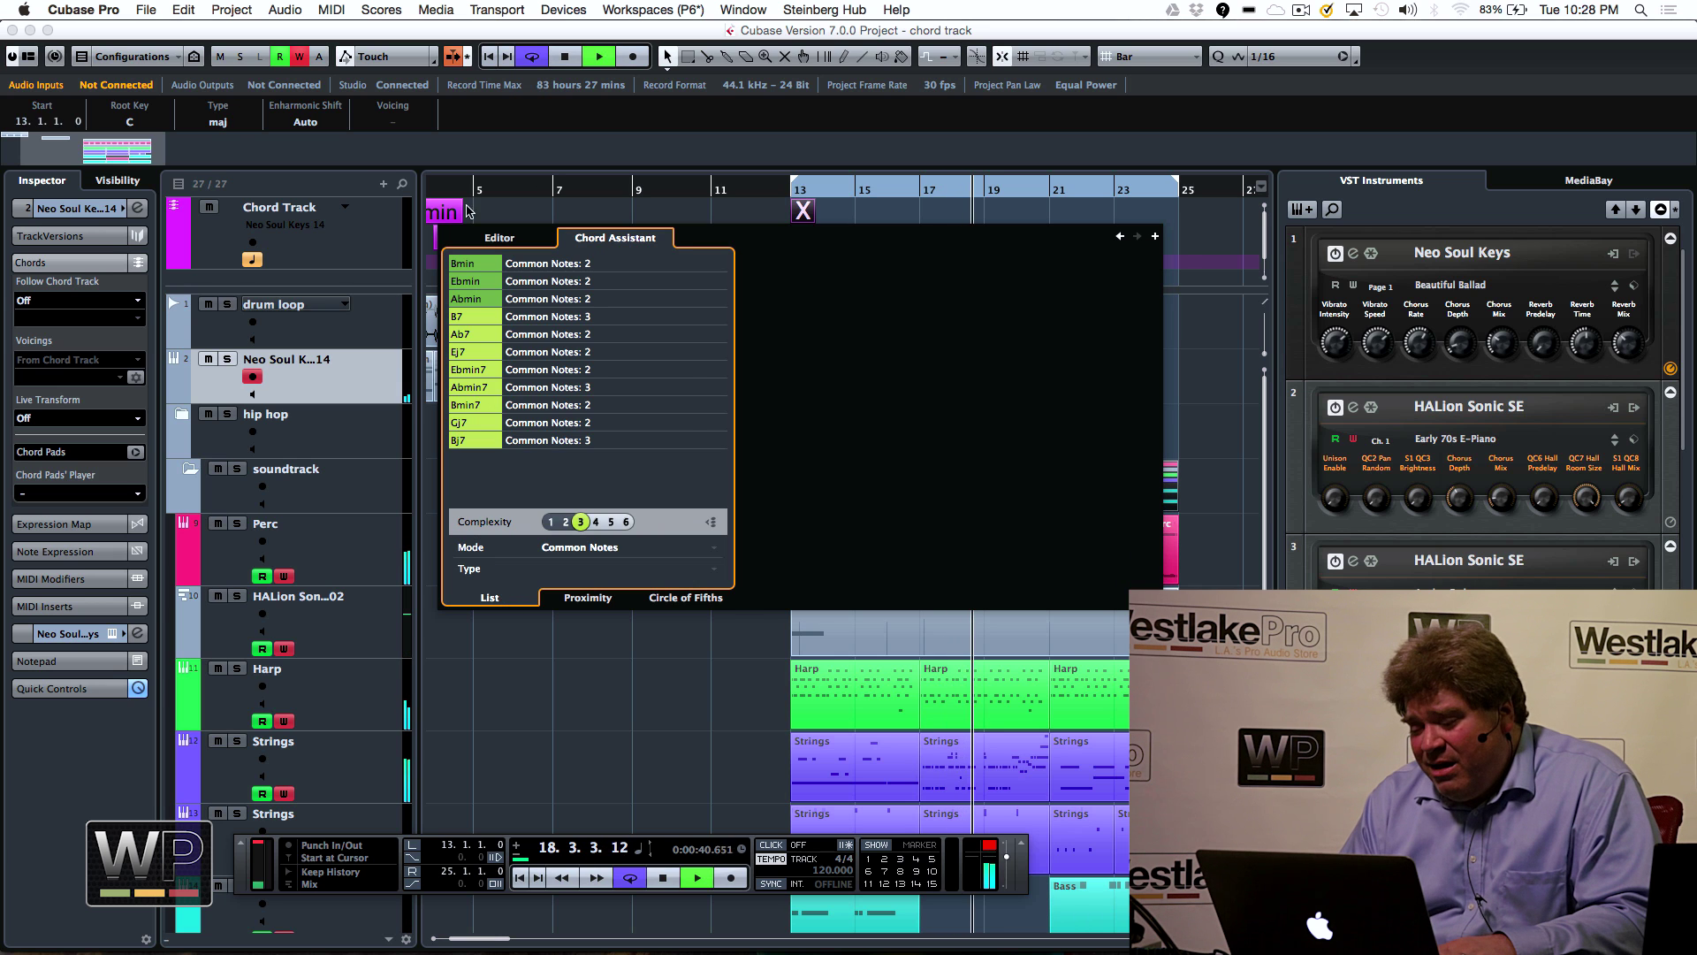
pyautogui.click(500, 237)
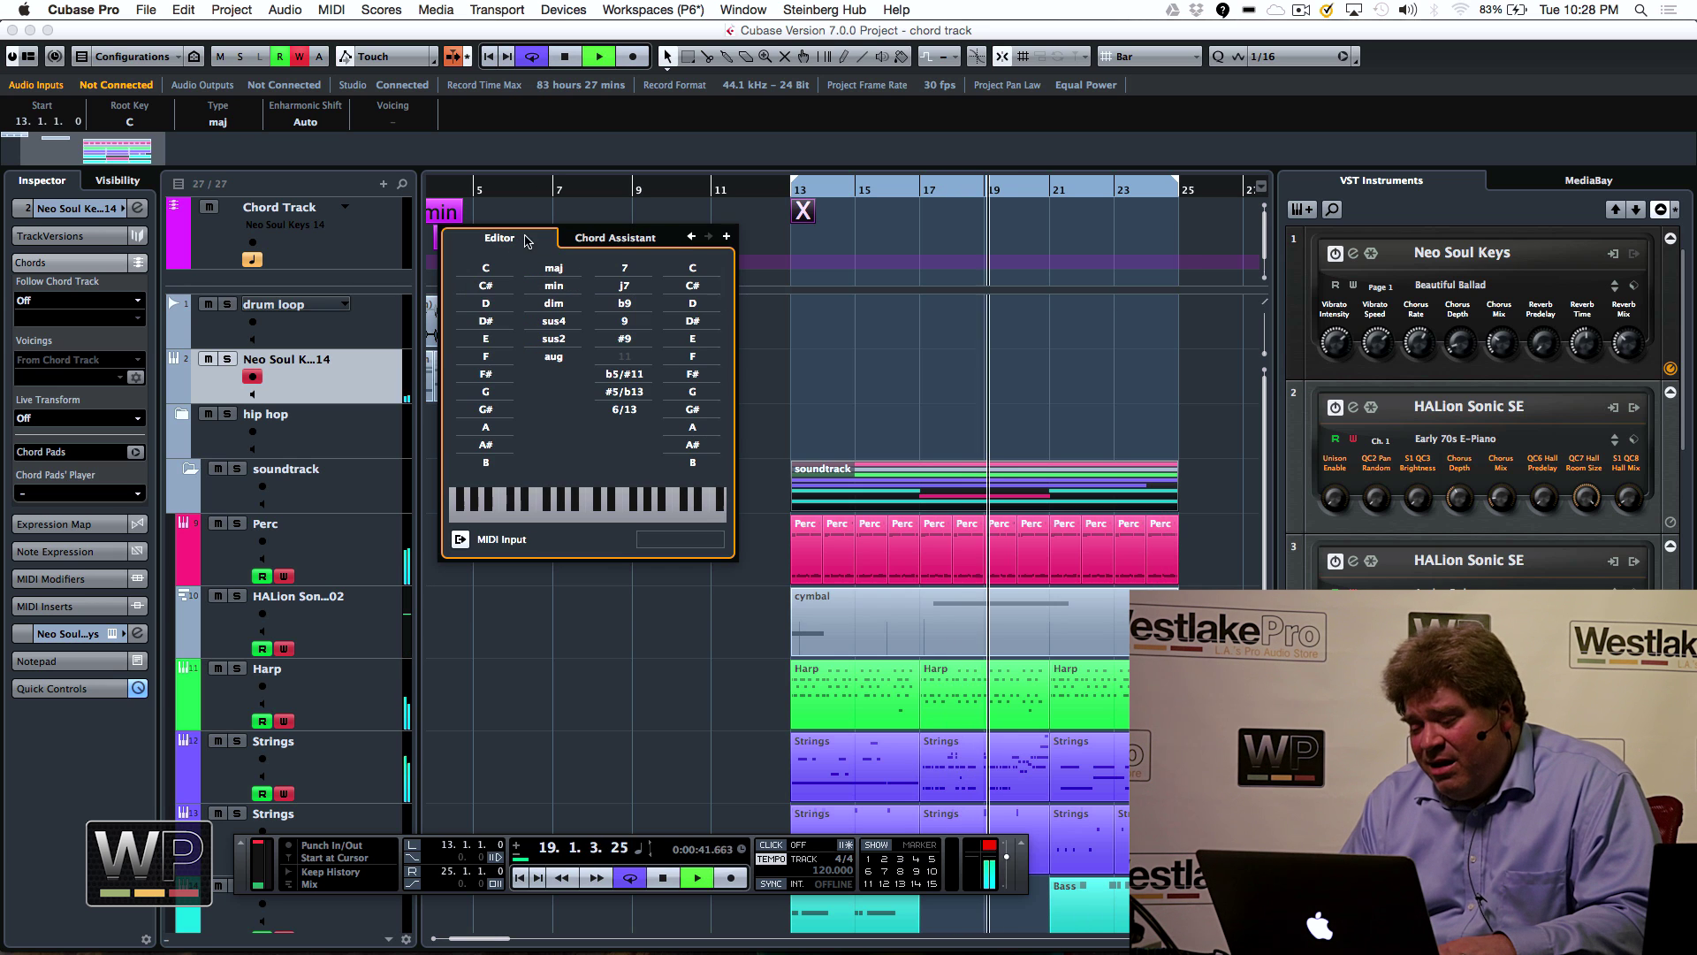
pyautogui.click(483, 304)
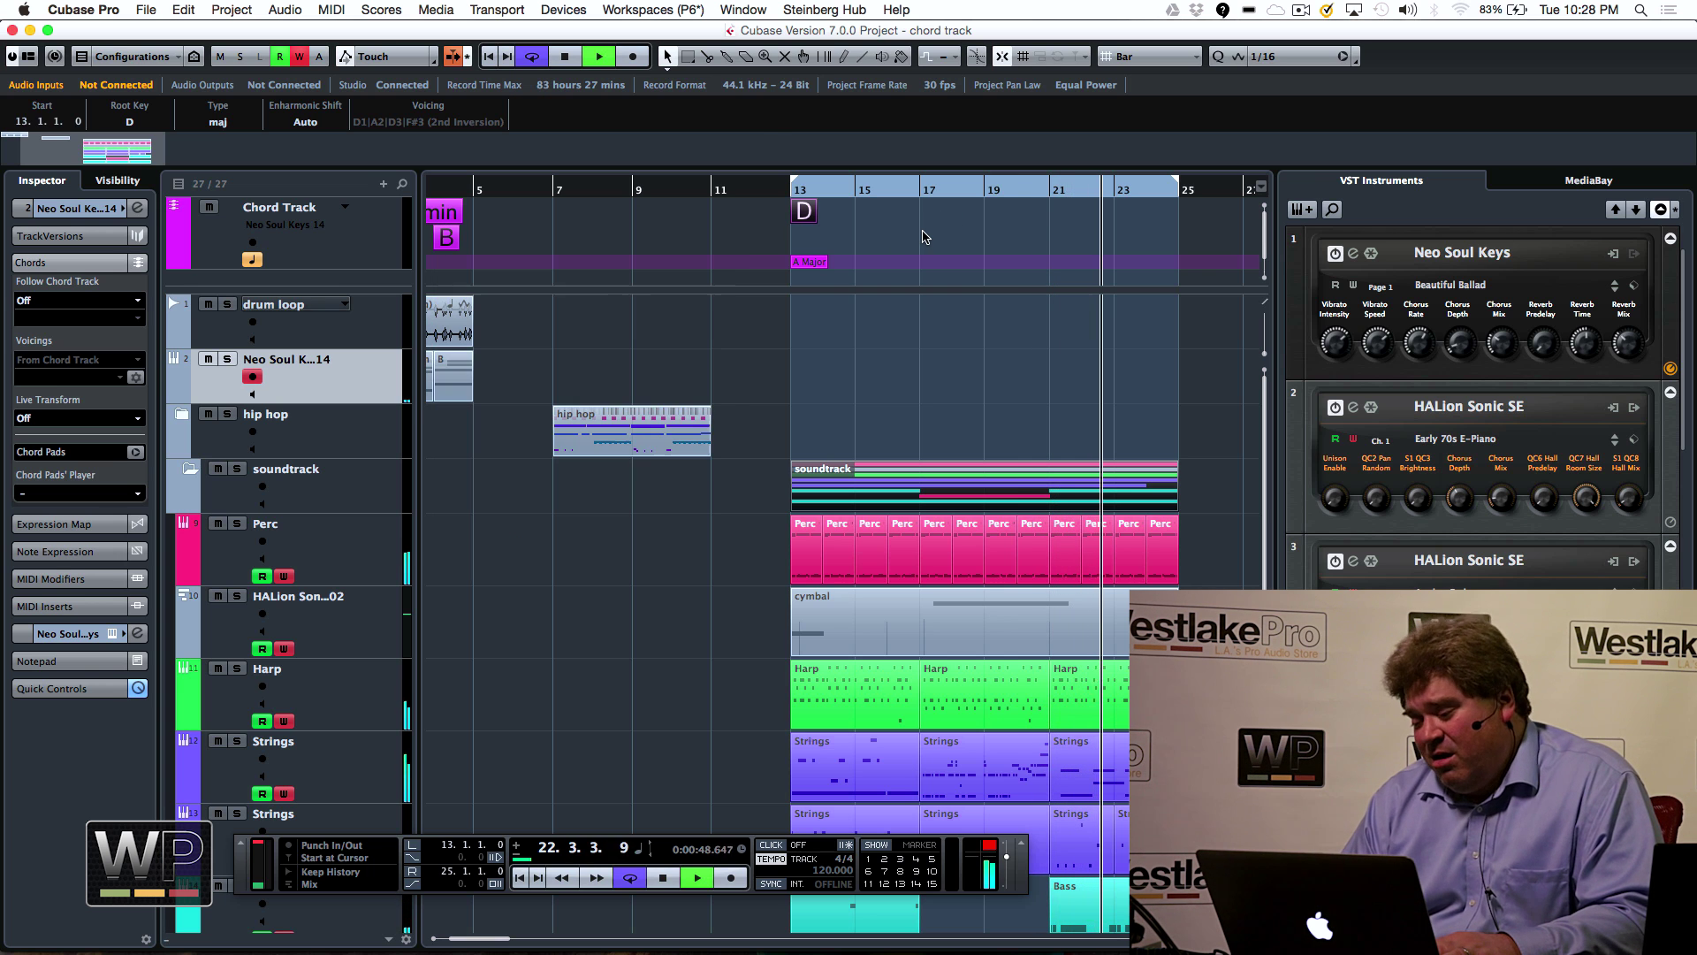
pyautogui.click(920, 235)
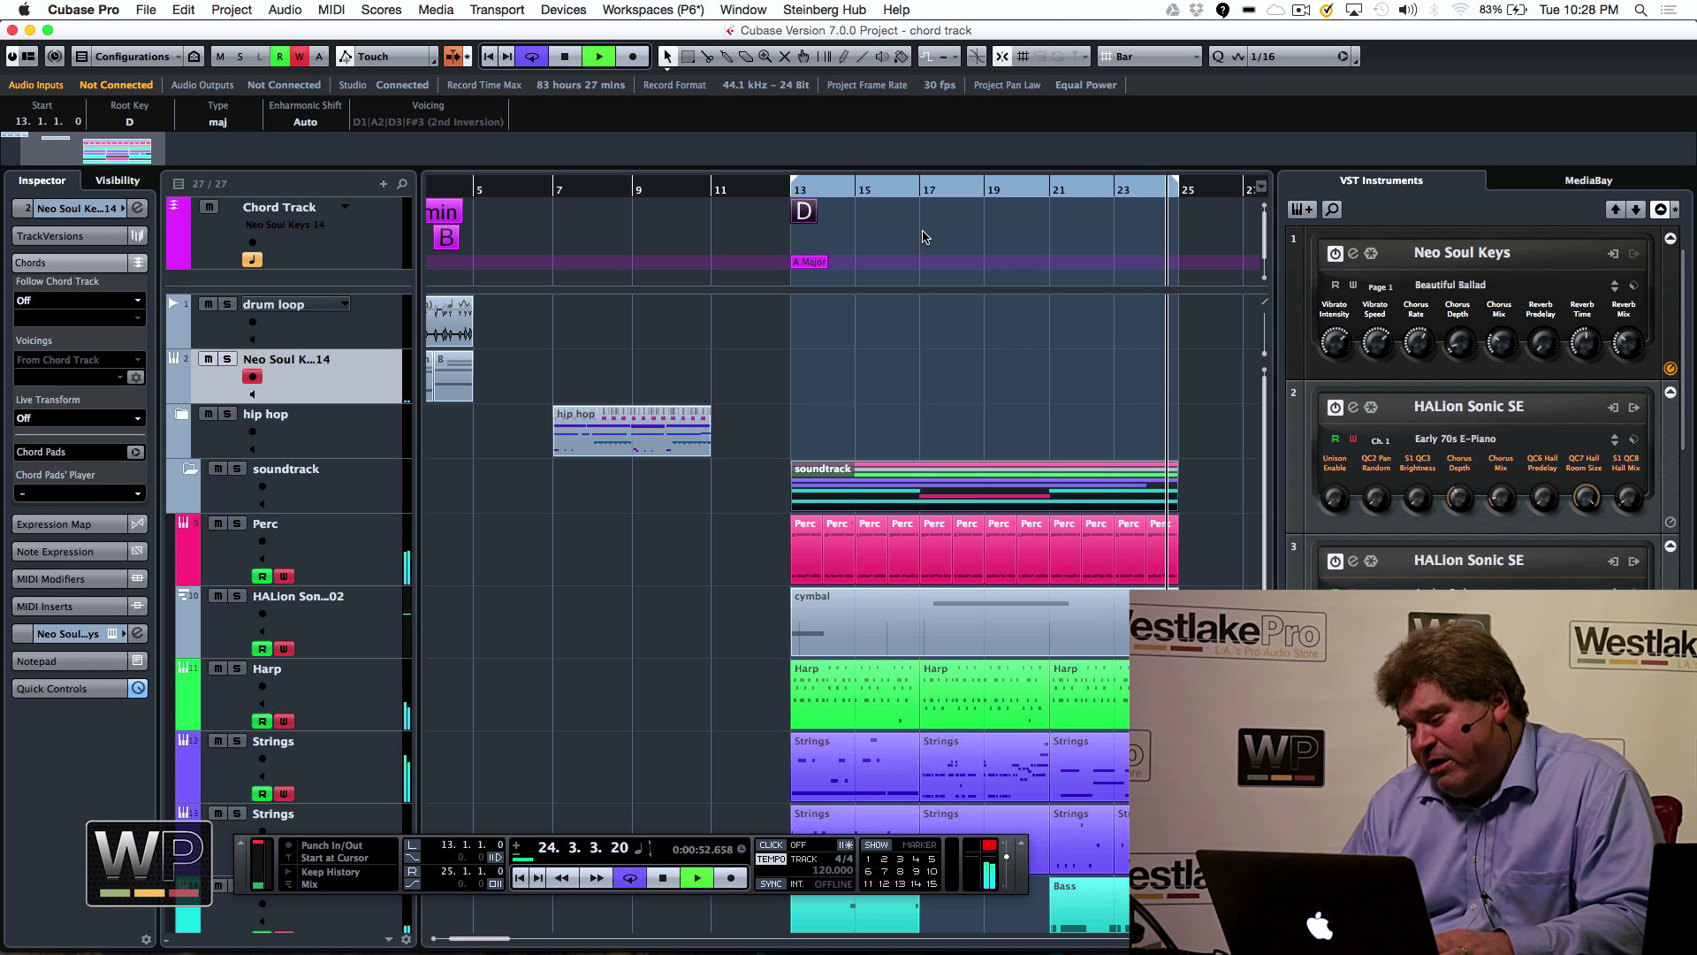
pyautogui.rightClick(925, 237)
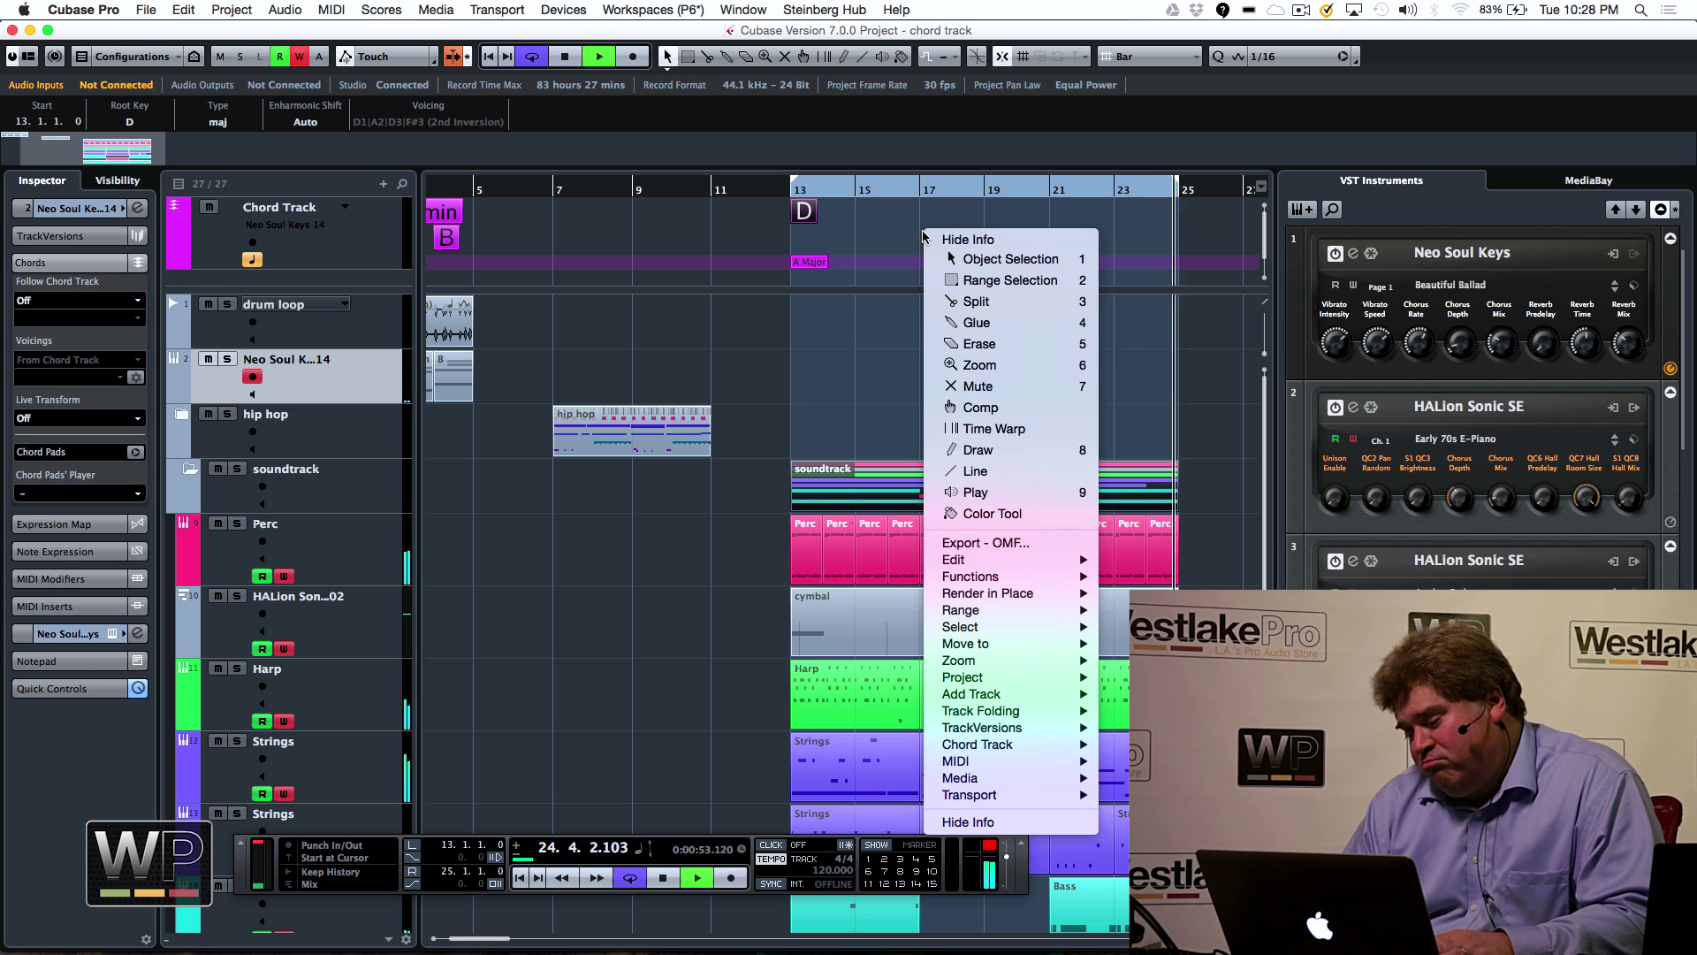
# Mute the Neo Soul Keys track and draw an empty chord event at bar 17
pyautogui.click(976, 450)
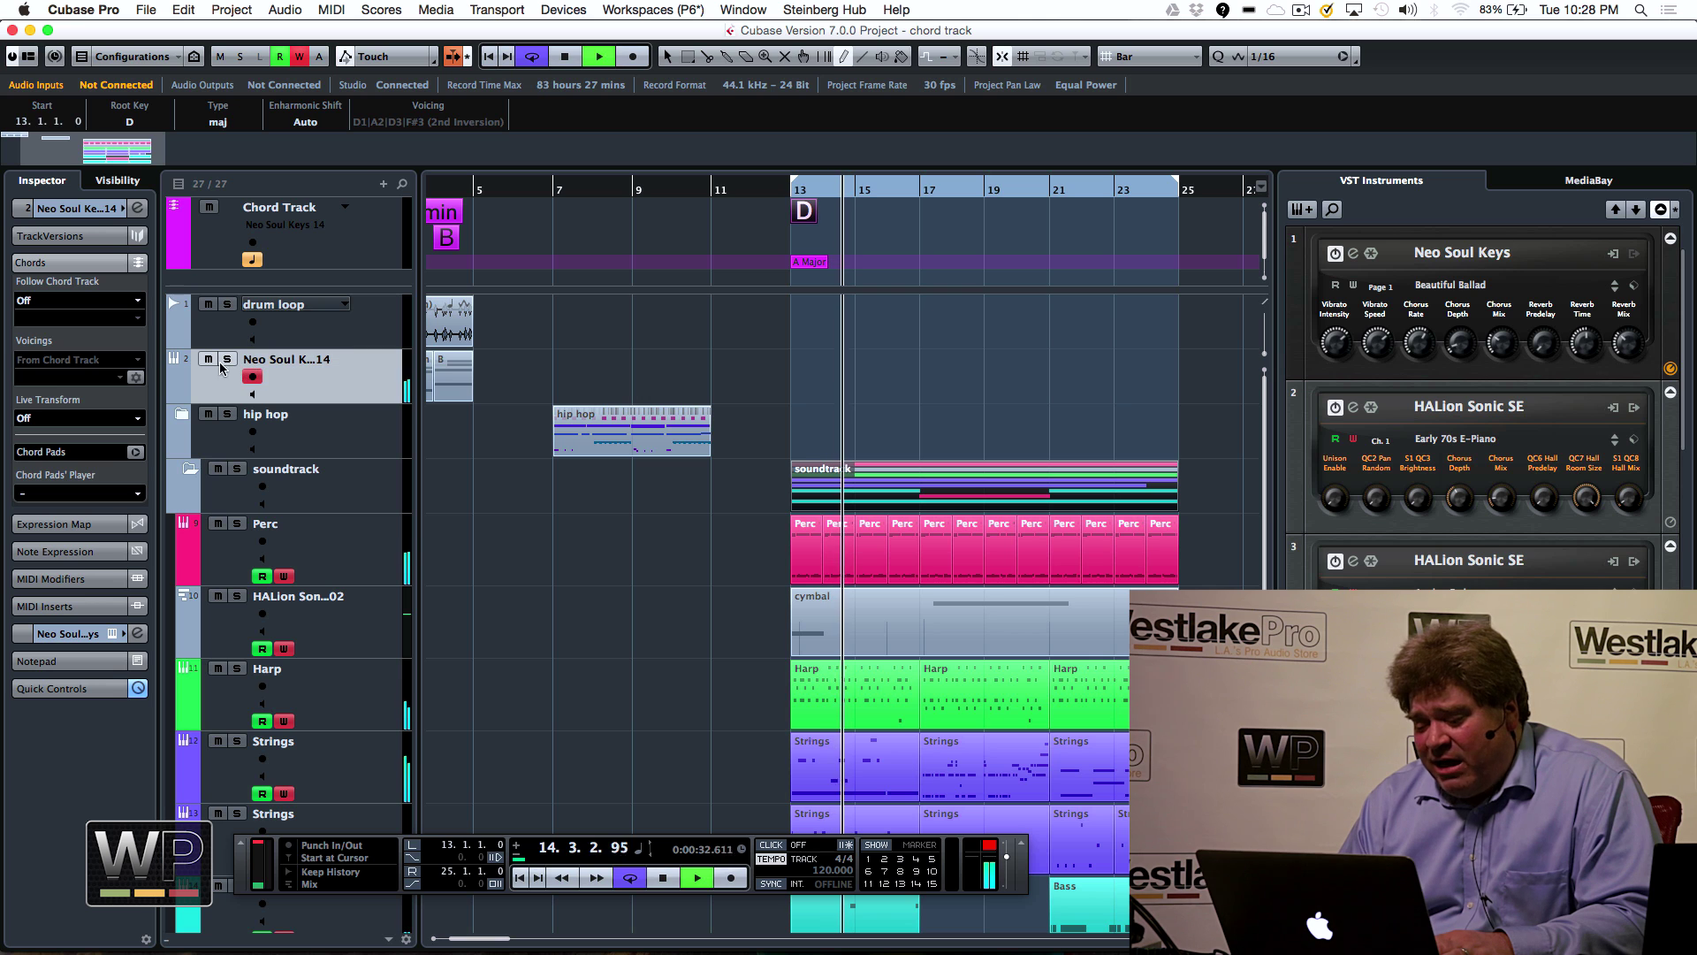
pyautogui.click(220, 363)
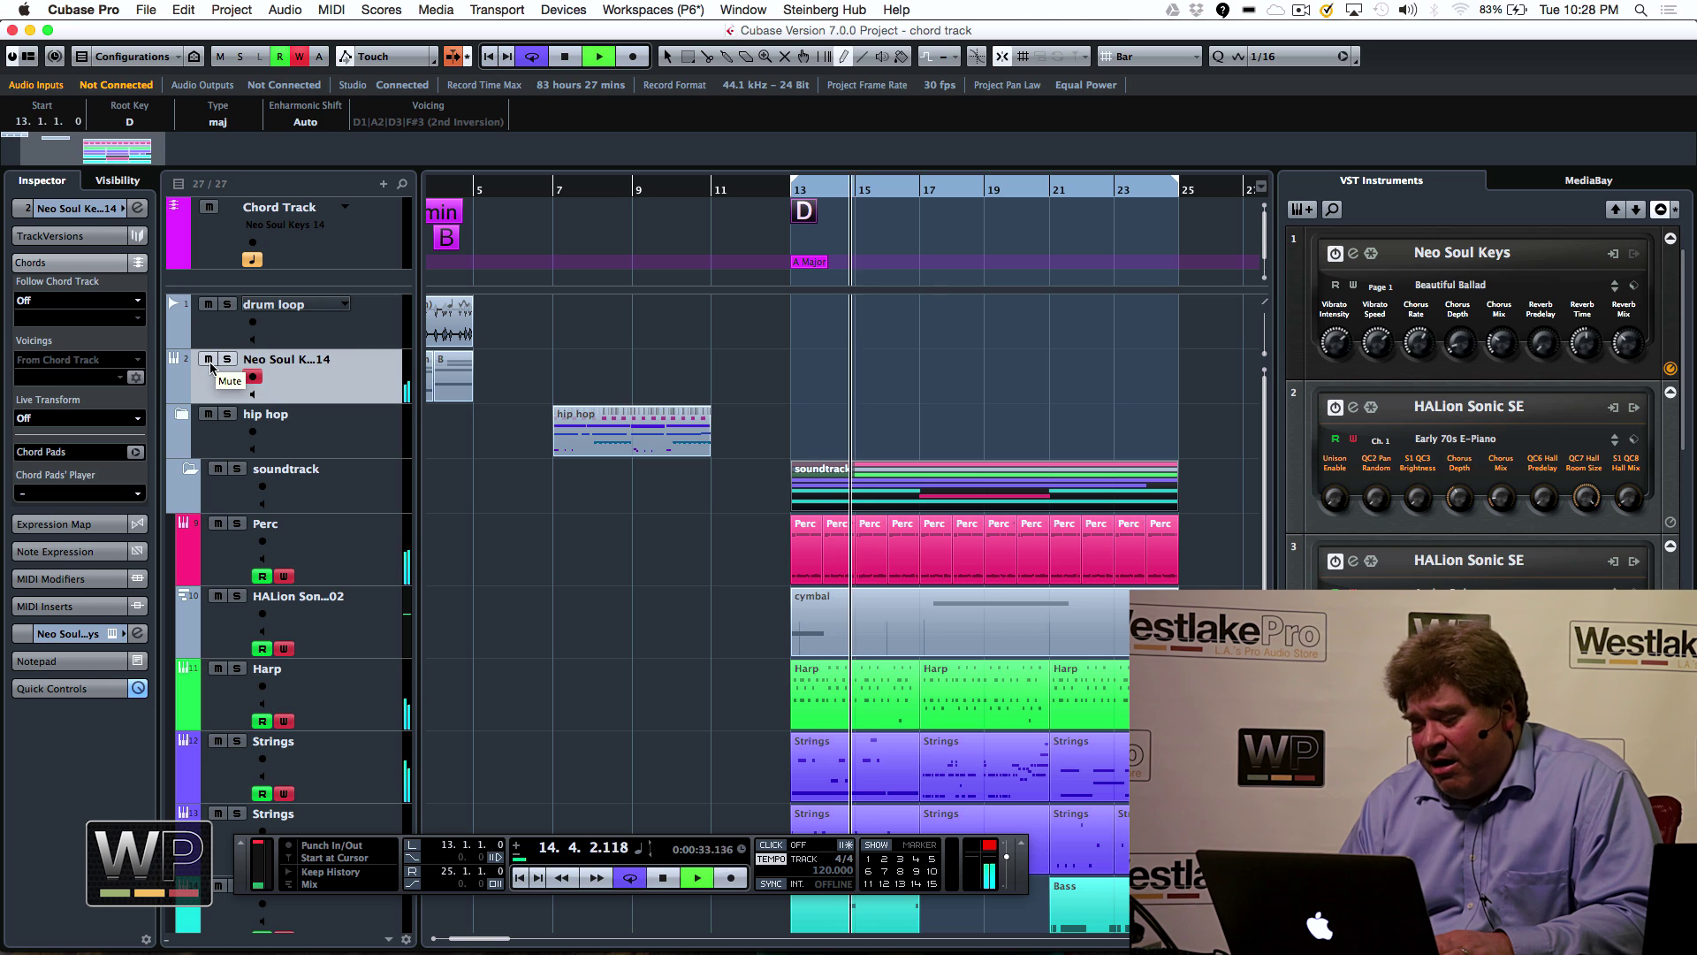
pyautogui.click(935, 212)
pyautogui.rightClick(932, 215)
pyautogui.click(950, 243)
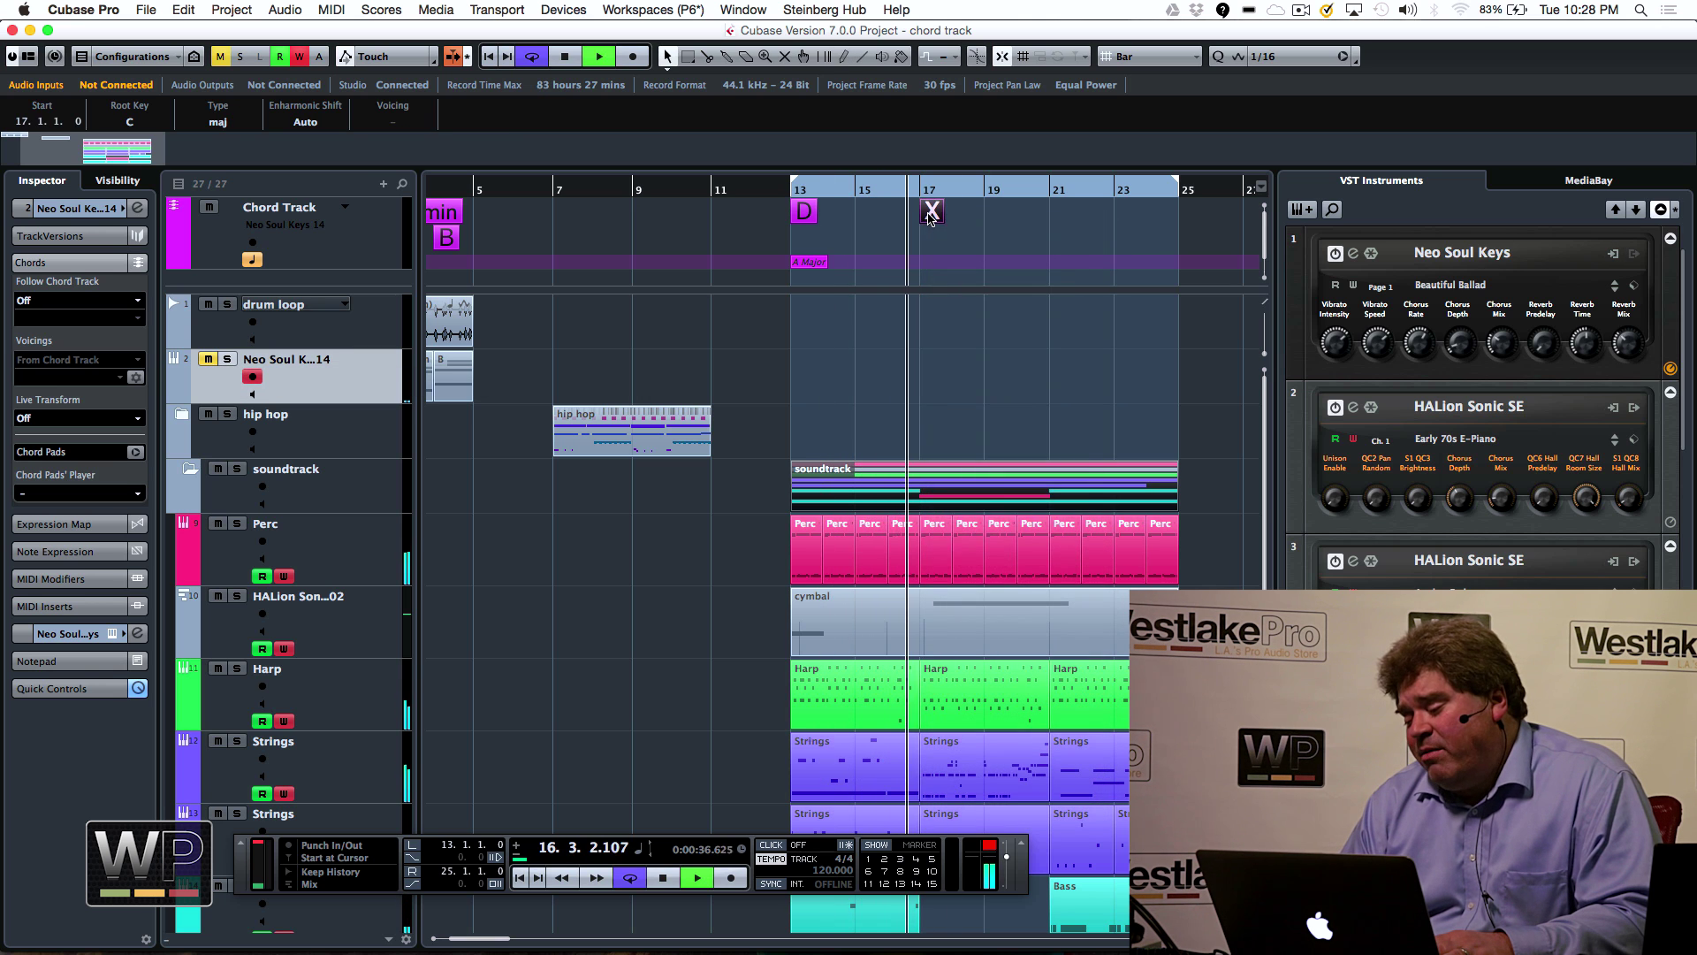
# Set the bar 17 chord to E minor in the Chord Editor
pyautogui.doubleClick(929, 215)
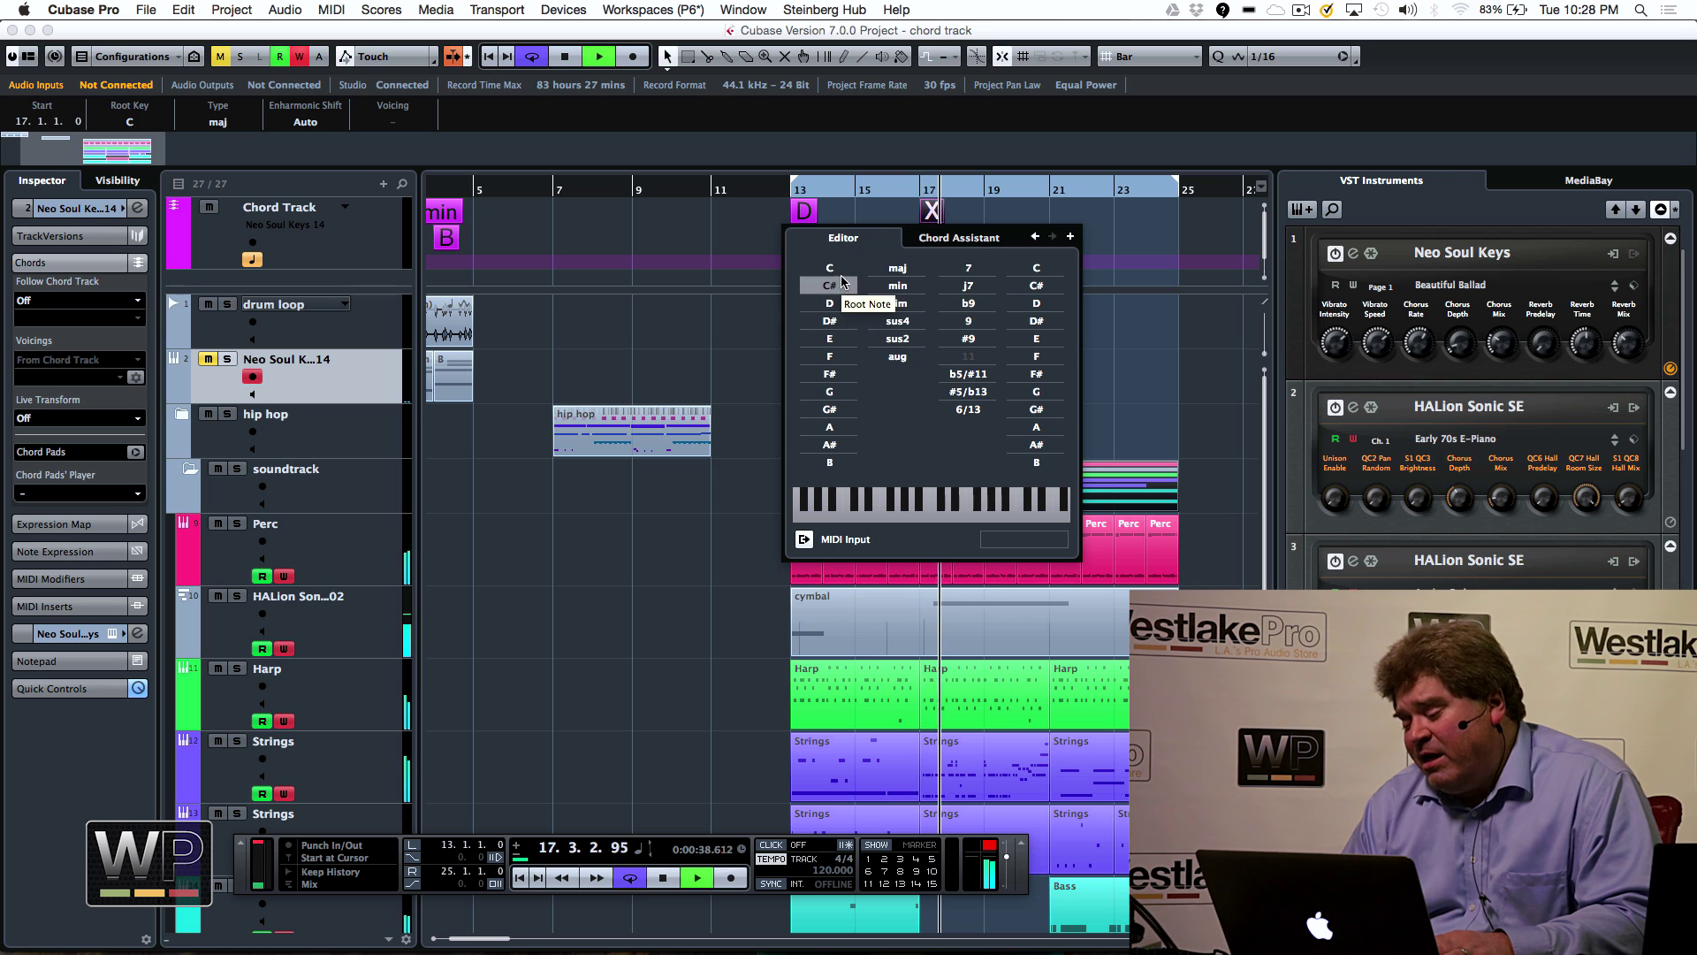
pyautogui.click(845, 343)
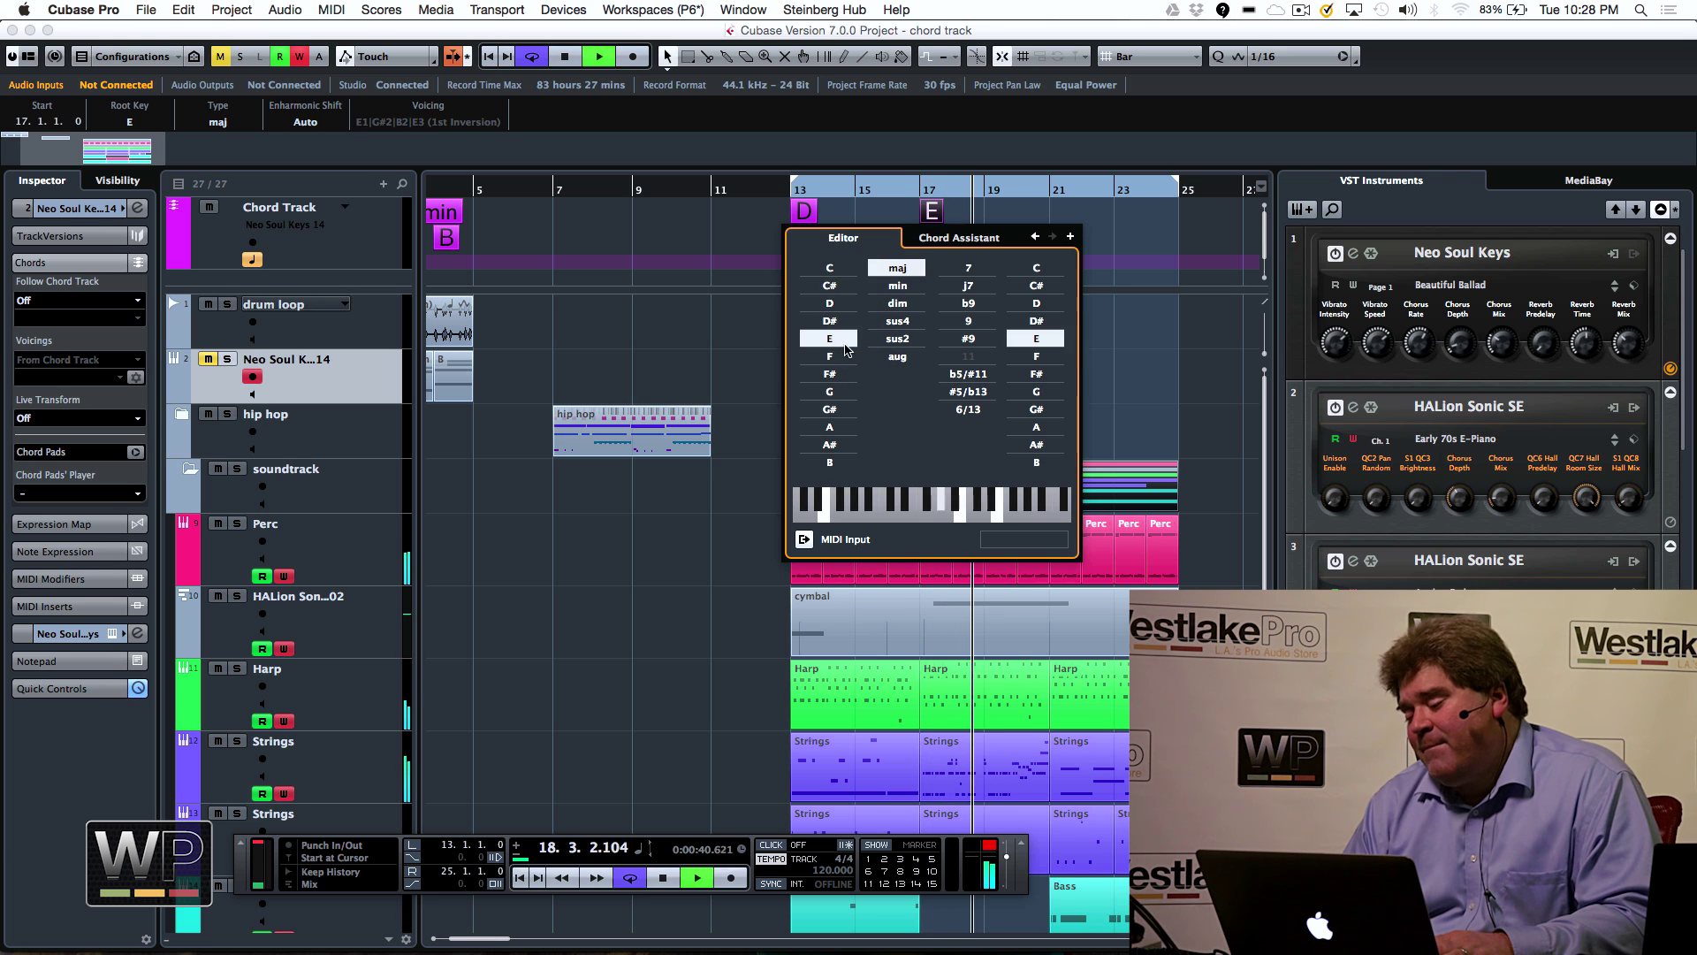
pyautogui.click(884, 290)
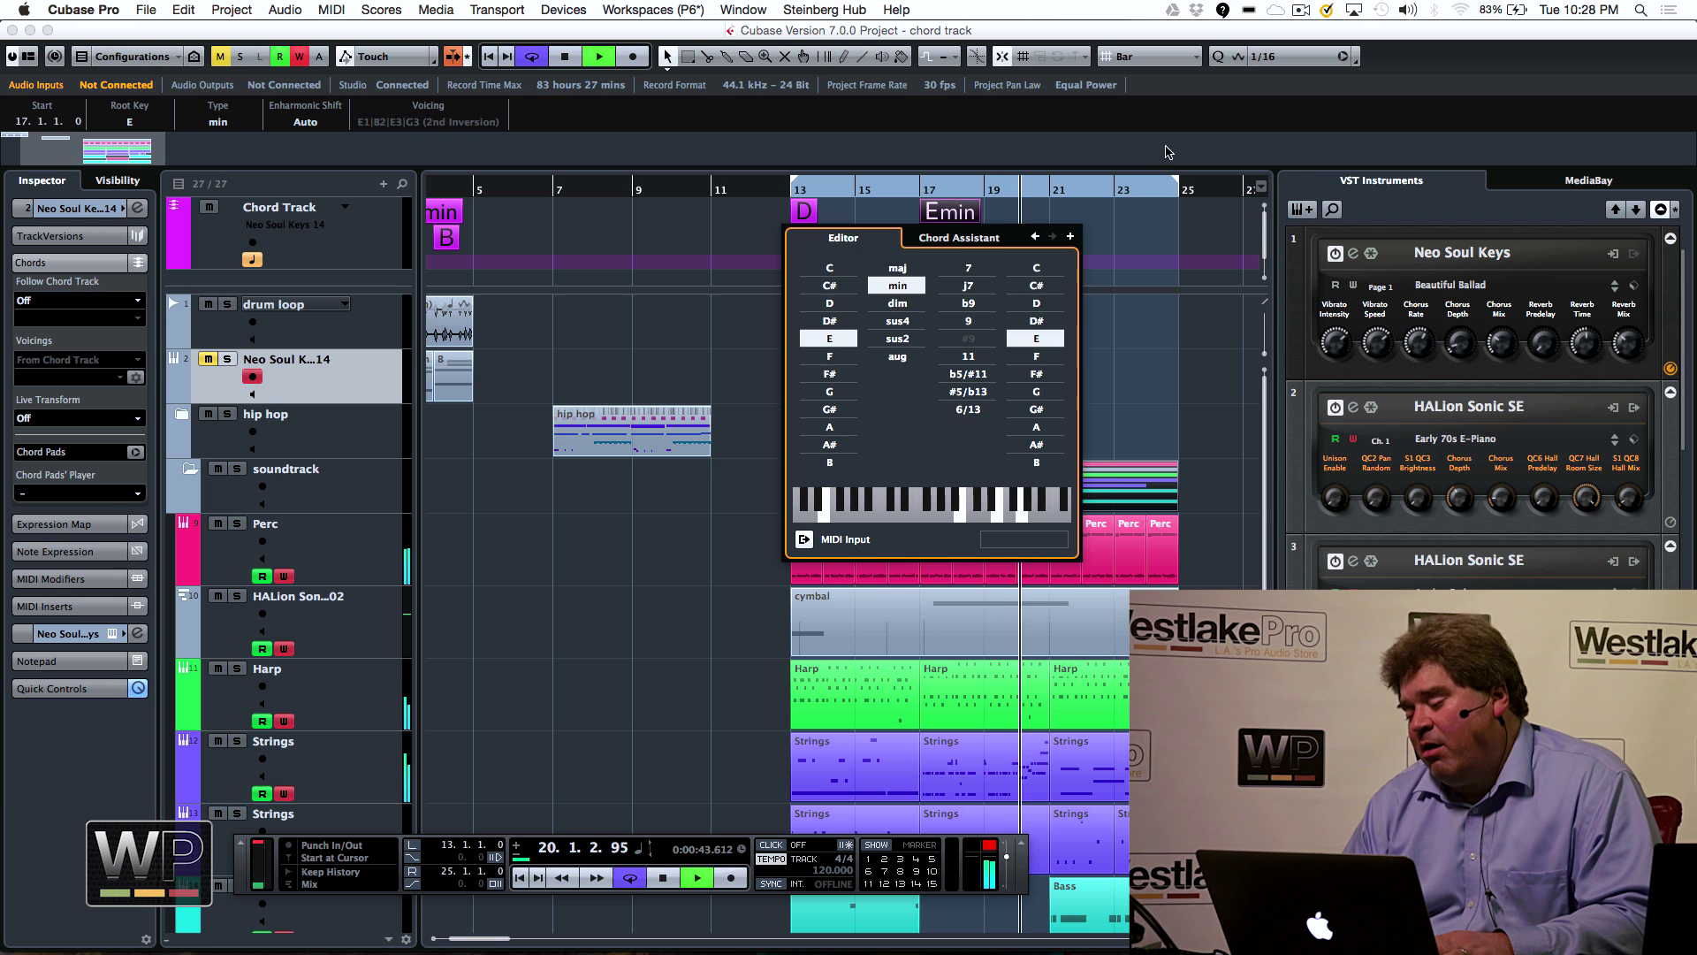
pyautogui.click(1140, 248)
pyautogui.rightClick(1051, 233)
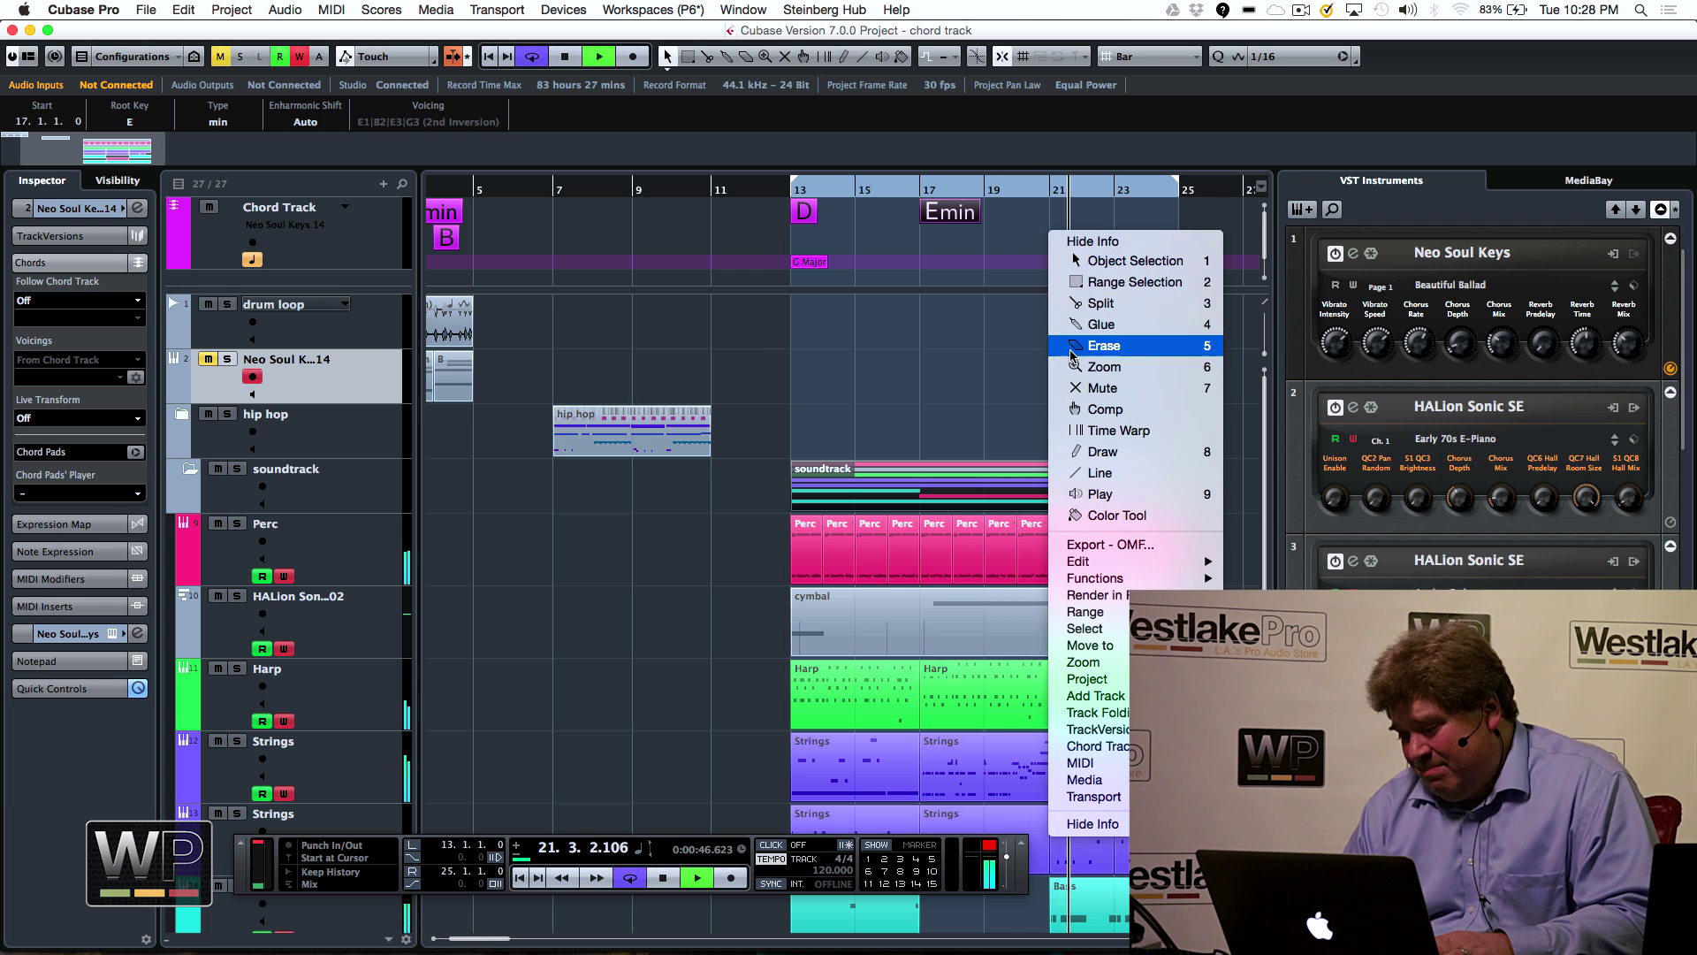
pyautogui.click(1086, 452)
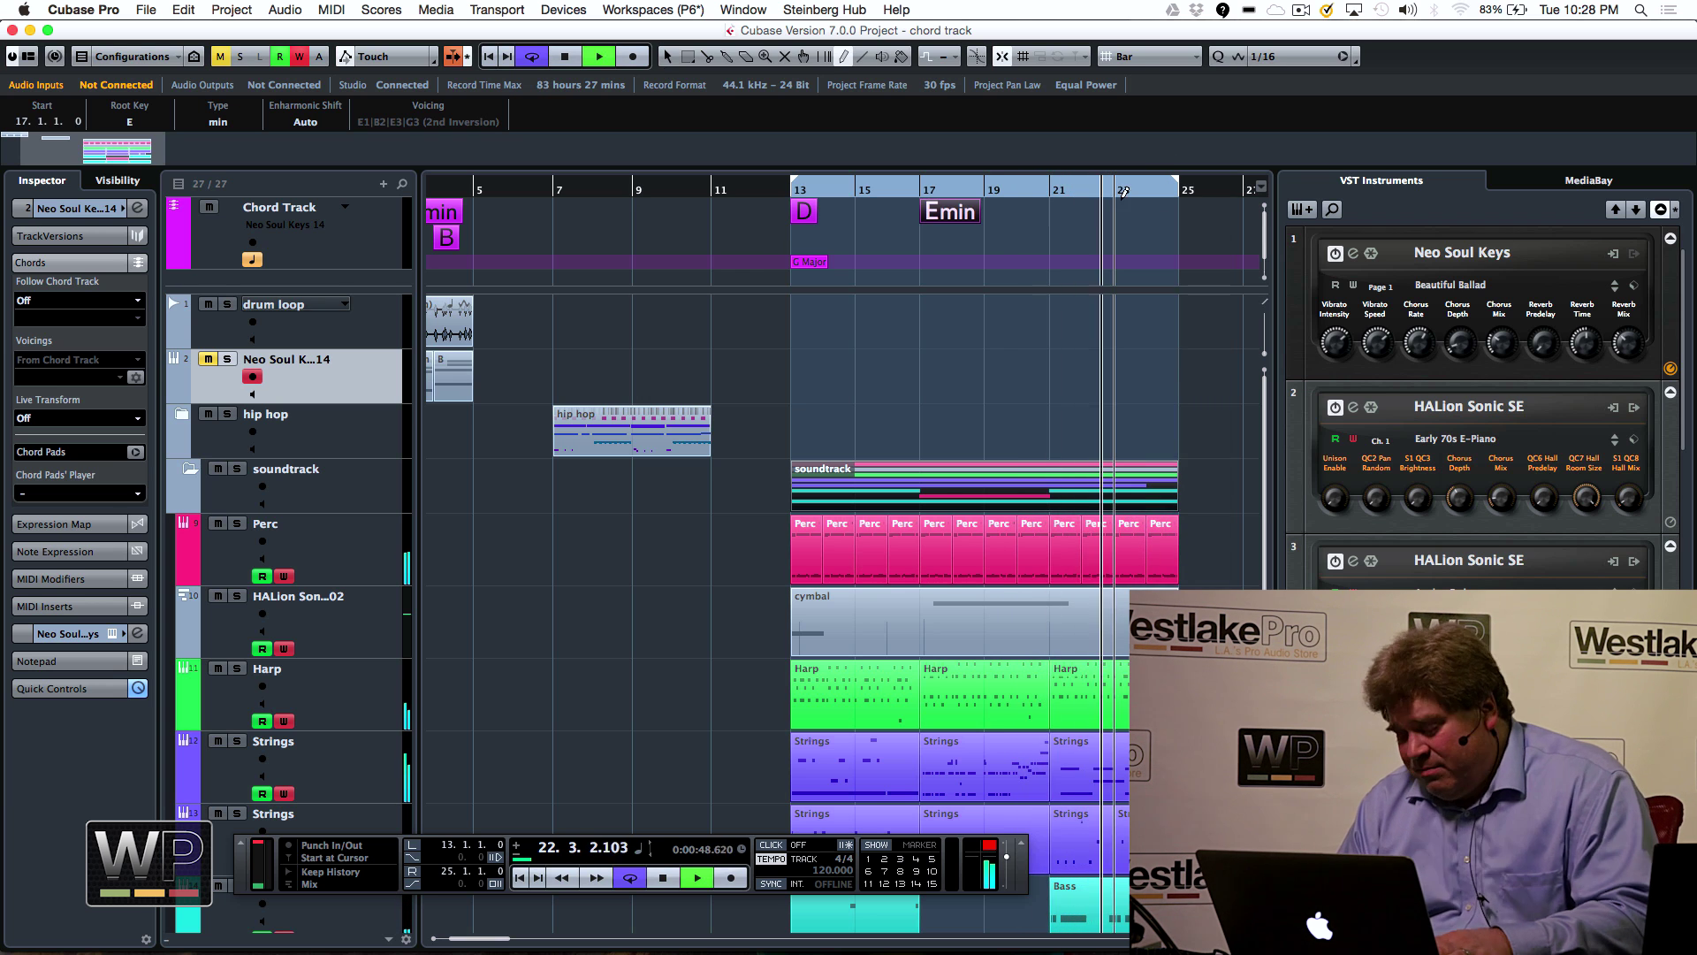
# Draw empty chord events at bars 22, 23 and 24 on the chord track
pyautogui.scroll(3, 1120, 202)
pyautogui.hscroll(1, 777, 197)
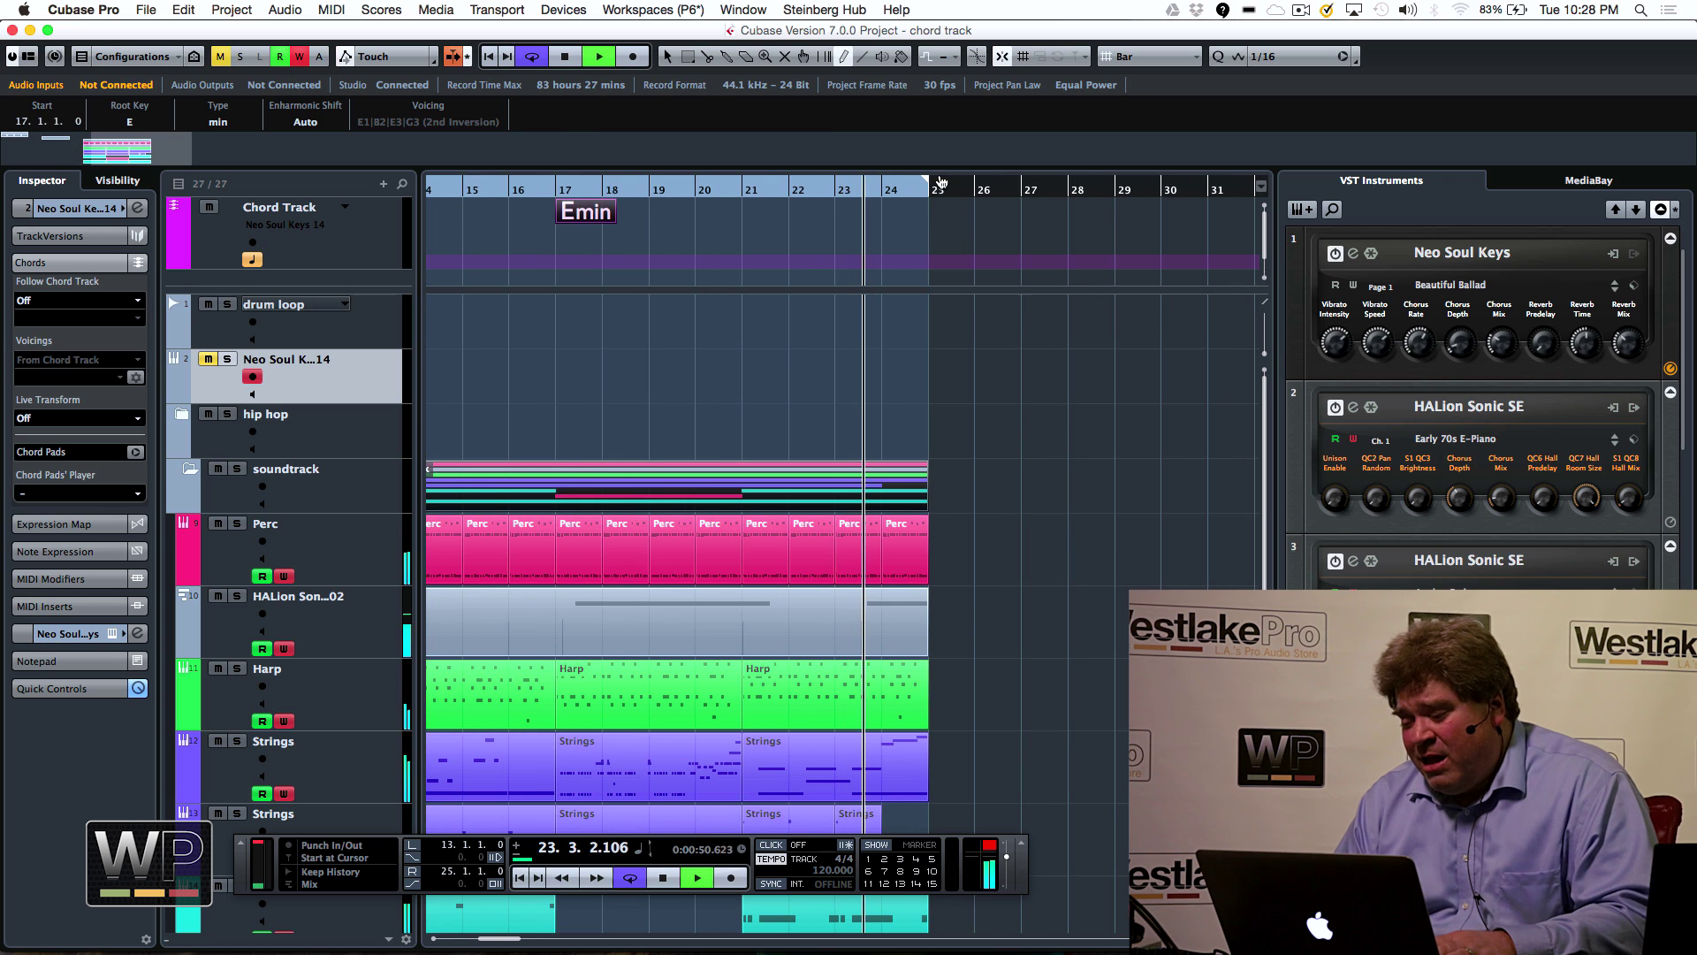
pyautogui.click(801, 211)
pyautogui.click(847, 211)
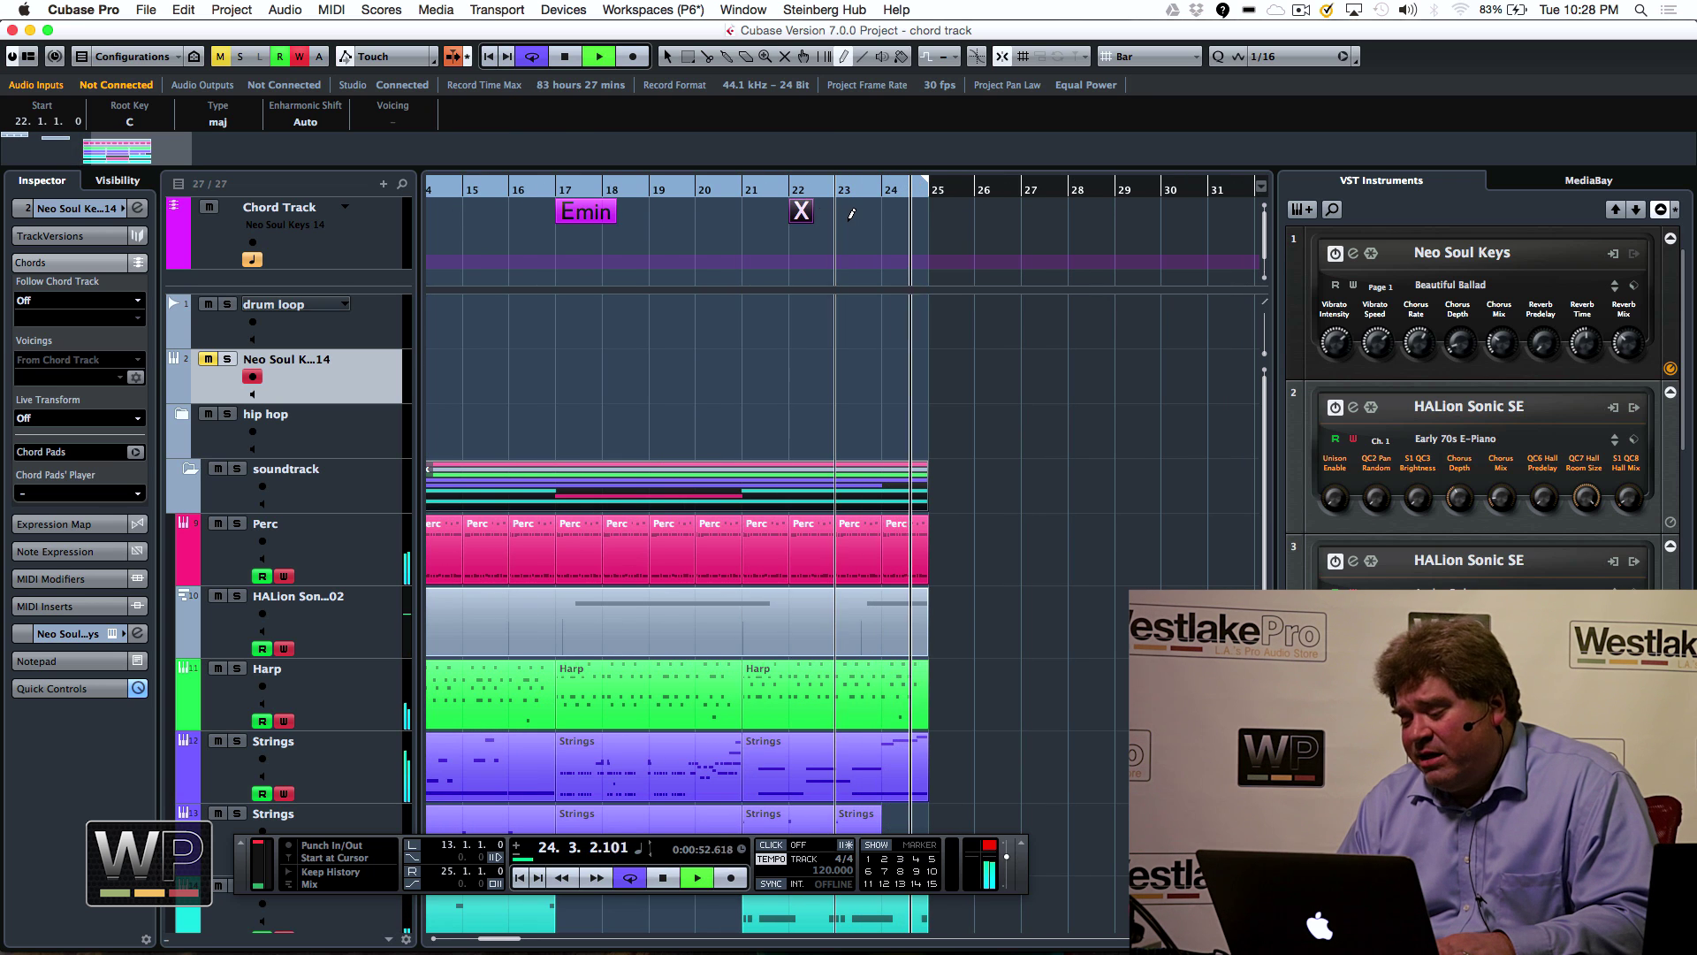
pyautogui.click(899, 211)
# Define the new chords as F# minor, G and A7 in the chord editor
pyautogui.rightClick(816, 212)
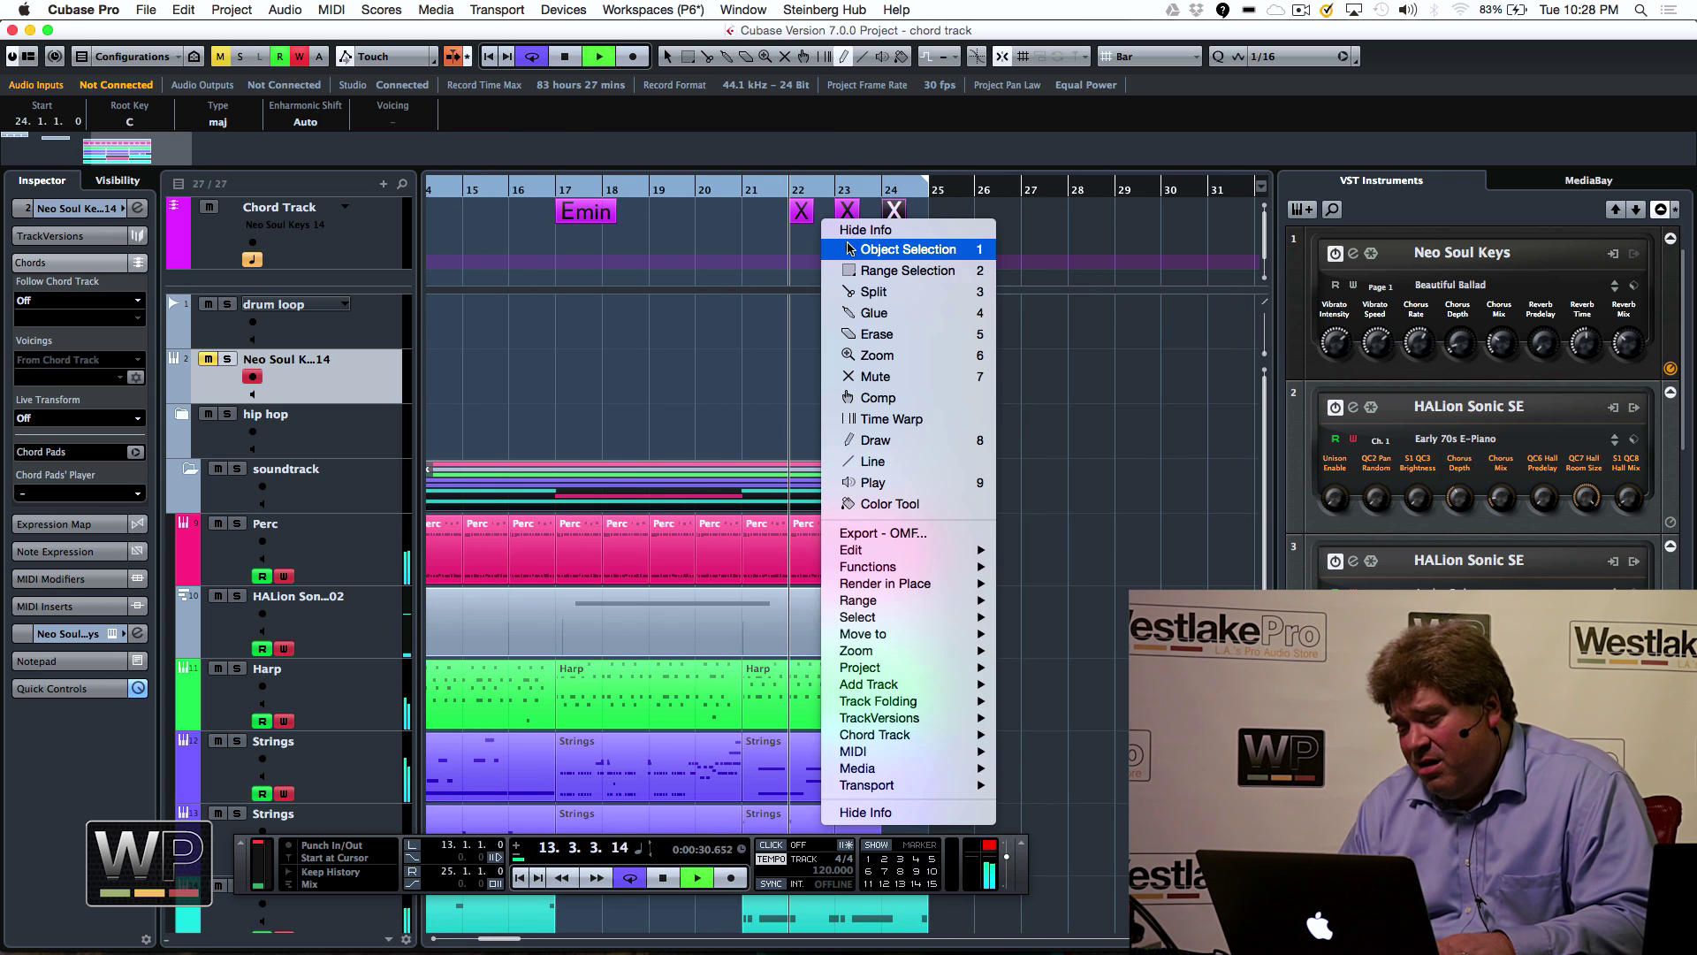
pyautogui.click(837, 244)
pyautogui.doubleClick(800, 210)
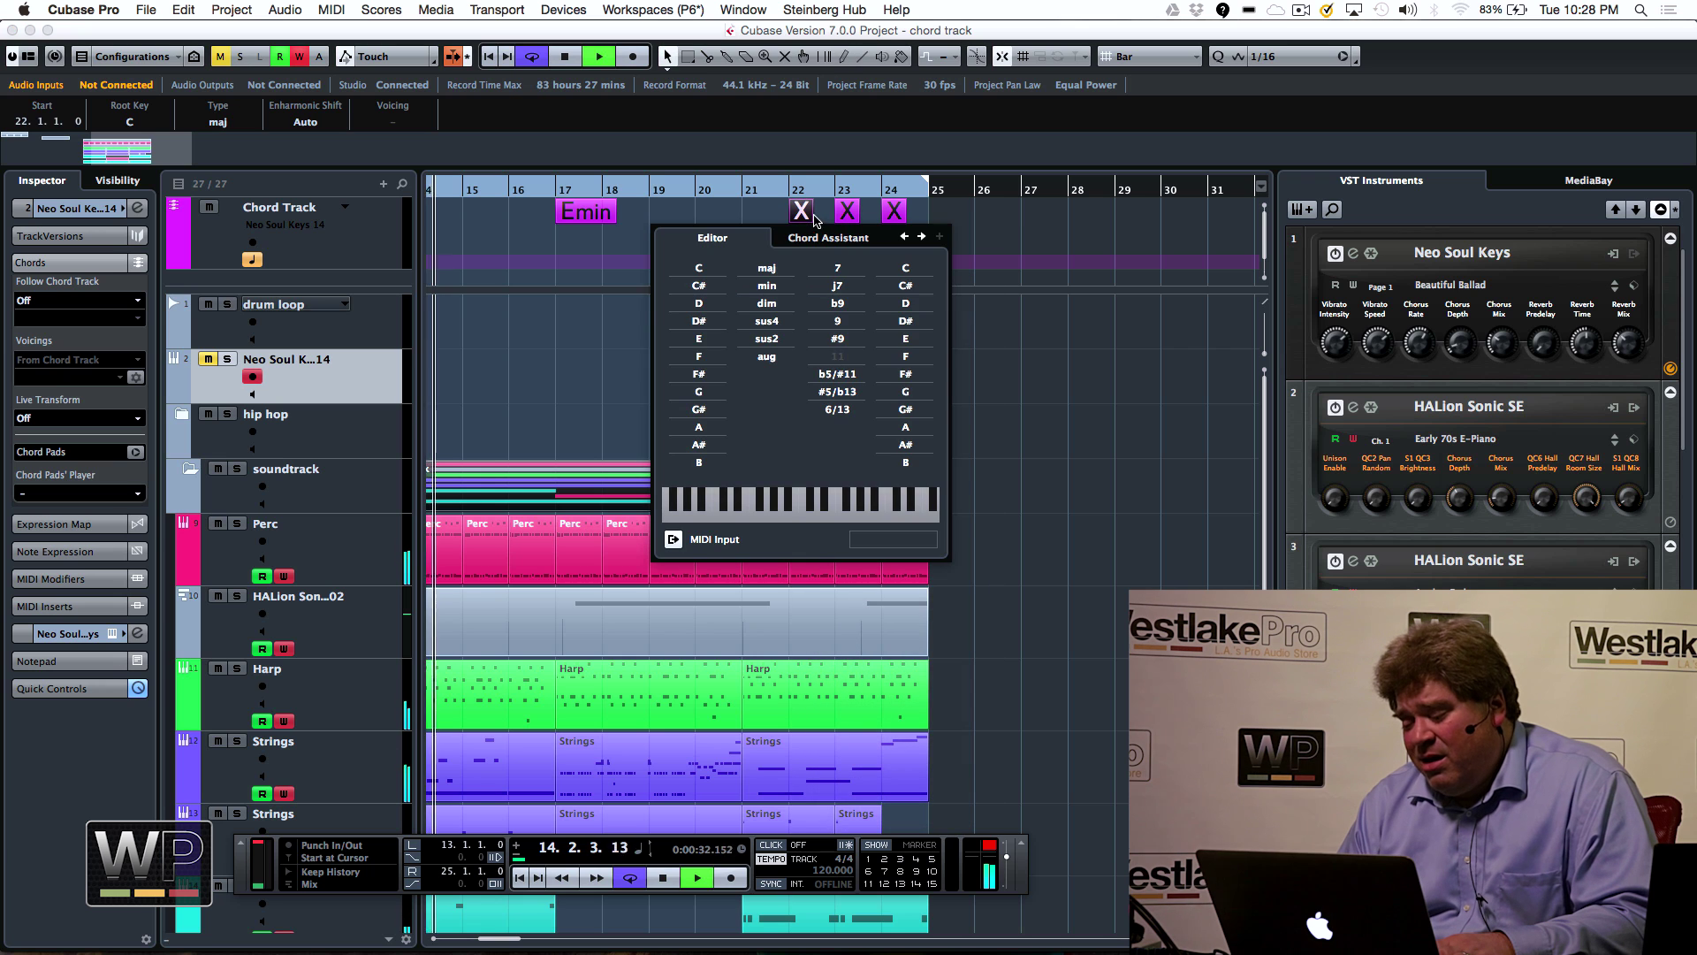
pyautogui.click(698, 373)
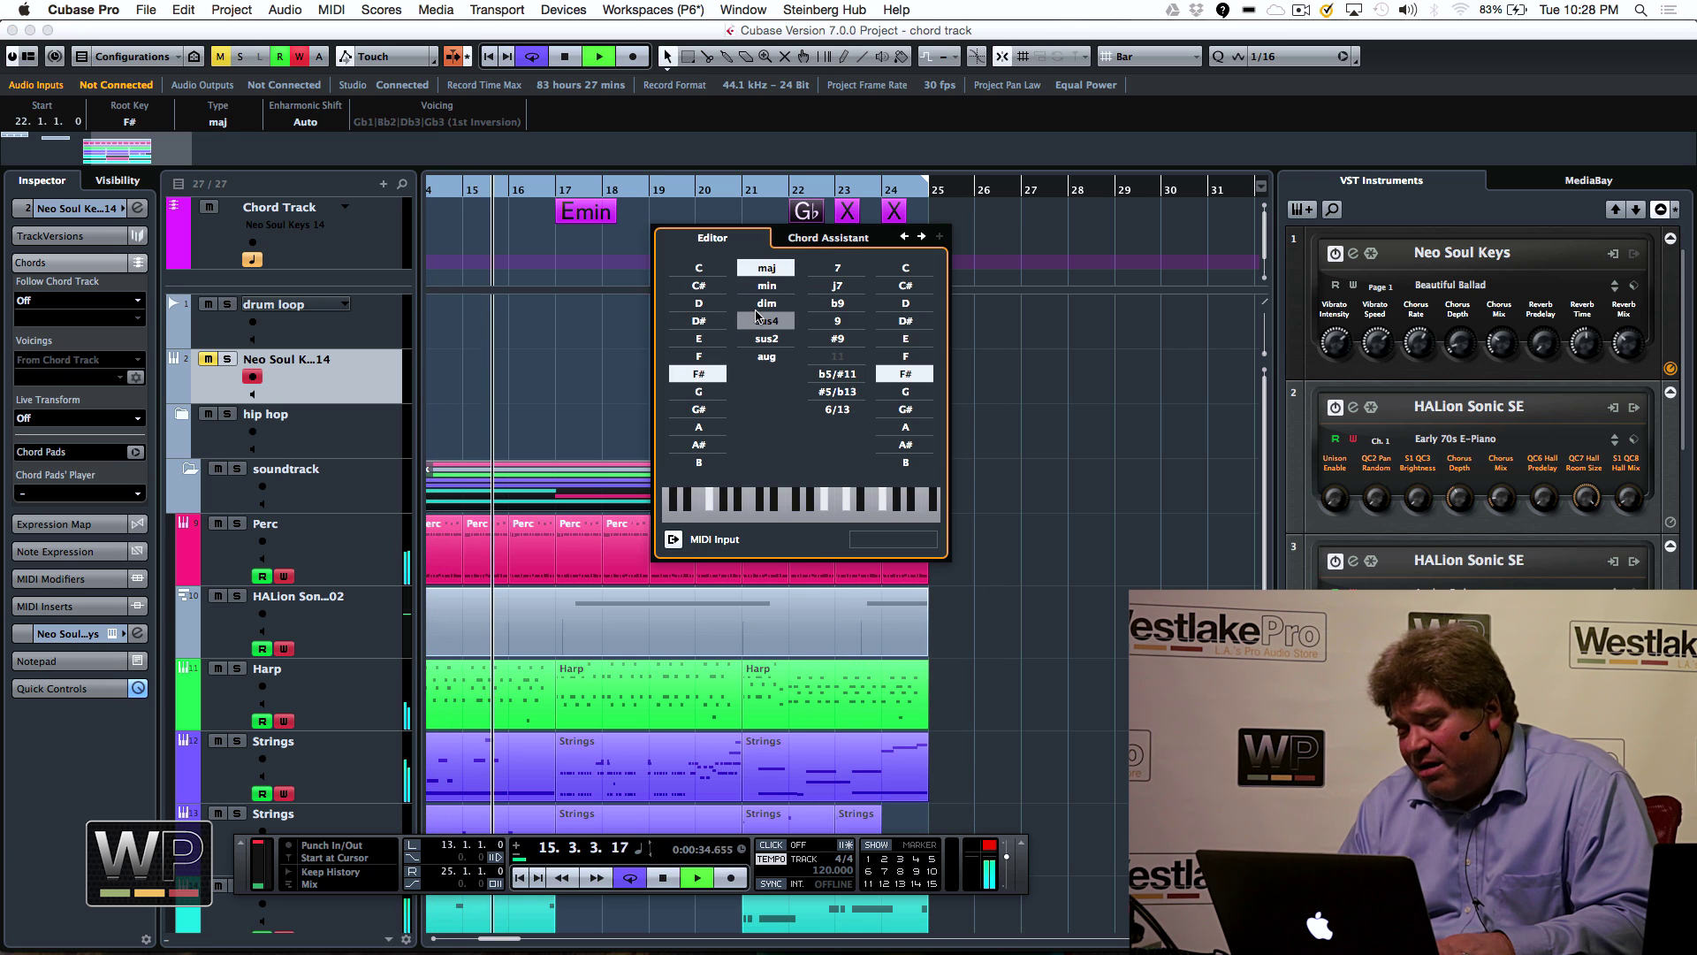
pyautogui.click(767, 286)
pyautogui.press('Tab')
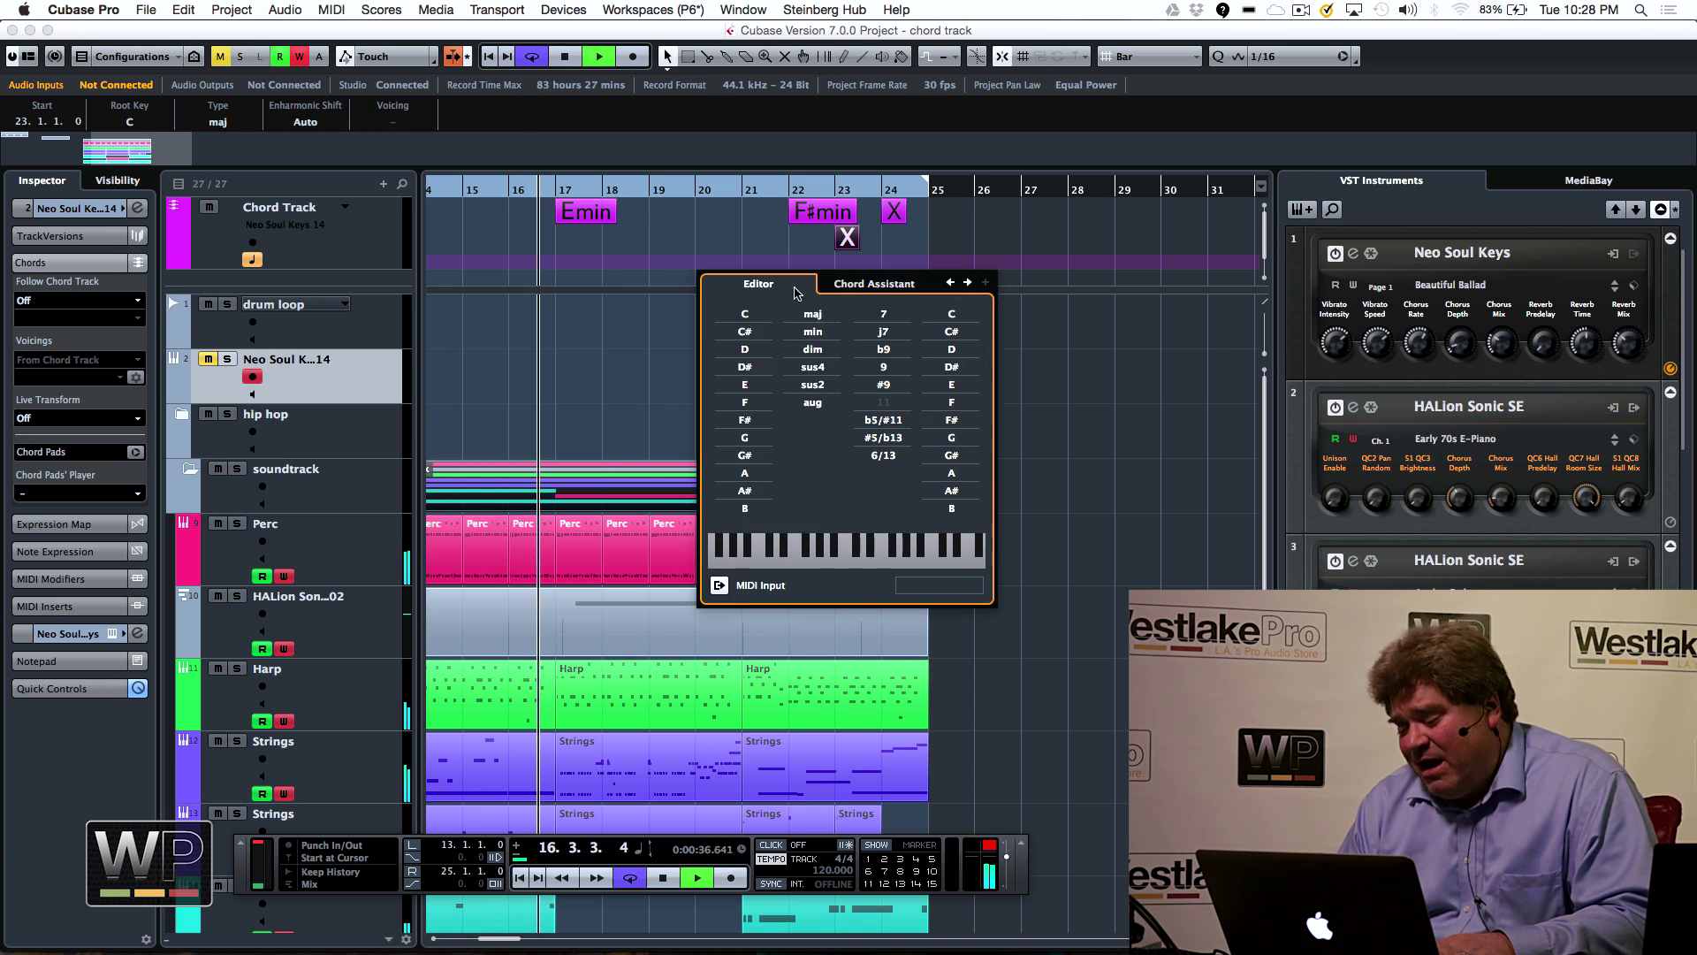
pyautogui.click(745, 437)
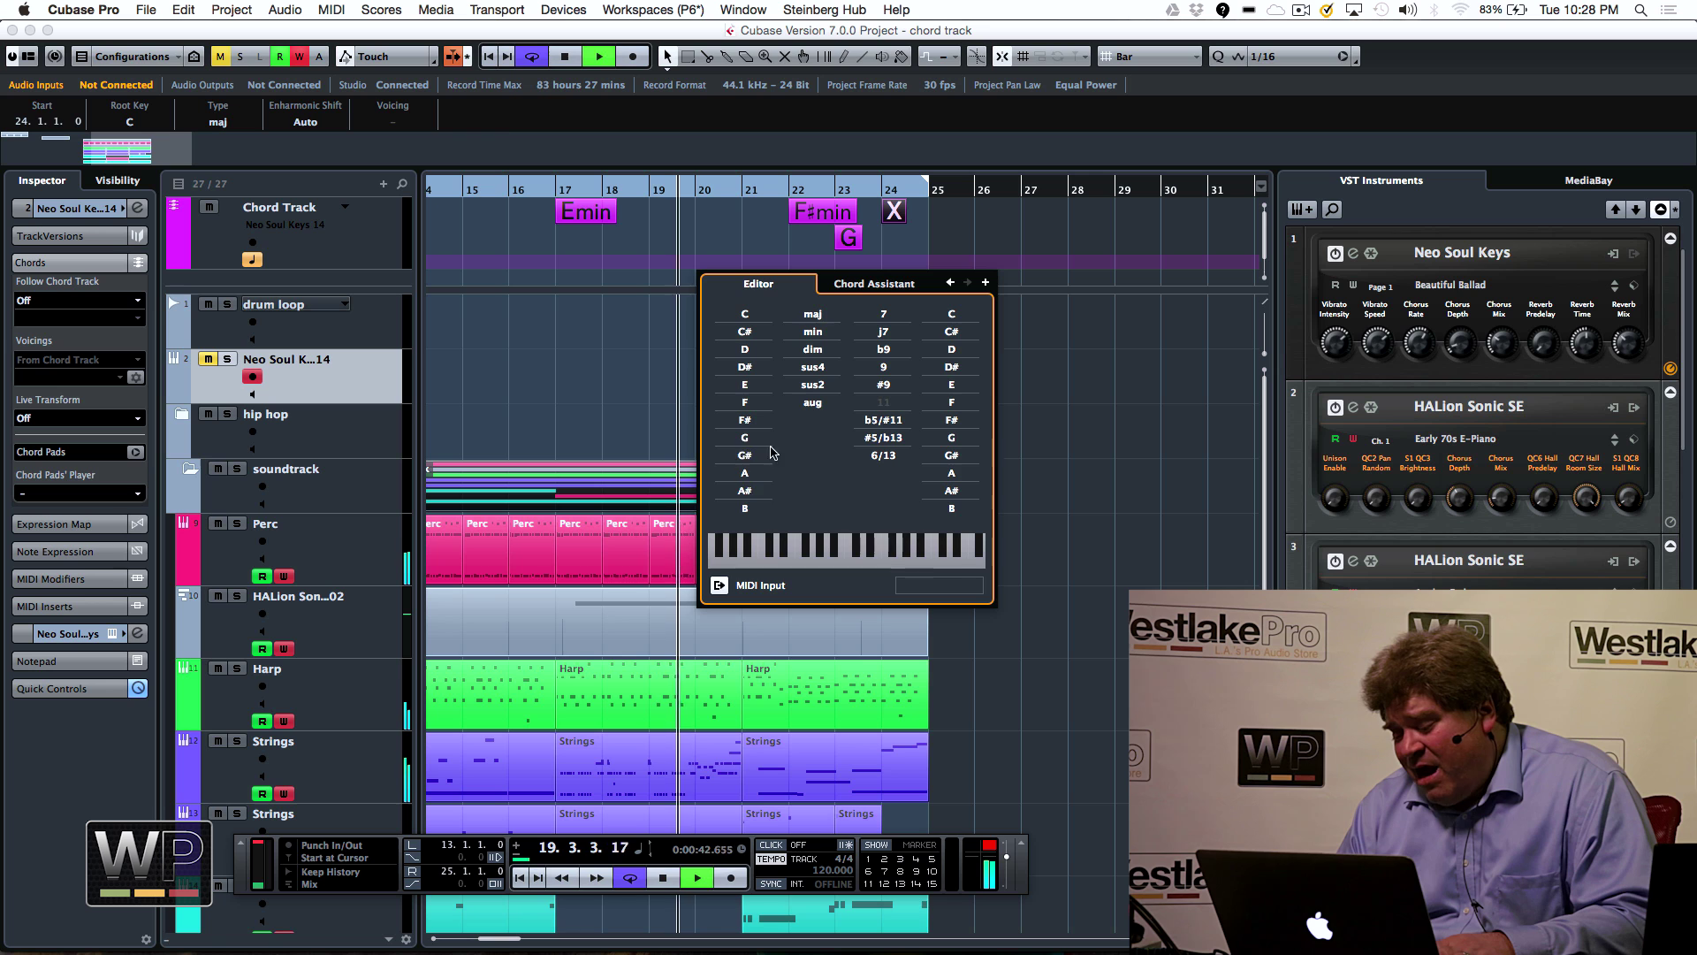
pyautogui.click(745, 473)
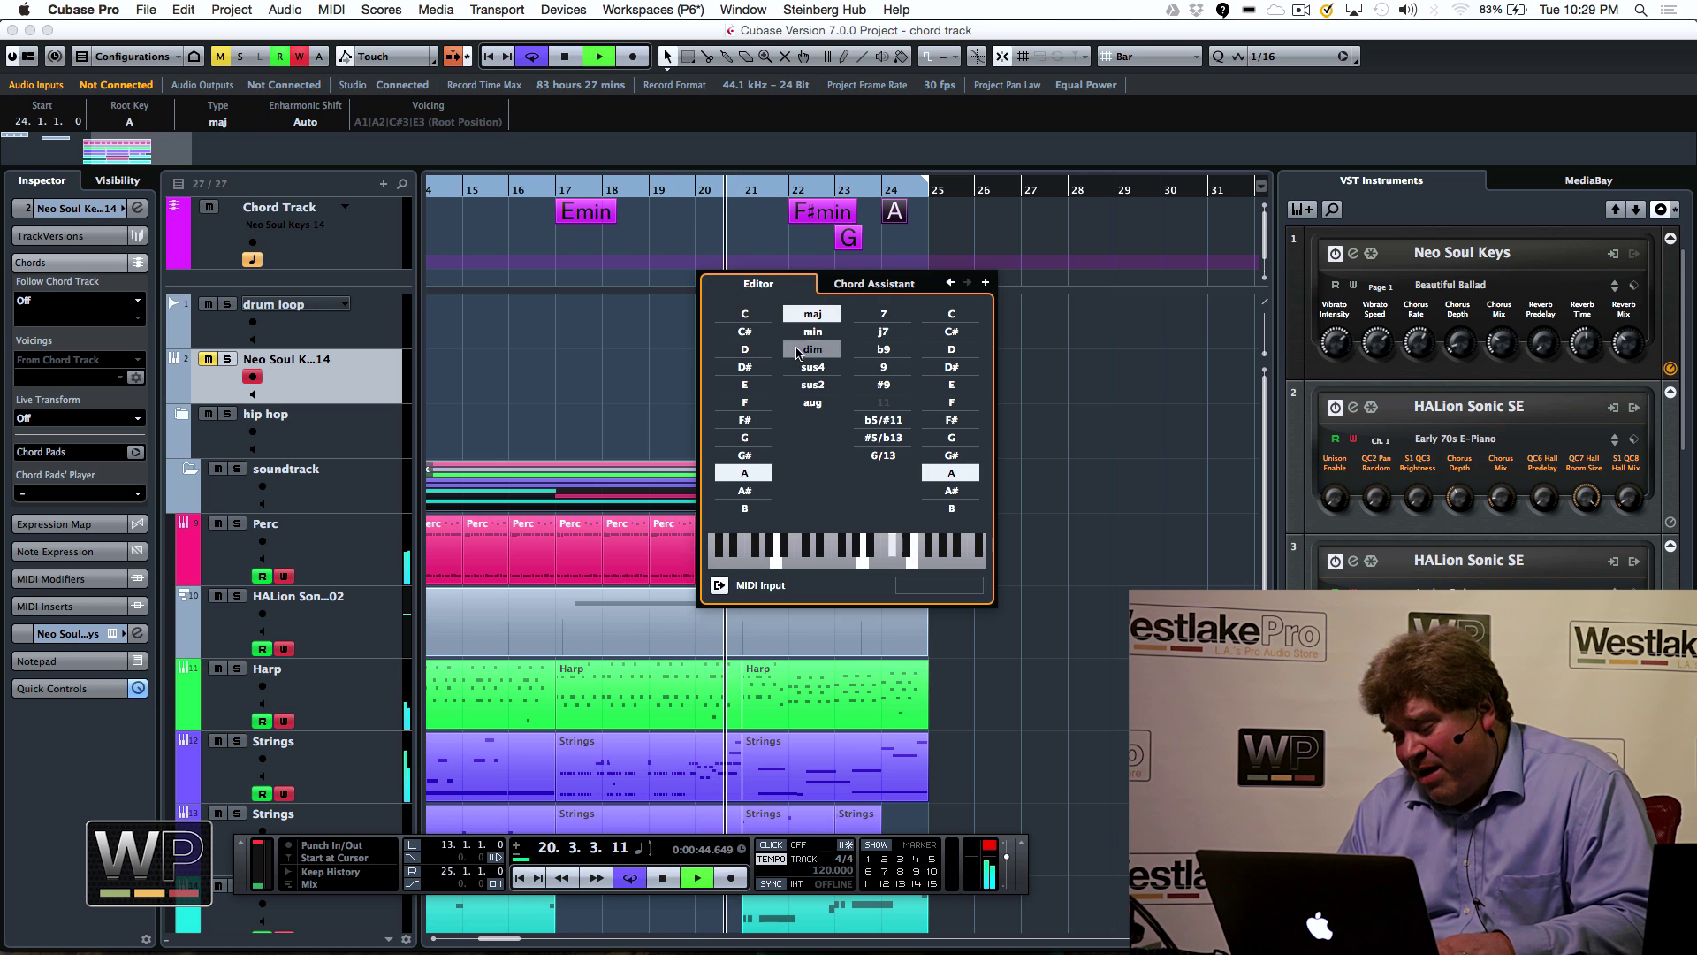
pyautogui.click(884, 315)
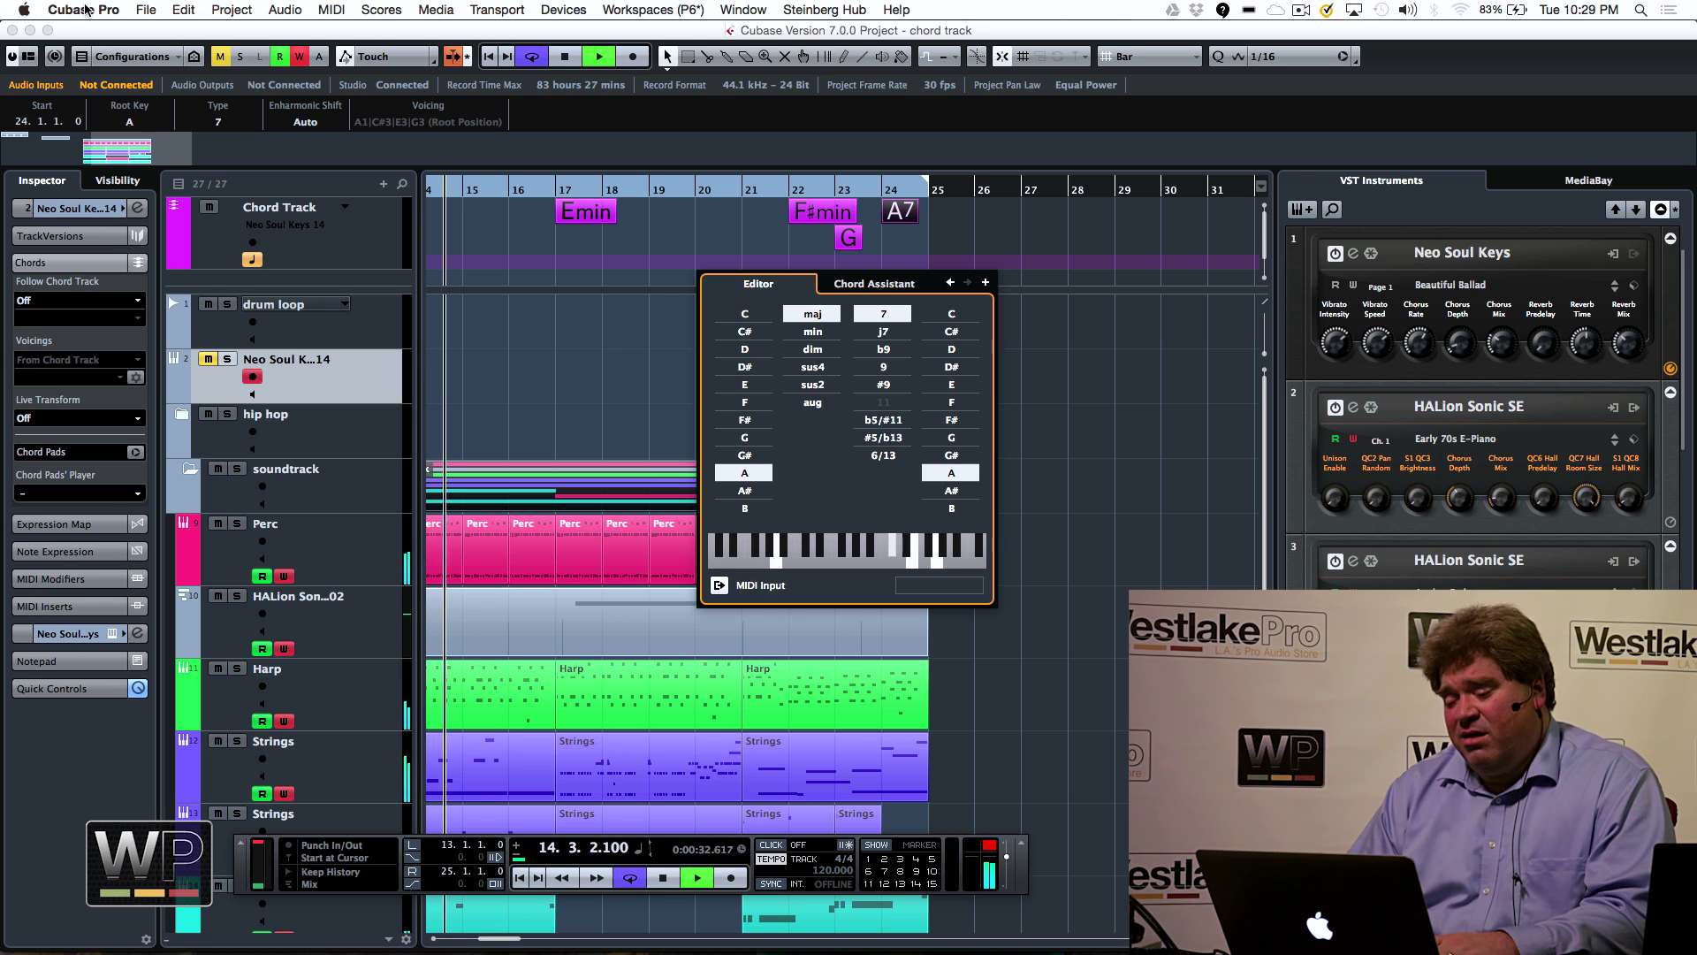
# Stop playback and close the Chord Editor
pyautogui.press('space')
pyautogui.click(145, 9)
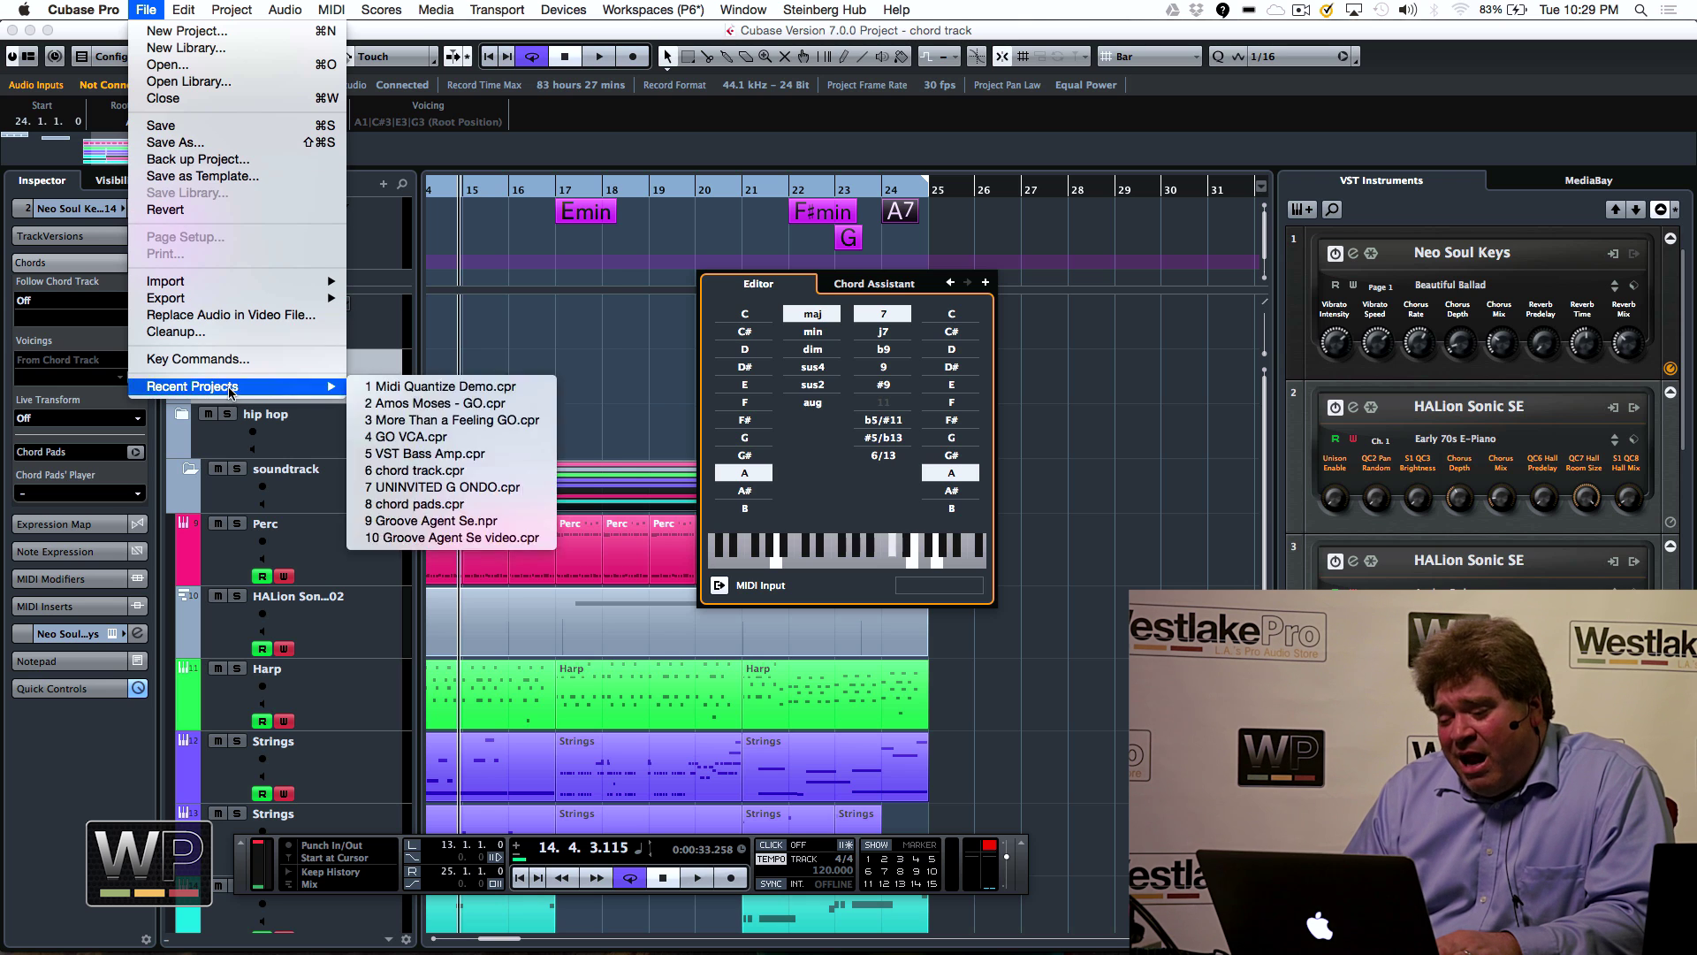
pyautogui.press('Escape')
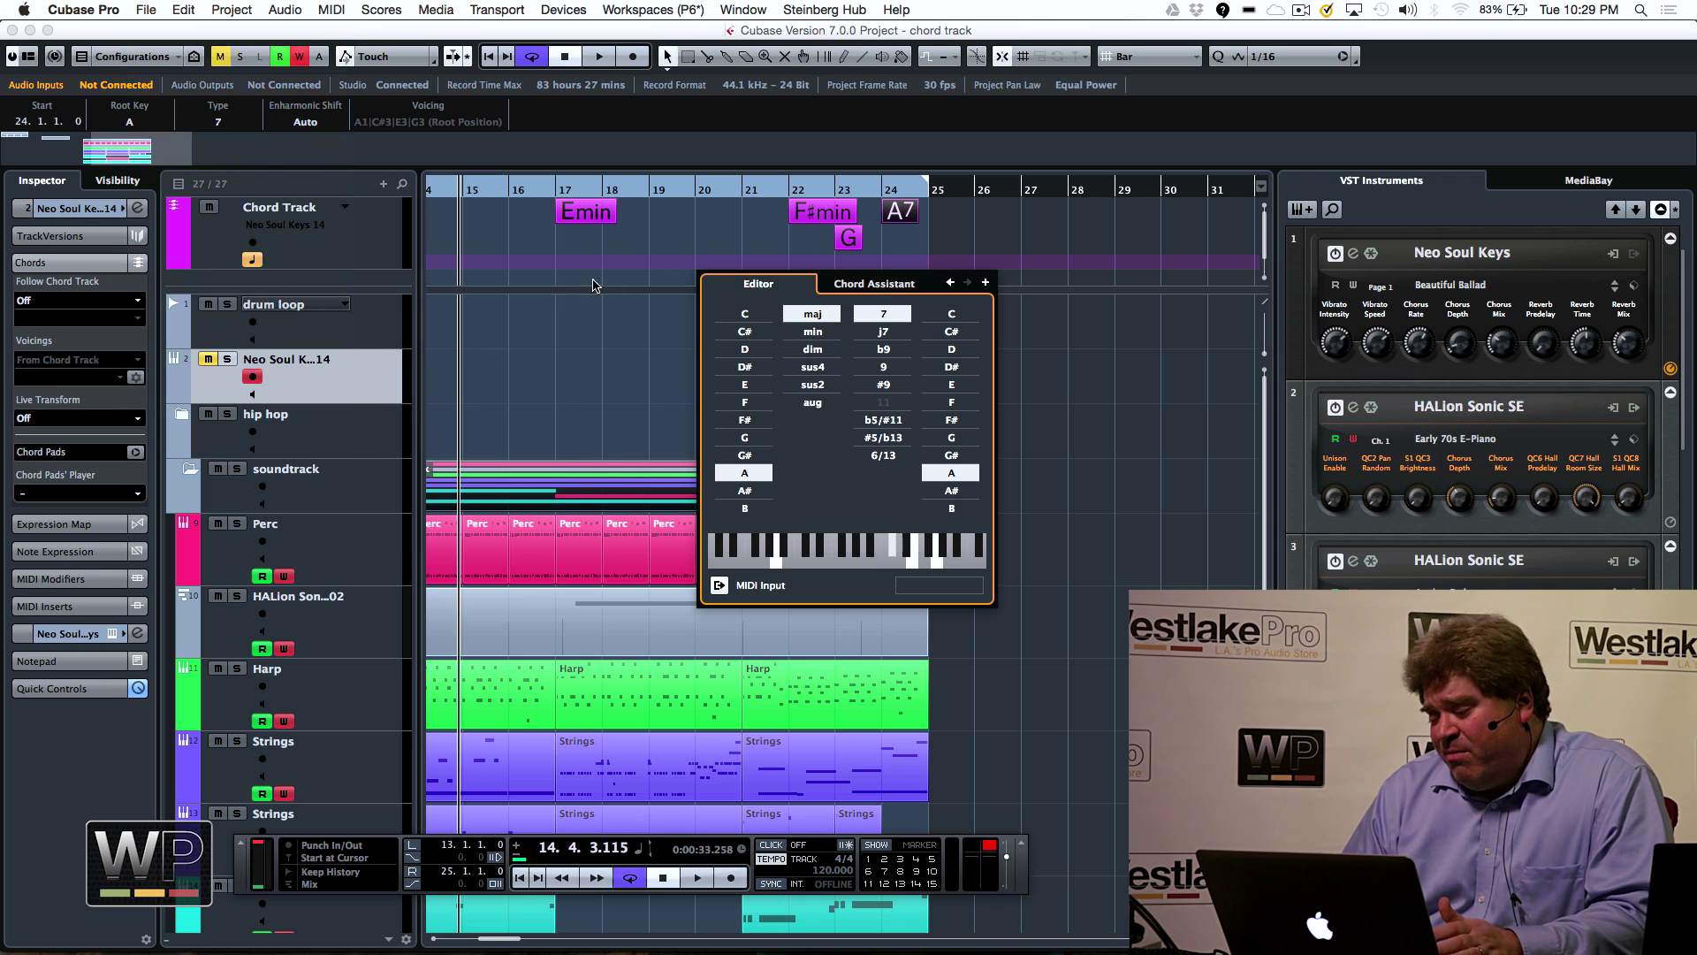
pyautogui.click(1061, 354)
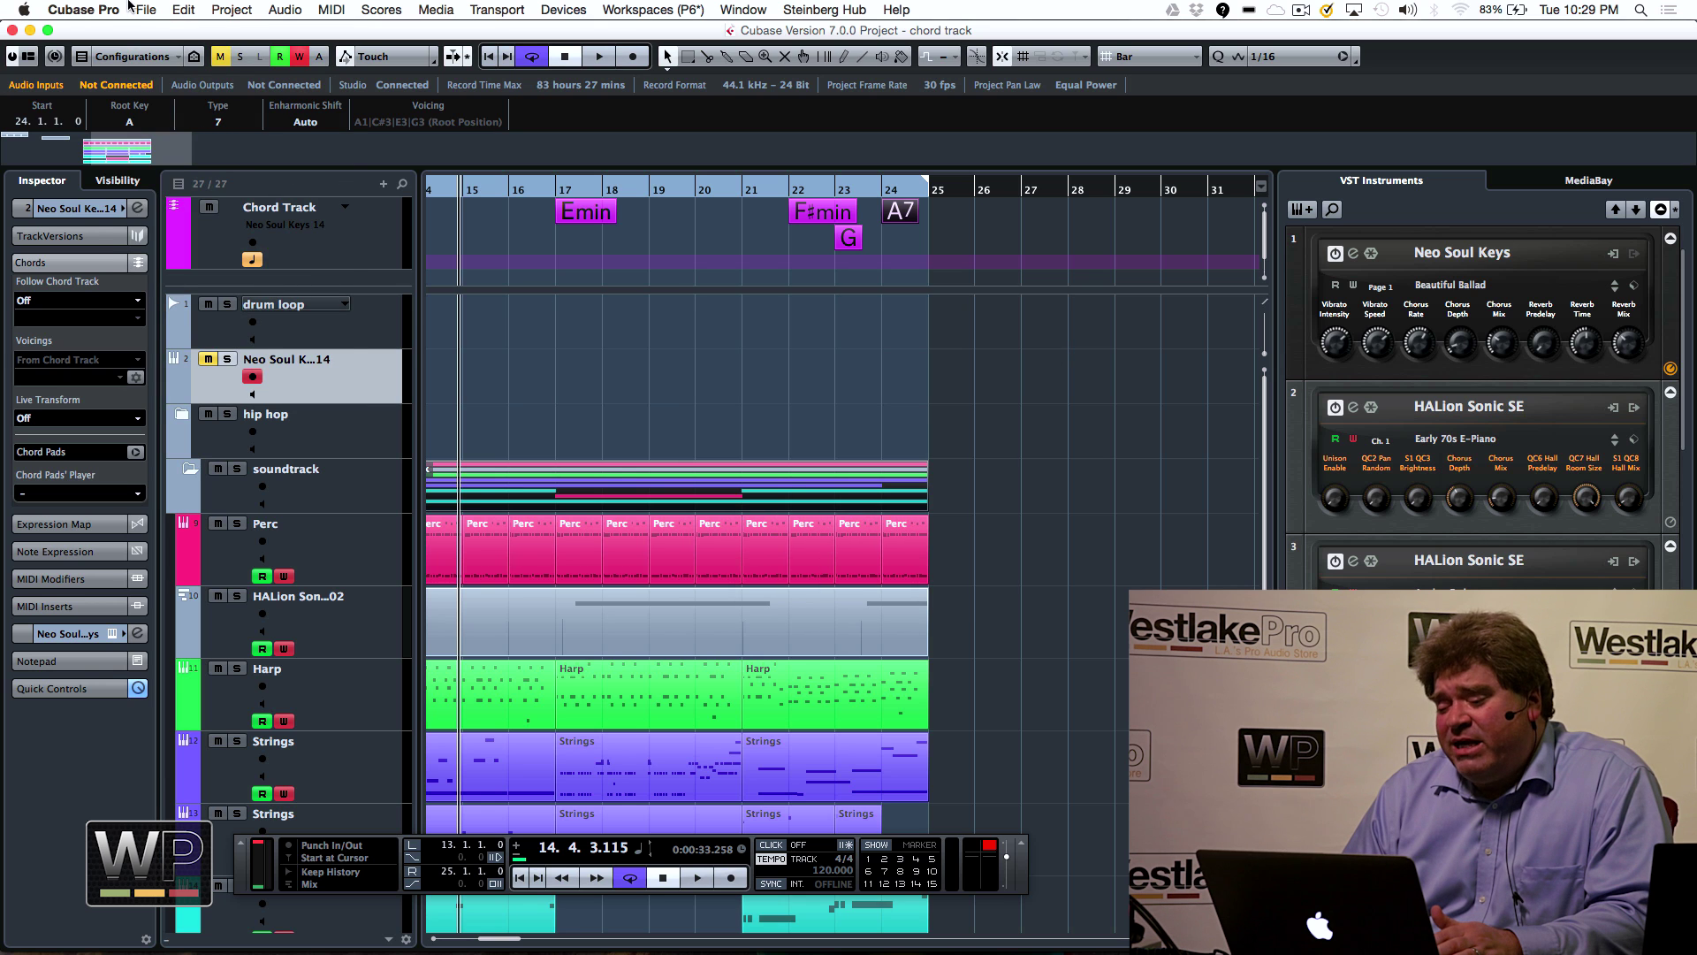
# Open the project 'be someone.cpr' and activate it
pyautogui.click(147, 9)
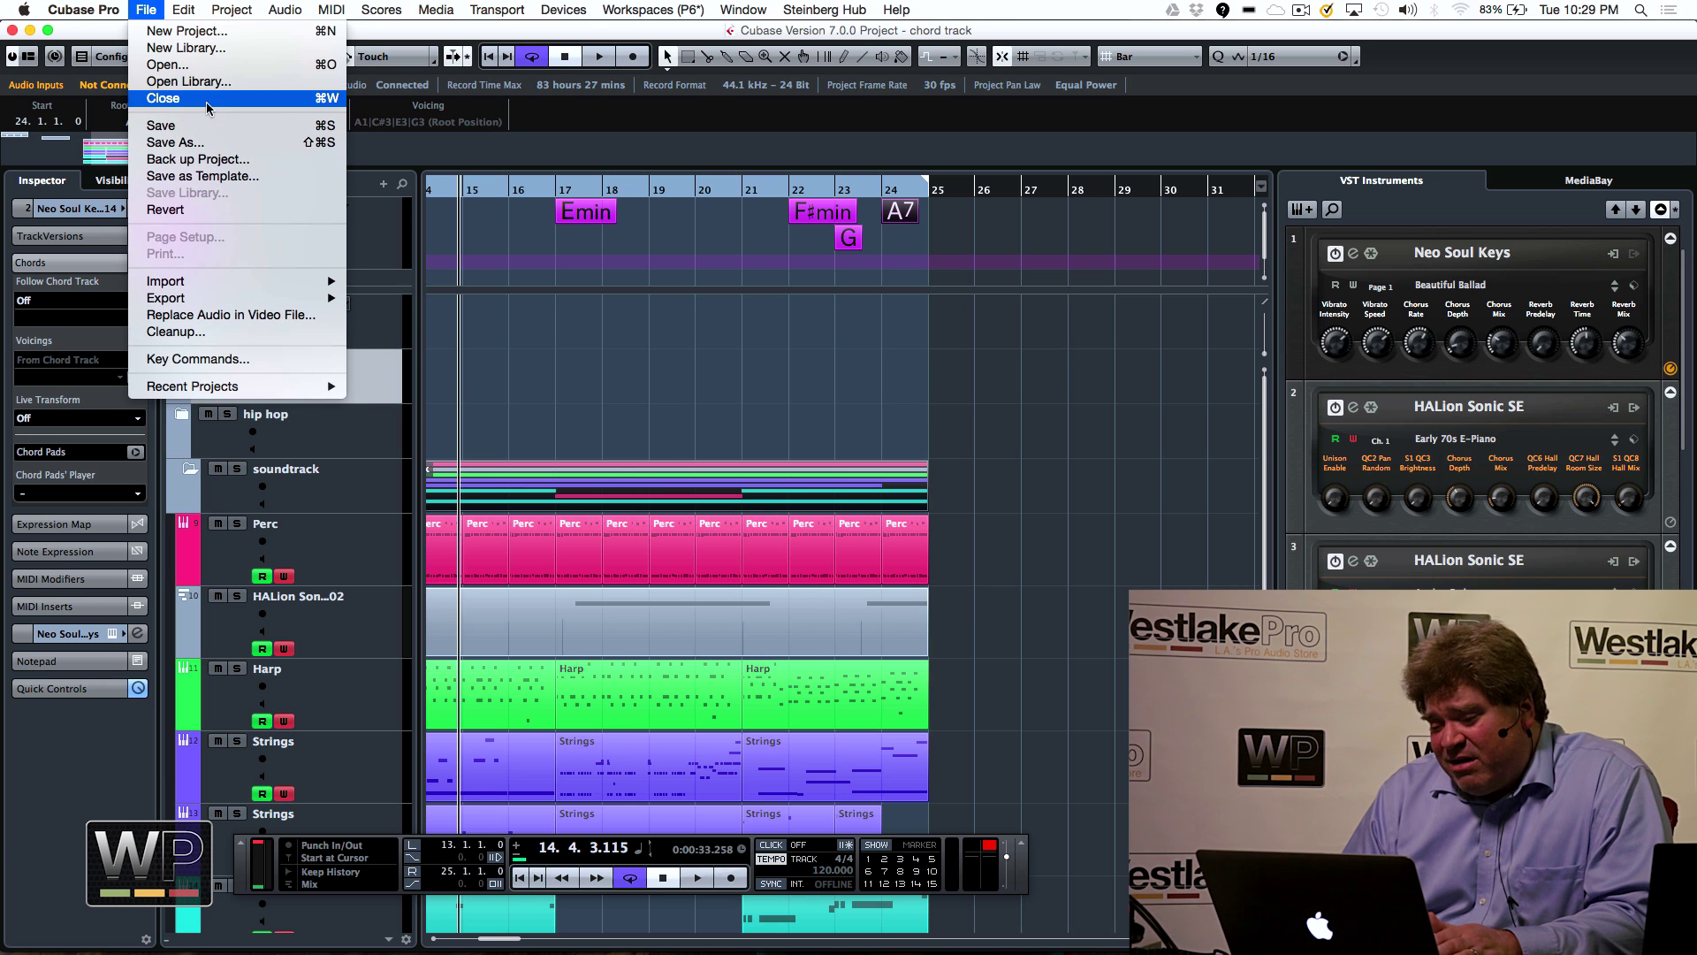
pyautogui.click(206, 65)
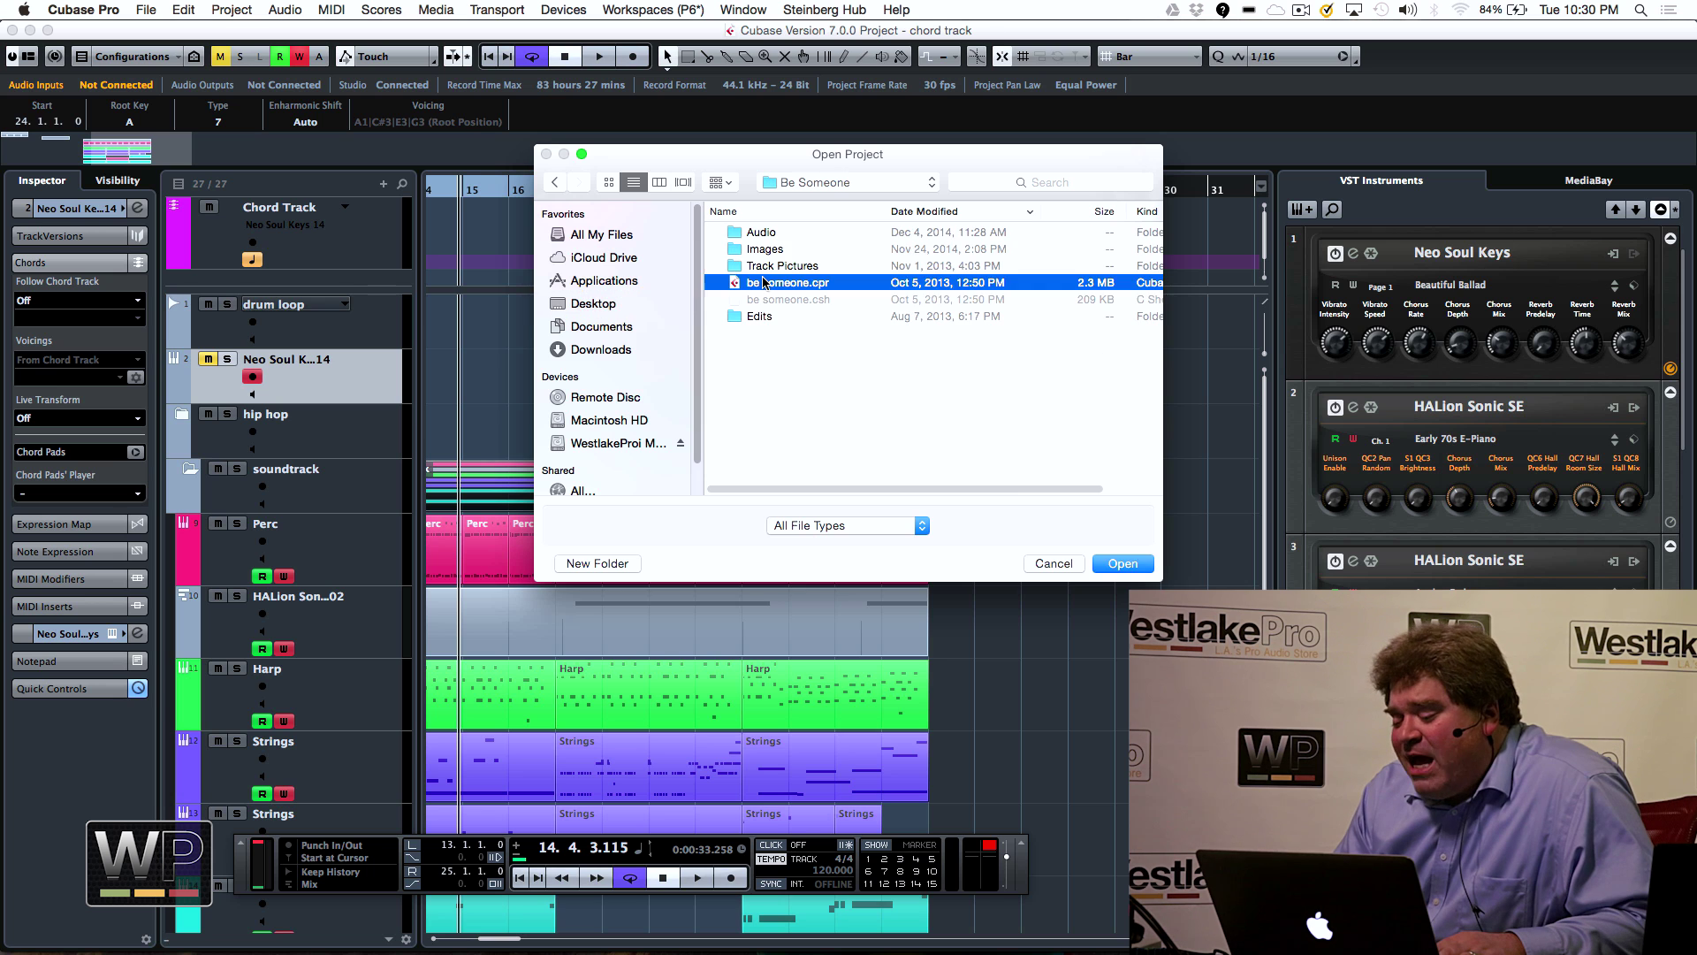
pyautogui.doubleClick(768, 285)
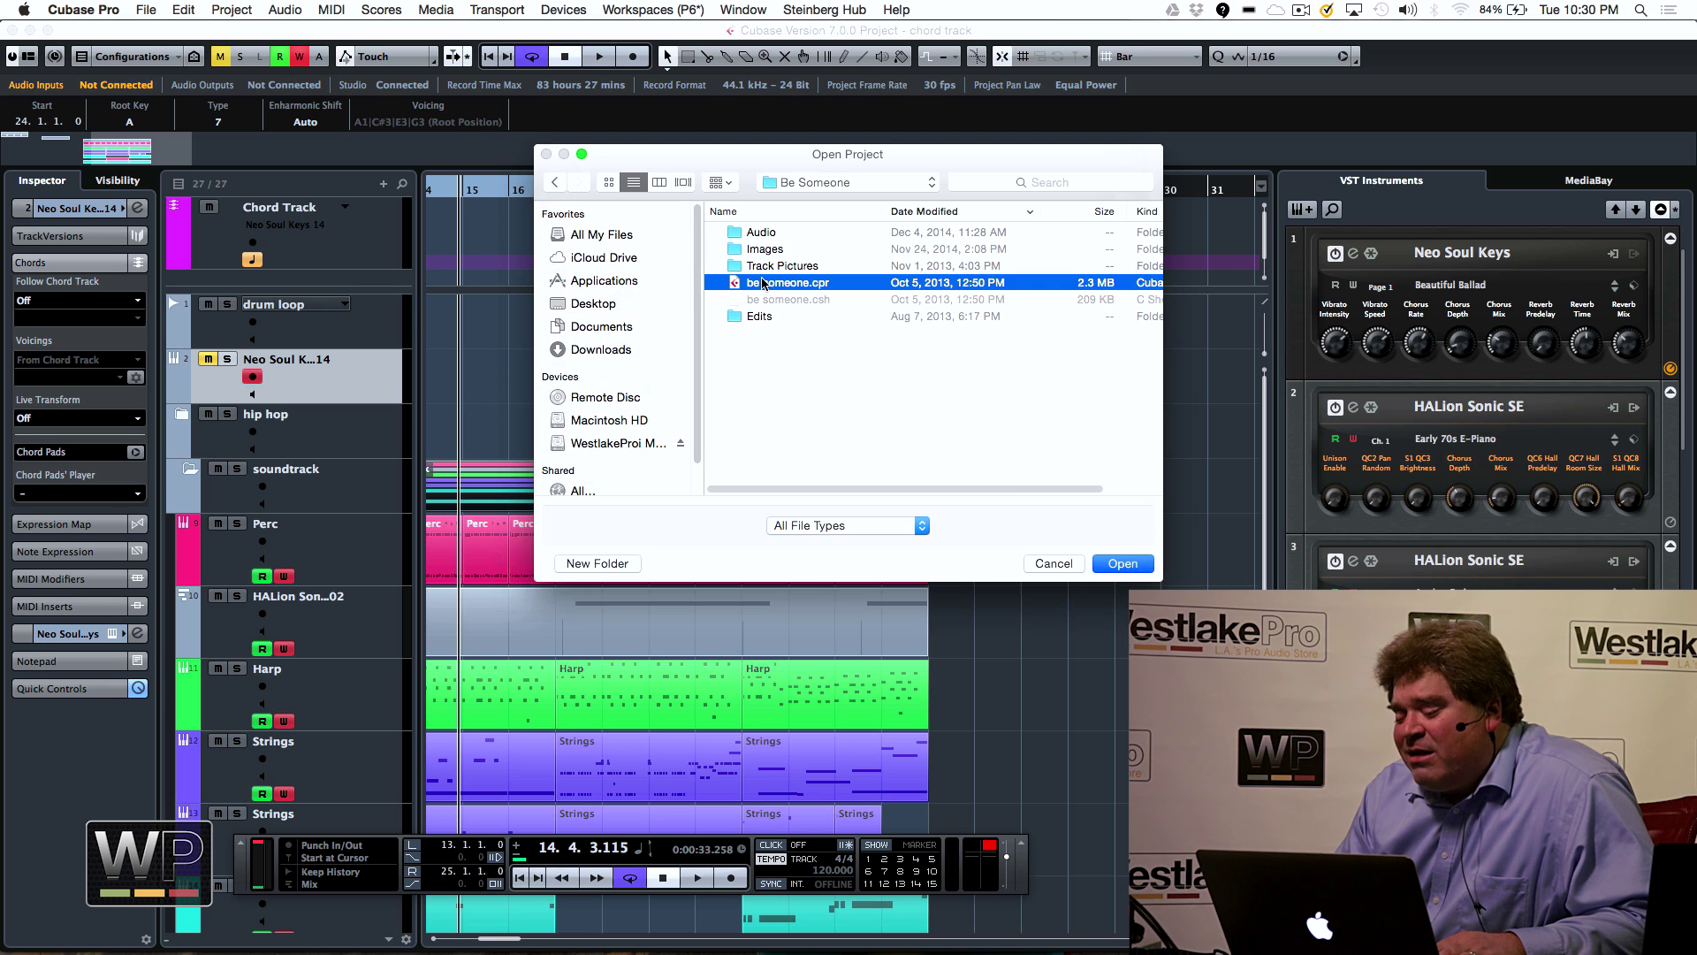
pyautogui.click(934, 338)
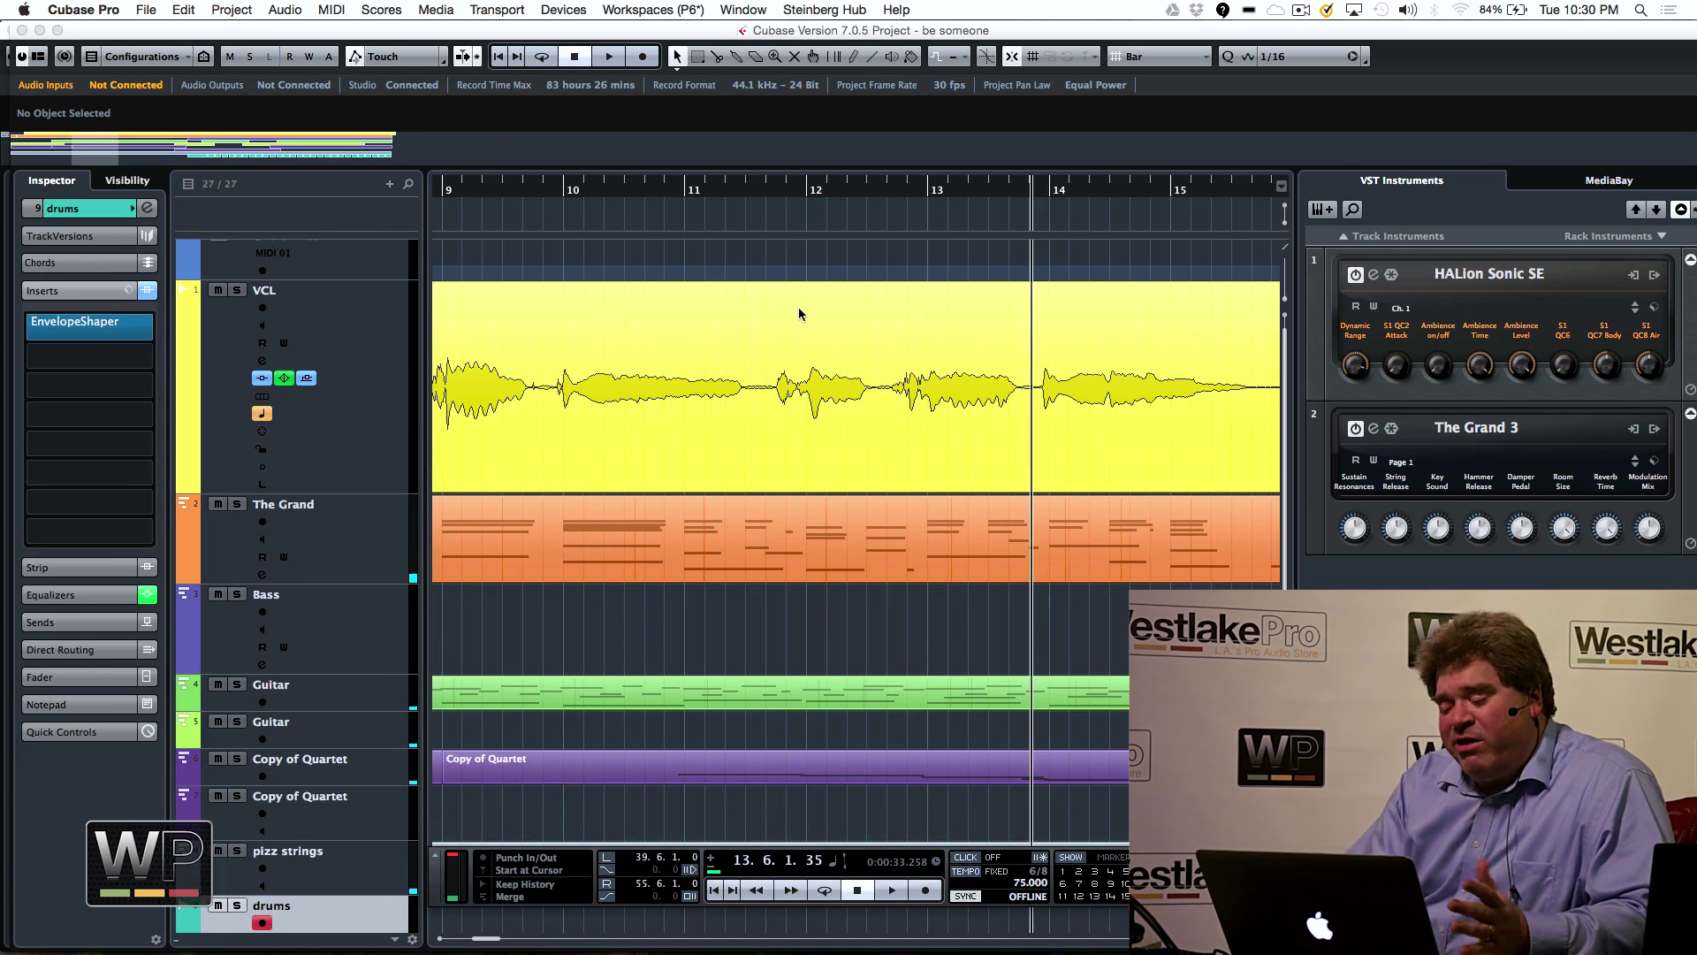
# Open The Grand piano part in the Score Editor and maximize it to full screen
pyautogui.moveTo(581, 202); pyautogui.dragTo(474, 98)
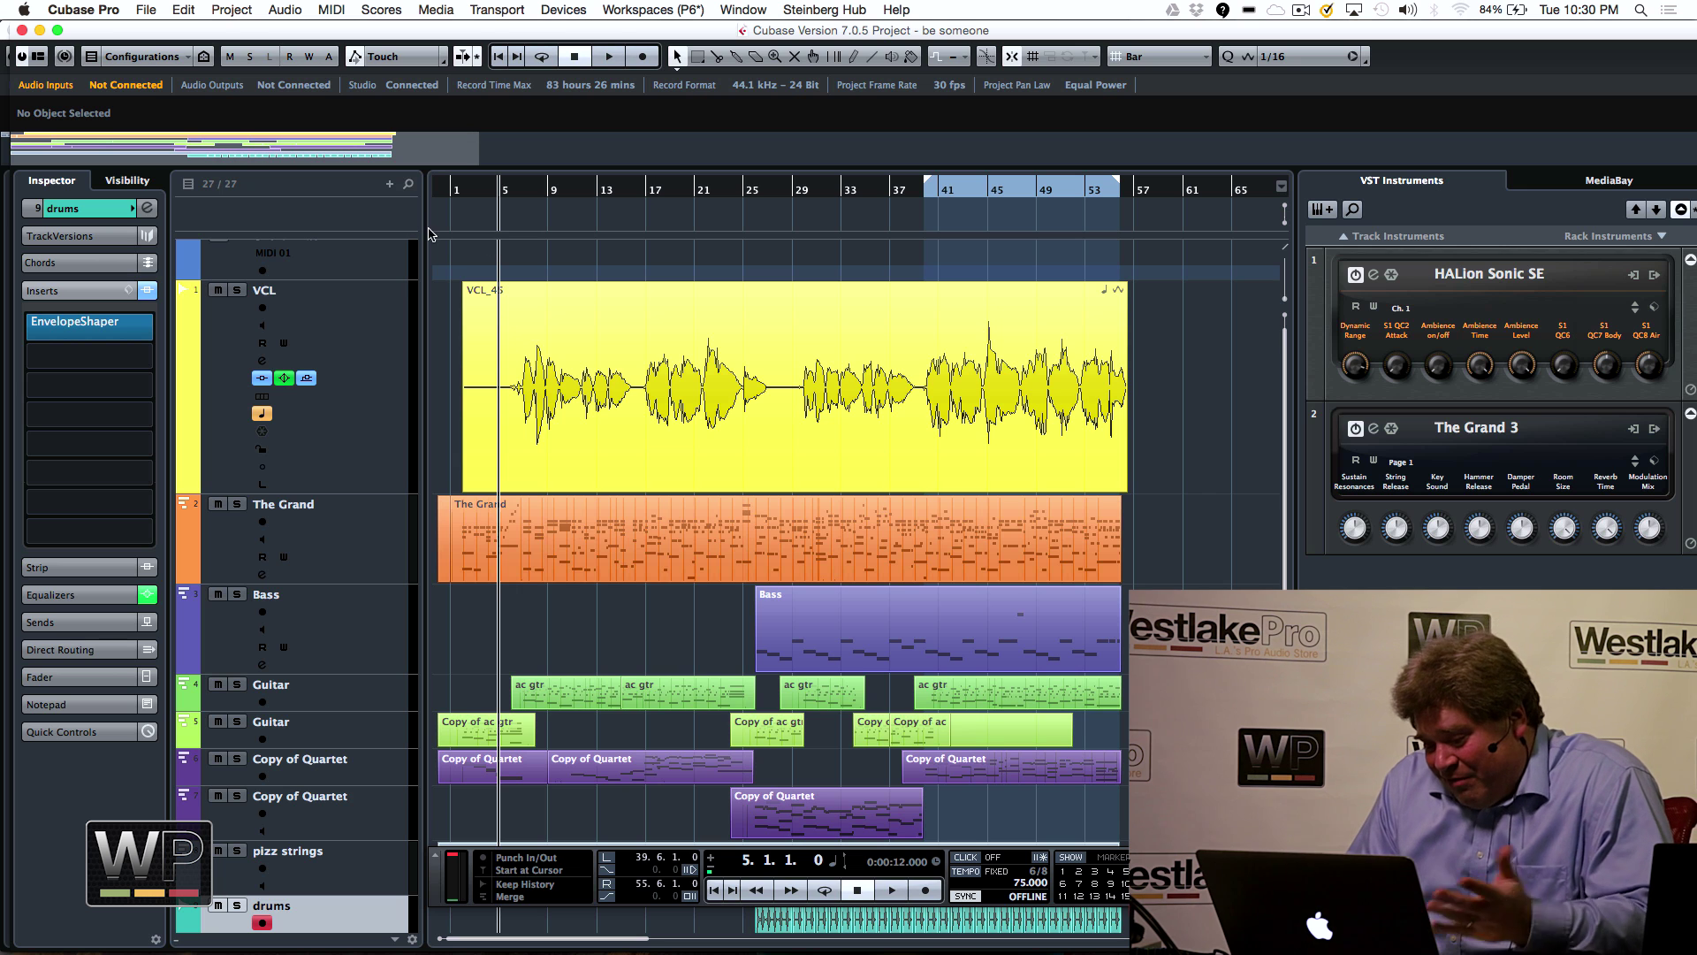
pyautogui.click(592, 543)
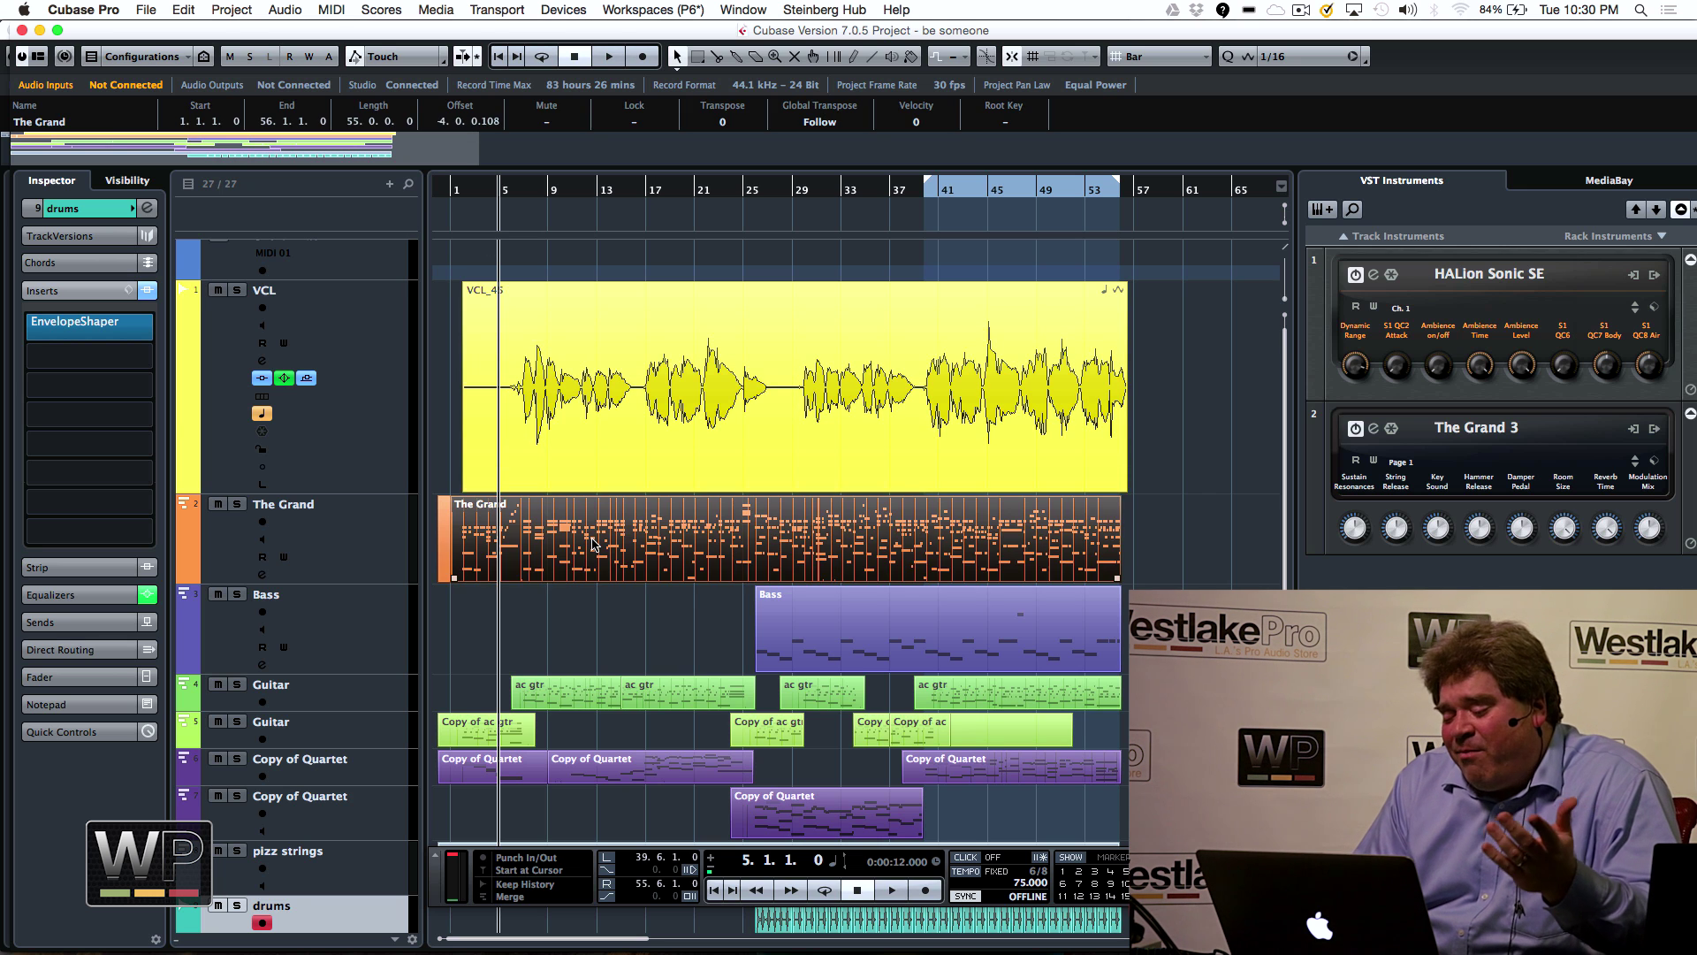
pyautogui.doubleClick(592, 543)
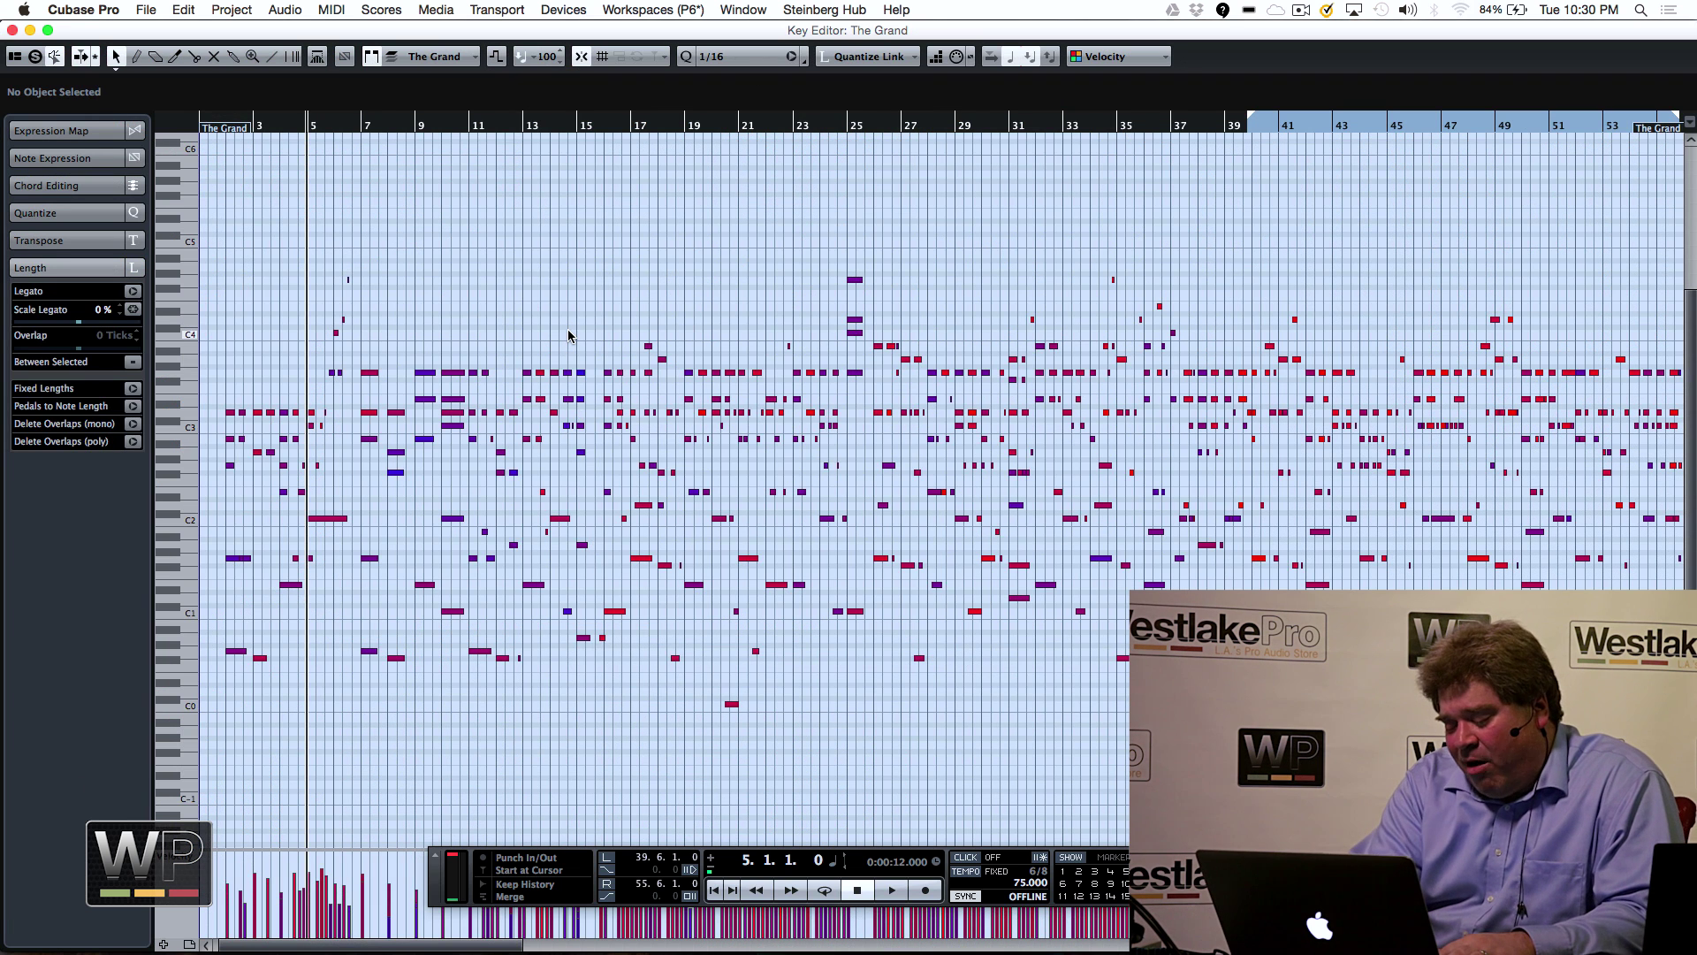
pyautogui.press('super+r')
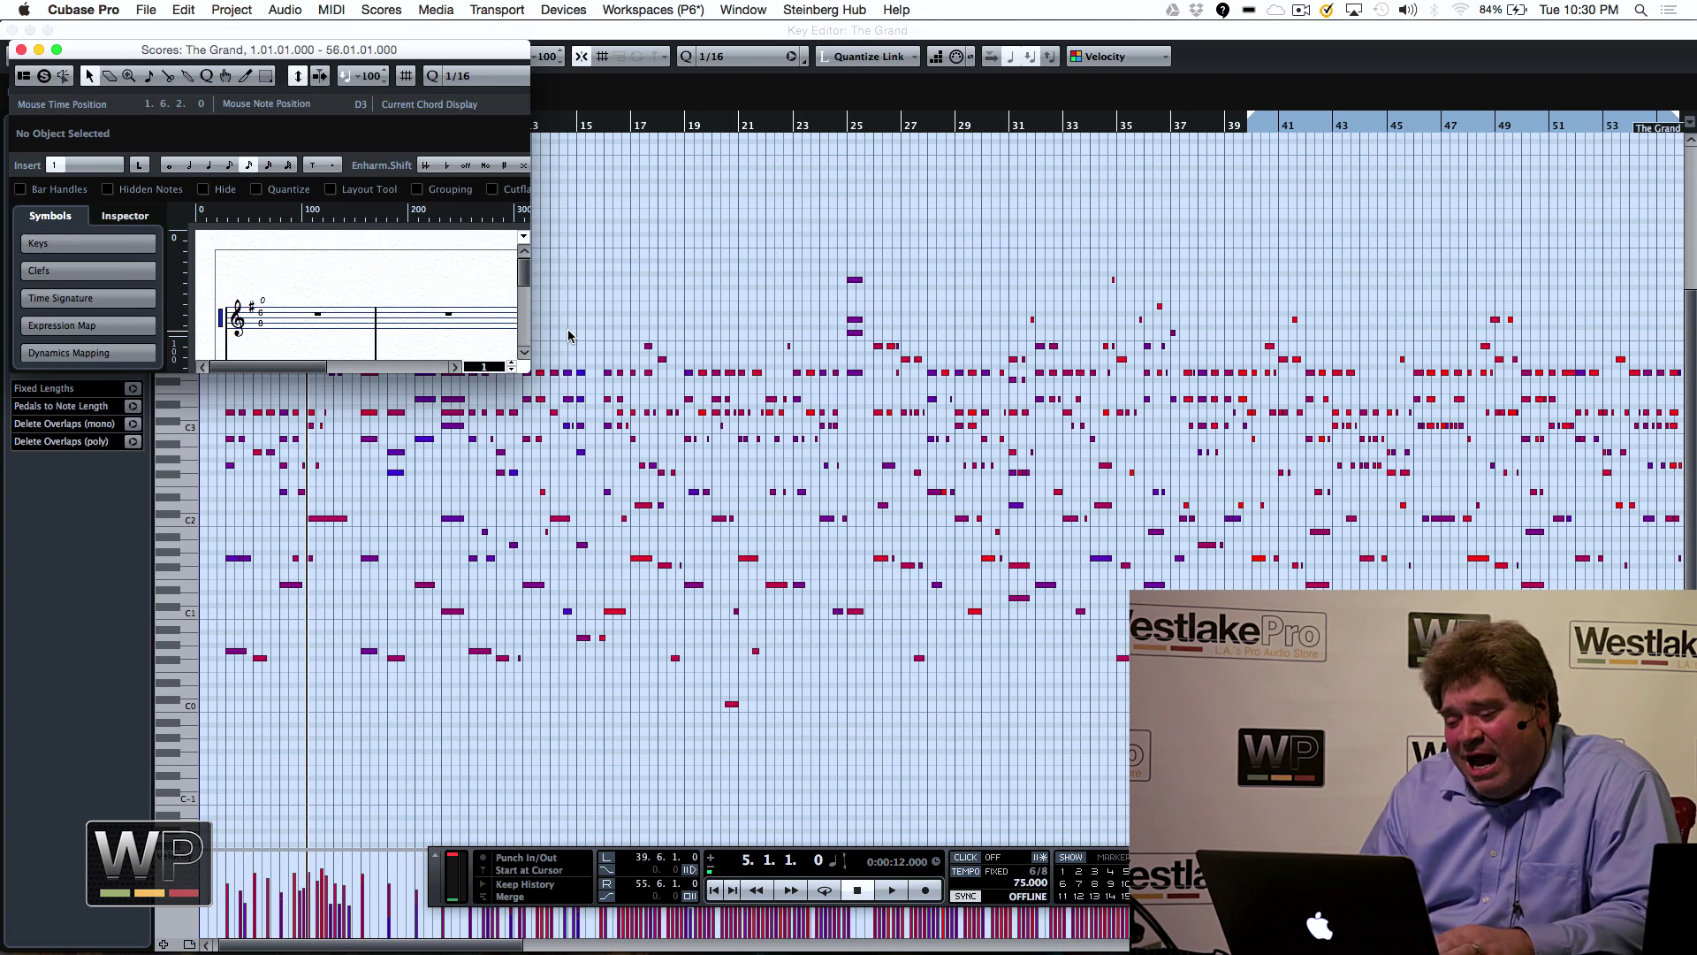
pyautogui.click(59, 50)
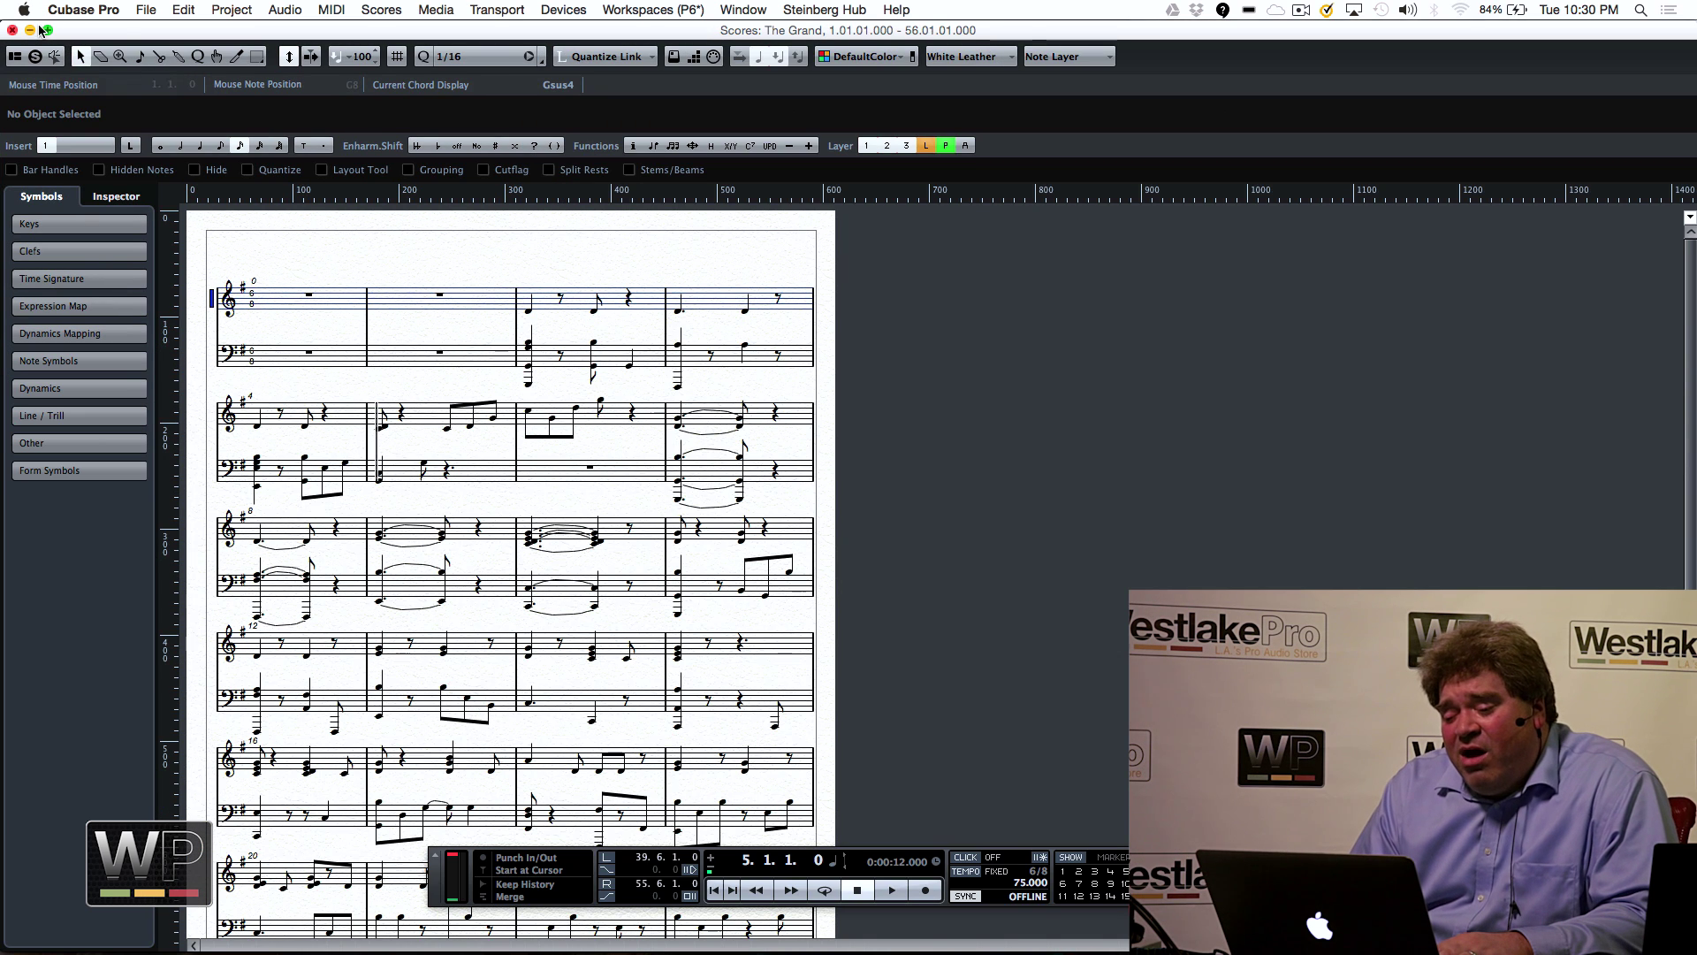
# Close the editors and create chord symbols on the chord track from The Grand part
pyautogui.click(11, 31)
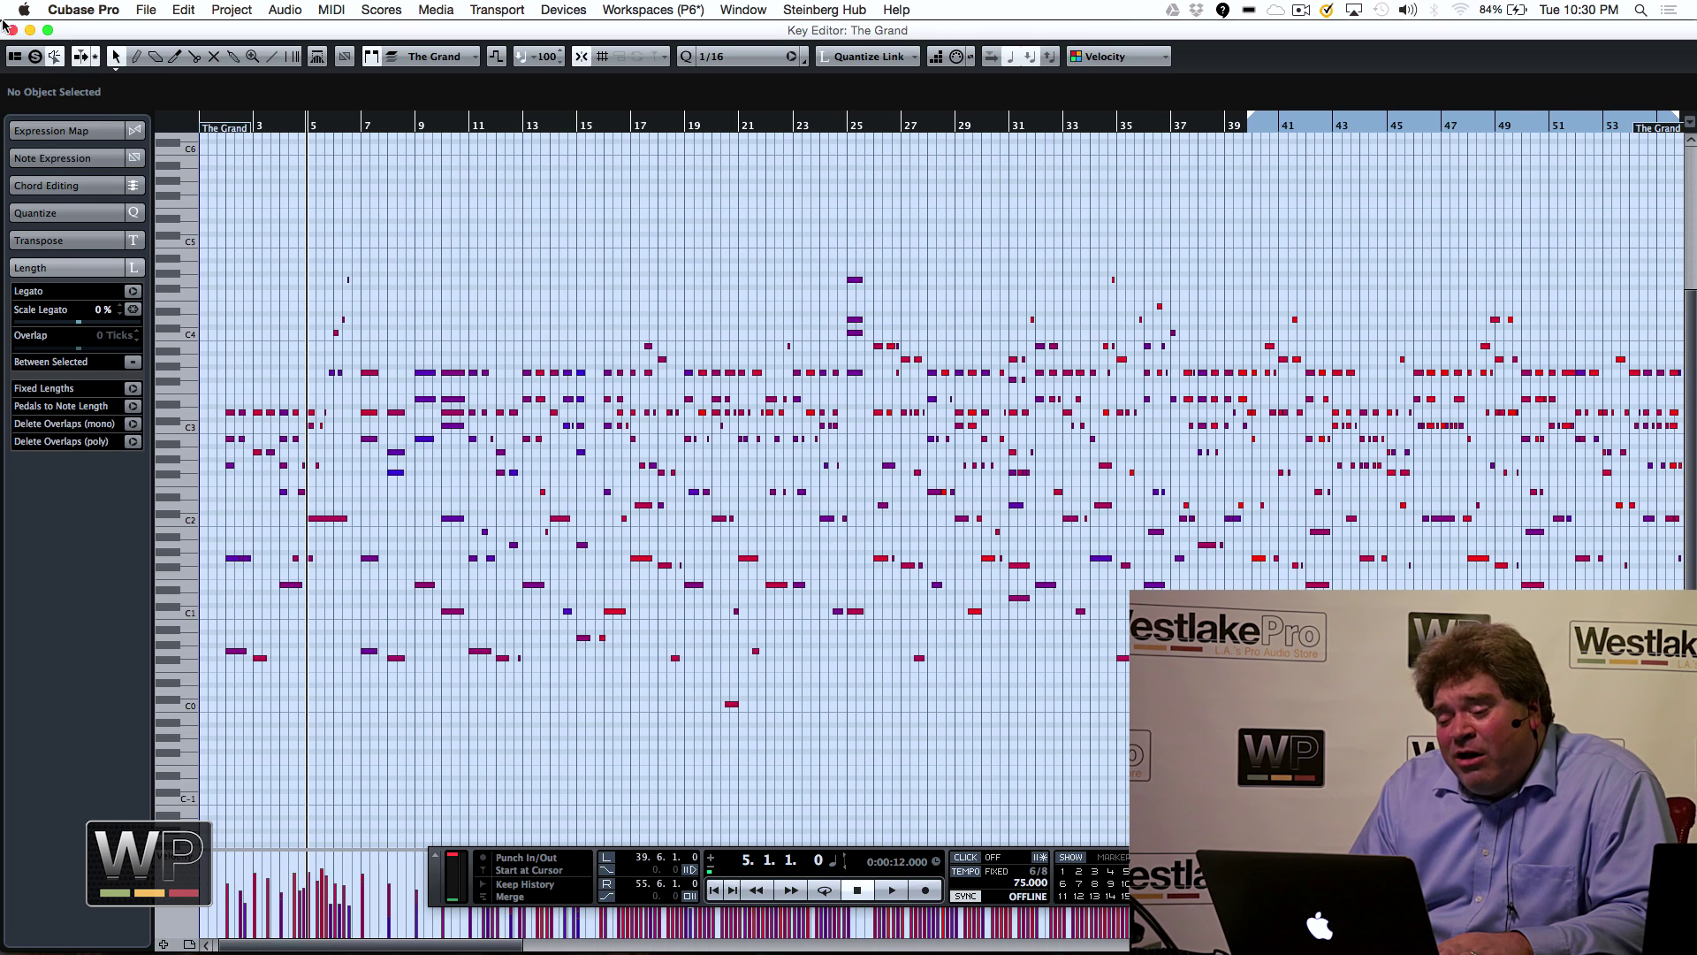
pyautogui.click(10, 31)
pyautogui.rightClick(644, 528)
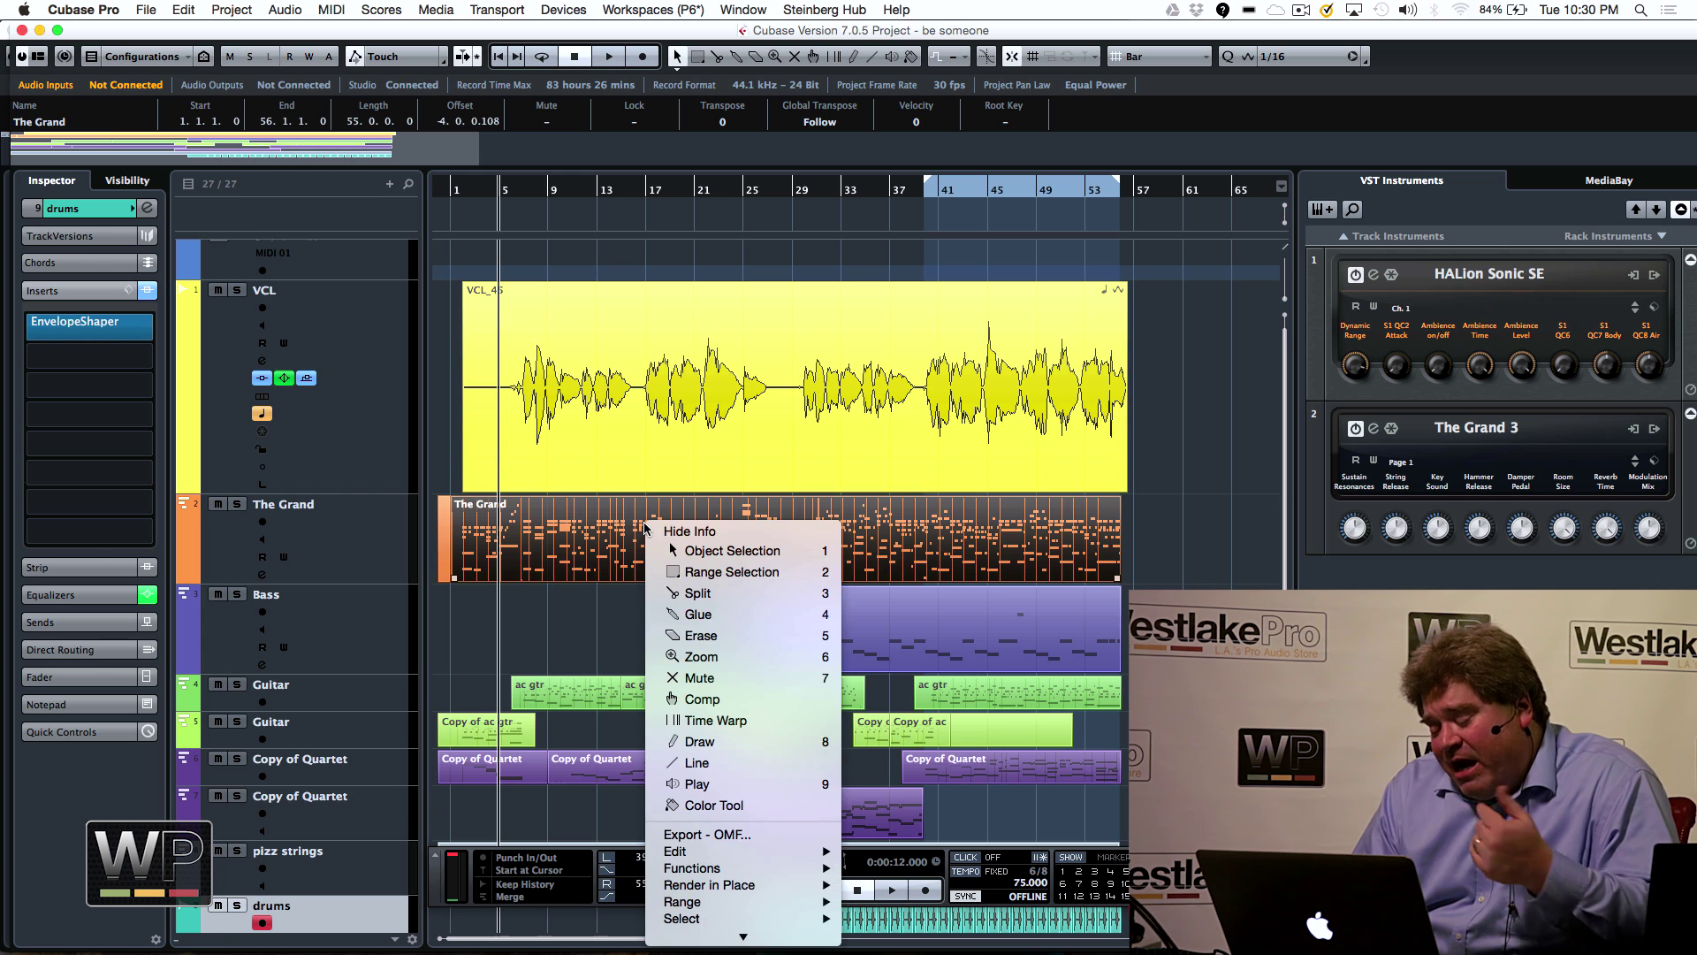
pyautogui.scroll(-5, 657, 549)
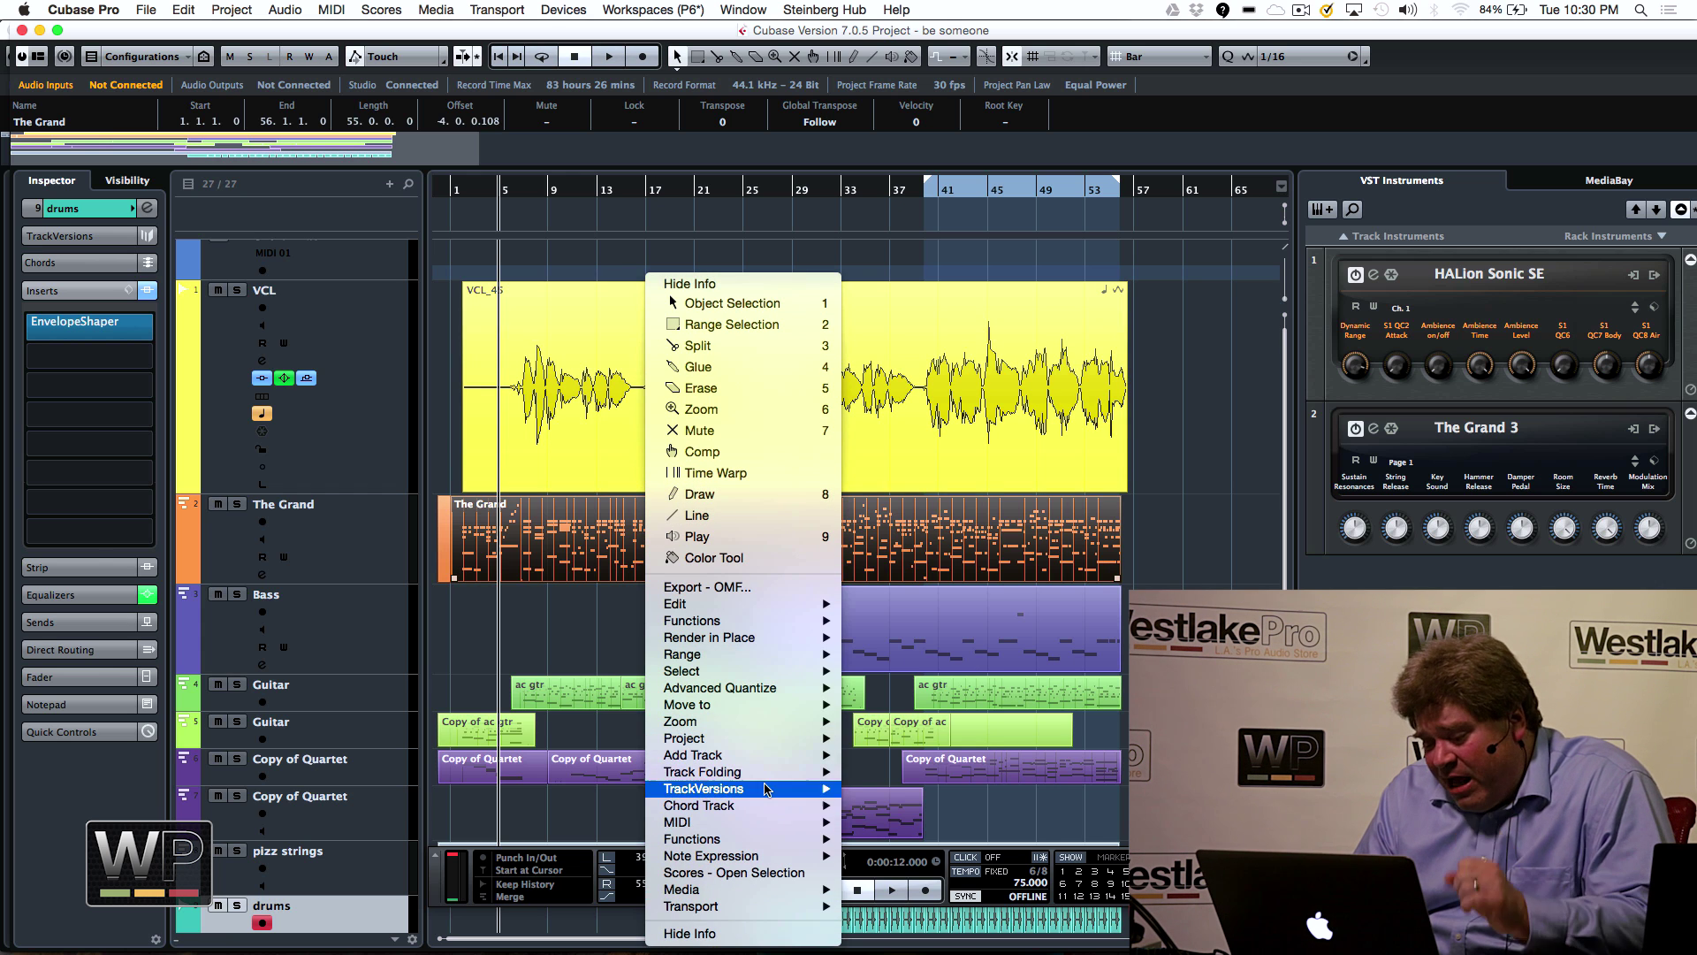
pyautogui.moveTo(771, 807)
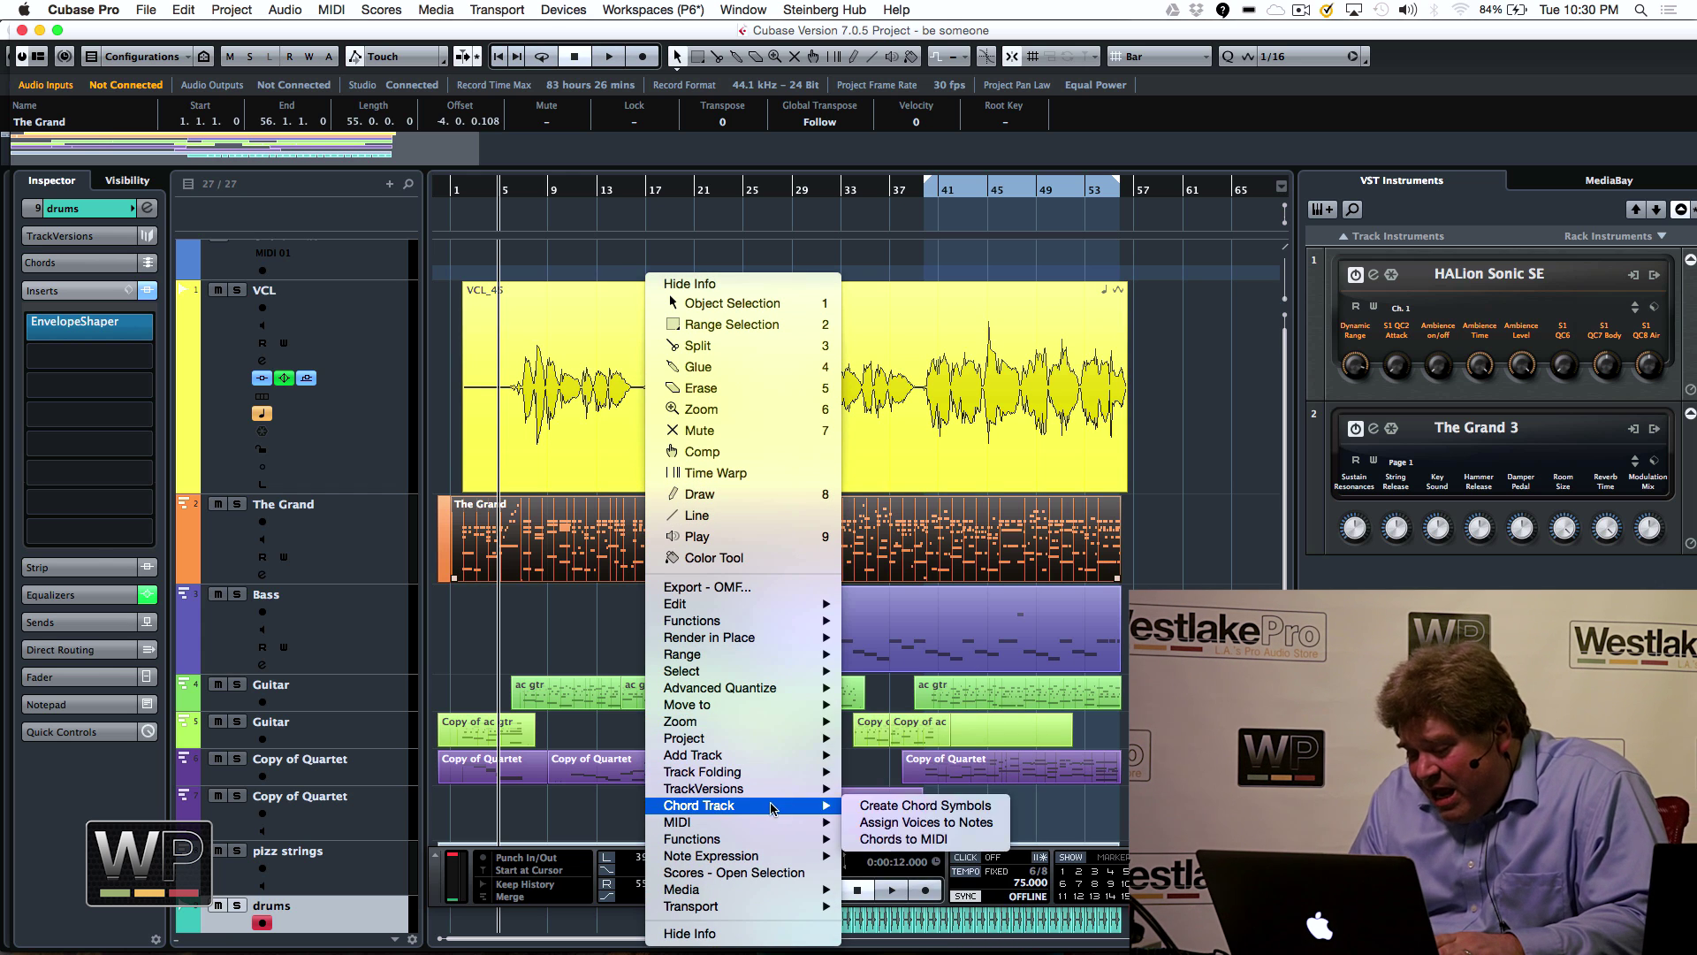
pyautogui.click(900, 806)
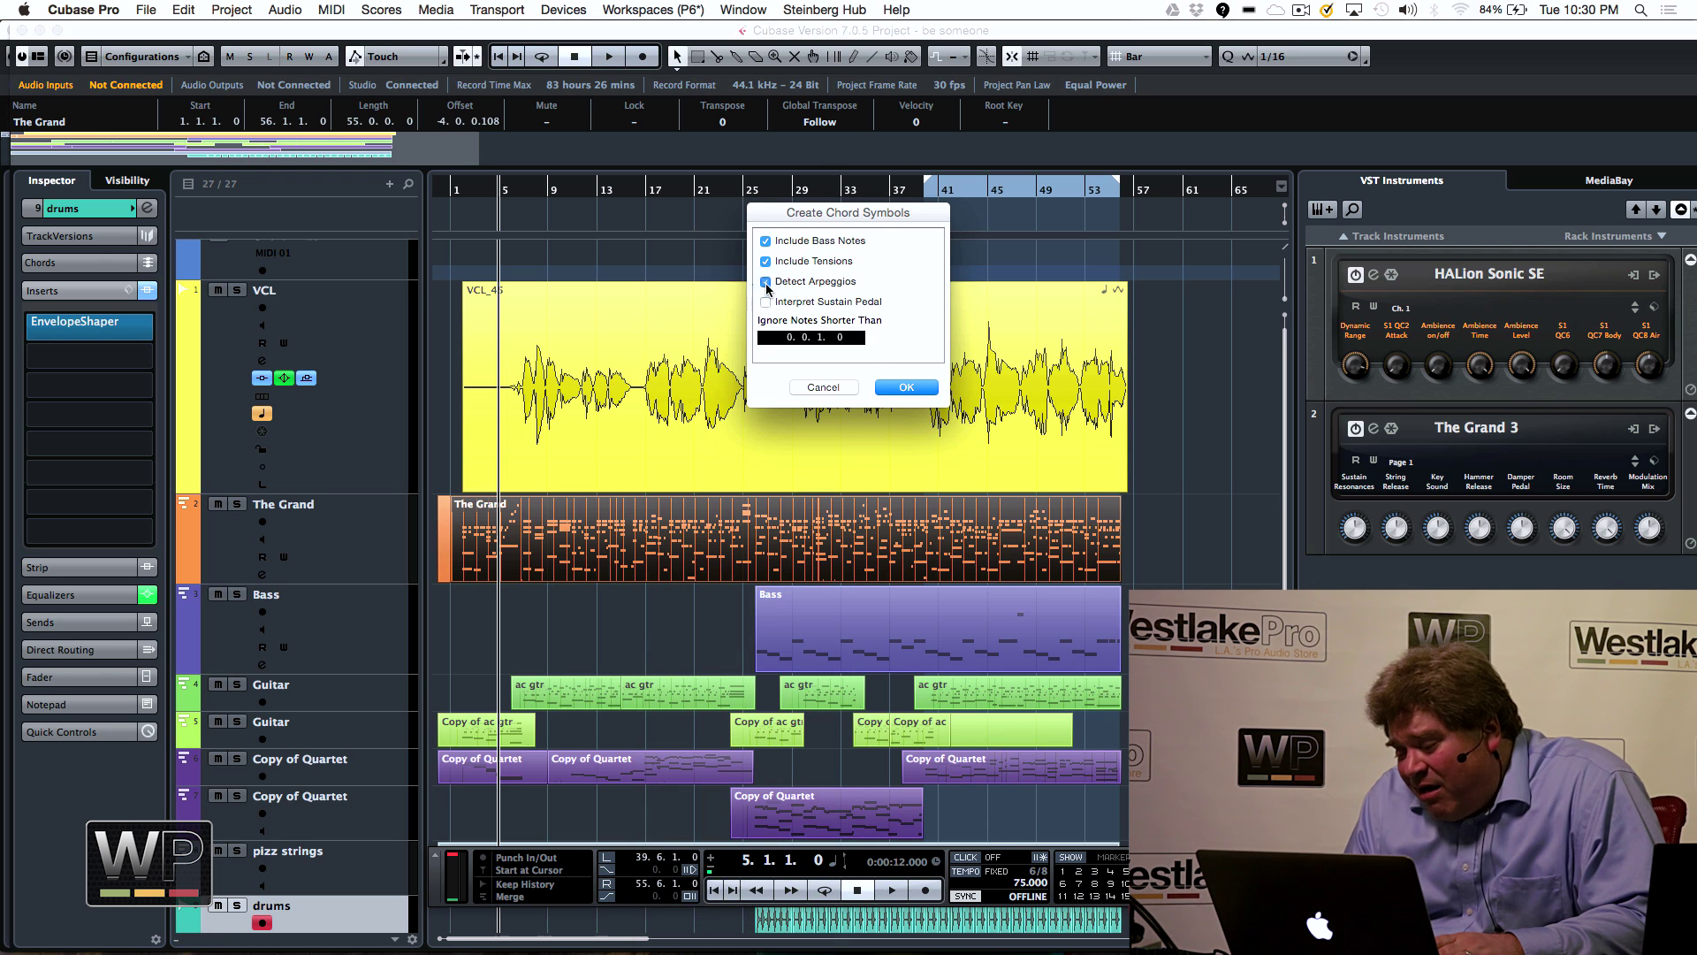
pyautogui.click(906, 389)
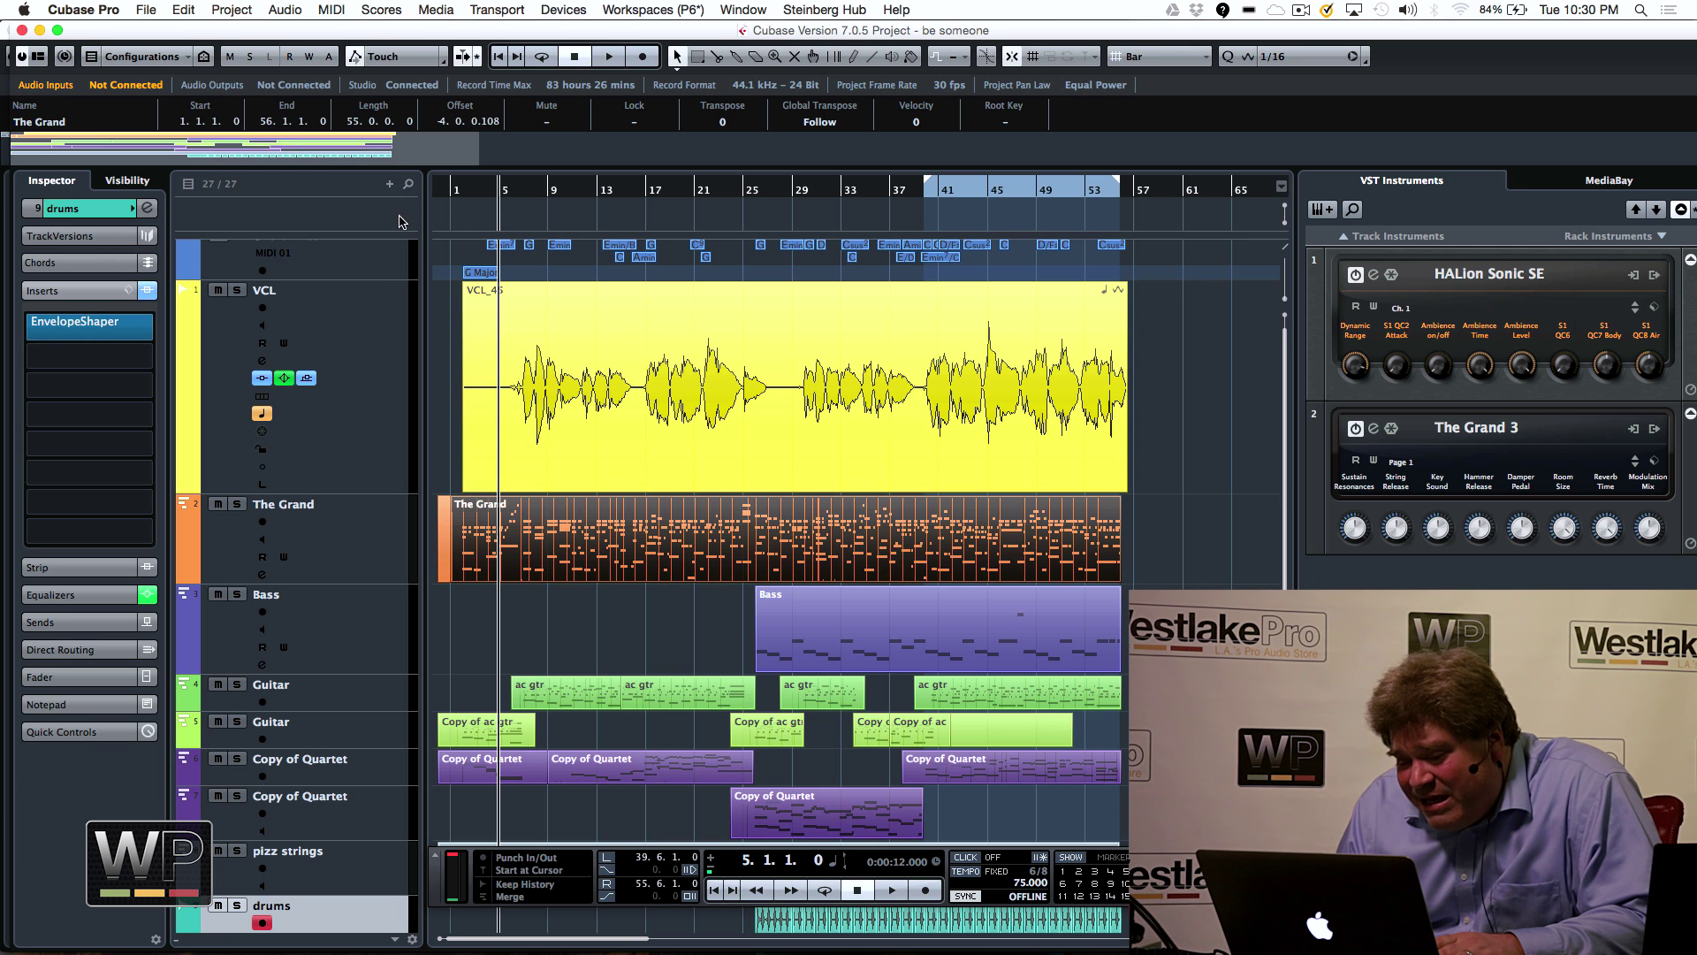
pyautogui.moveTo(451, 190); pyautogui.dragTo(460, 202)
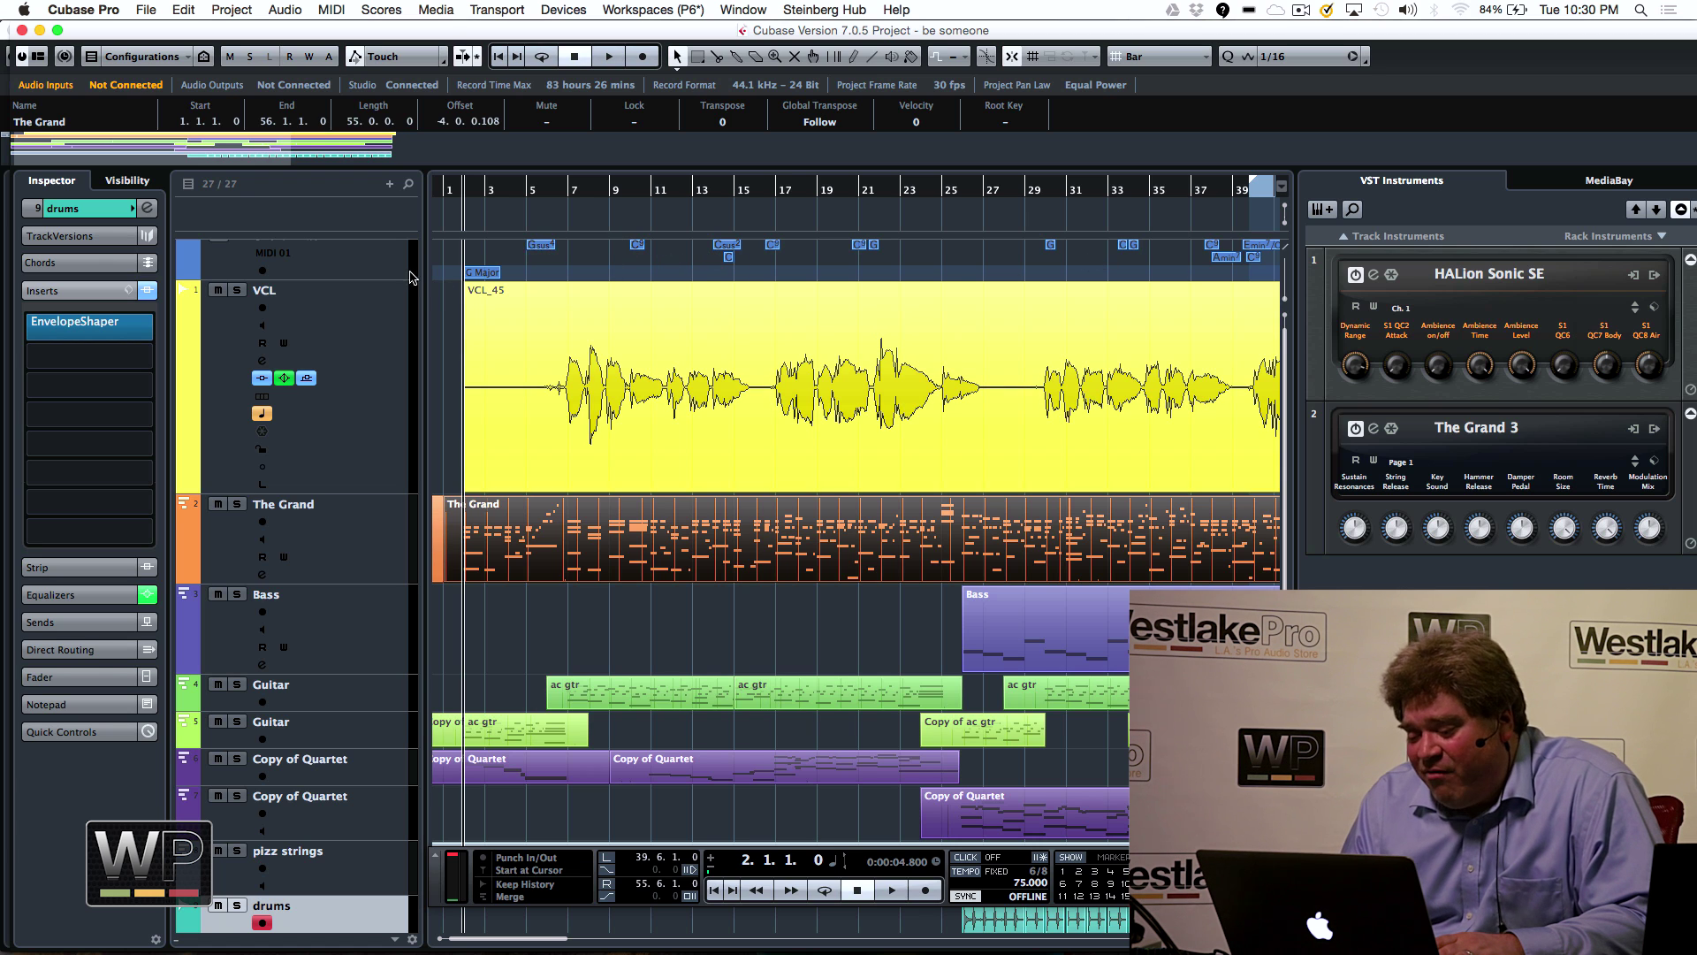
# Make the chord track taller and zoom in on bars 2 to 13
pyautogui.moveTo(390, 278); pyautogui.dragTo(399, 314)
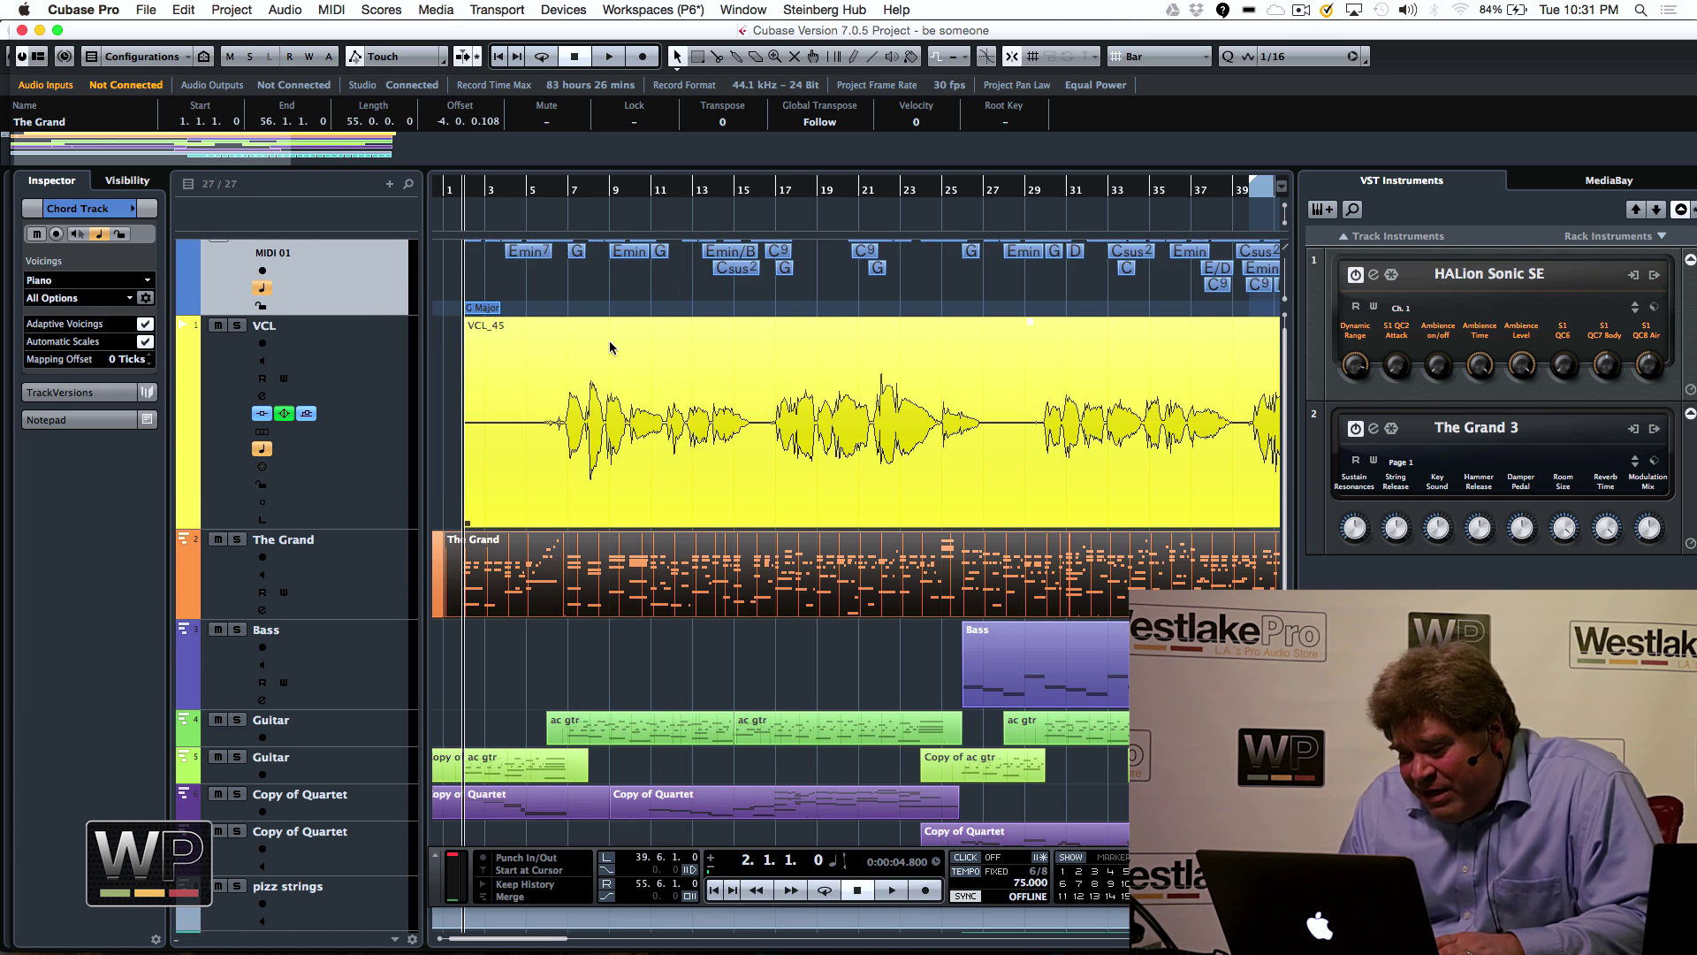
pyautogui.moveTo(530, 276); pyautogui.dragTo(549, 295)
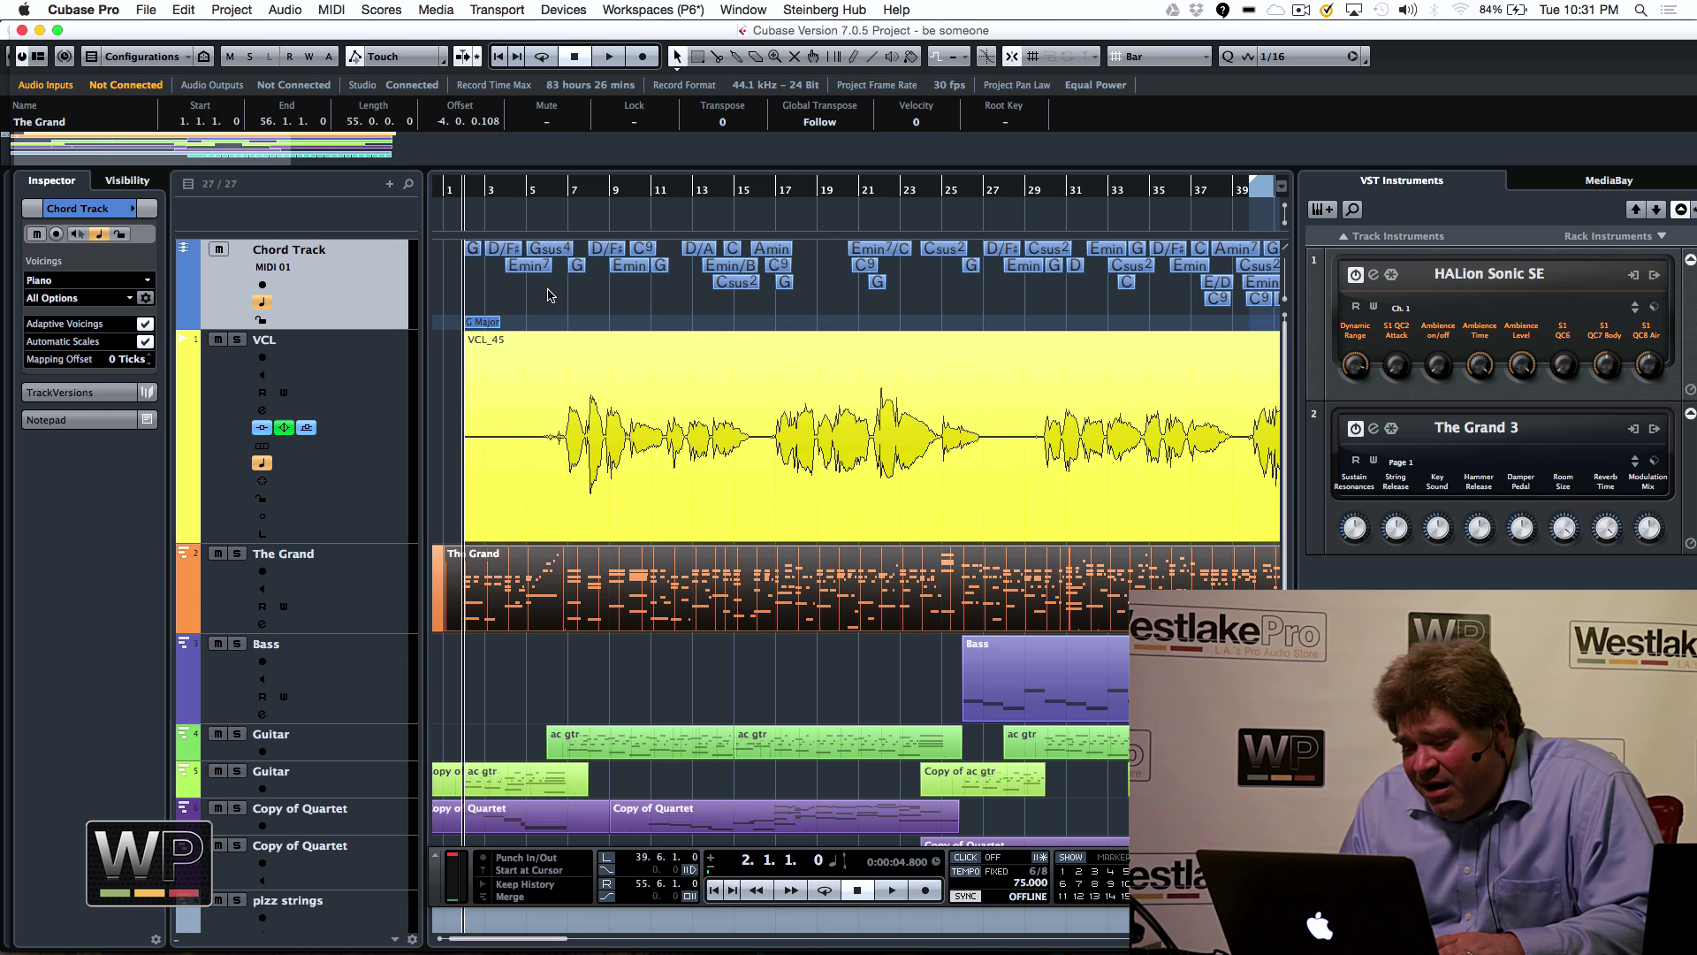
pyautogui.moveTo(471, 187); pyautogui.dragTo(431, 223)
# Play the opening bars with the generated chords, then zoom out to bars 1–28
pyautogui.press('space')
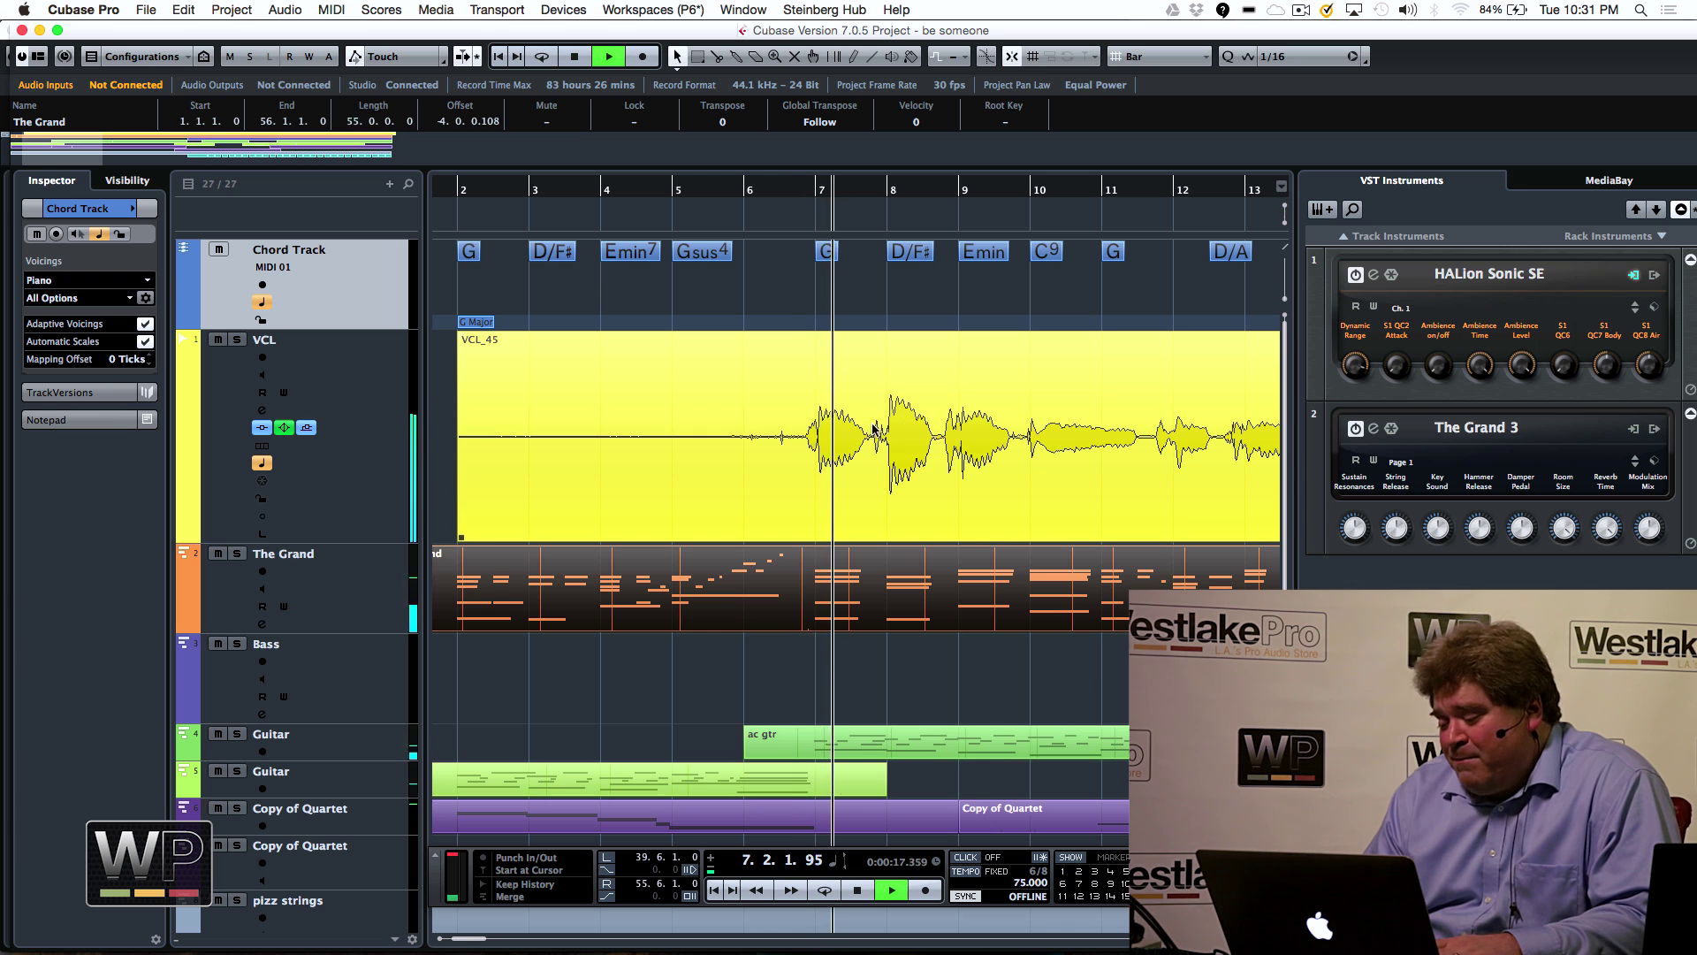
pyautogui.press('space')
pyautogui.press('g')
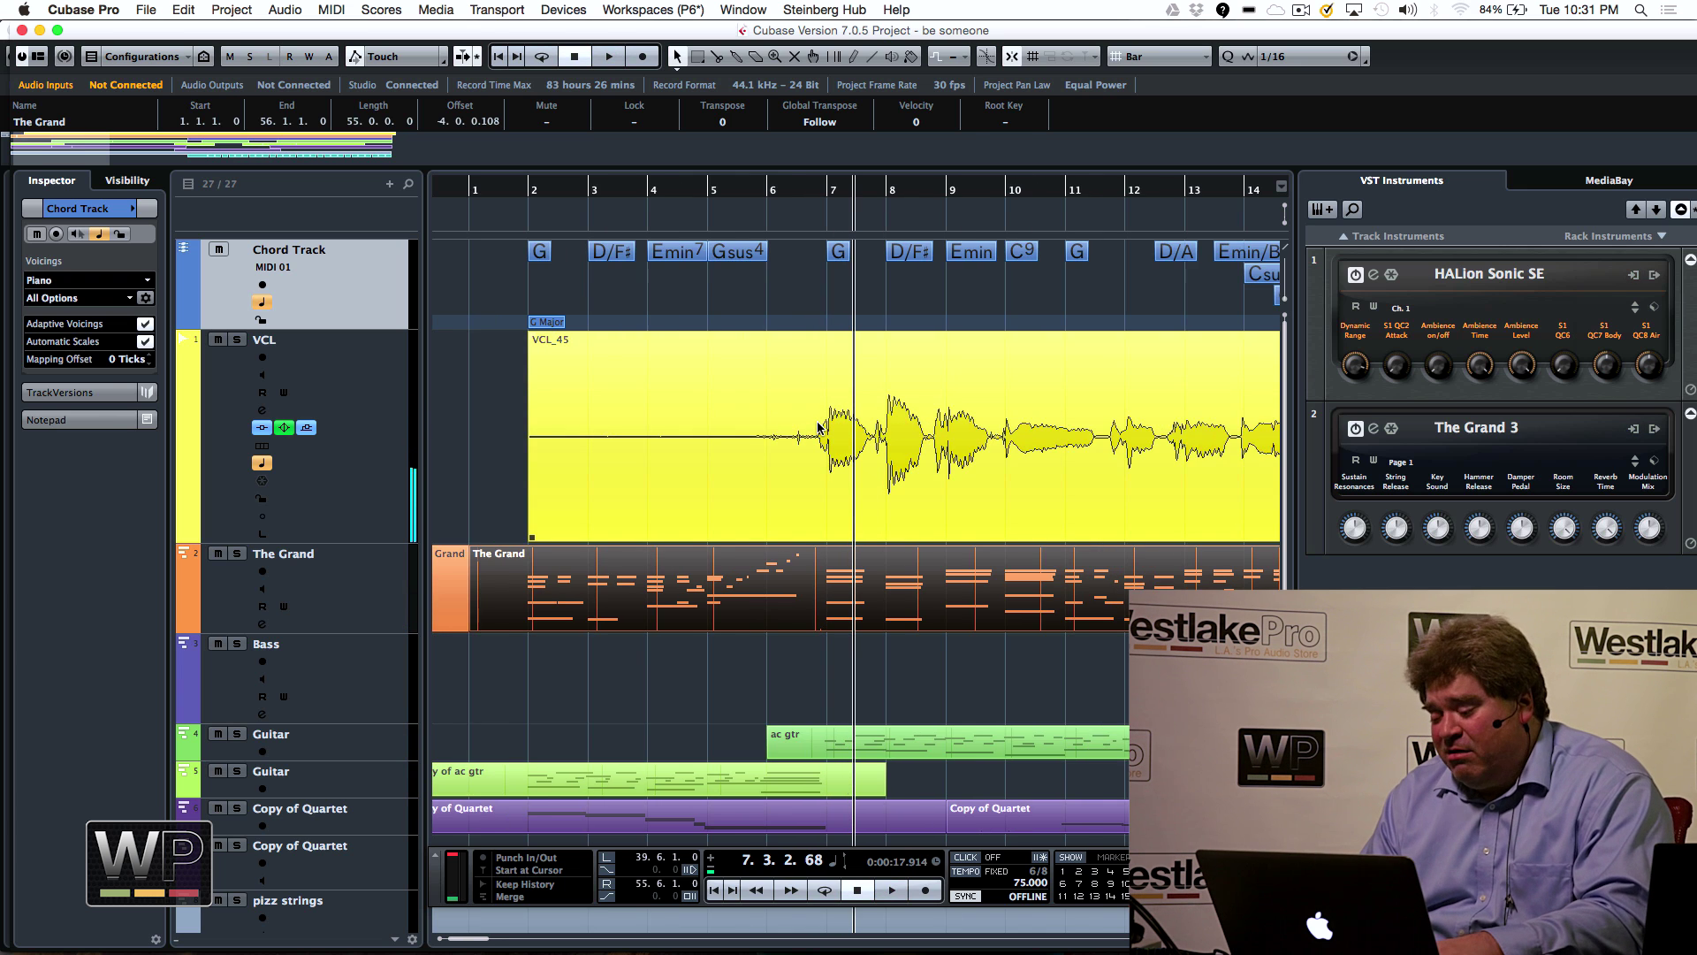
pyautogui.press('g')
pyautogui.press('g')
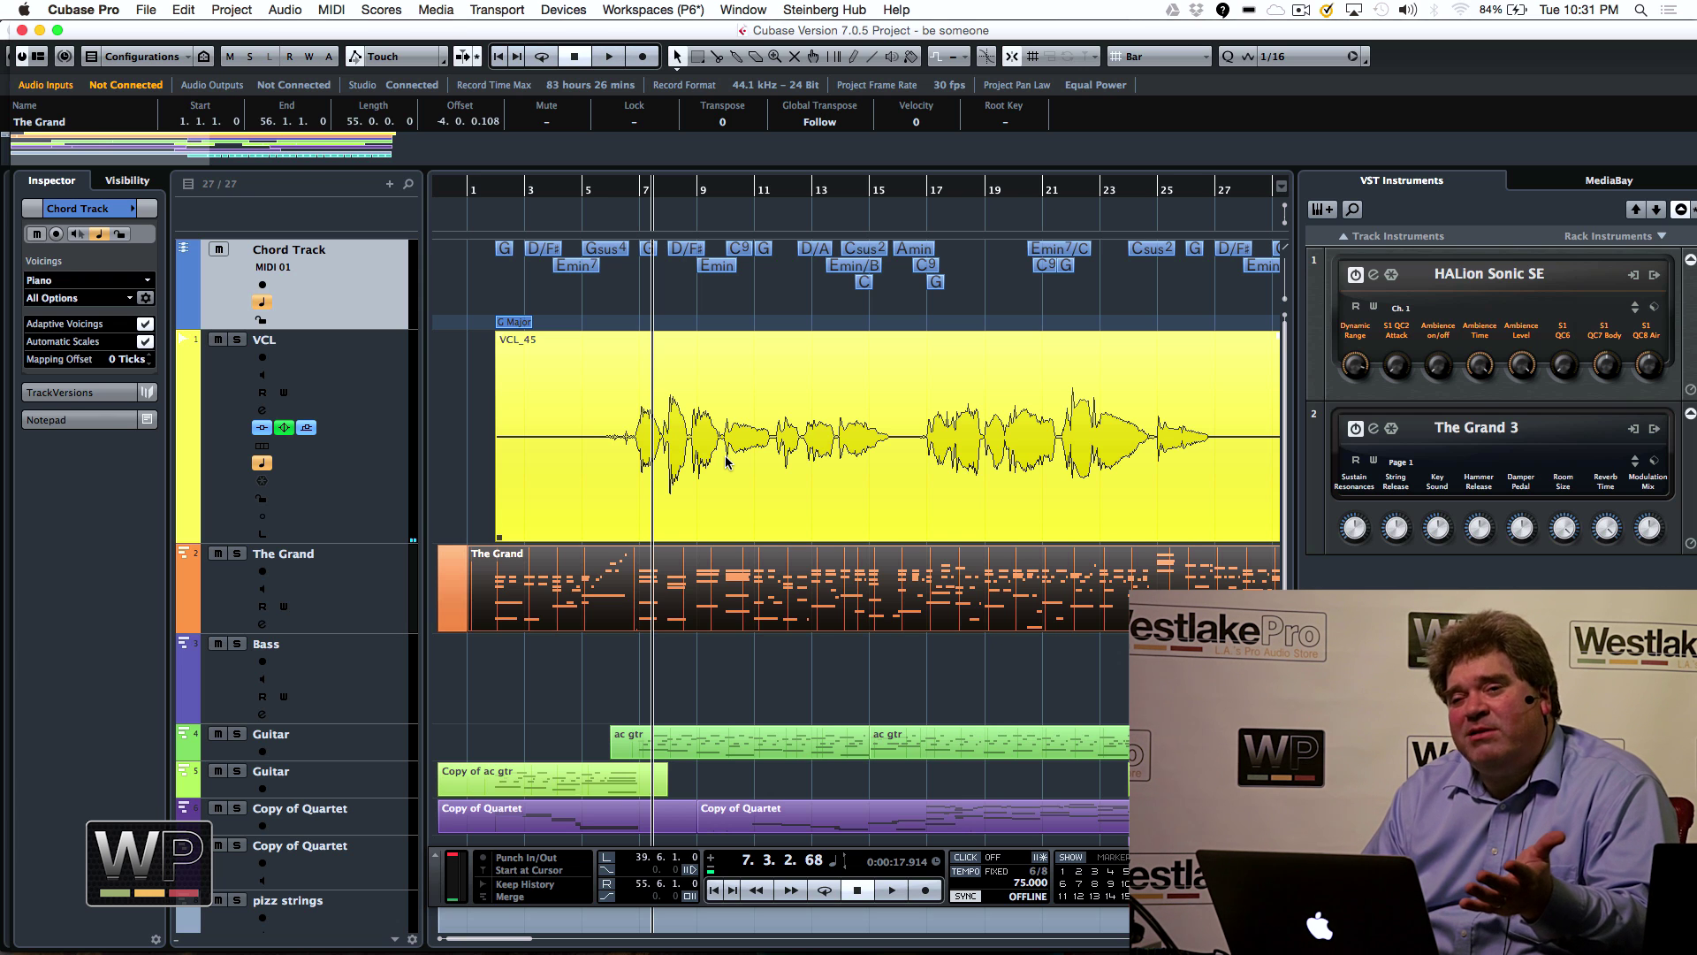
# Open the VCL_45 vocal in the Sample Editor, maximized to full screen
pyautogui.doubleClick(727, 460)
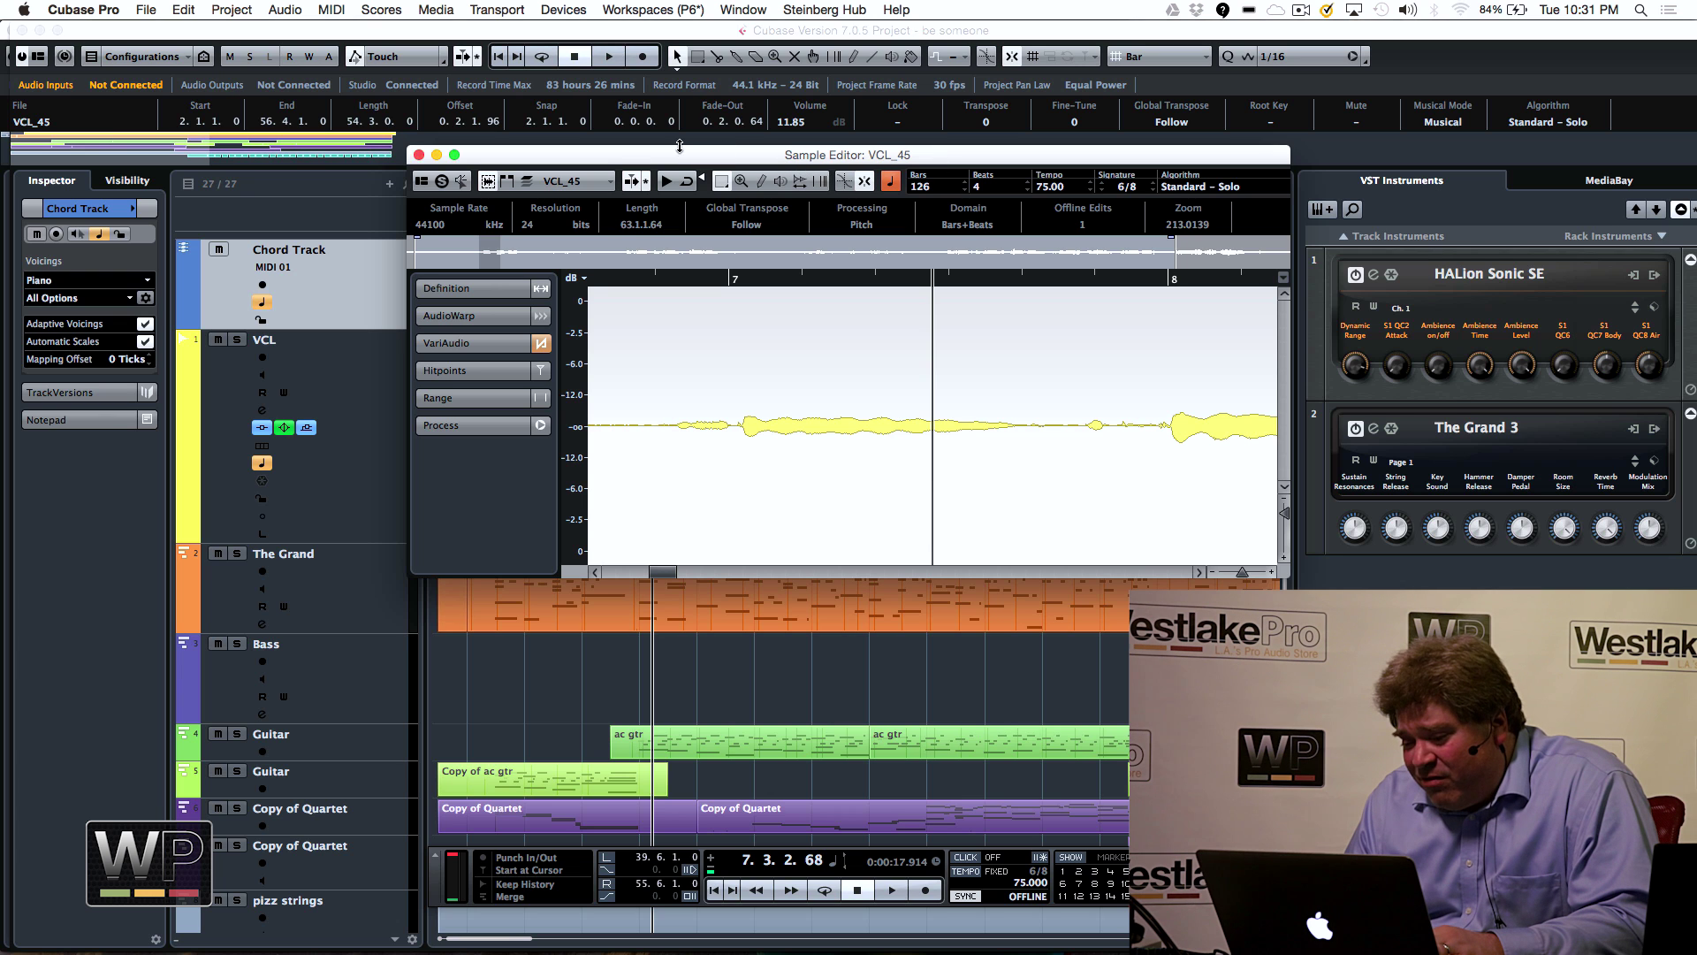
pyautogui.moveTo(673, 160); pyautogui.dragTo(449, 141)
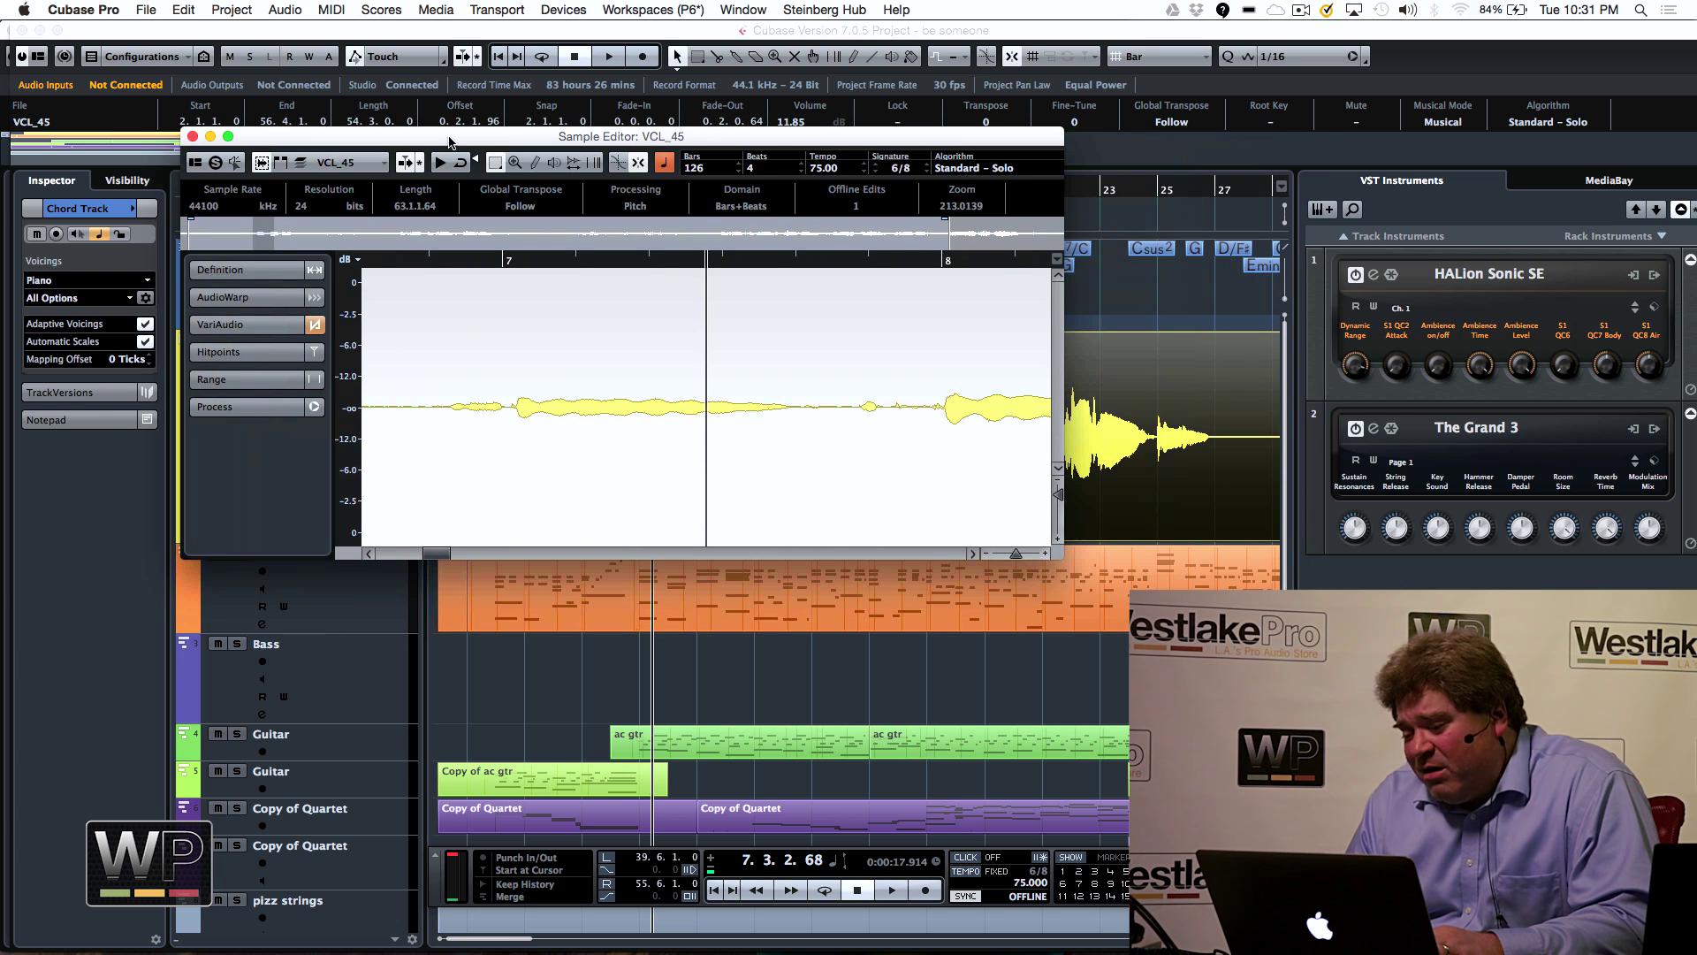
pyautogui.click(228, 136)
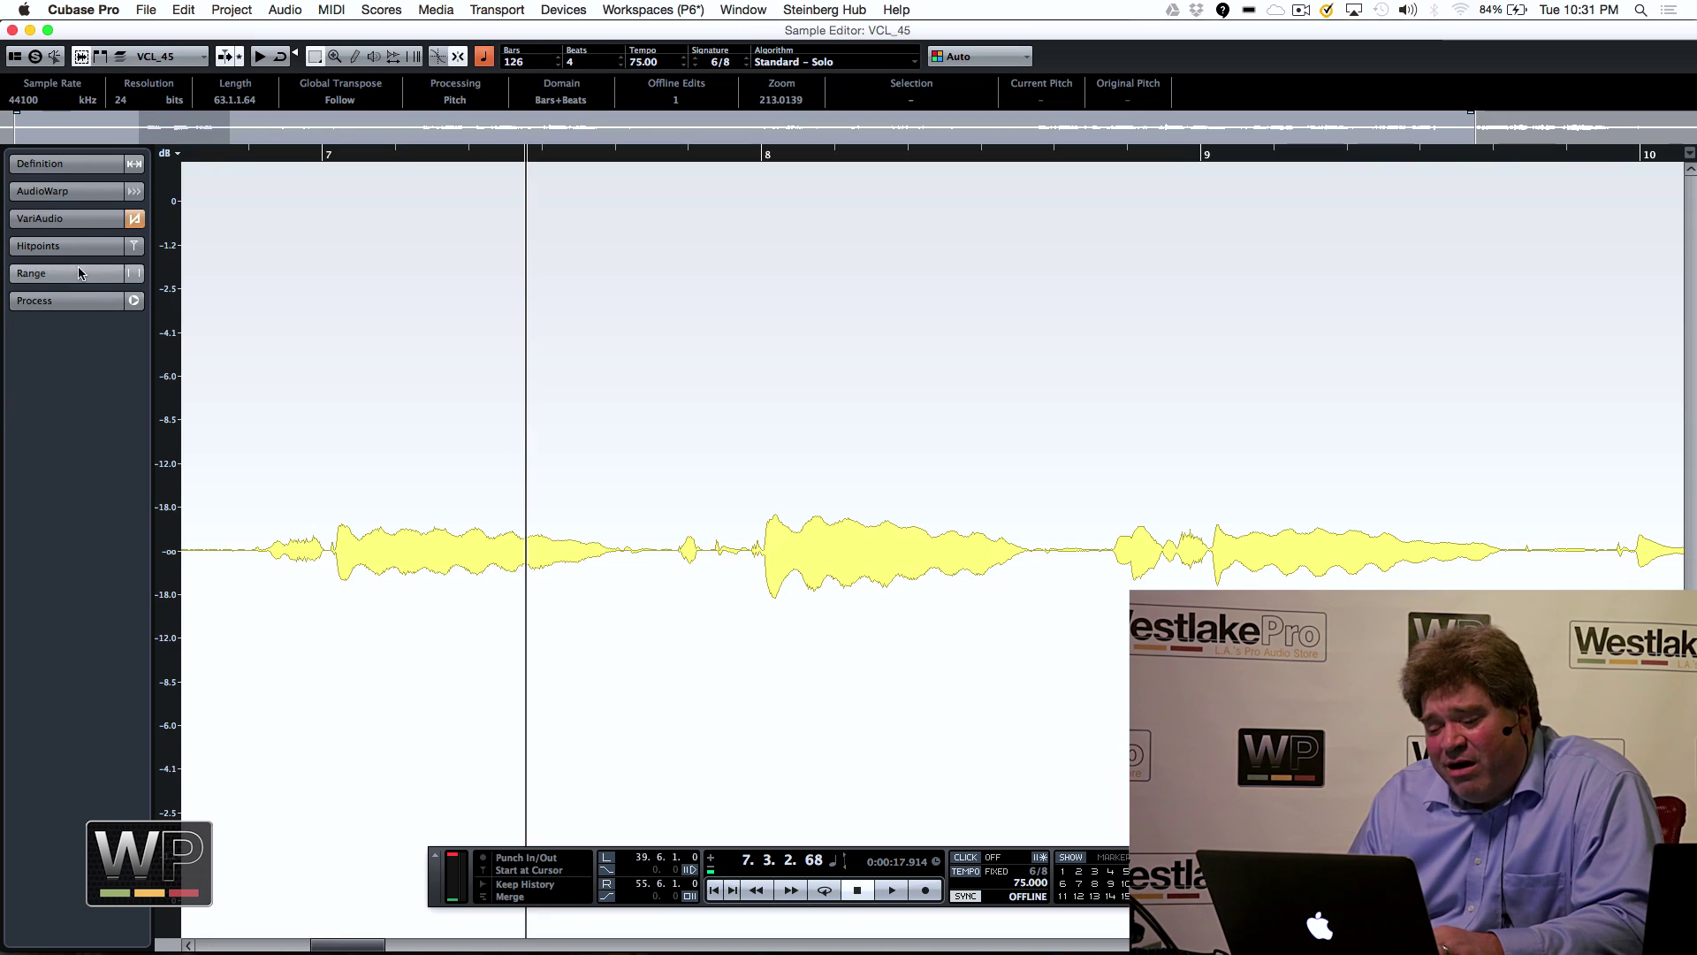
# Show VariAudio Pitch & Warp segments coloured by Chord Track
pyautogui.click(100, 215)
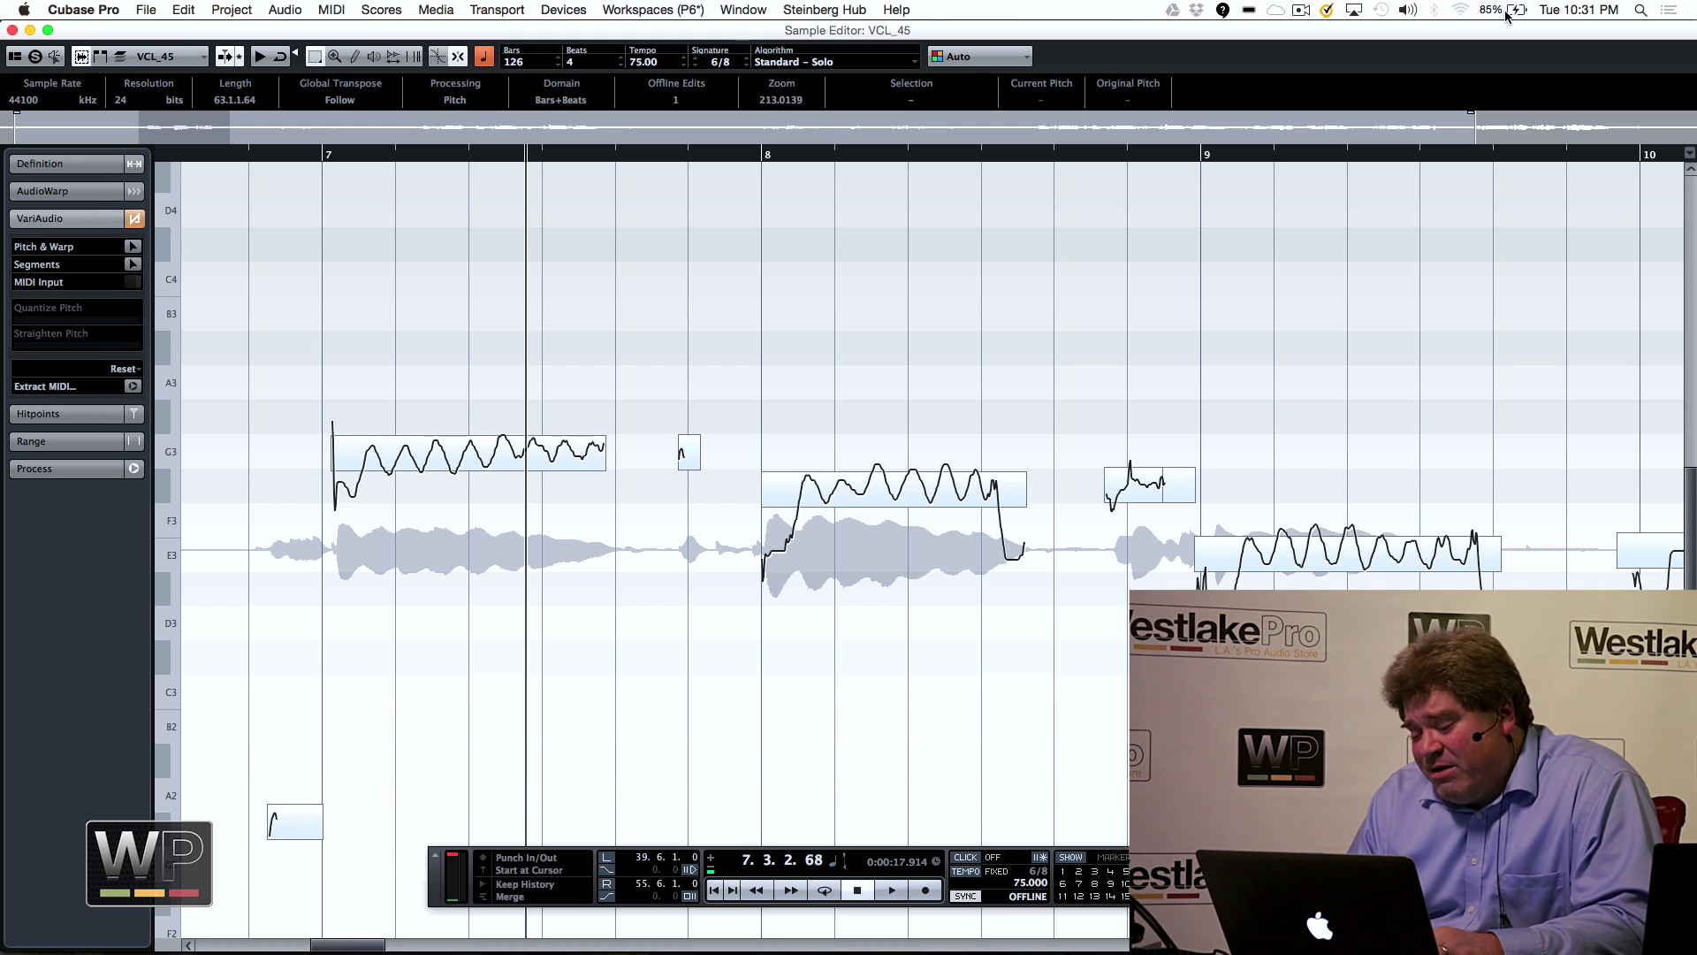
pyautogui.click(134, 248)
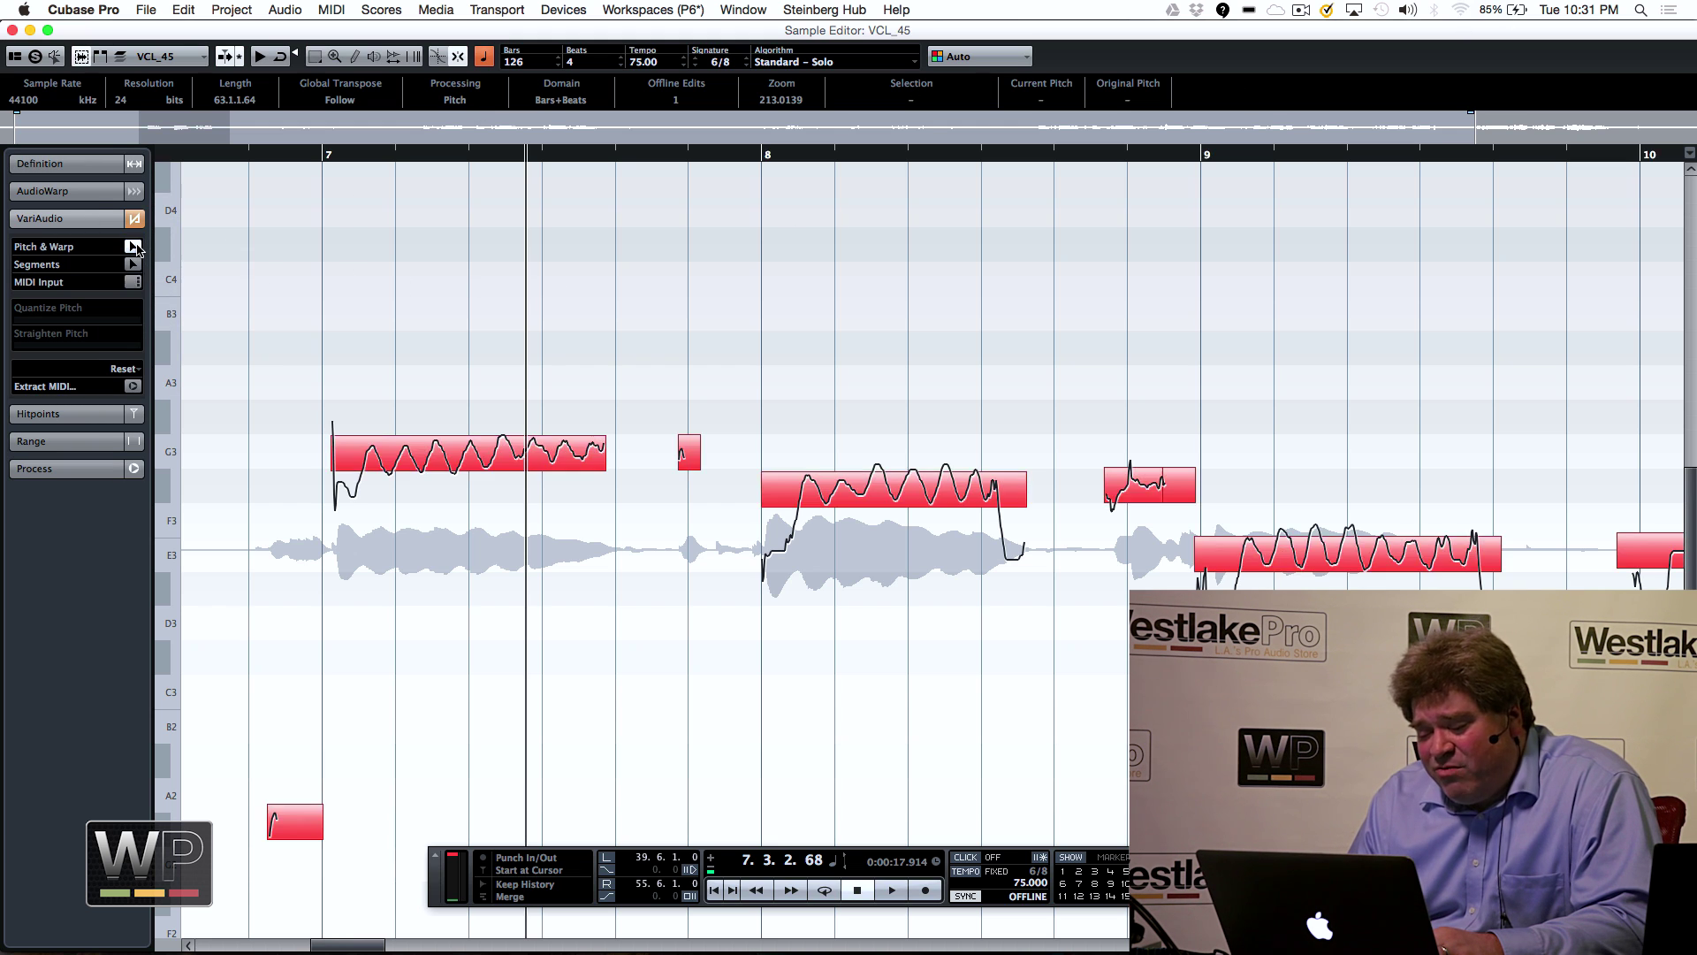
pyautogui.click(1006, 62)
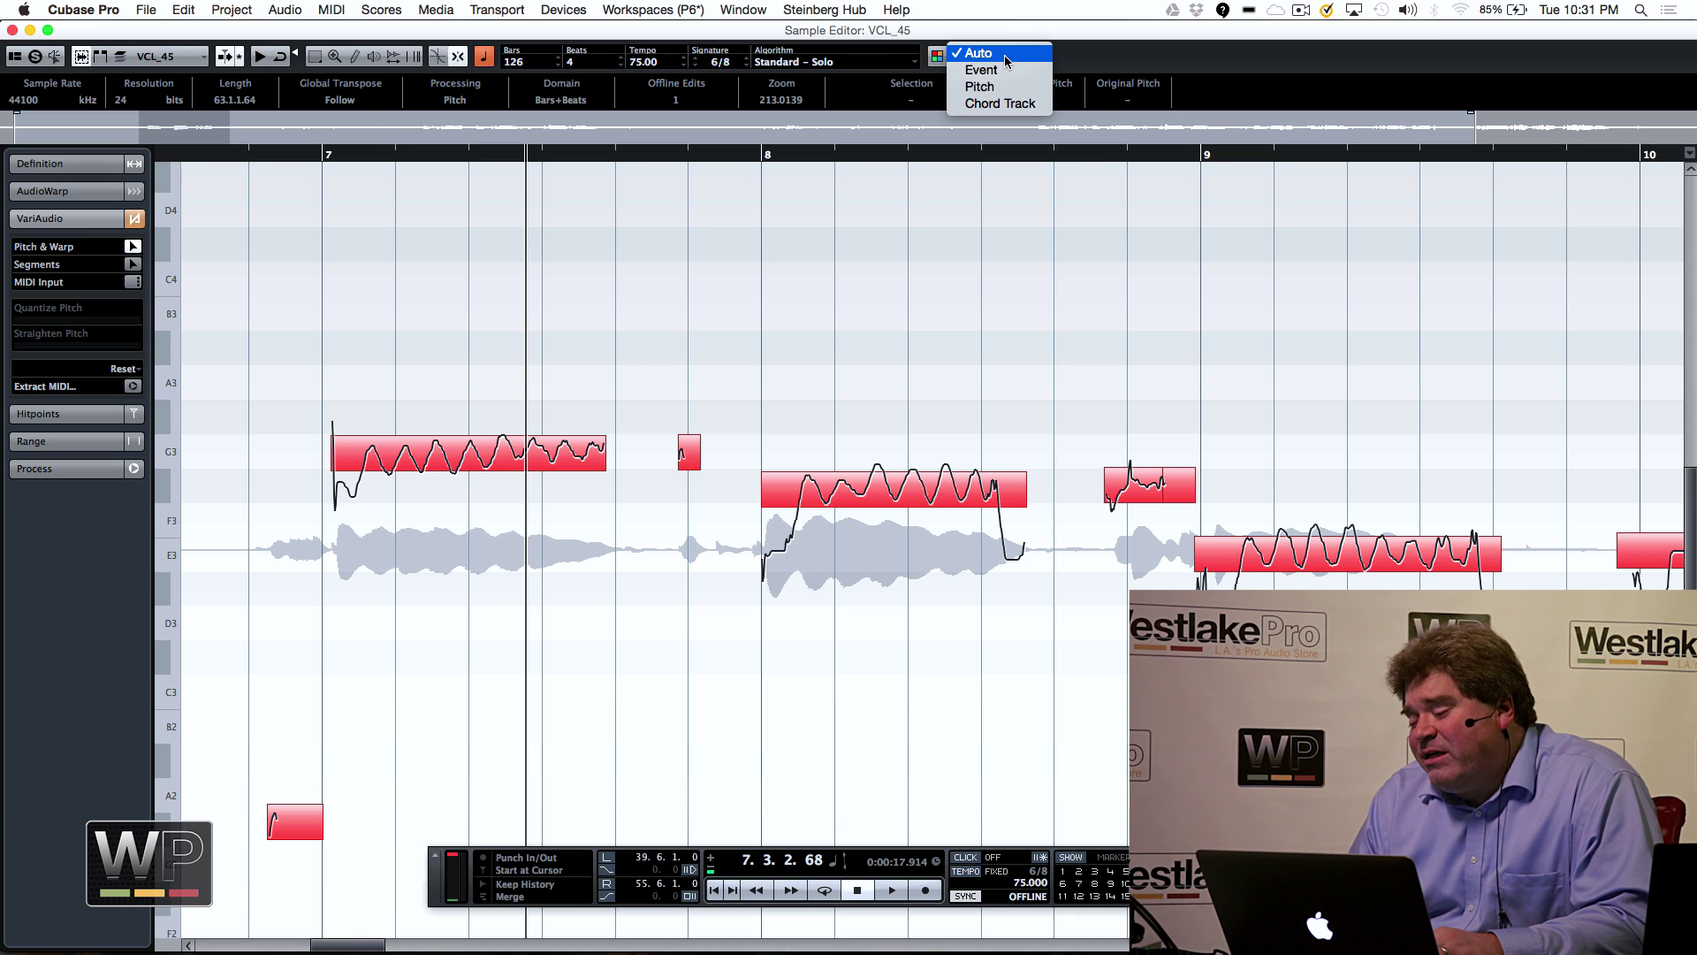
pyautogui.click(1001, 103)
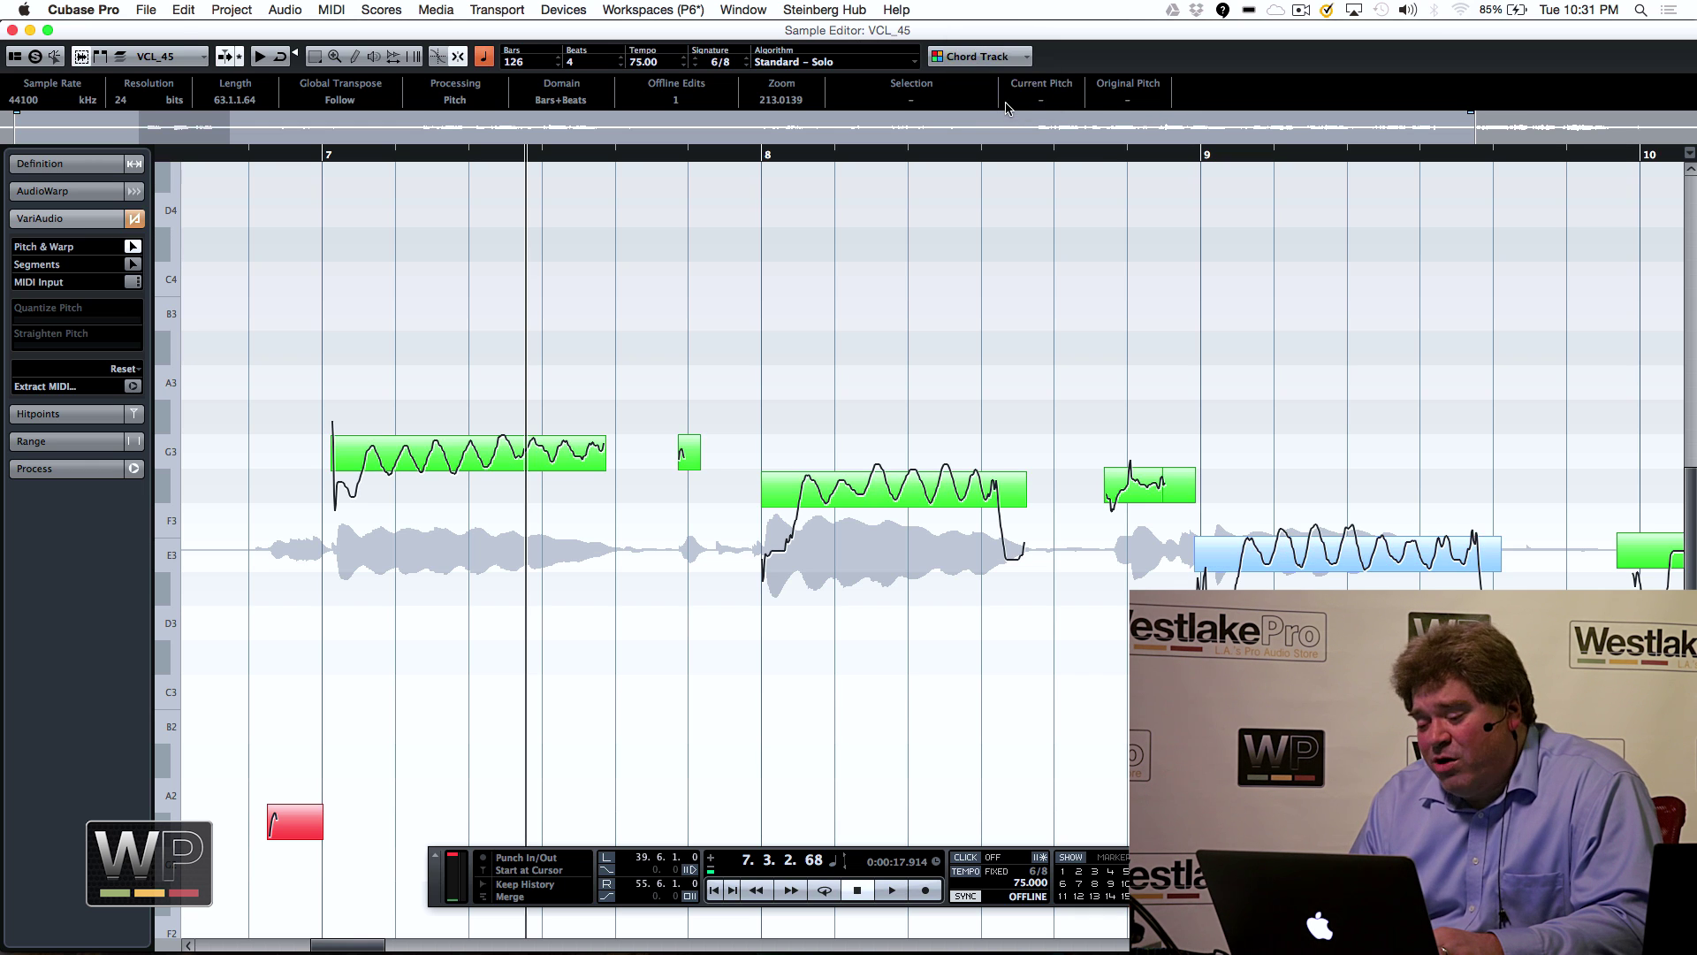
# Raise the bar-8 vocal segment to G#3 and audition it from bar 7
pyautogui.moveTo(370, 157); pyautogui.dragTo(328, 190)
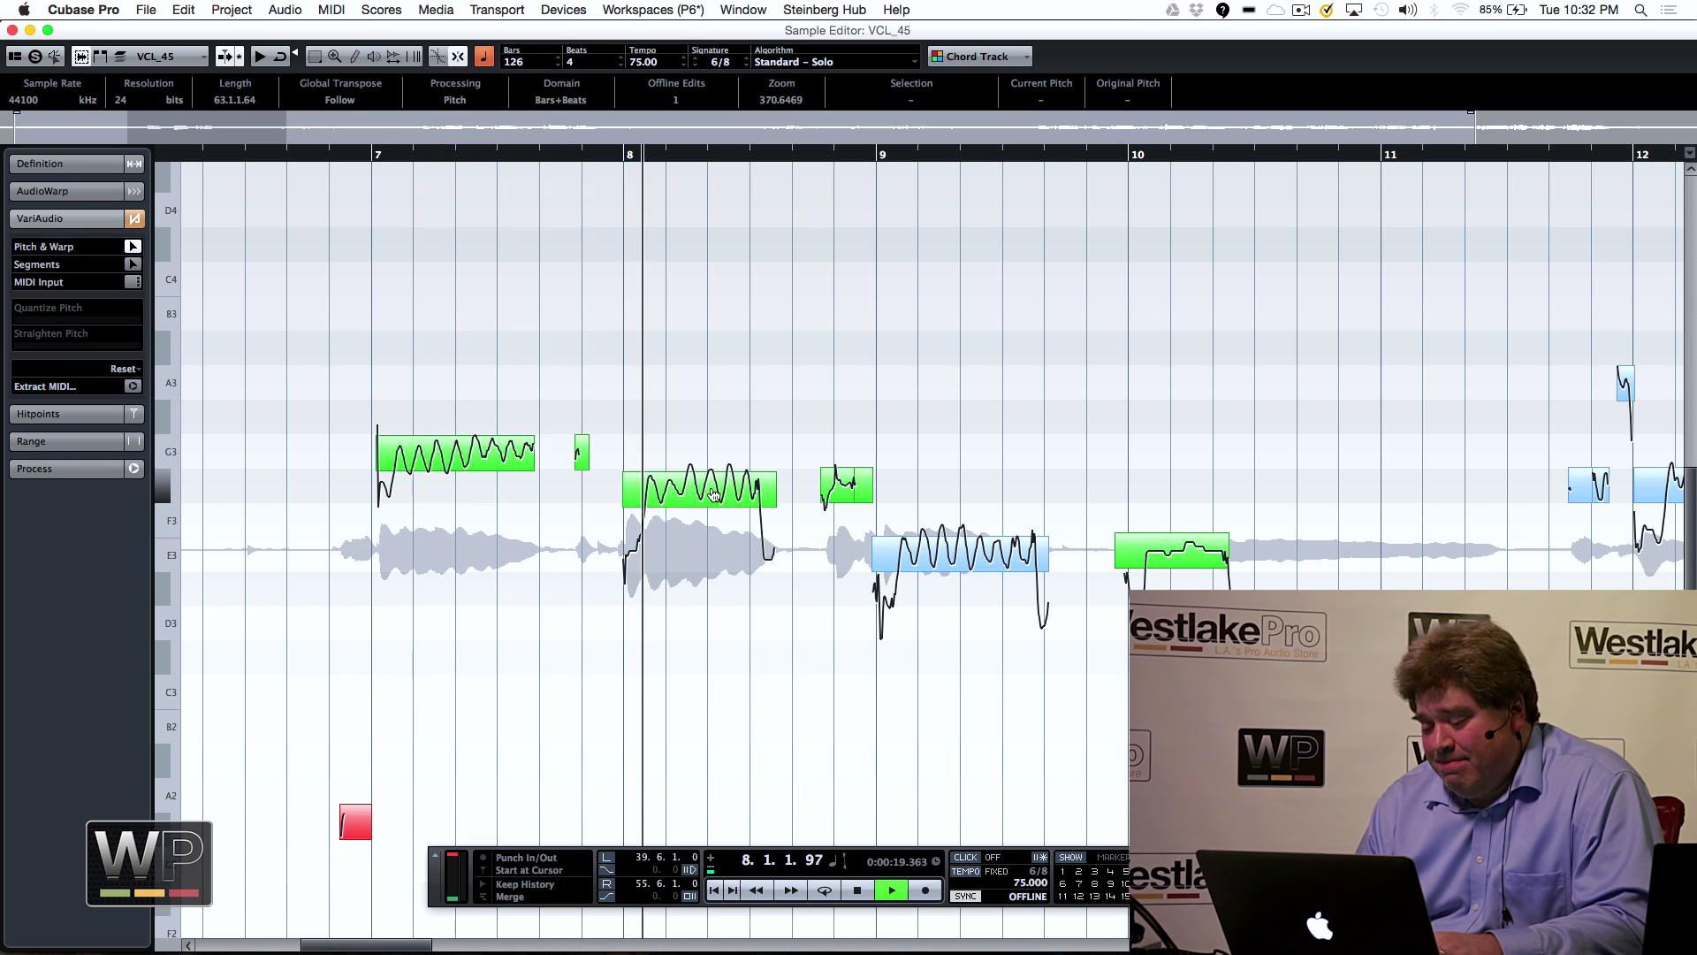
pyautogui.press('space')
pyautogui.moveTo(714, 495); pyautogui.dragTo(717, 422)
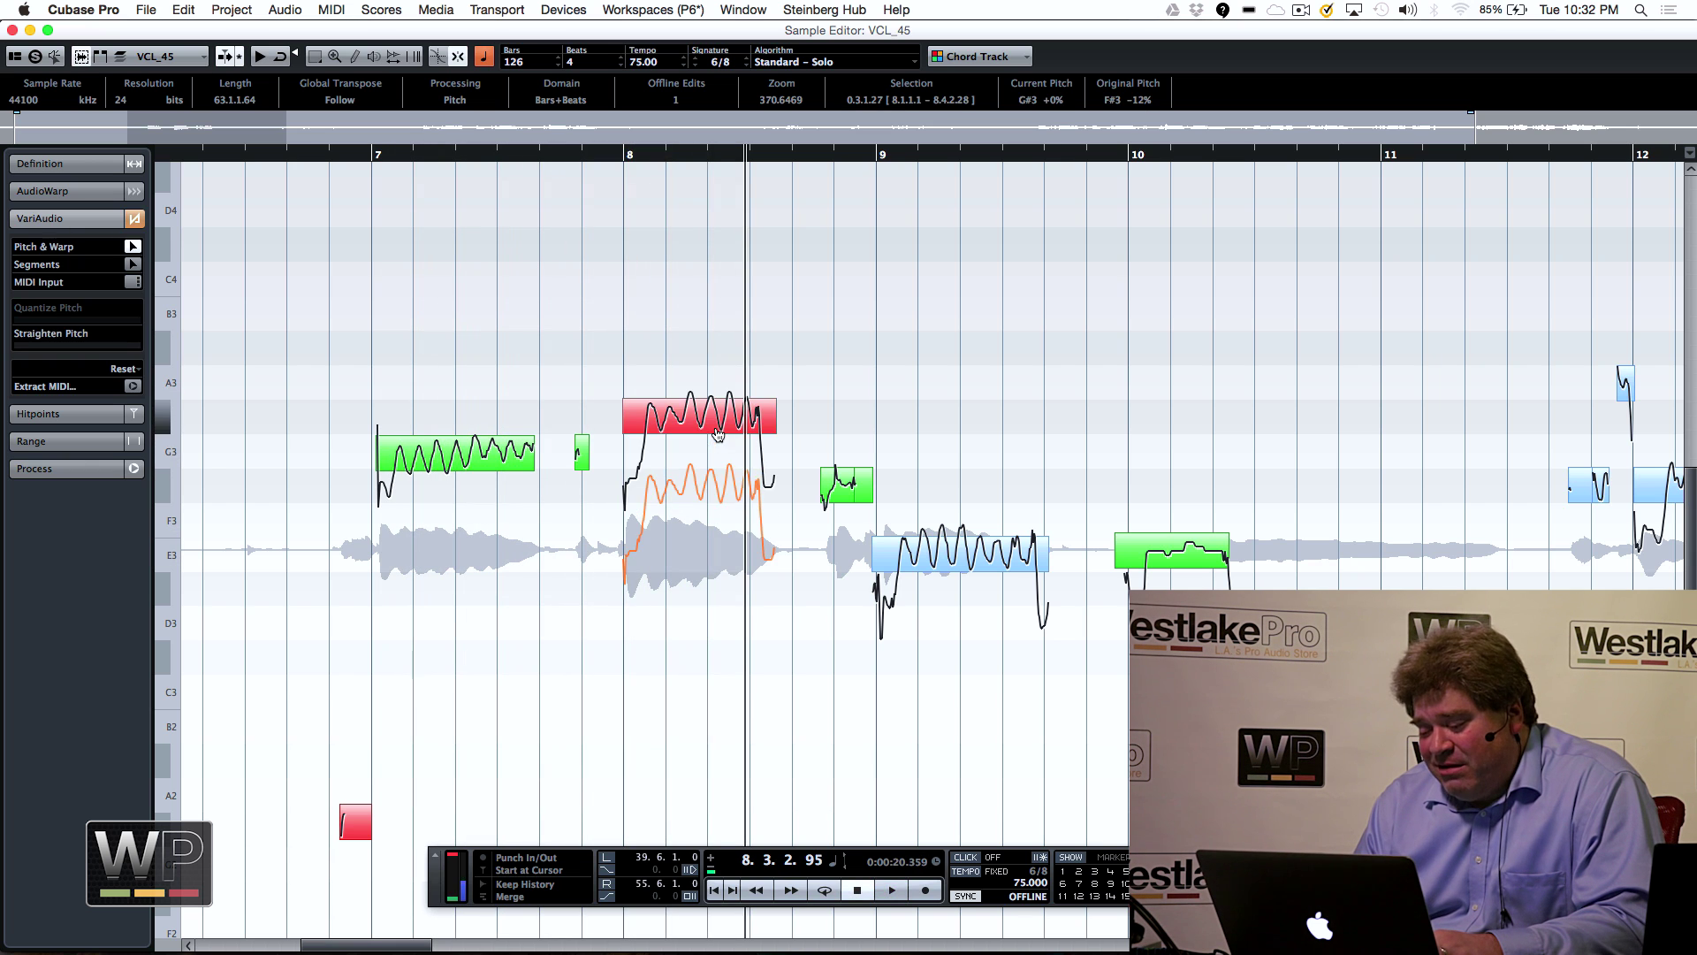
pyautogui.press('KP_0')
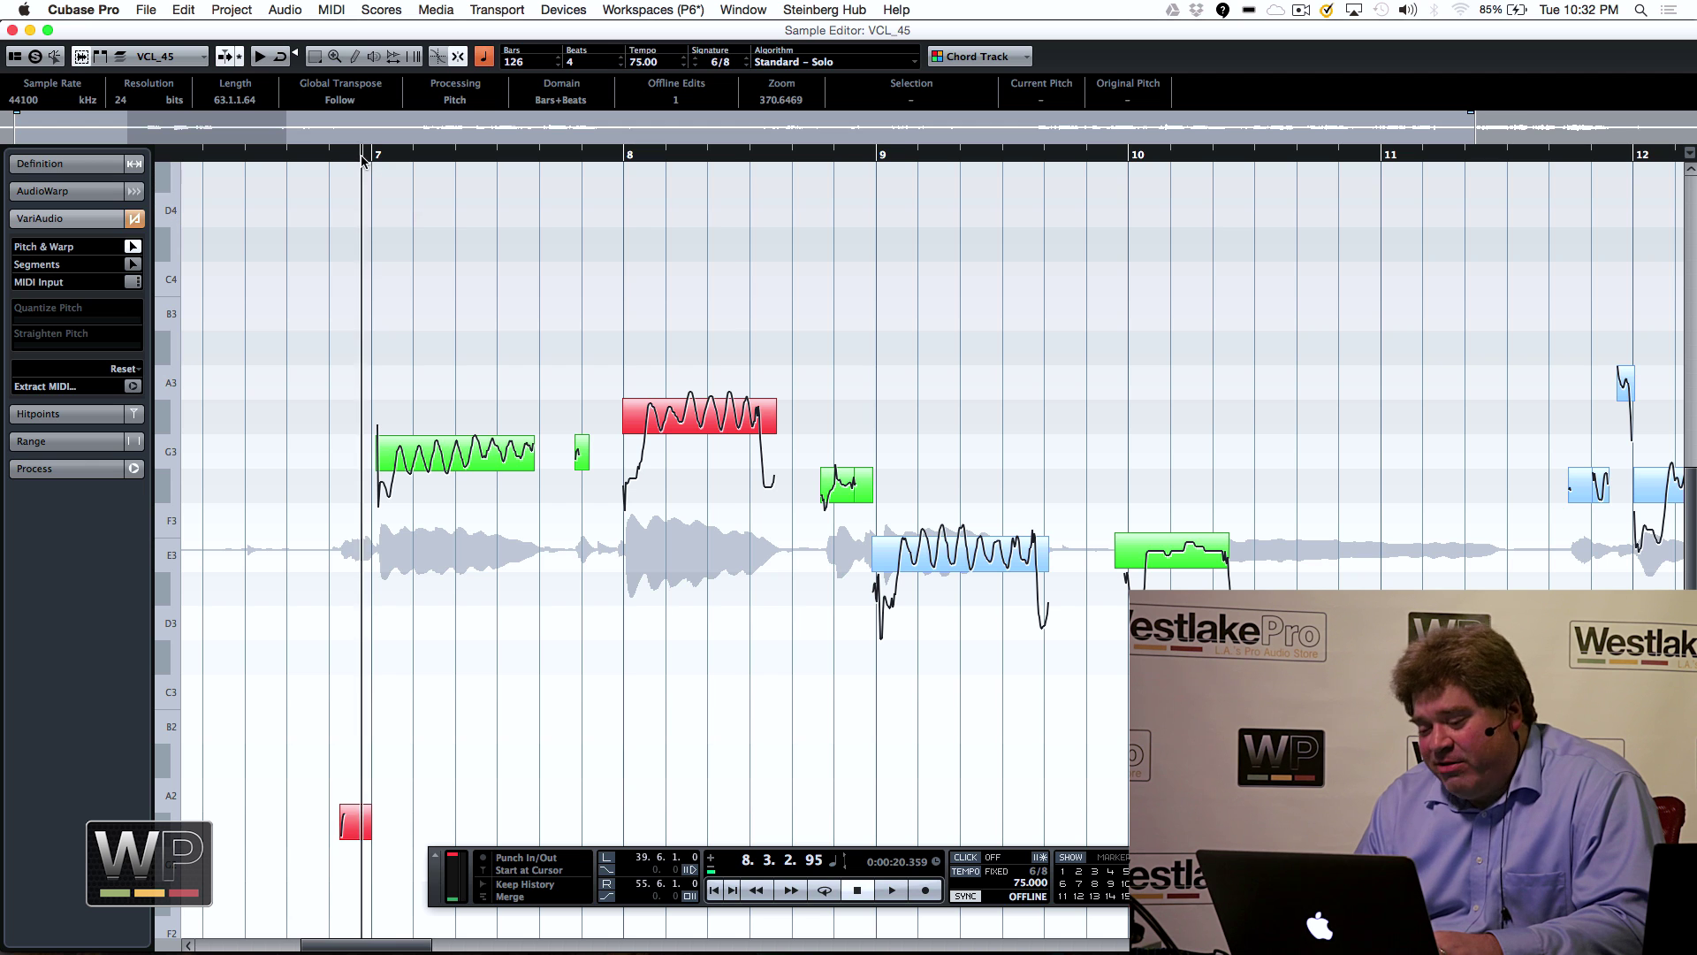
pyautogui.press('space')
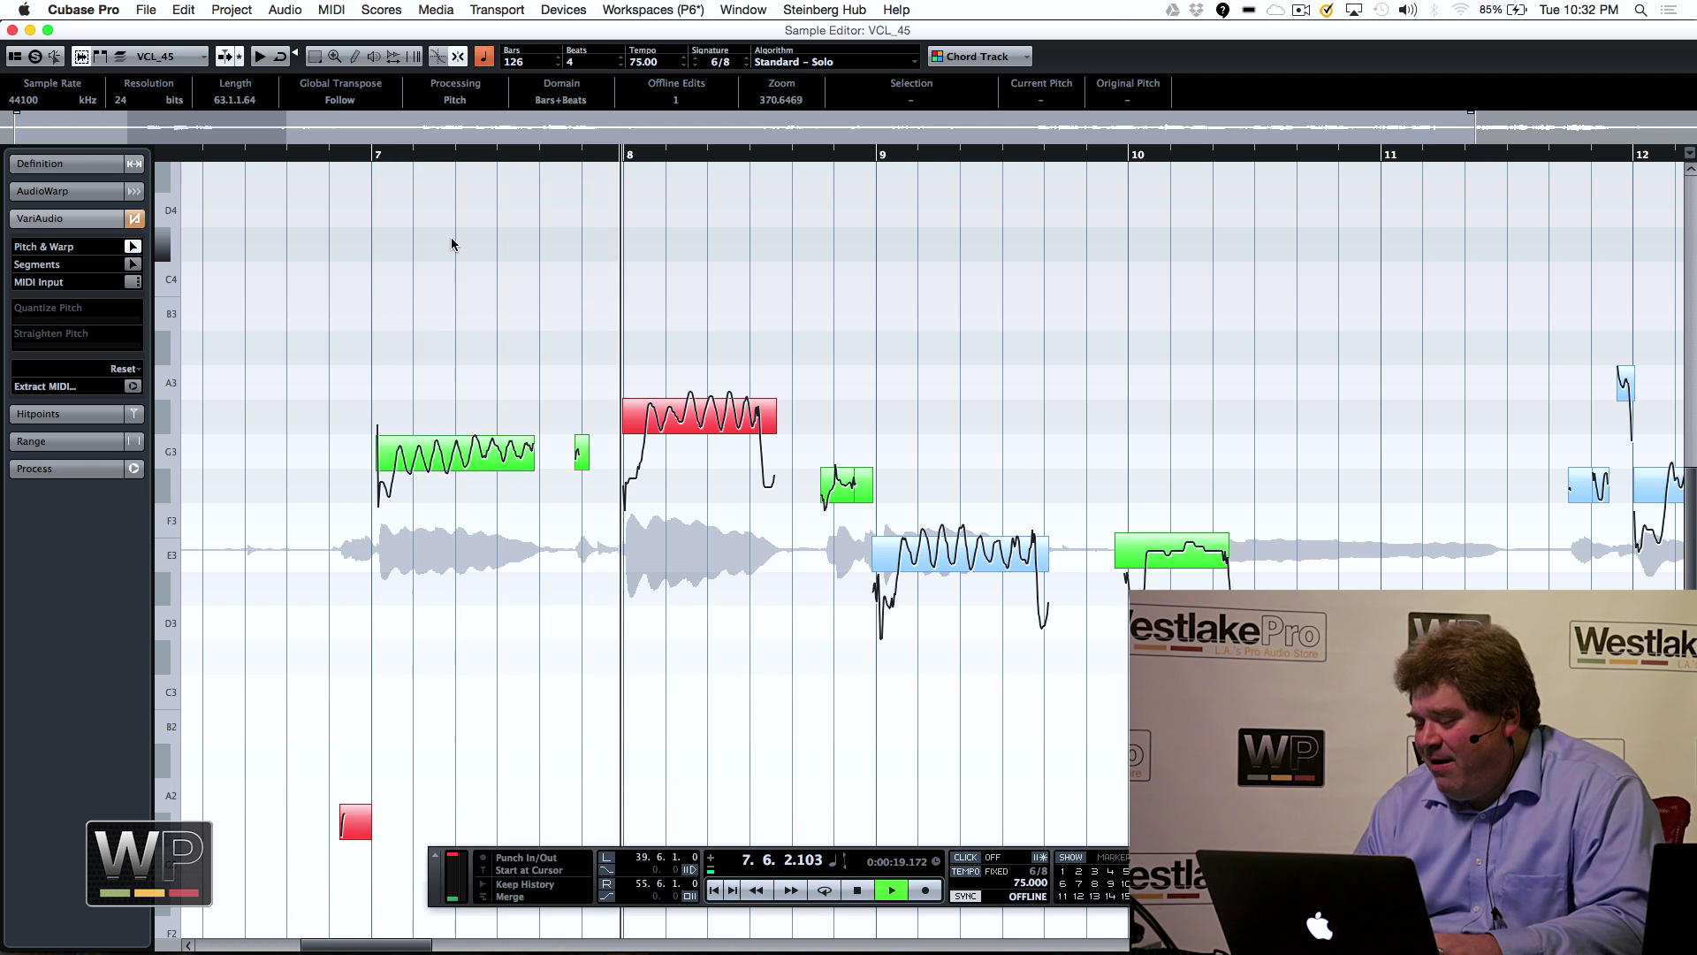
pyautogui.press('space')
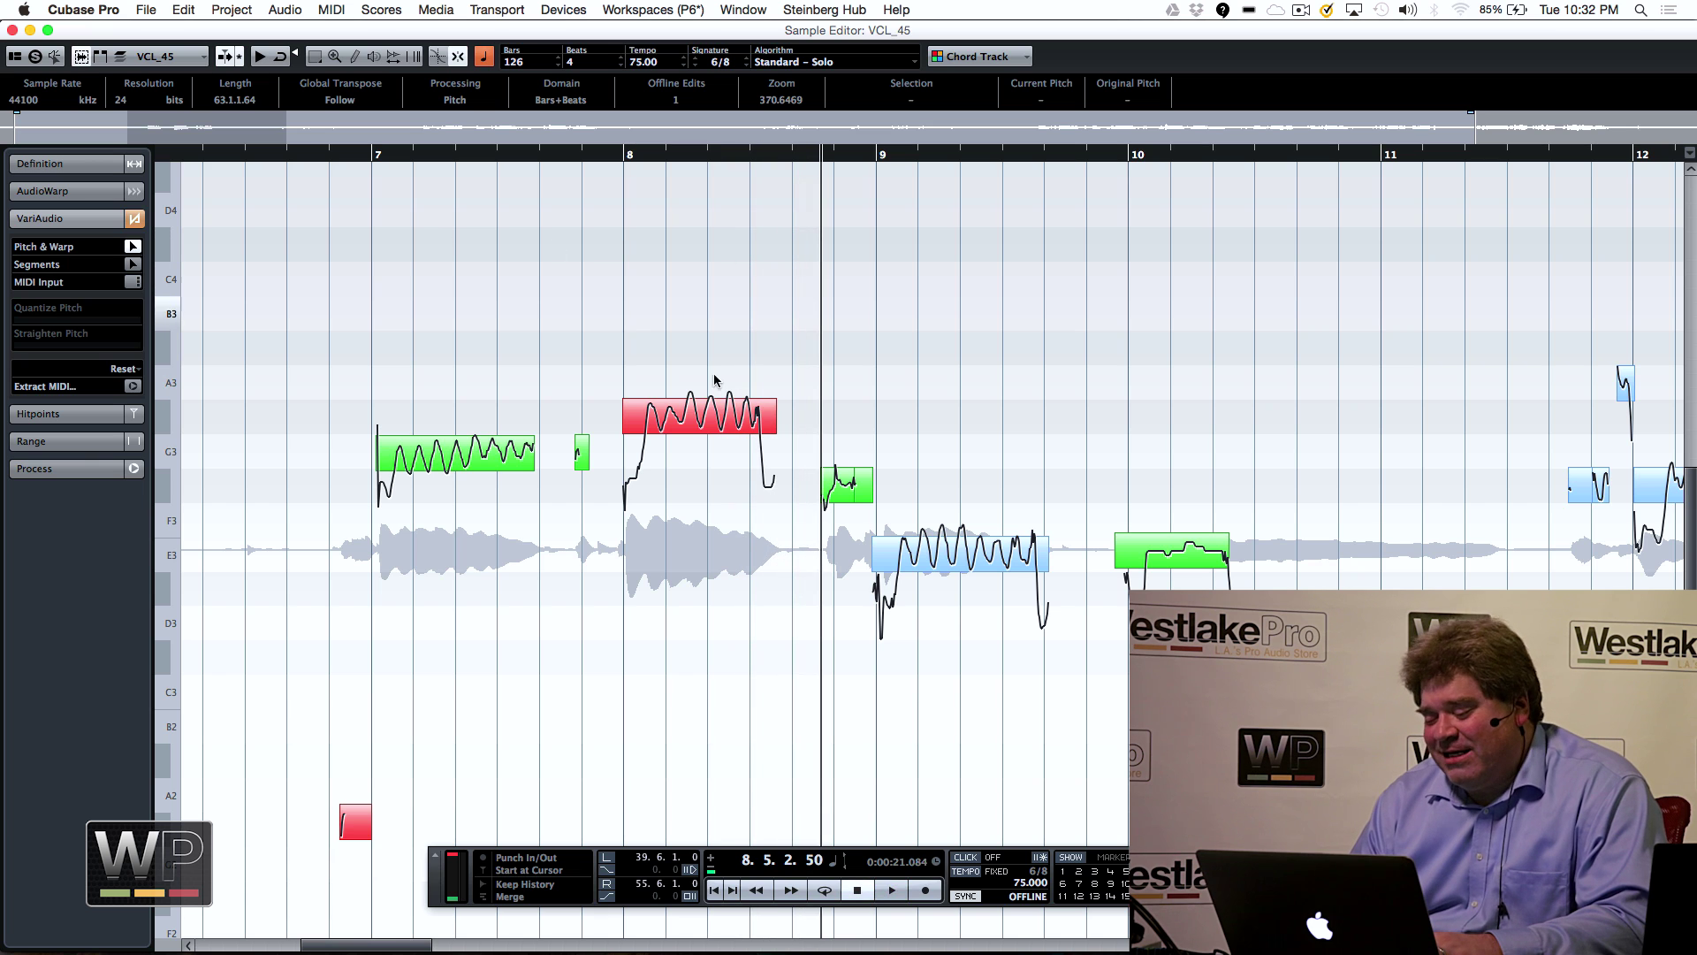
# Raise the bar-8 segment another semitone to A3 and play from just before bar 7
pyautogui.moveTo(716, 399); pyautogui.dragTo(716, 365)
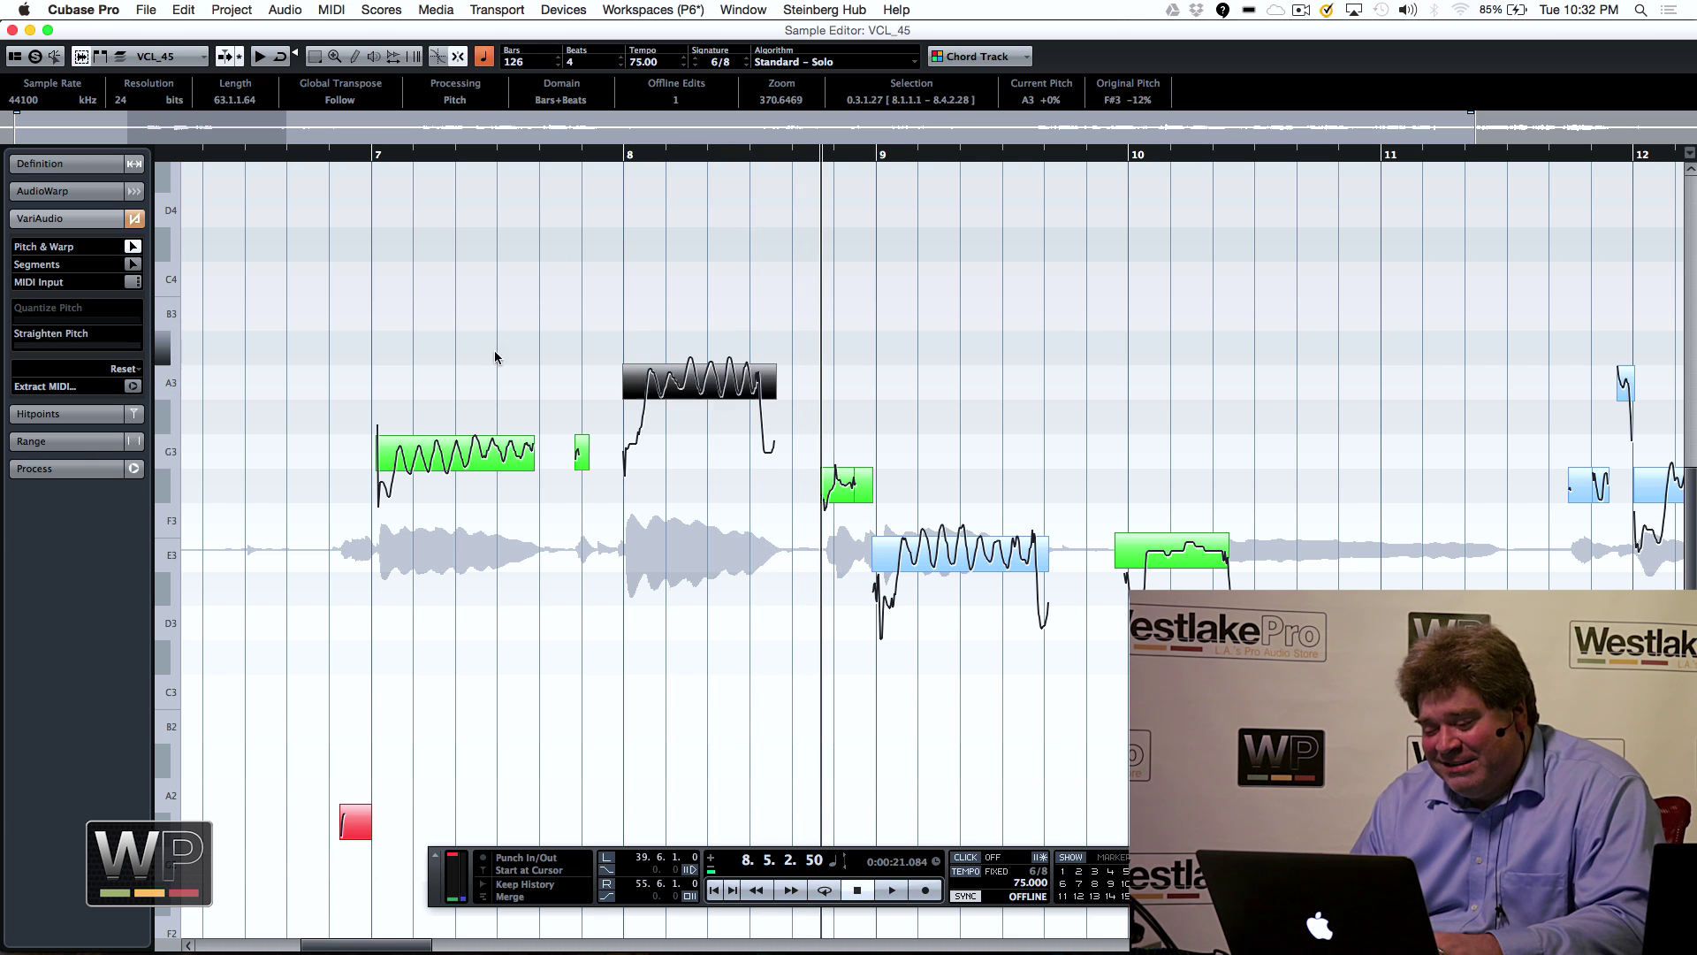
pyautogui.click(335, 155)
pyautogui.press('space')
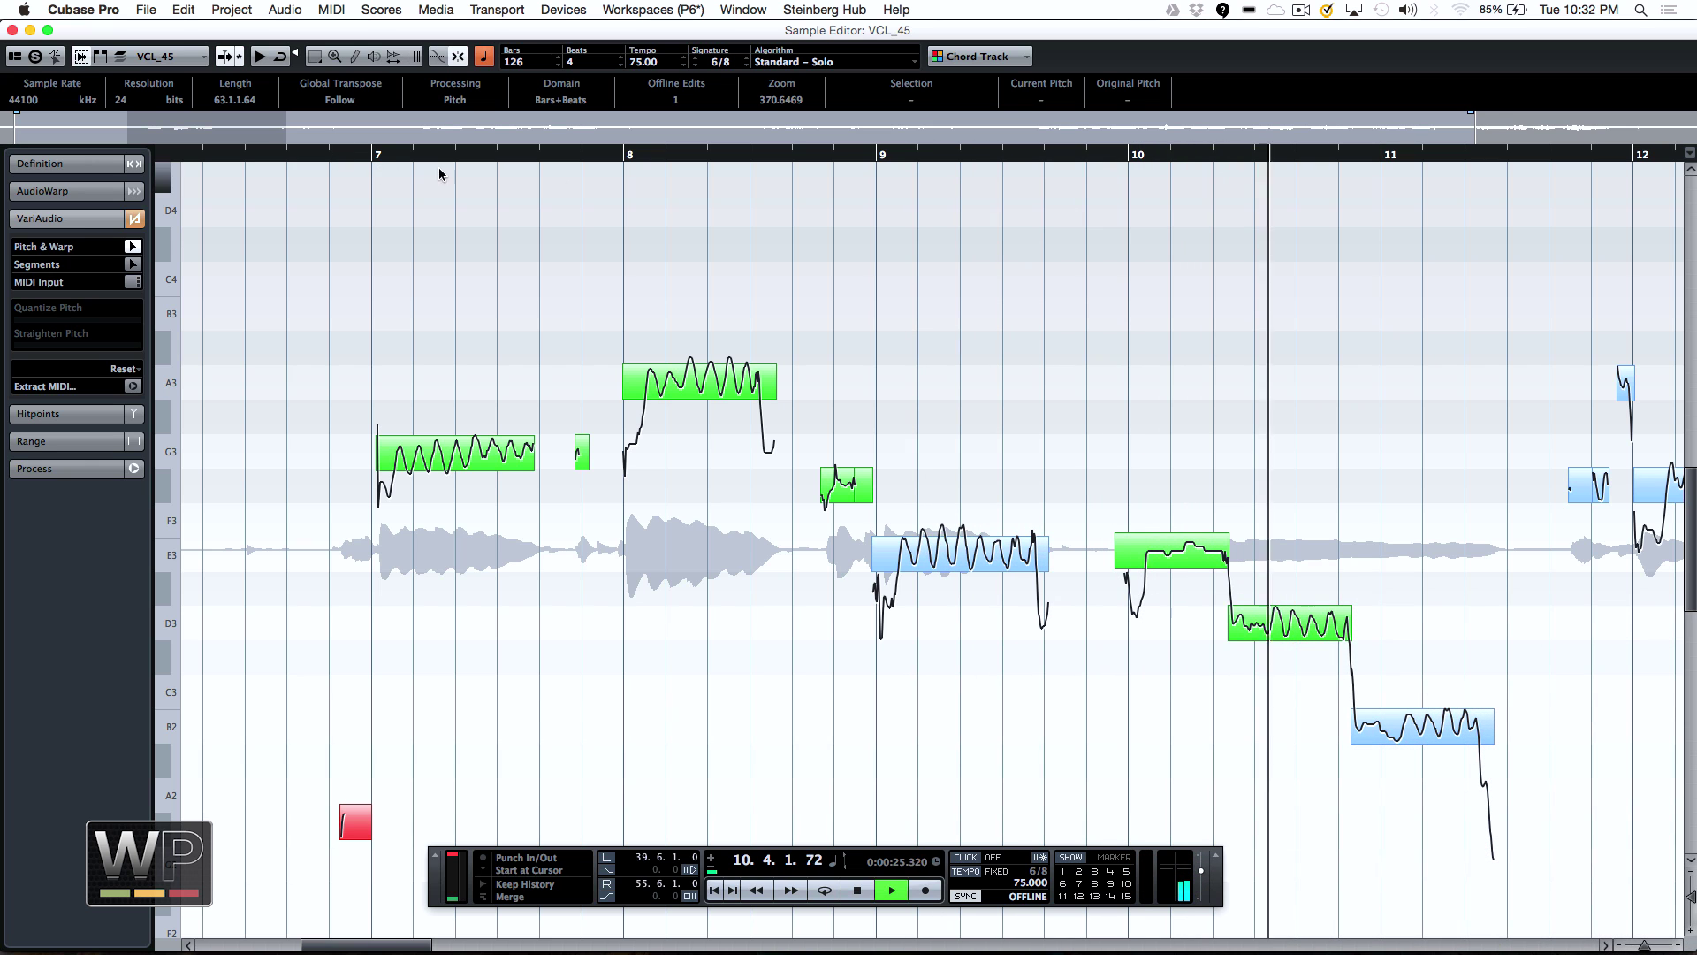
pyautogui.click(943, 155)
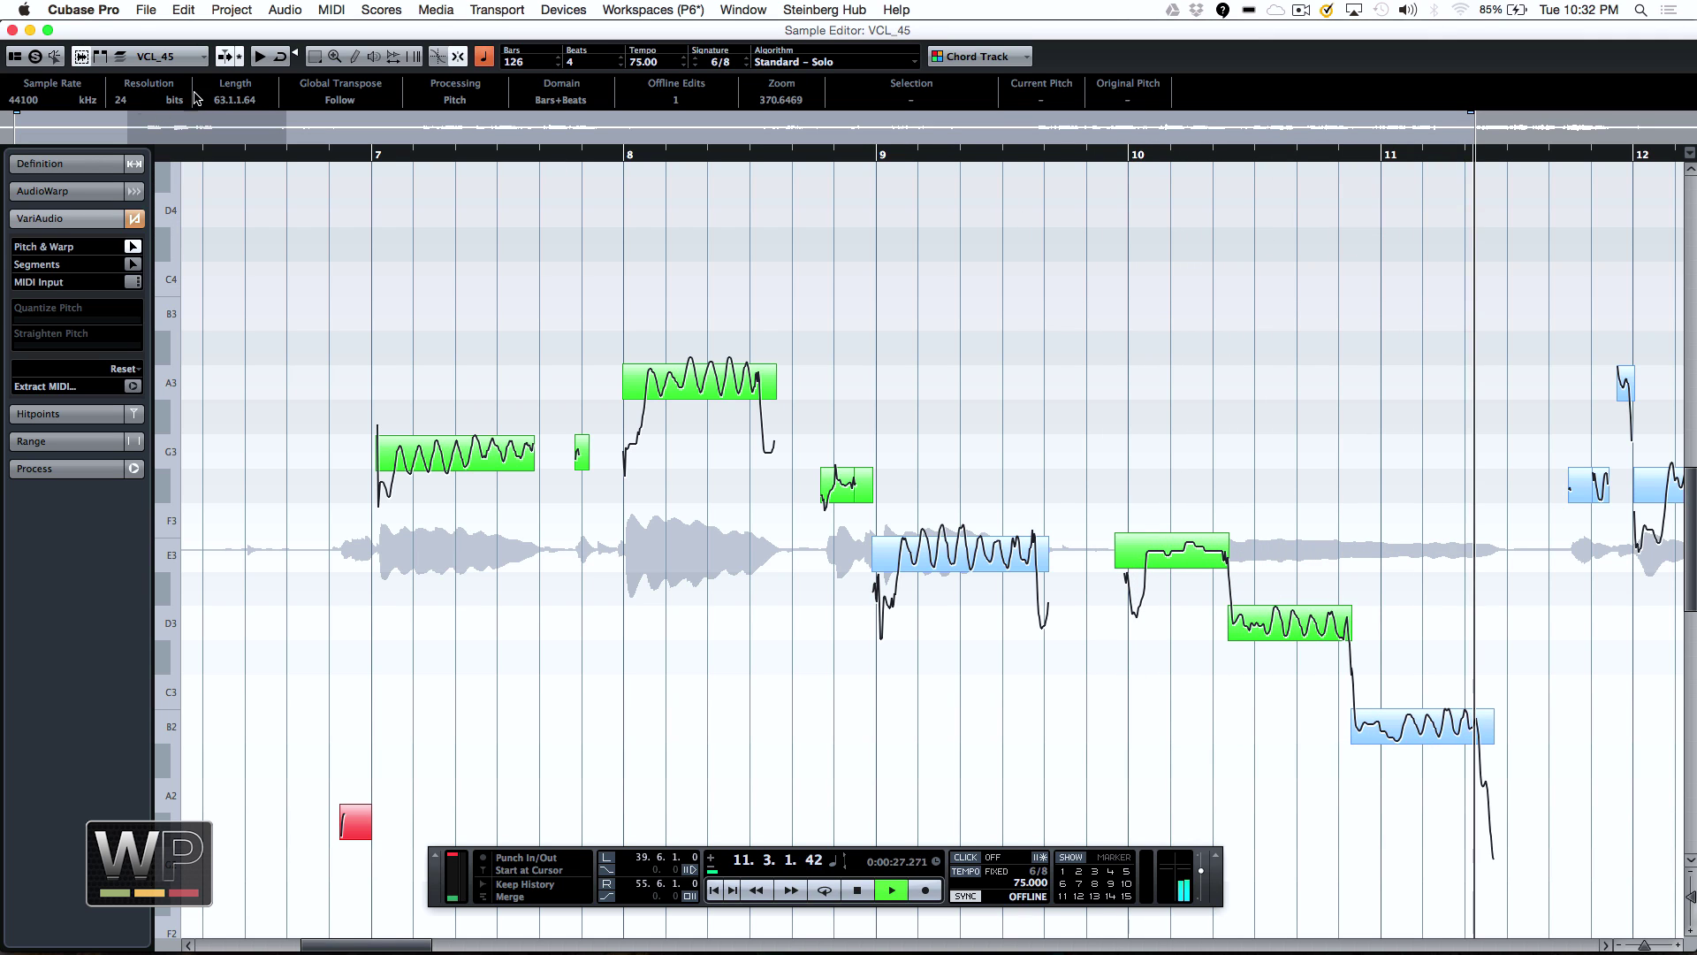
# Return to the project and range-select the VCL vocal from about bar 9.6 to 11
pyautogui.click(13, 32)
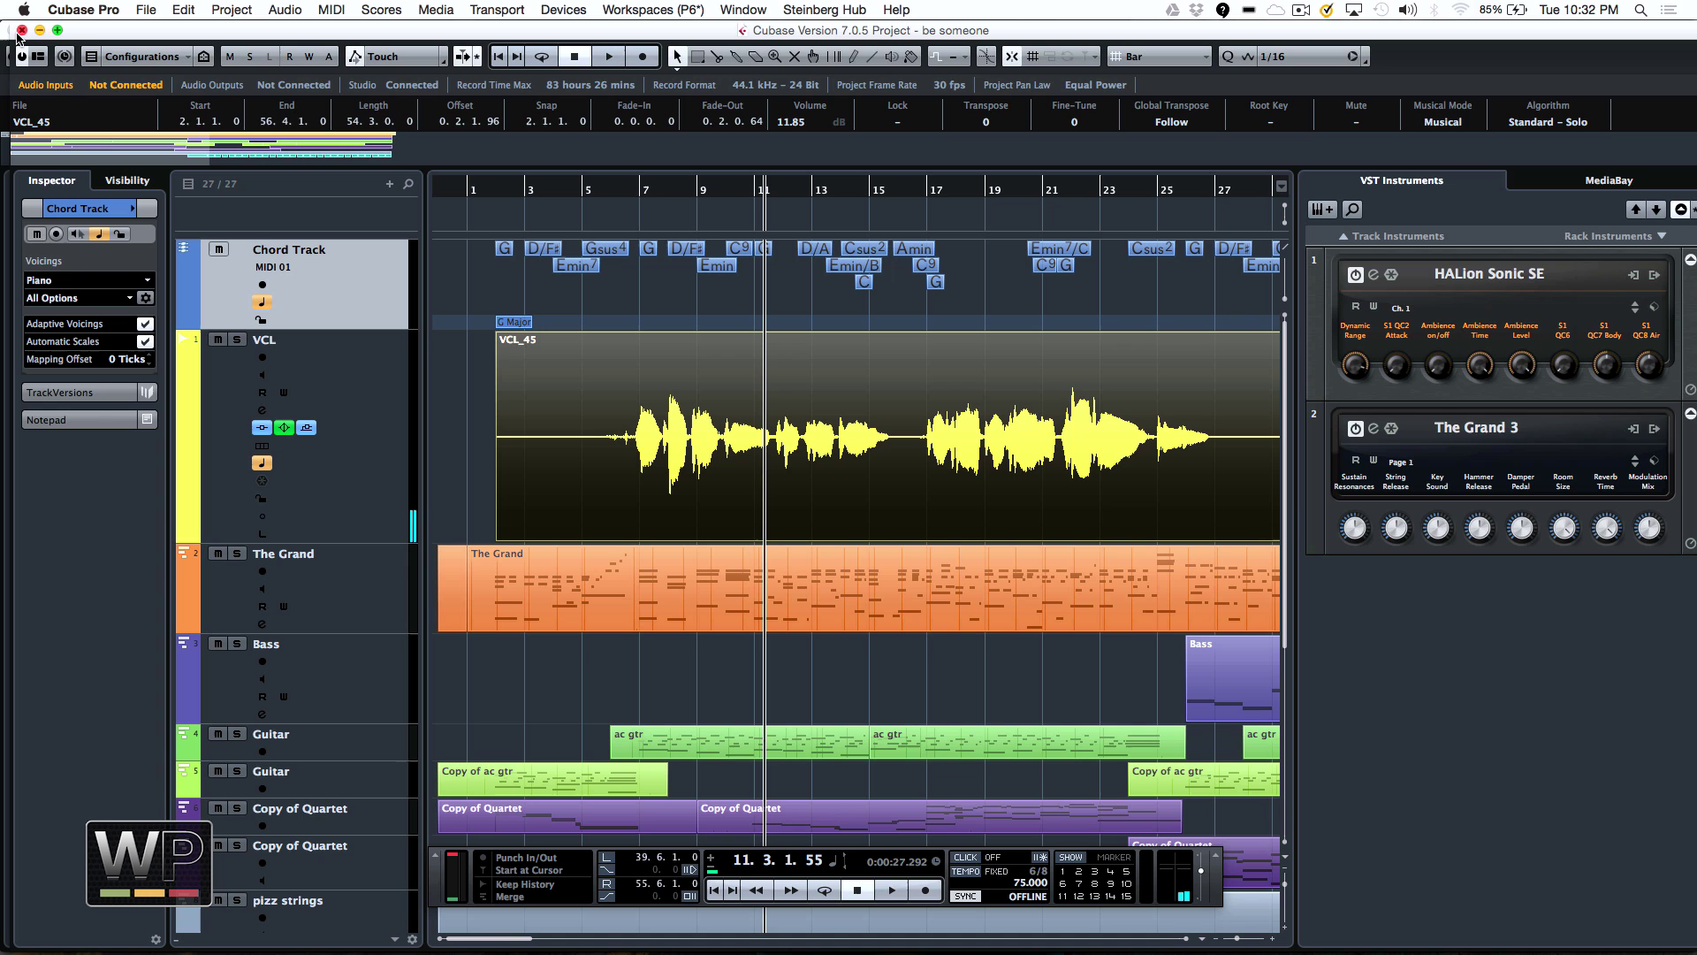
pyautogui.moveTo(732, 198); pyautogui.dragTo(723, 246)
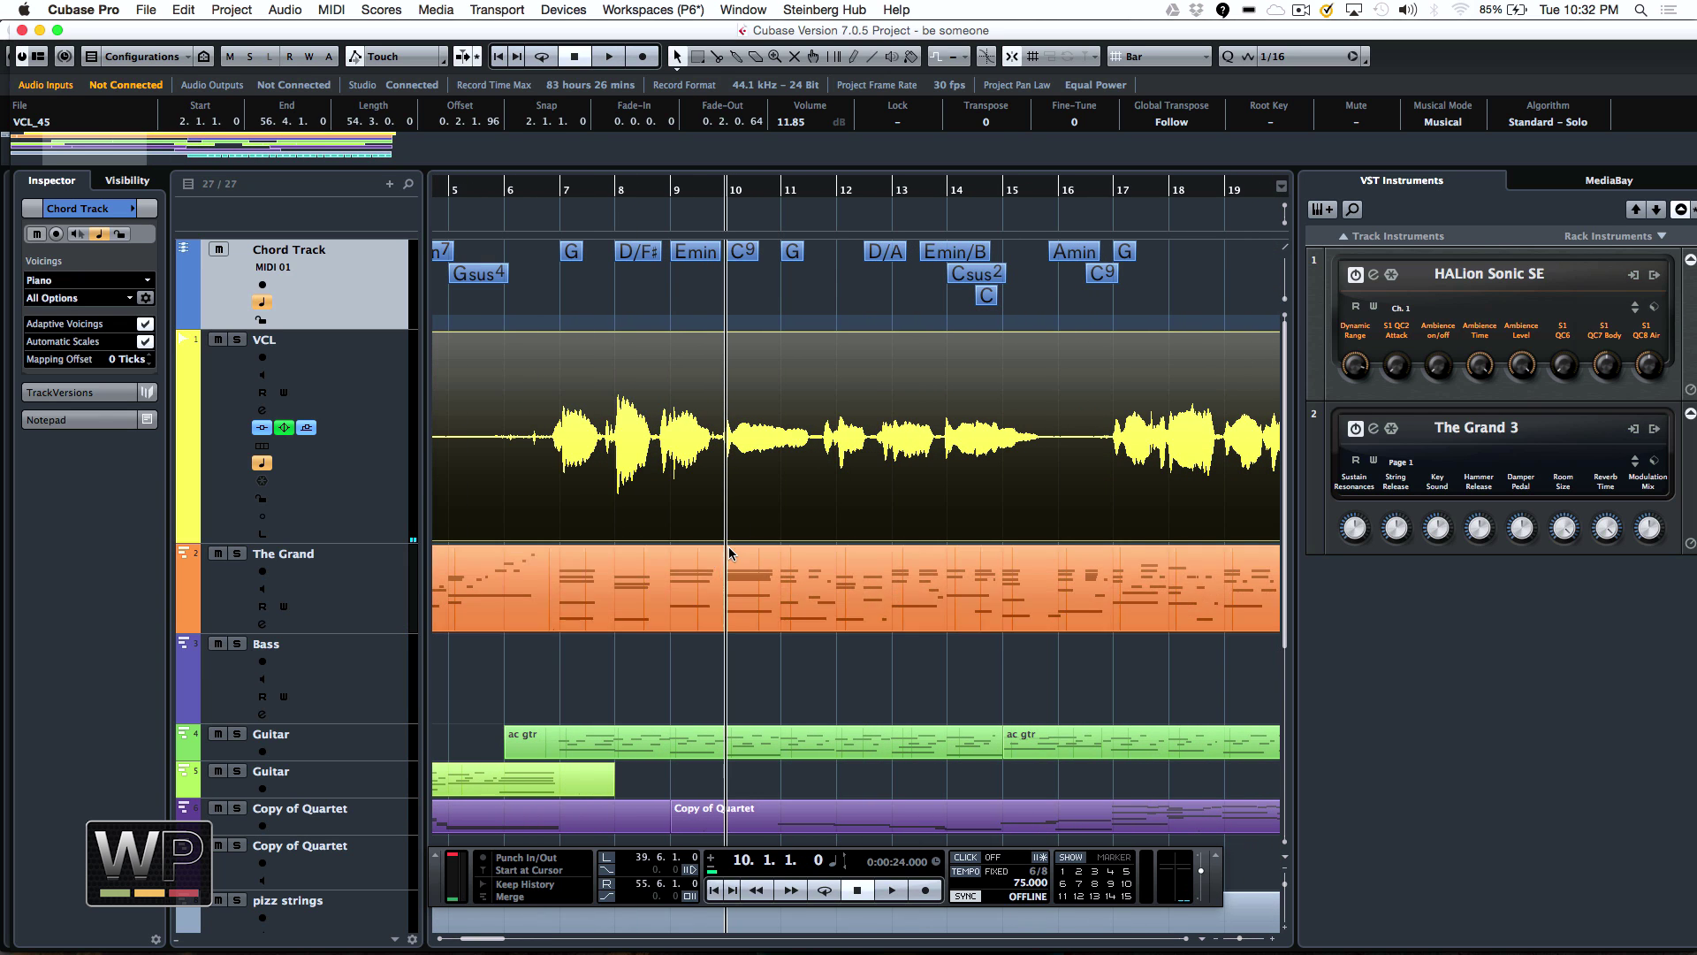
pyautogui.rightClick(744, 458)
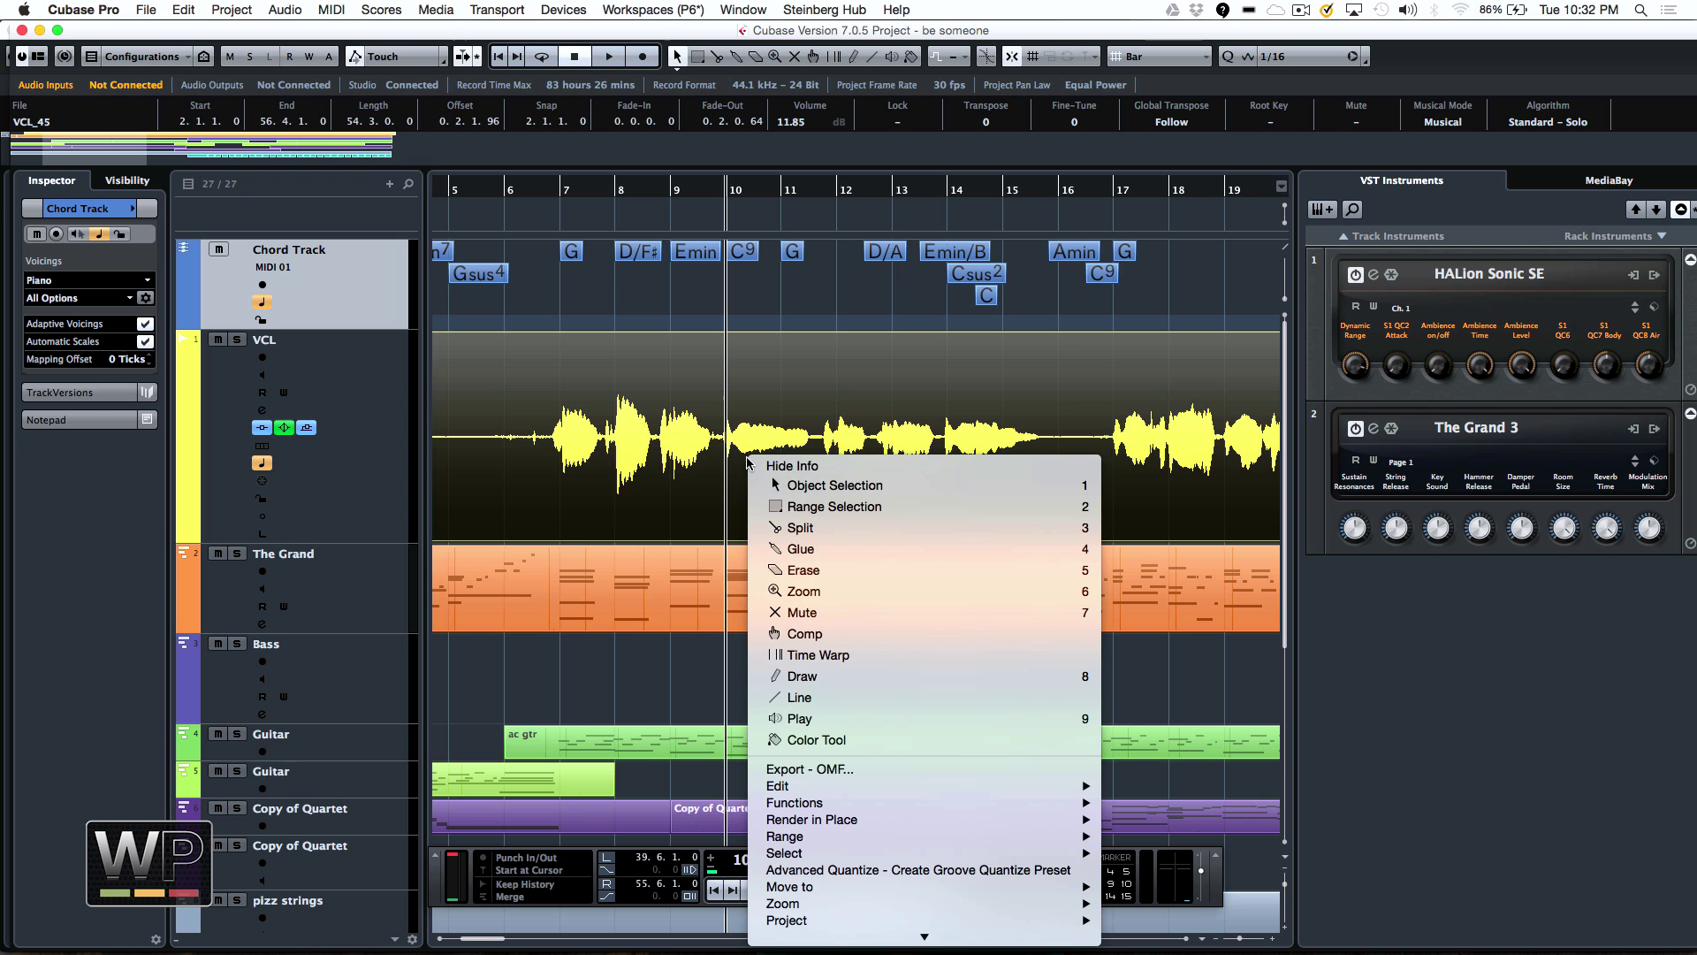
pyautogui.click(806, 507)
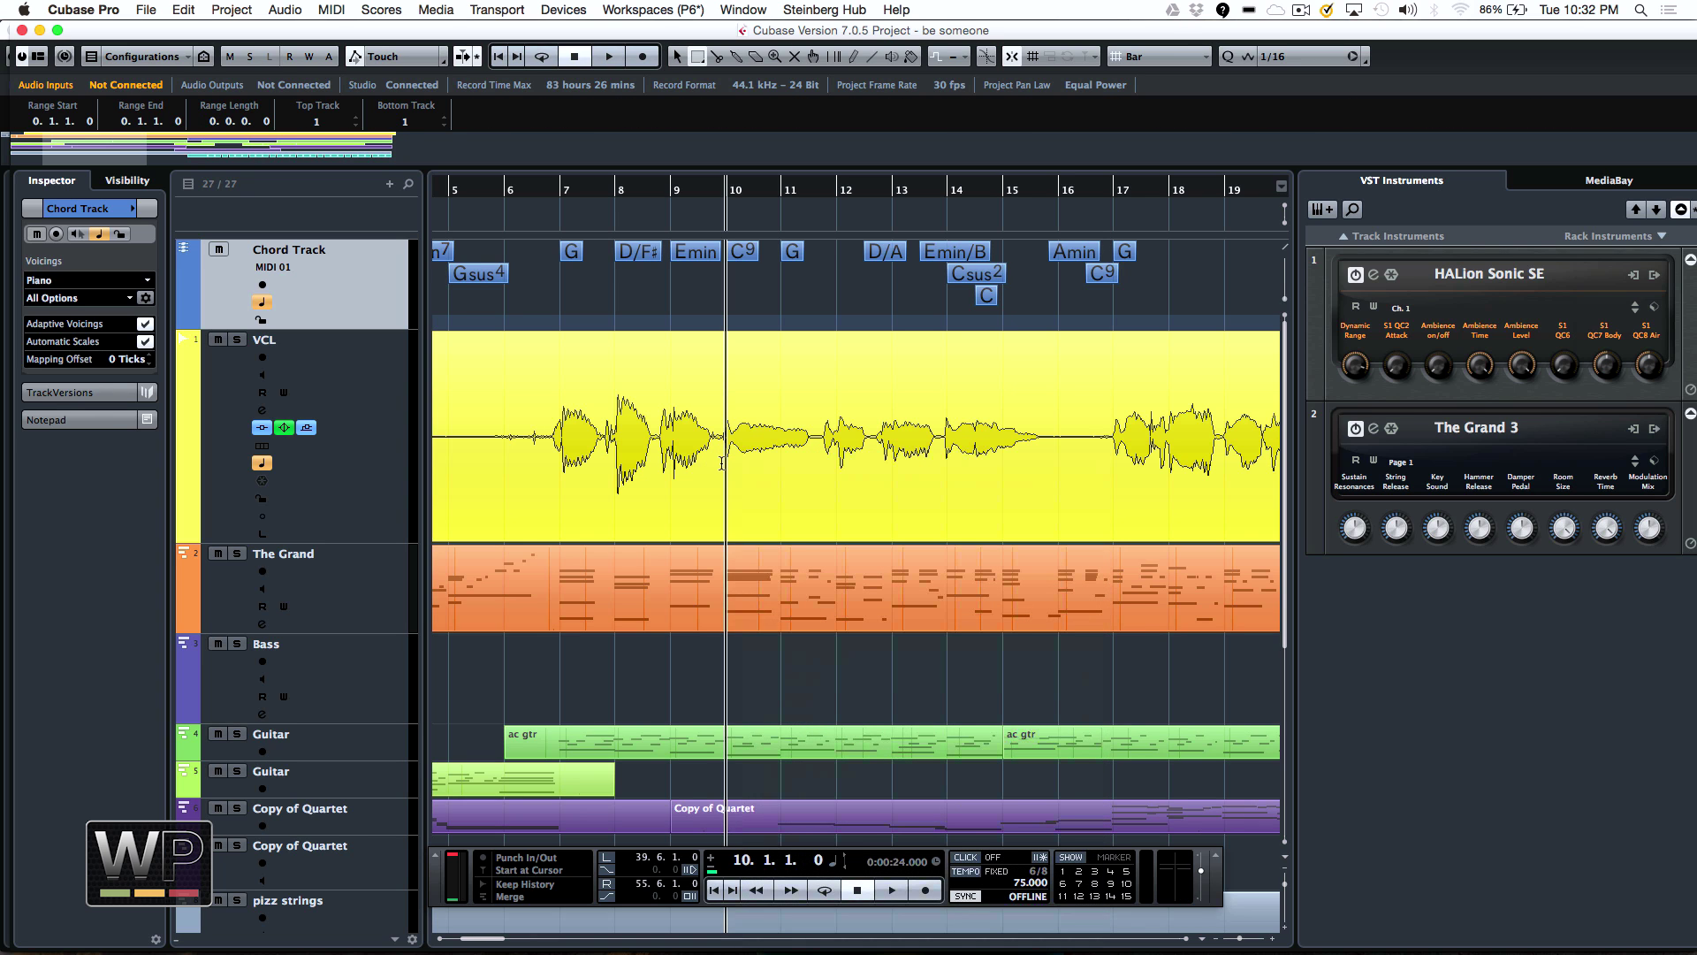
pyautogui.moveTo(730, 460); pyautogui.dragTo(802, 459)
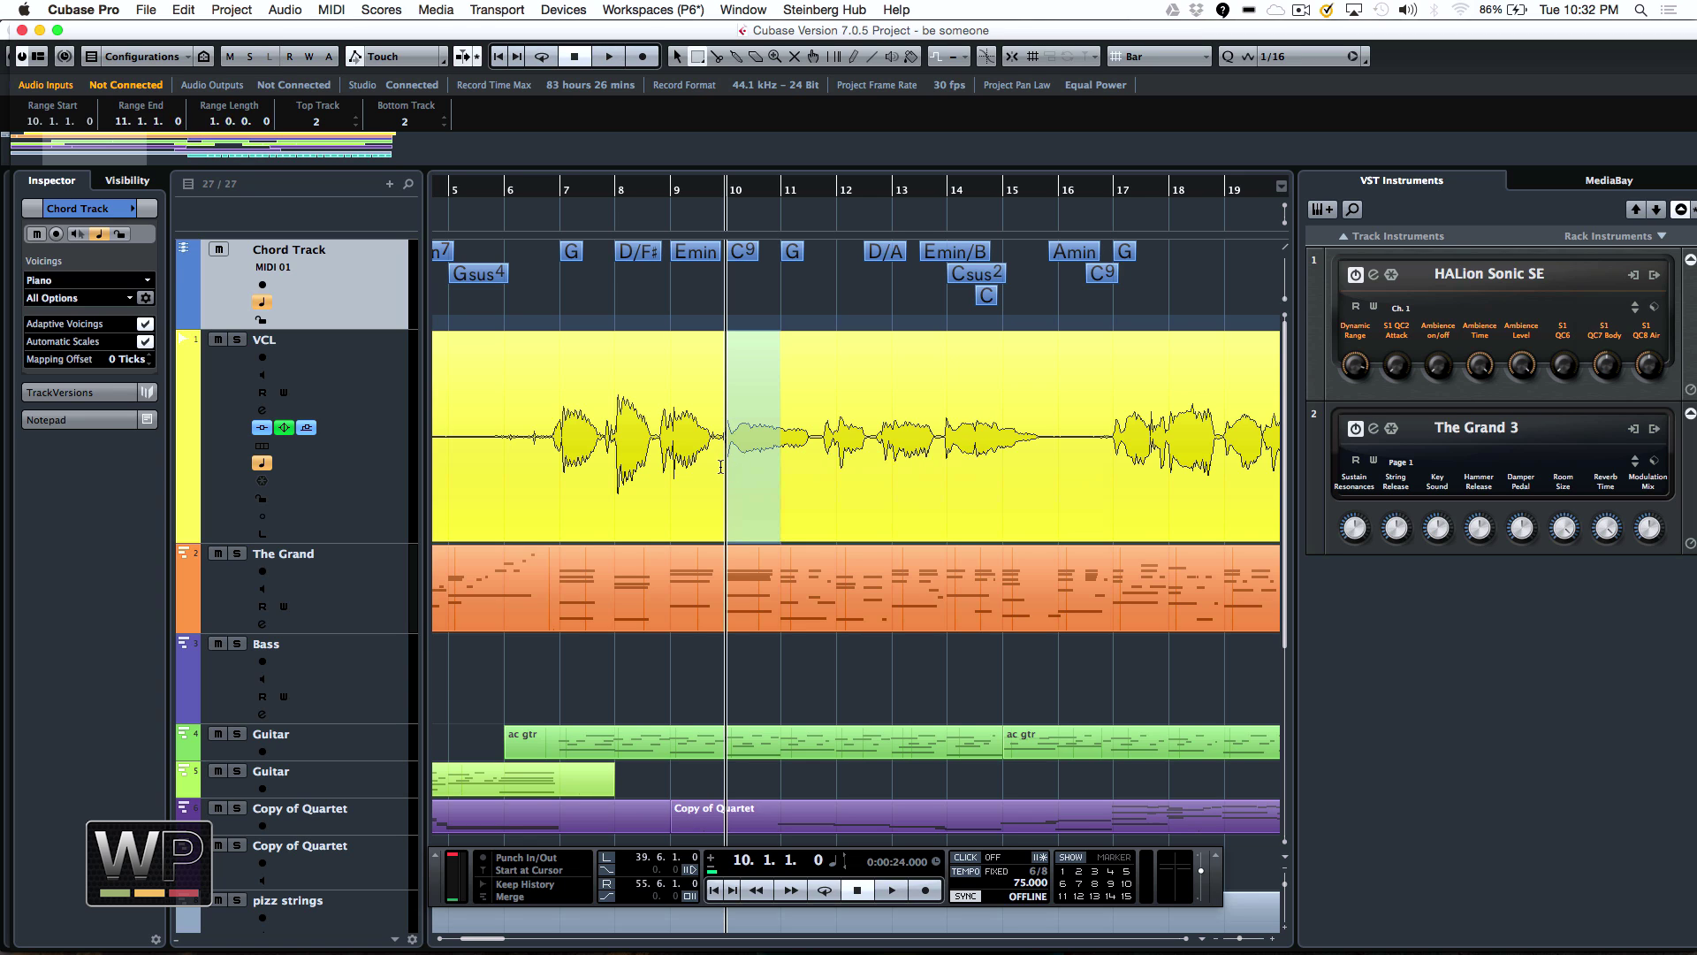
pyautogui.moveTo(721, 465); pyautogui.dragTo(808, 466)
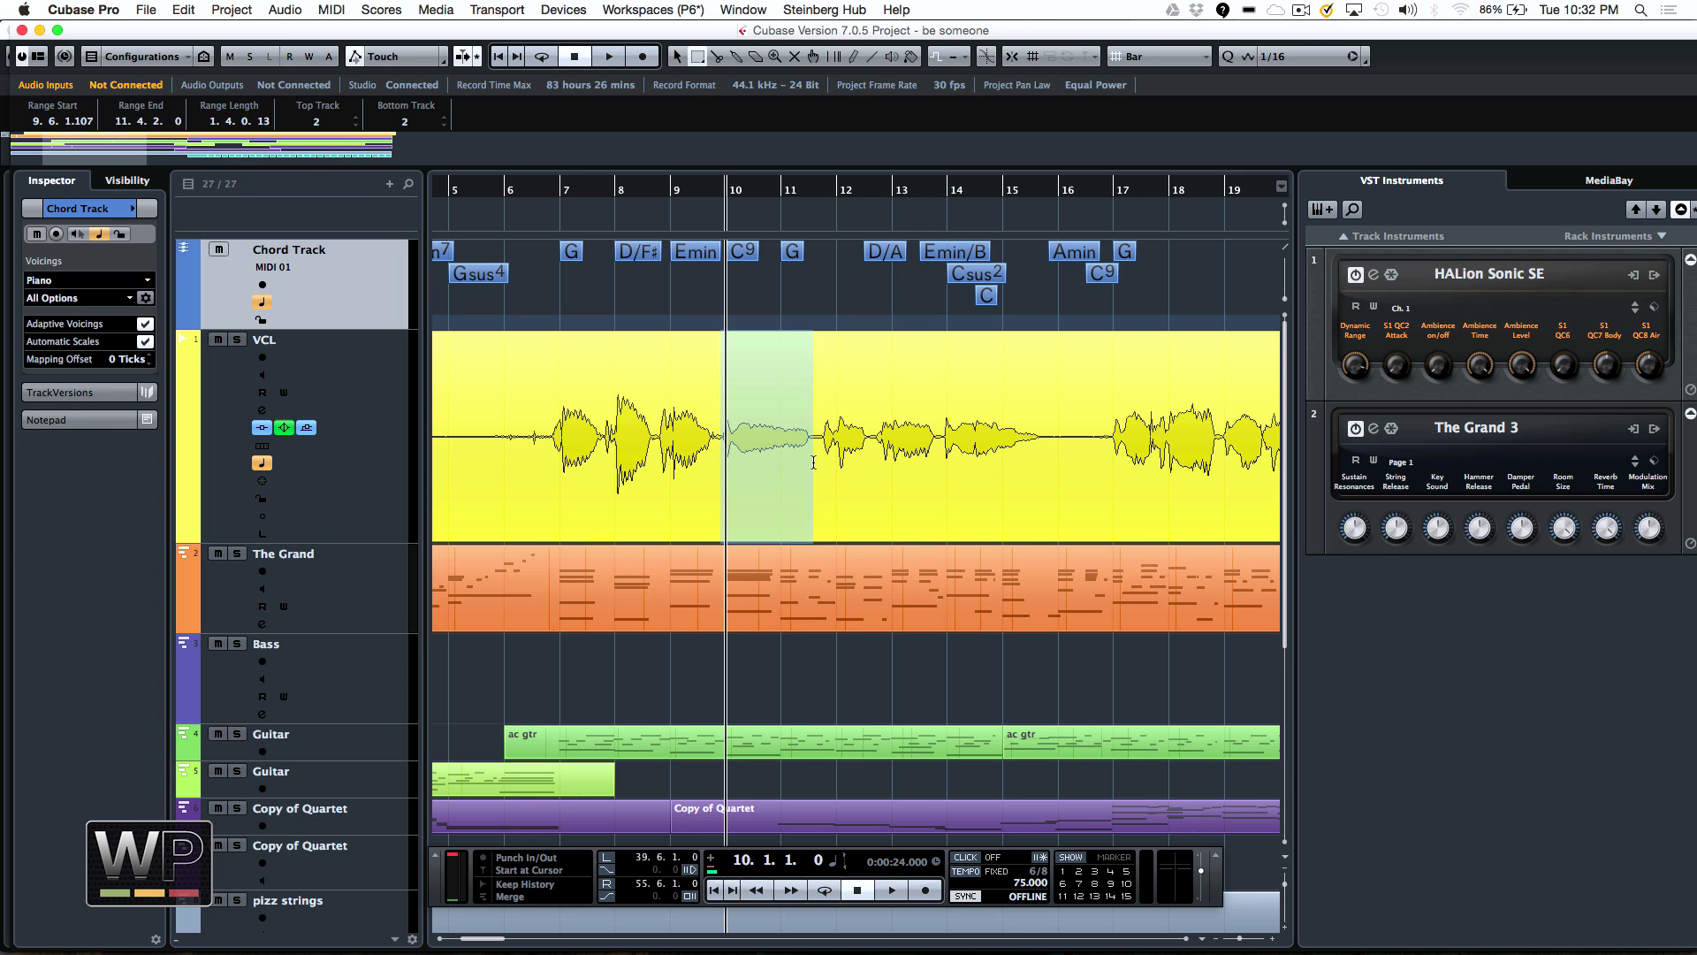
# Generate two harmony voices from the selected range
pyautogui.click(307, 10)
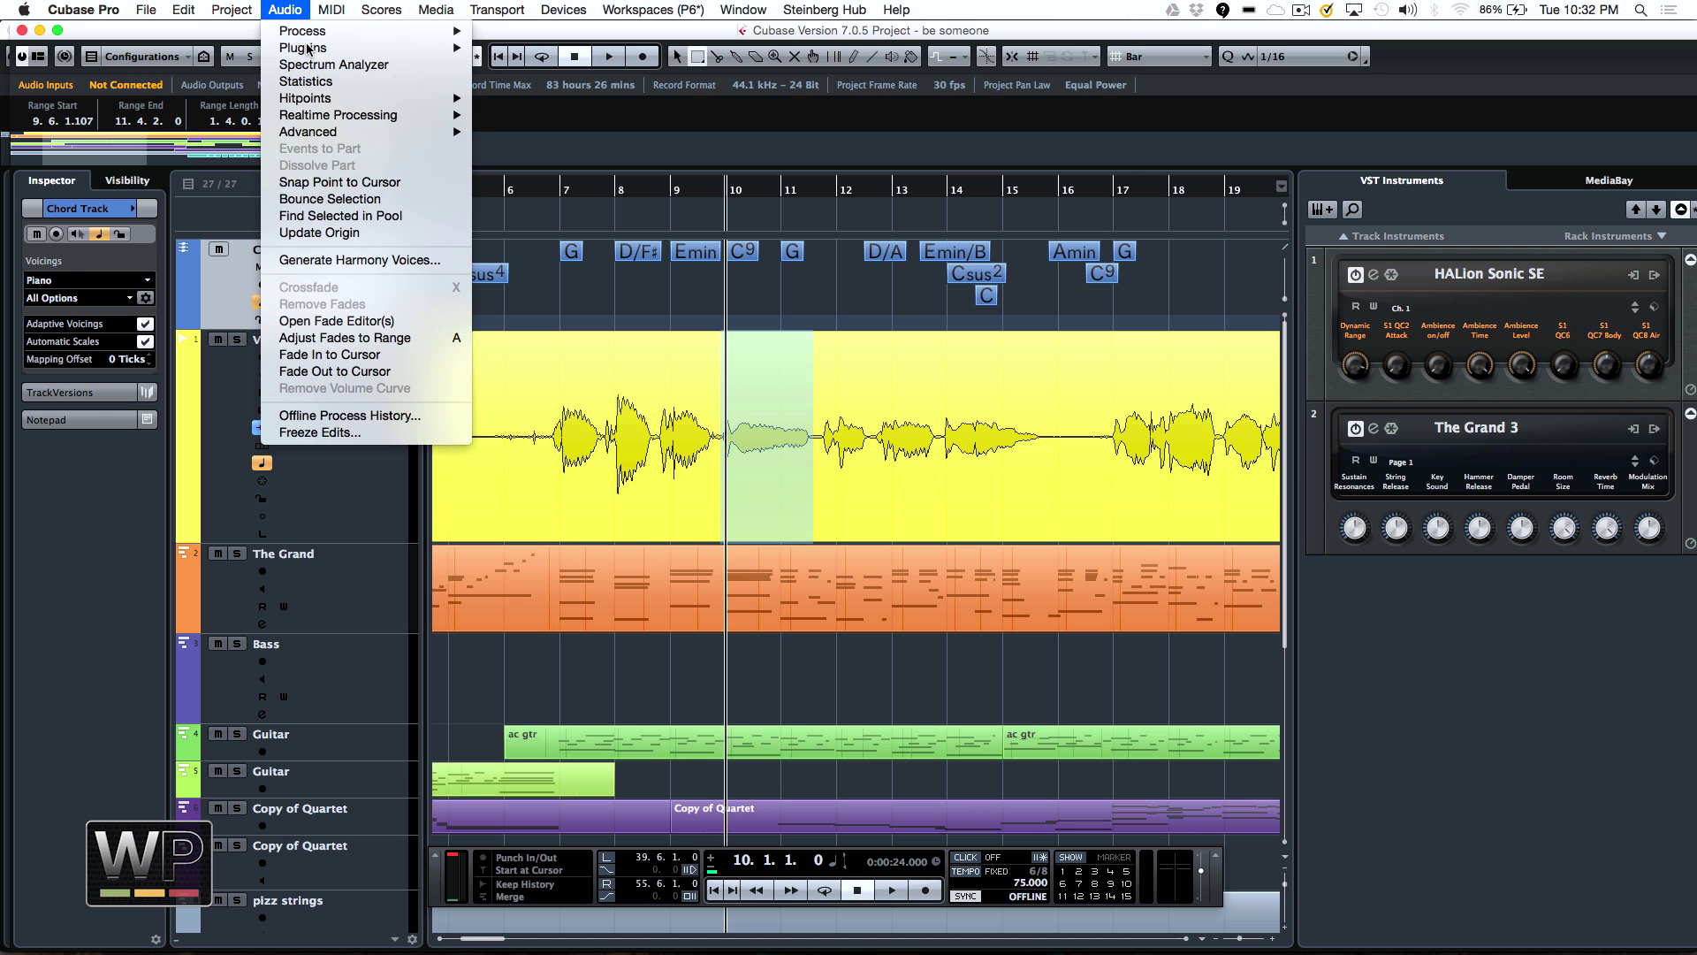
pyautogui.click(307, 263)
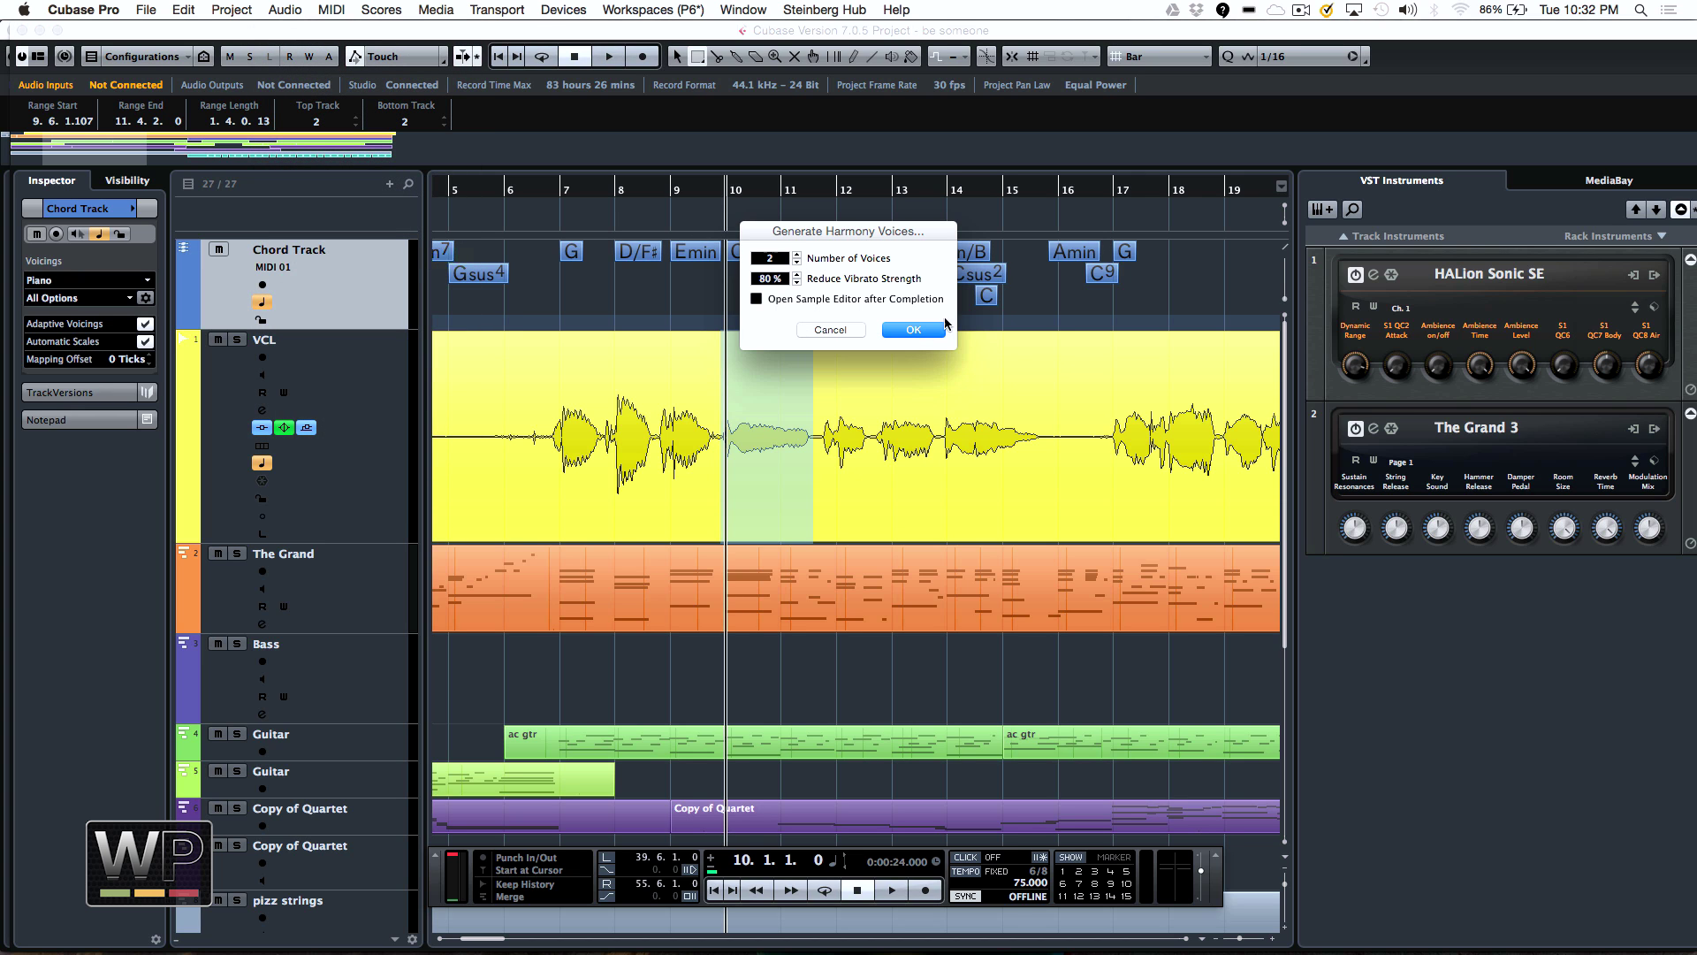
pyautogui.click(917, 330)
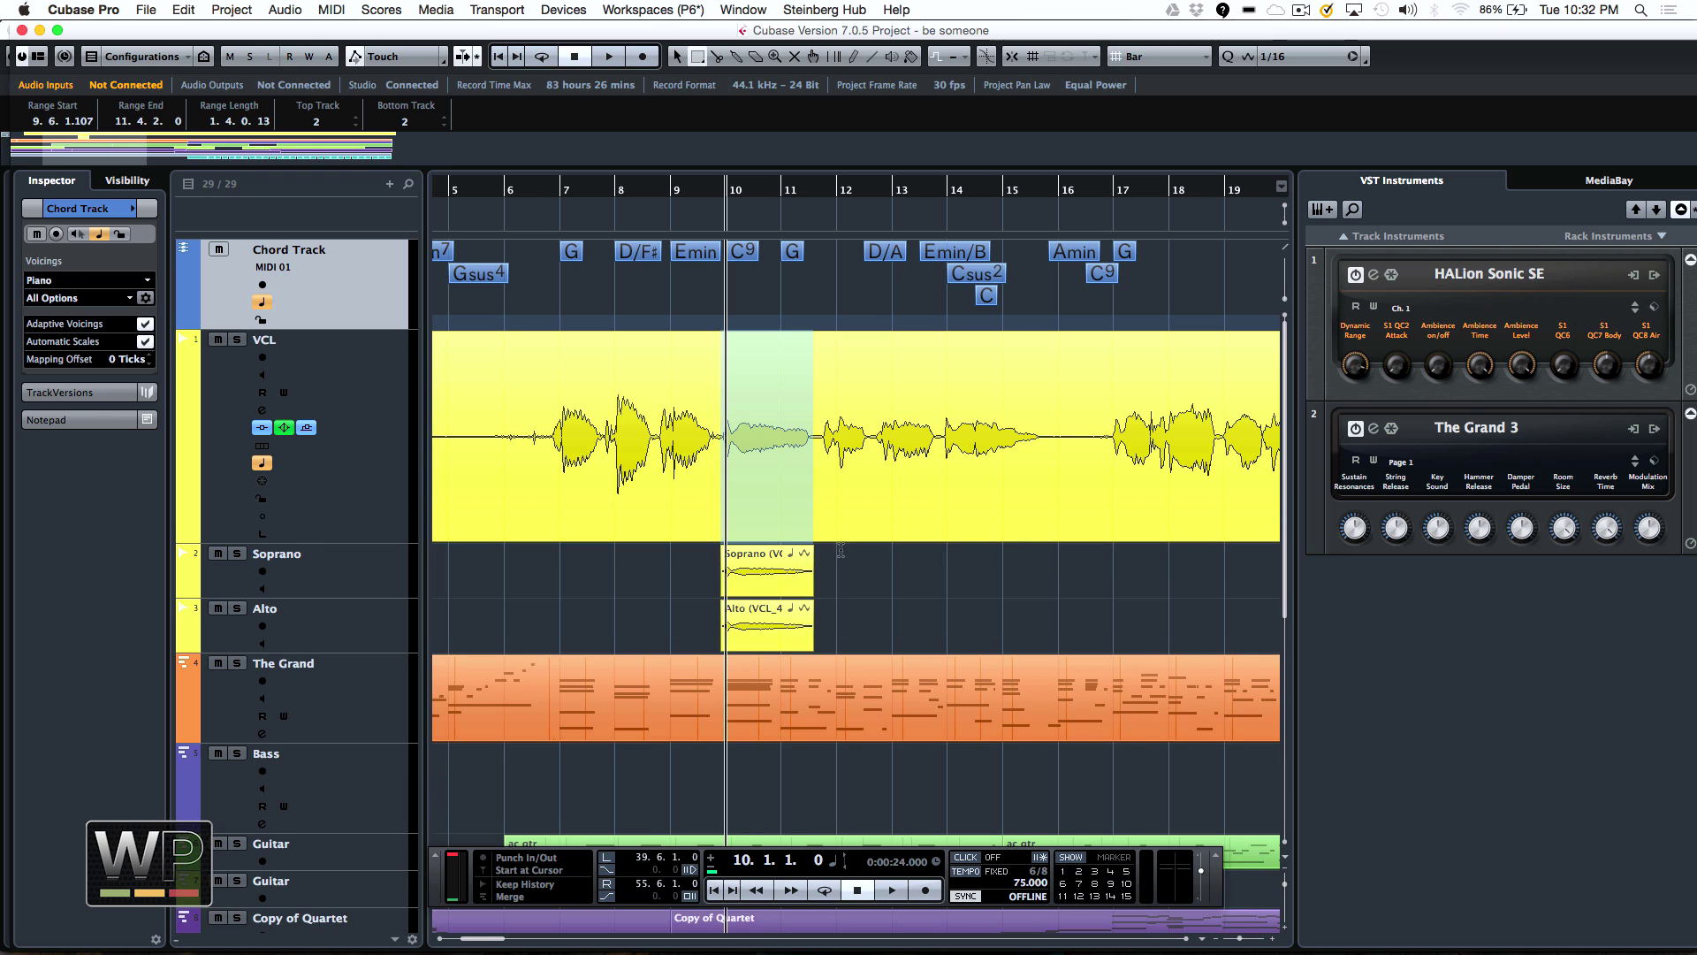
# Select the new Soprano and Alto events and play back the harmonies around bars 8–13
pyautogui.rightClick(790, 564)
pyautogui.click(825, 595)
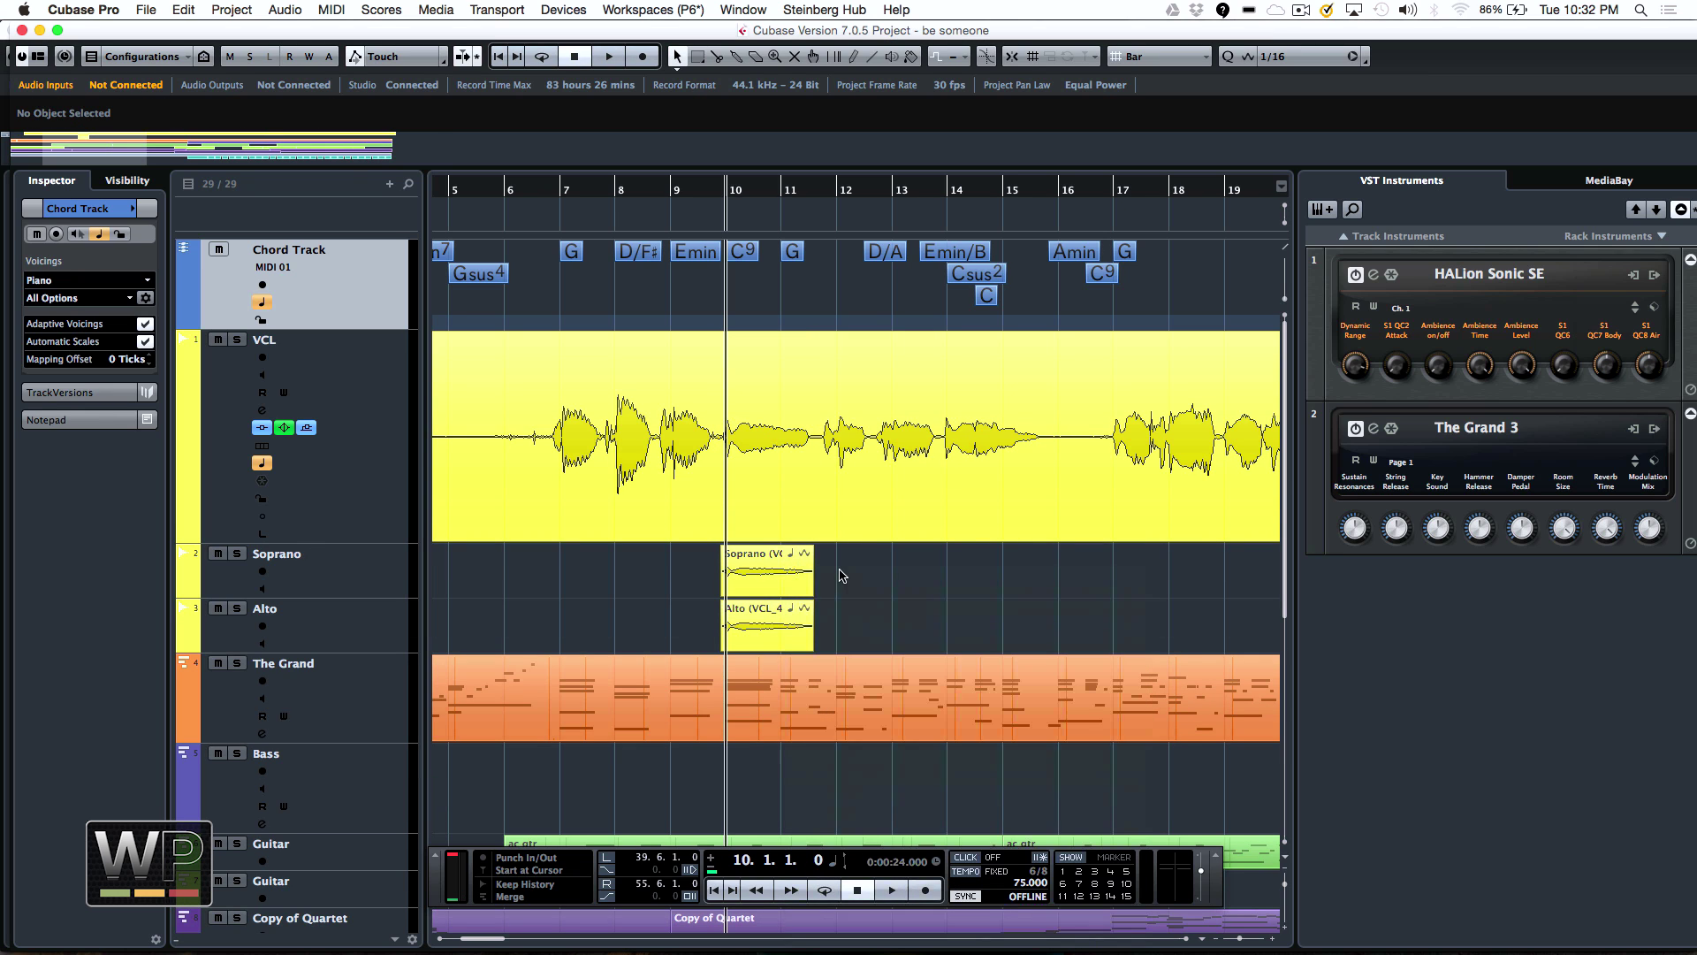
pyautogui.moveTo(840, 576); pyautogui.dragTo(770, 572)
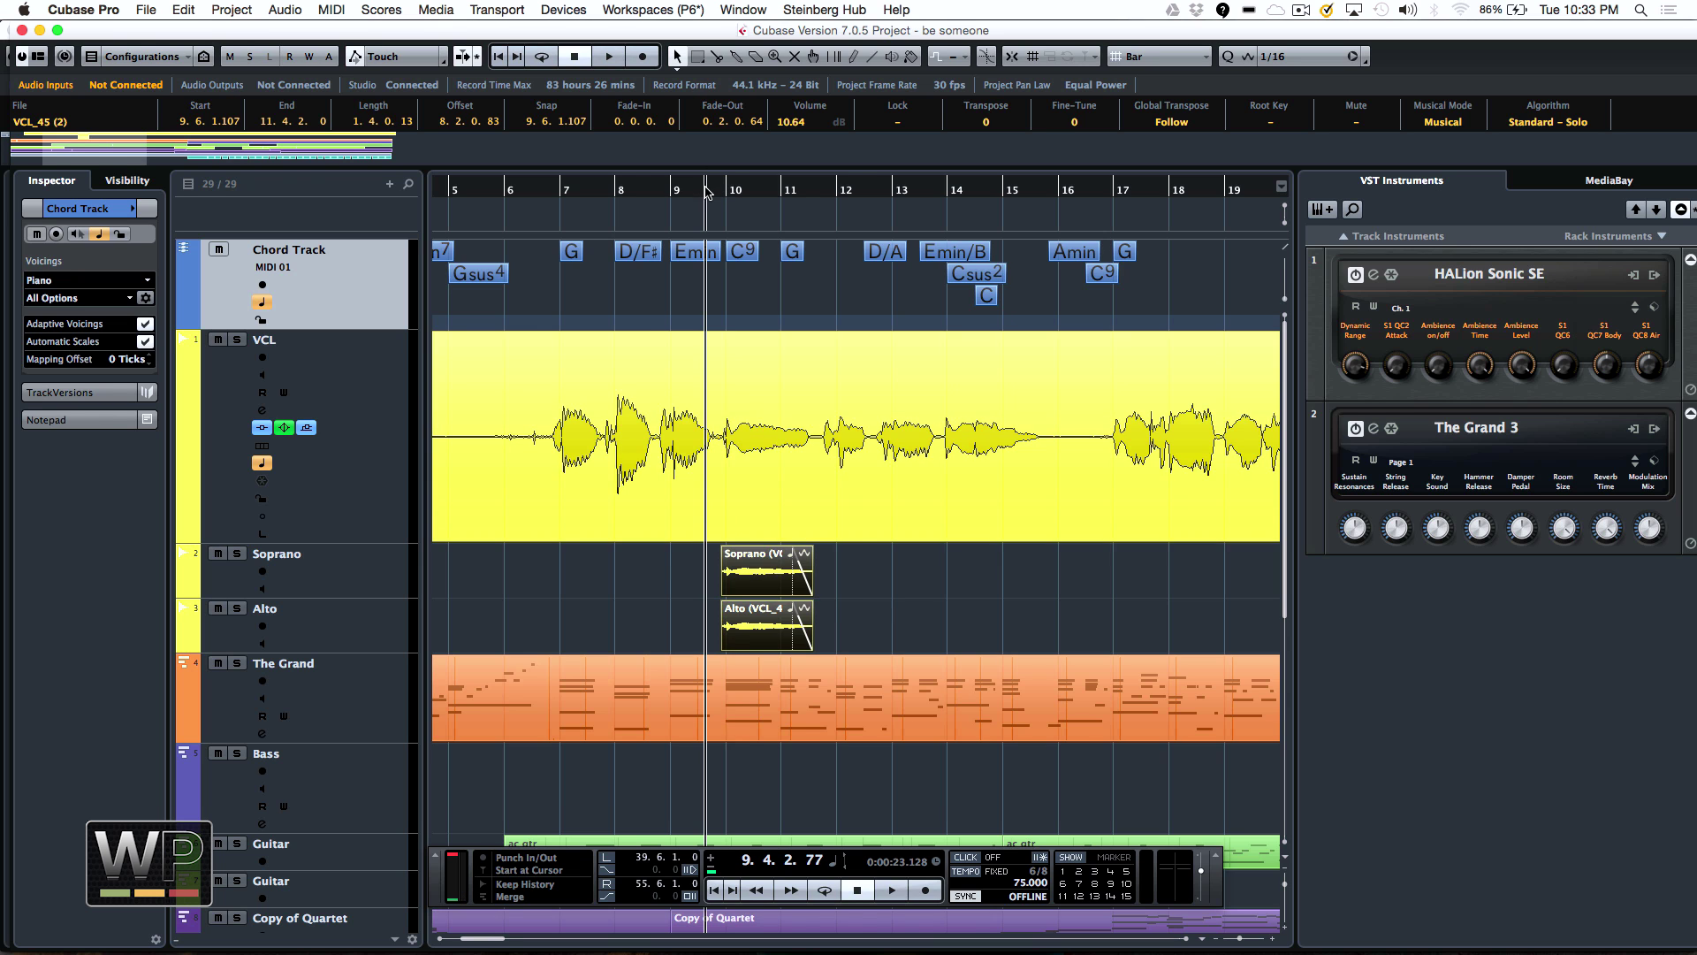
pyautogui.moveTo(697, 190); pyautogui.dragTo(580, 206)
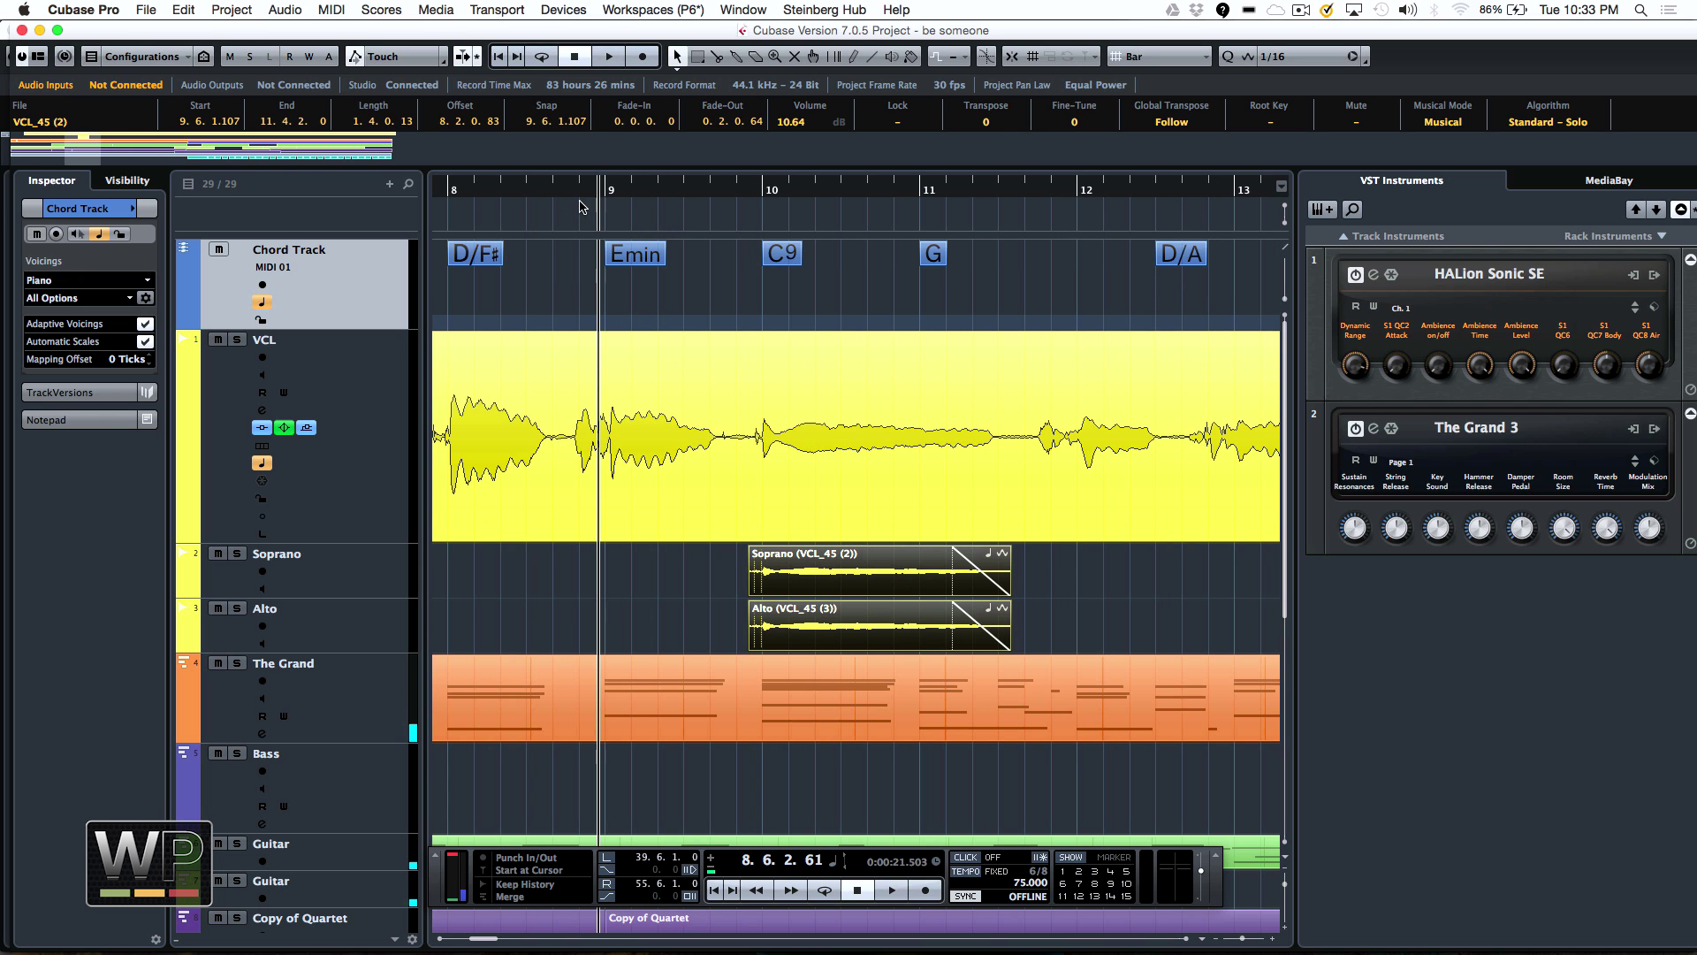
pyautogui.press('space')
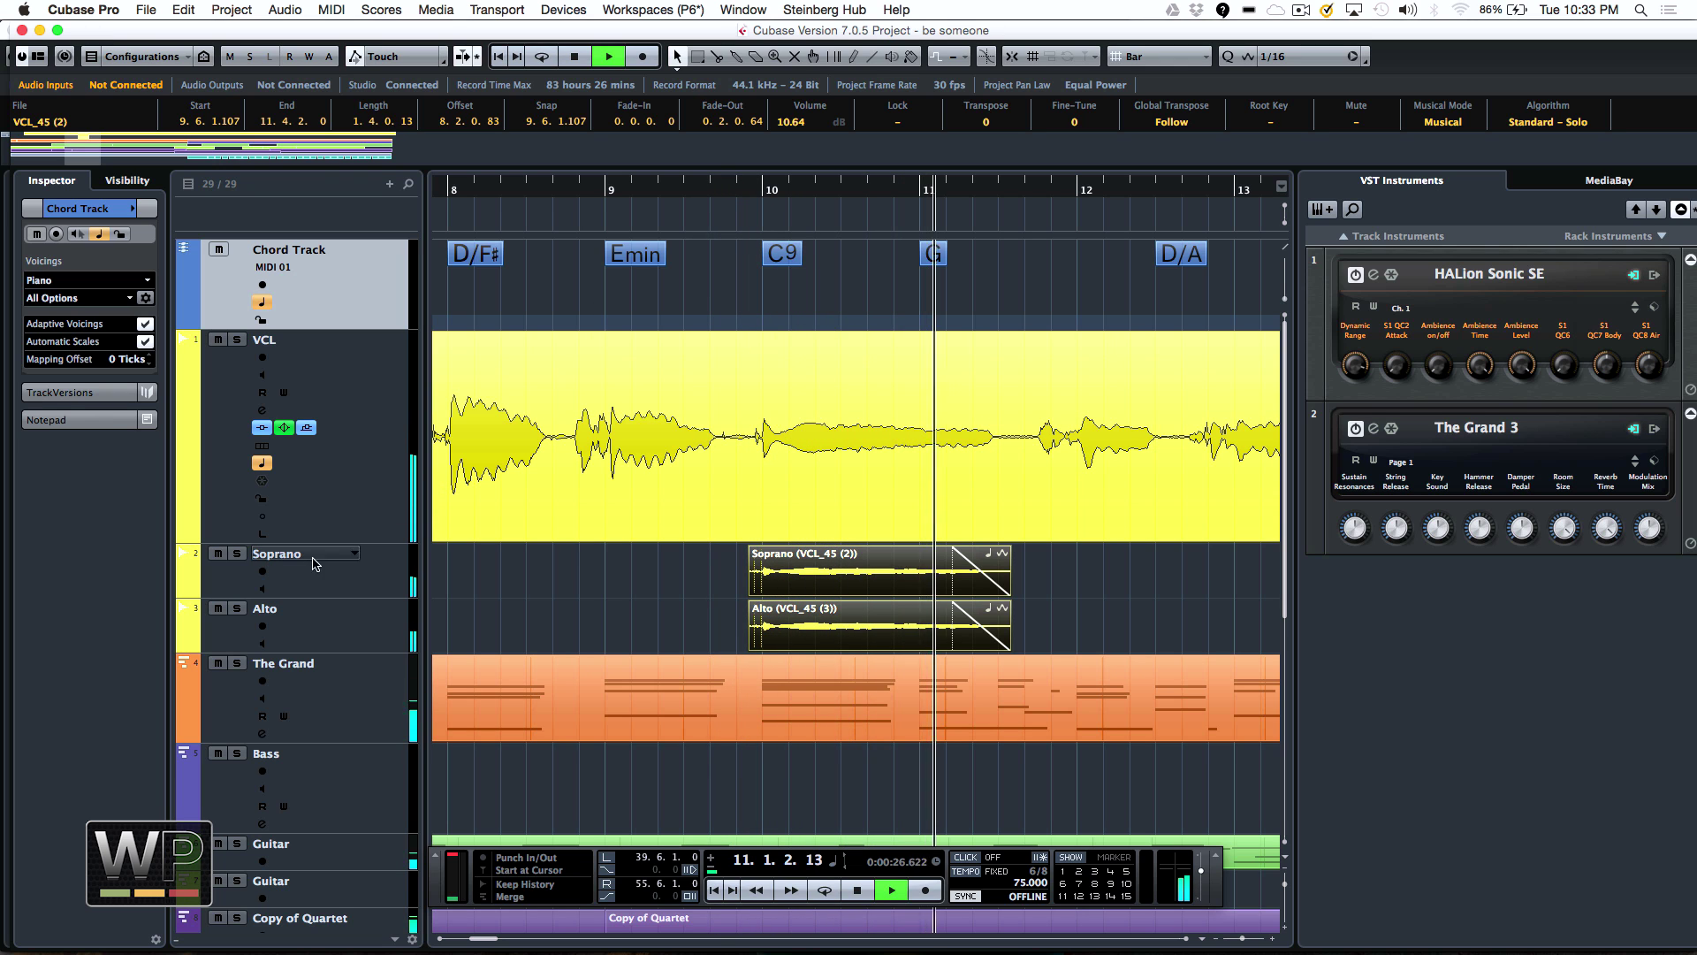
pyautogui.press('space')
# Set the Soprano track's chord-follow voice to Tenor and audition it from bar 9.5
pyautogui.click(332, 580)
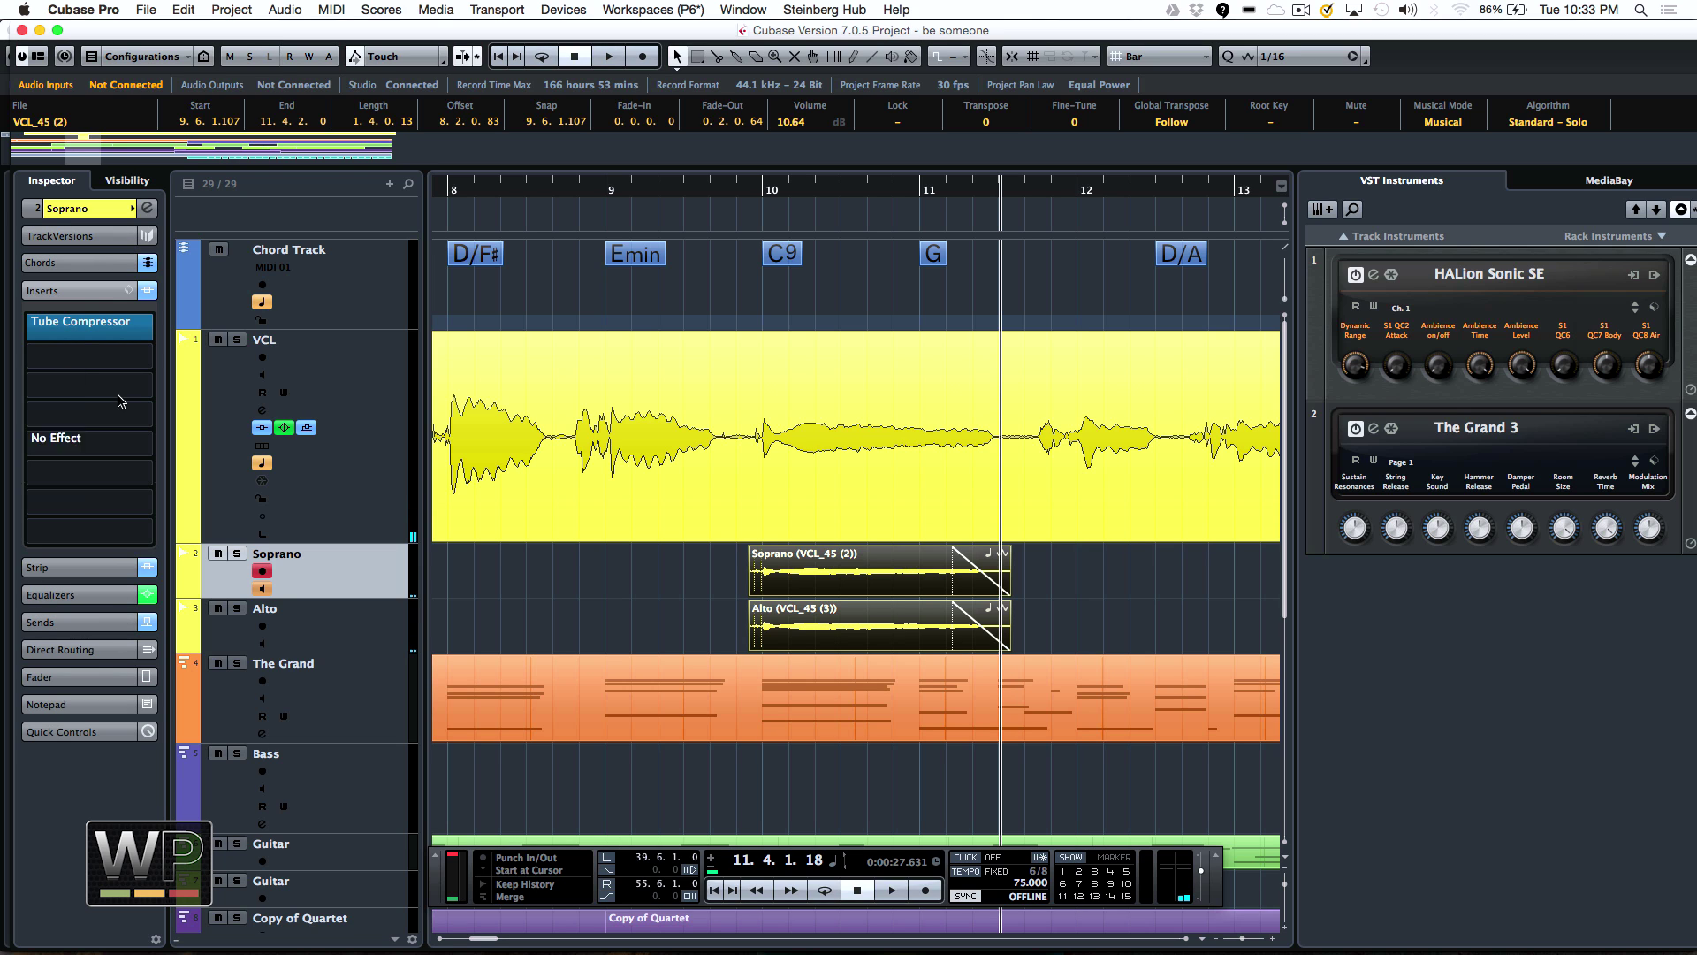
pyautogui.click(84, 263)
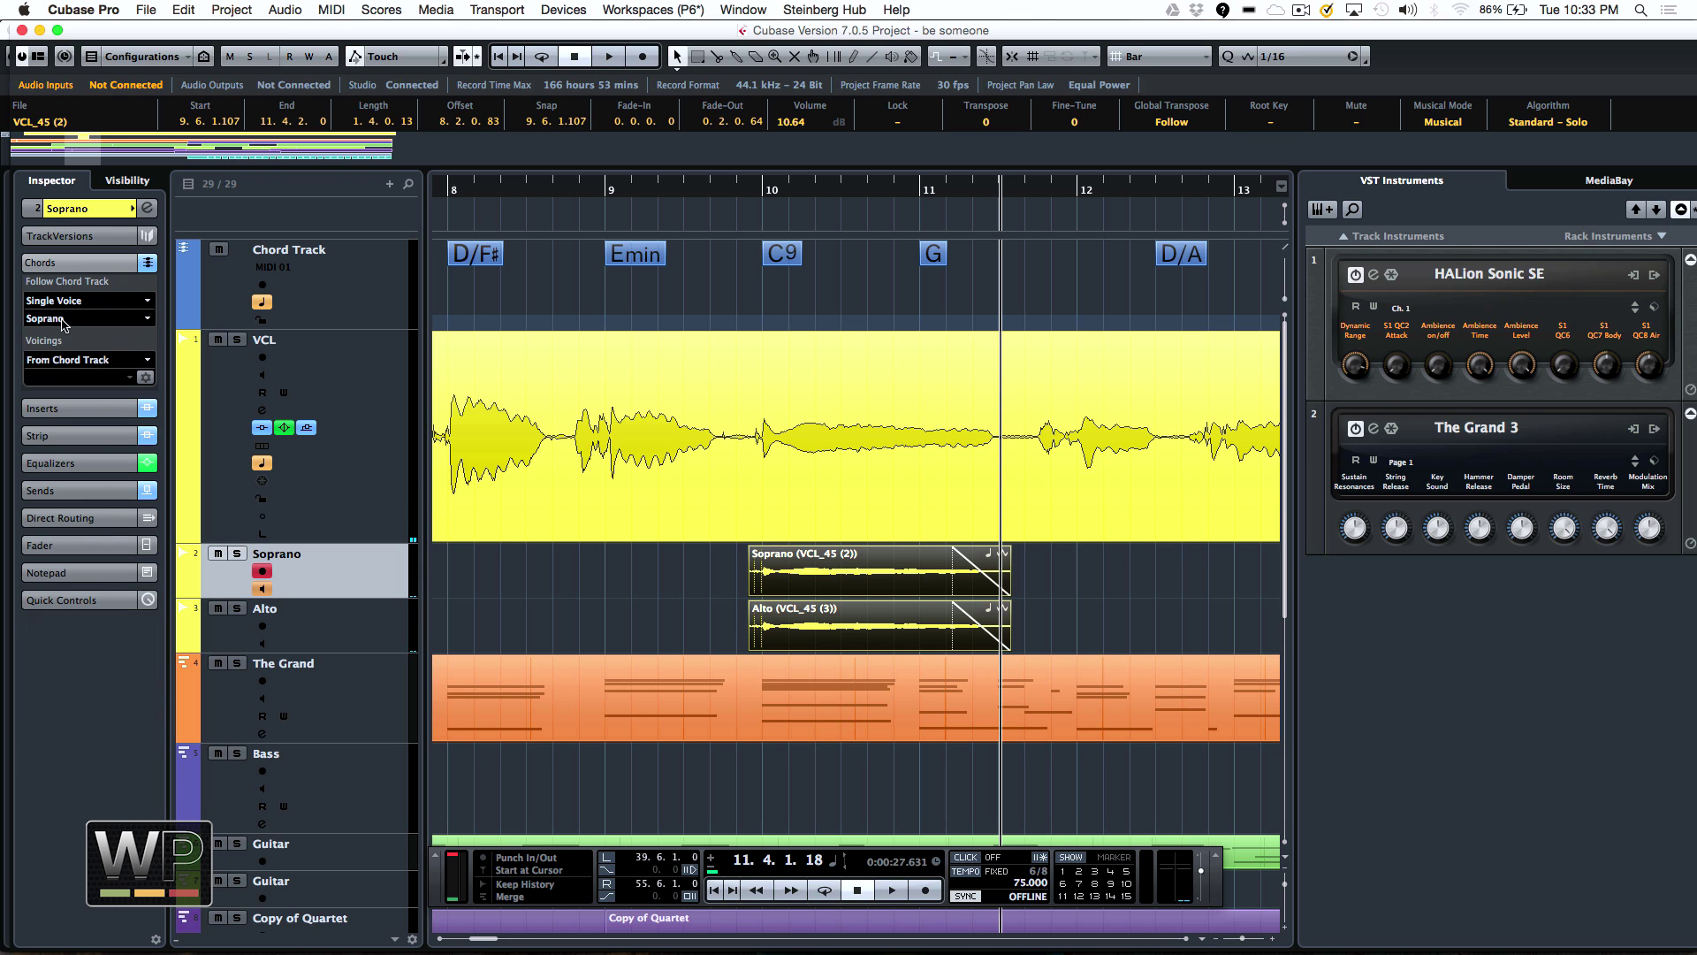
pyautogui.click(63, 320)
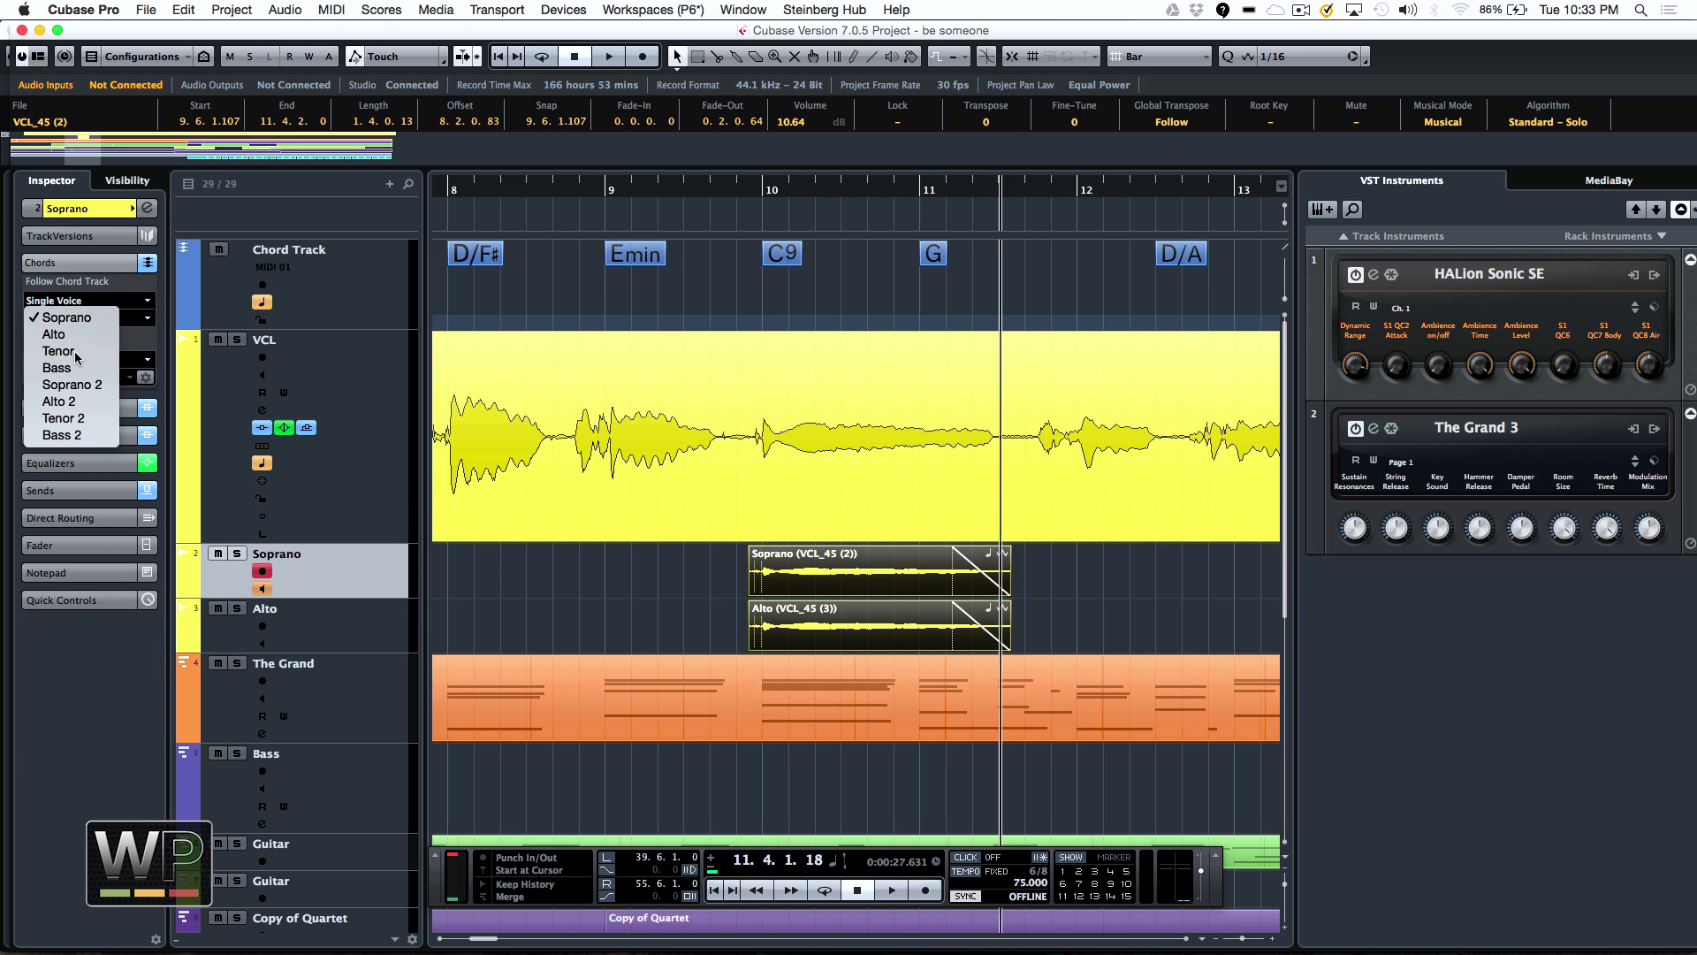
pyautogui.click(58, 351)
pyautogui.click(685, 188)
pyautogui.press('space')
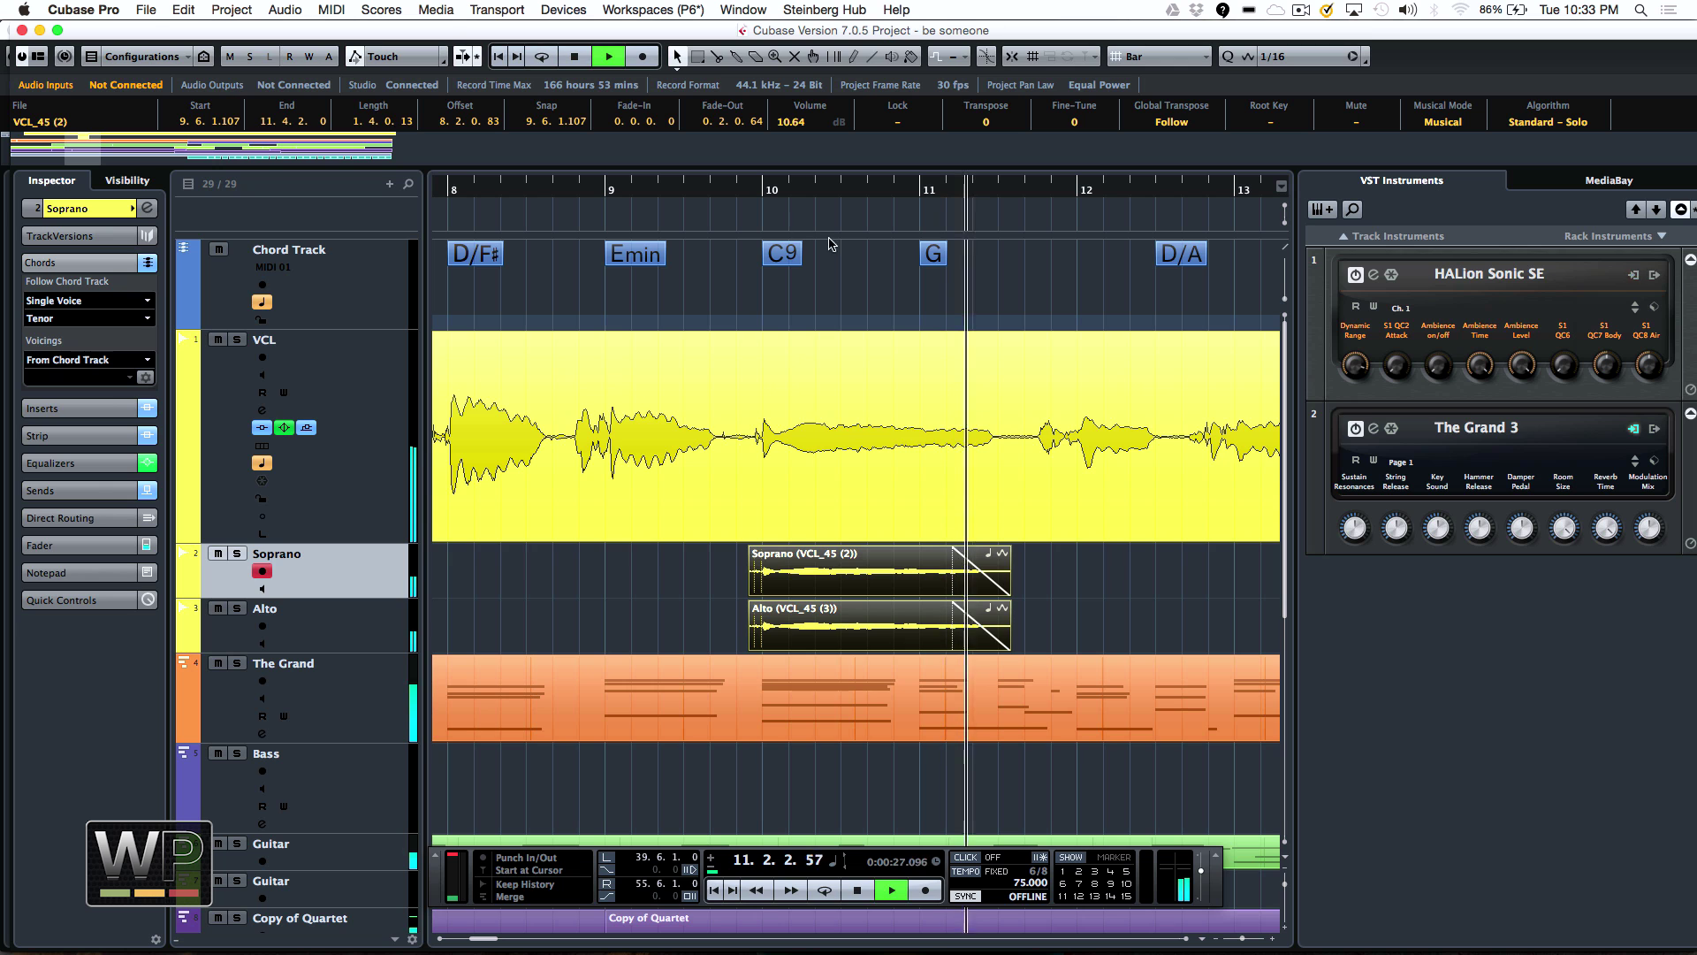
pyautogui.press('space')
pyautogui.click(836, 483)
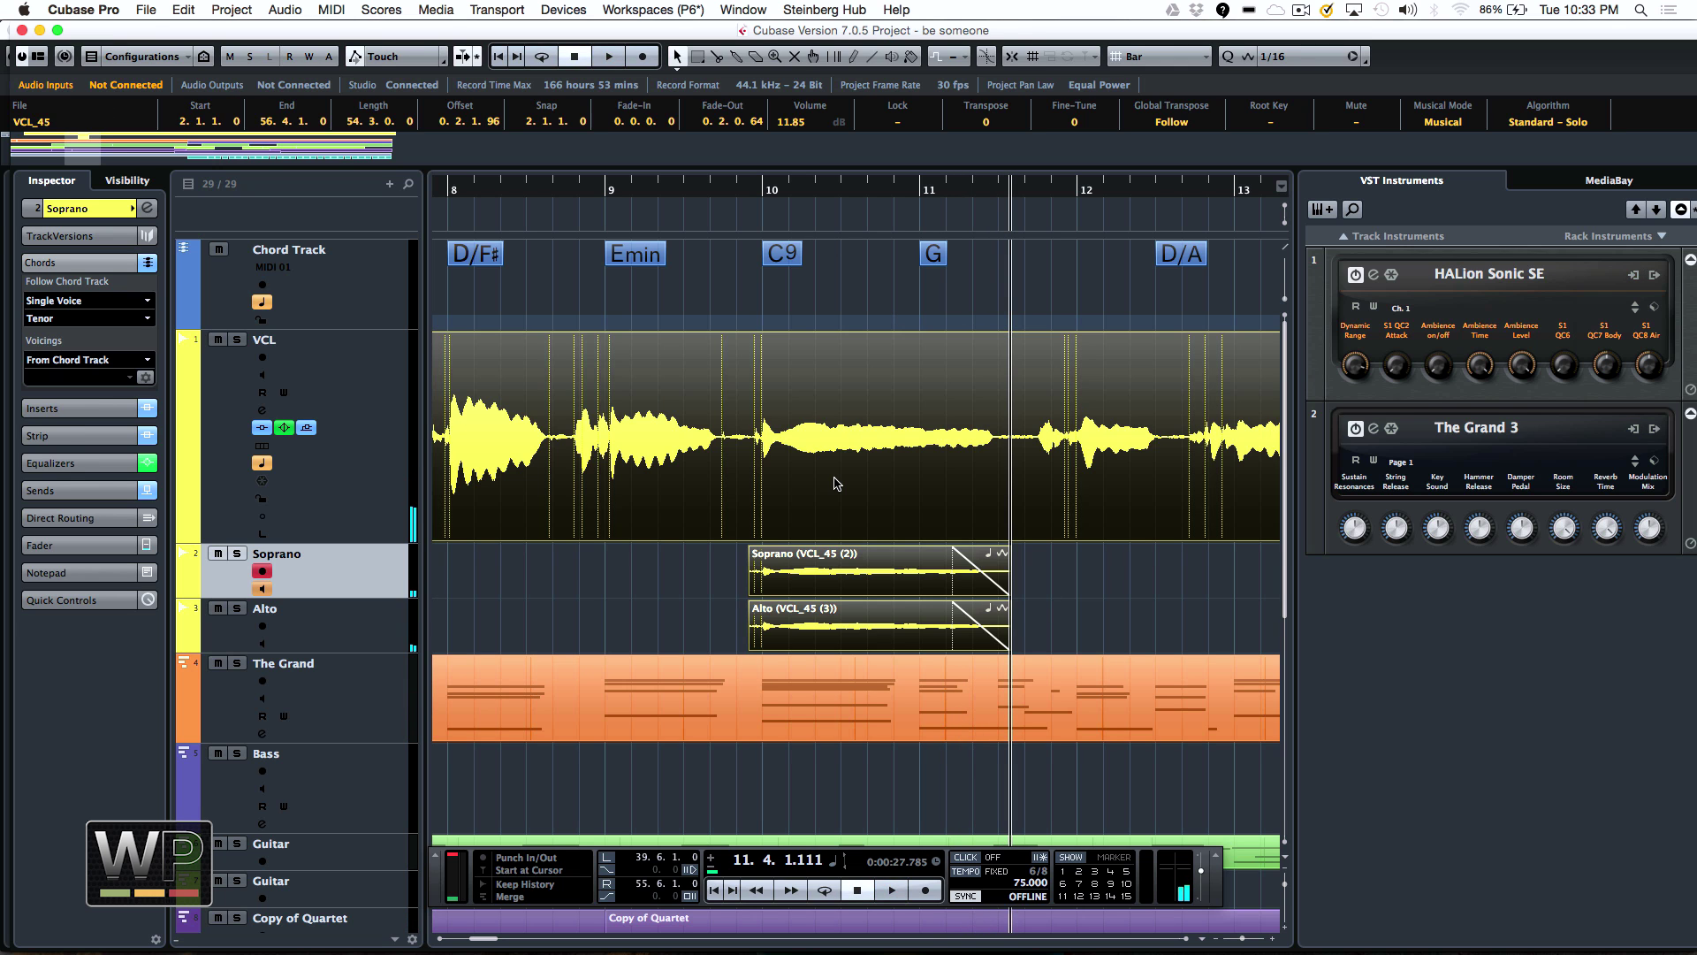
# Open the vocal and harmonies in VariAudio and raise the D3 pitch segment several semitones
pyautogui.doubleClick(836, 482)
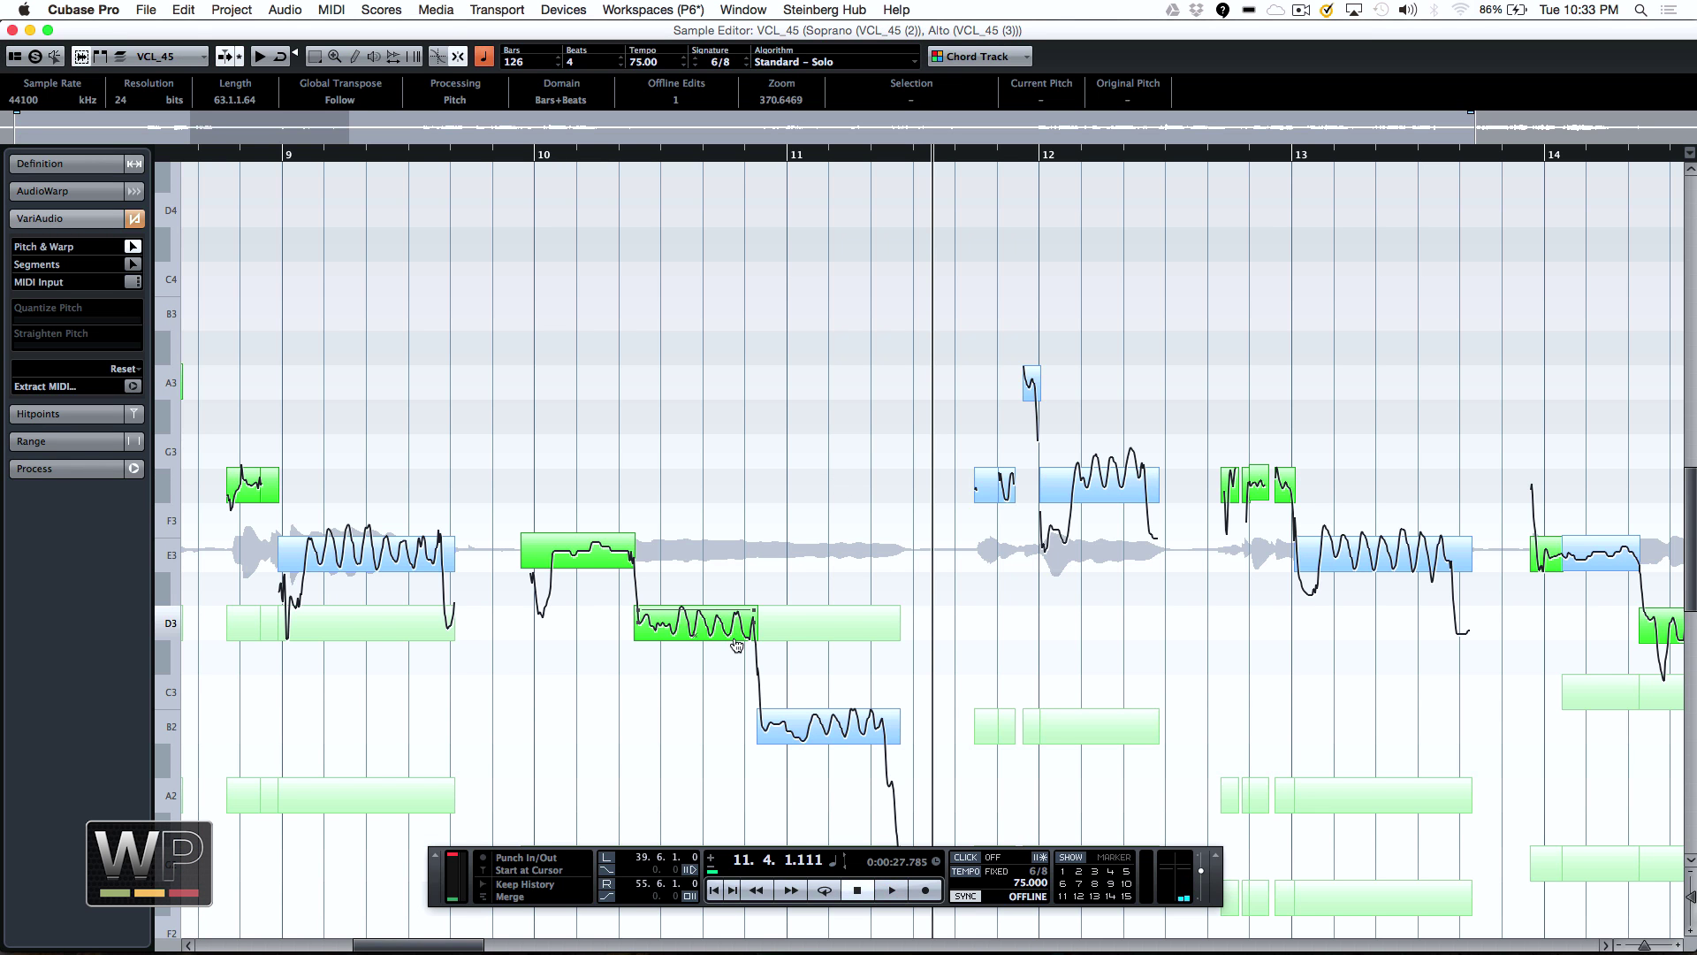
pyautogui.scroll(-1, 677, 735)
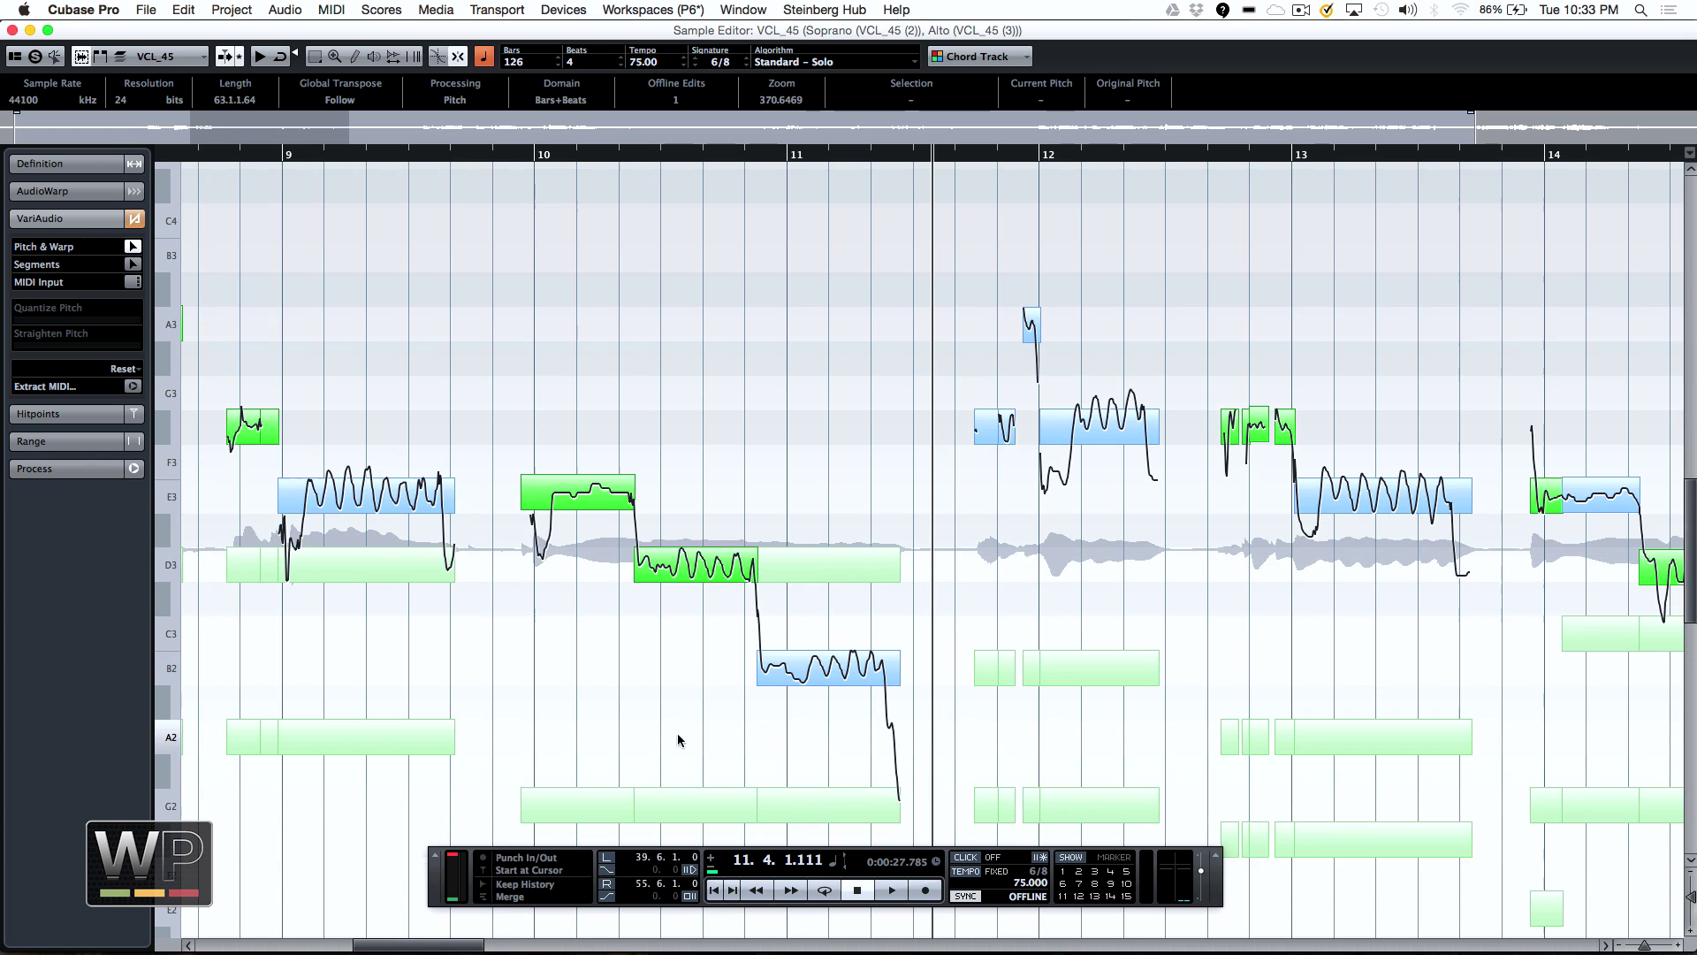
pyautogui.click(693, 812)
pyautogui.click(828, 690)
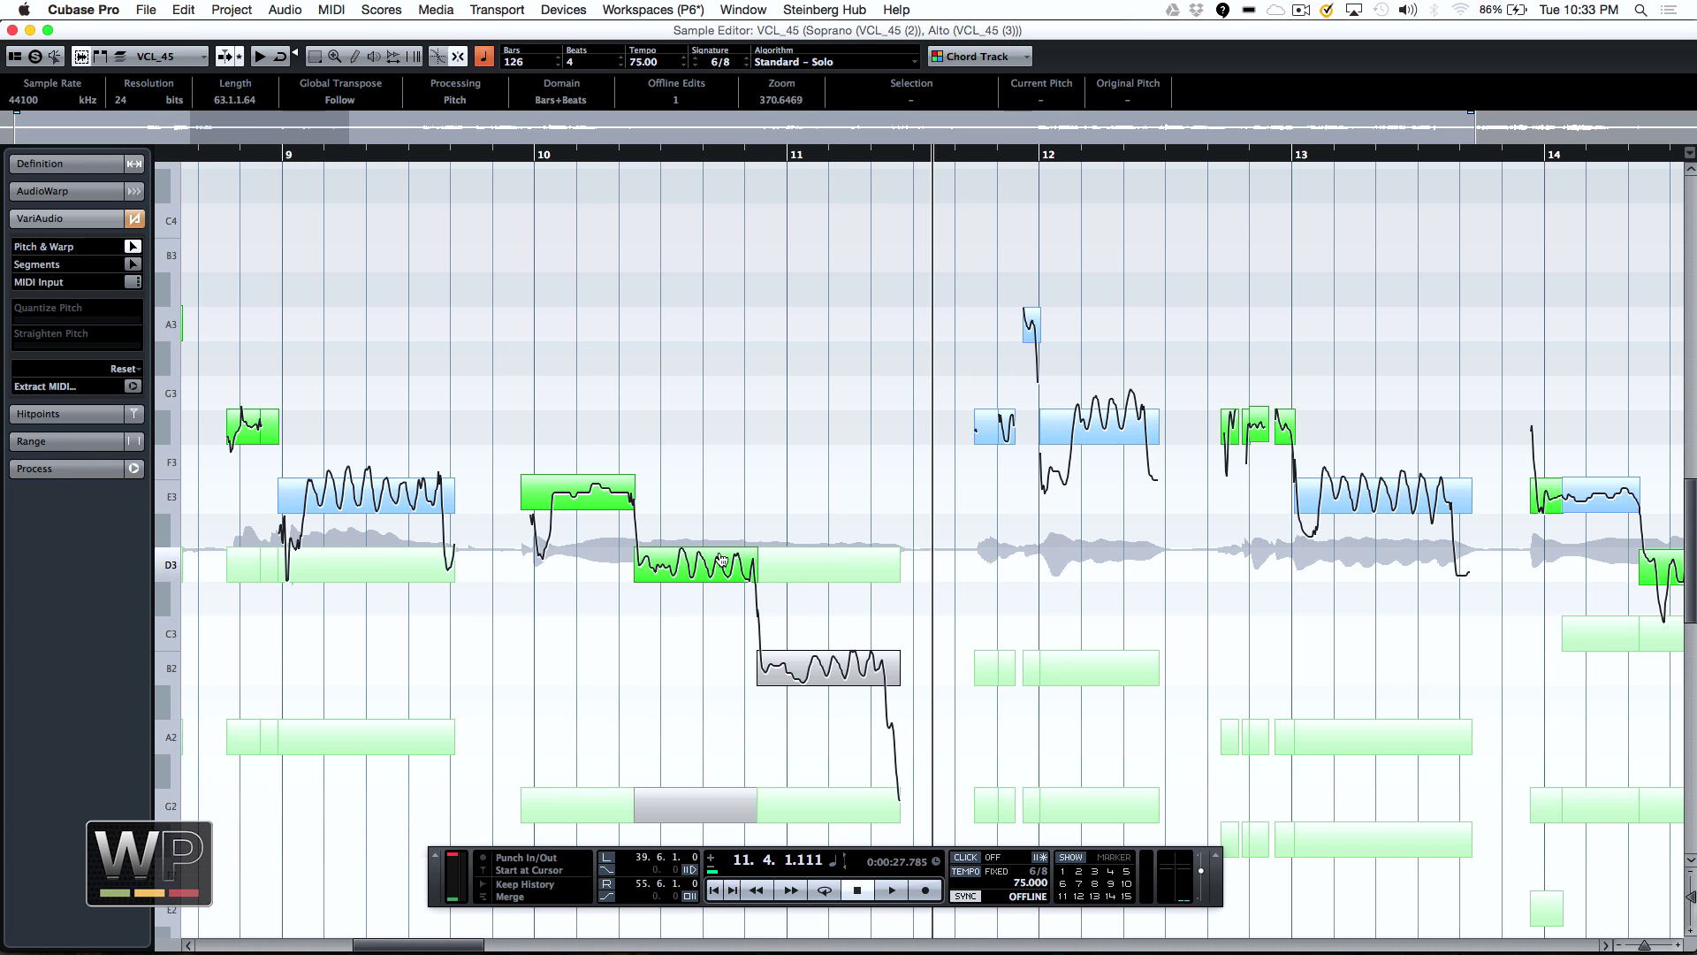
pyautogui.click(700, 562)
pyautogui.moveTo(700, 562); pyautogui.dragTo(697, 392)
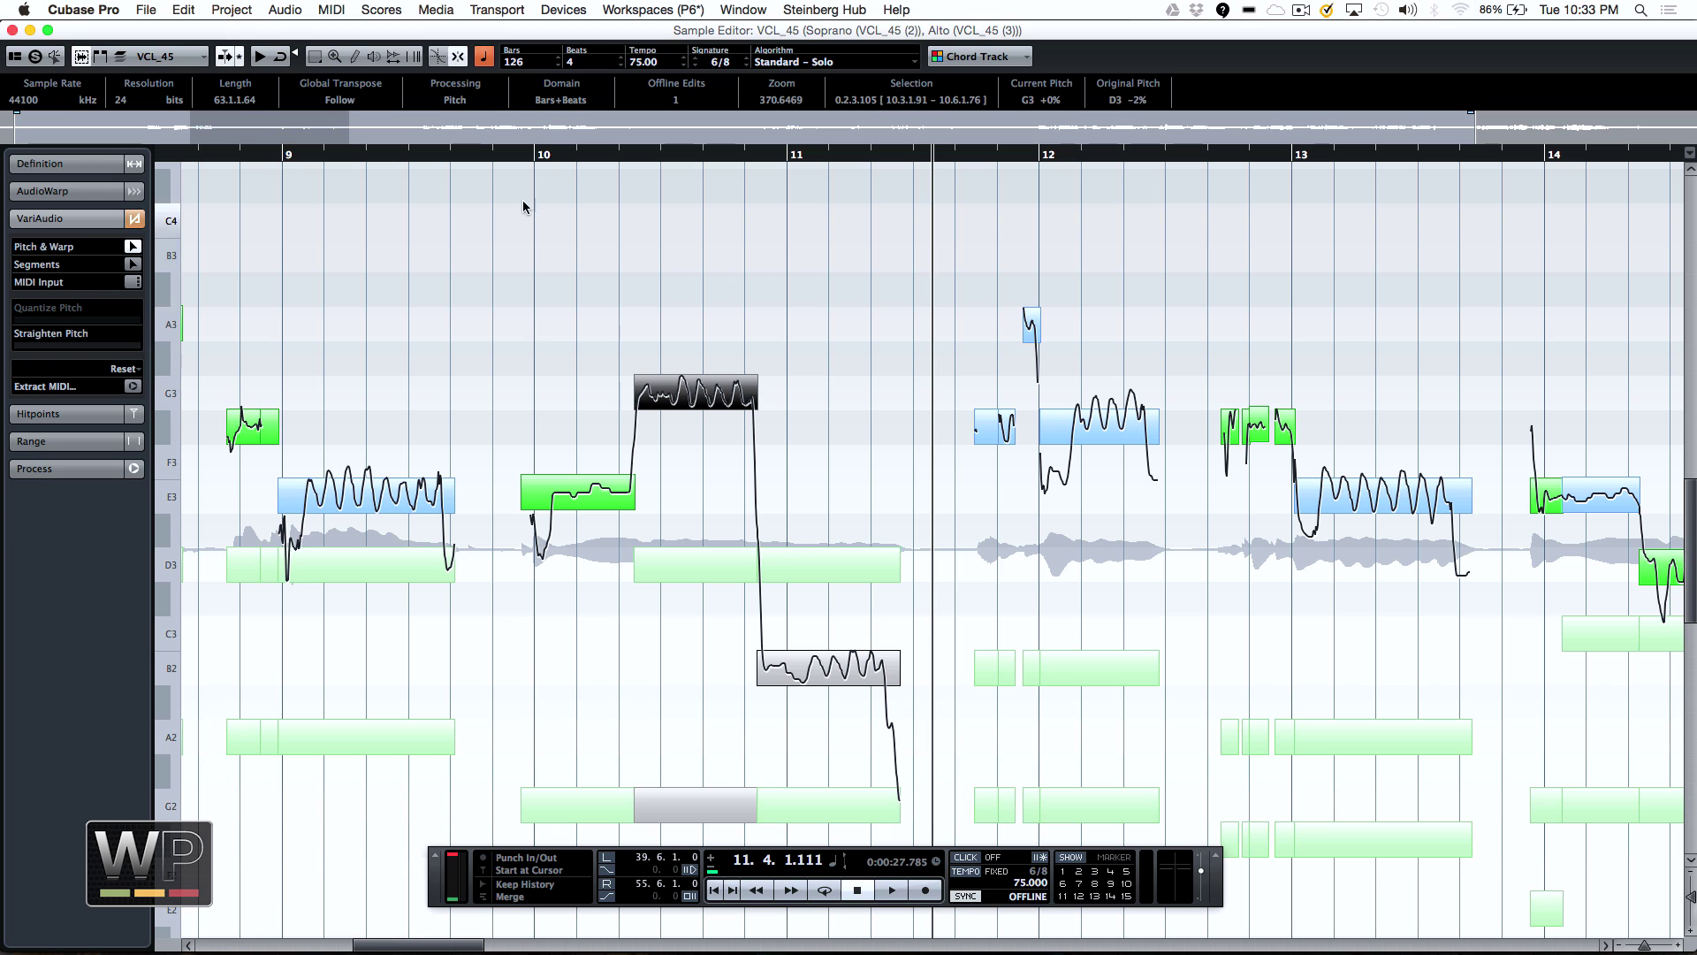
pyautogui.click(495, 196)
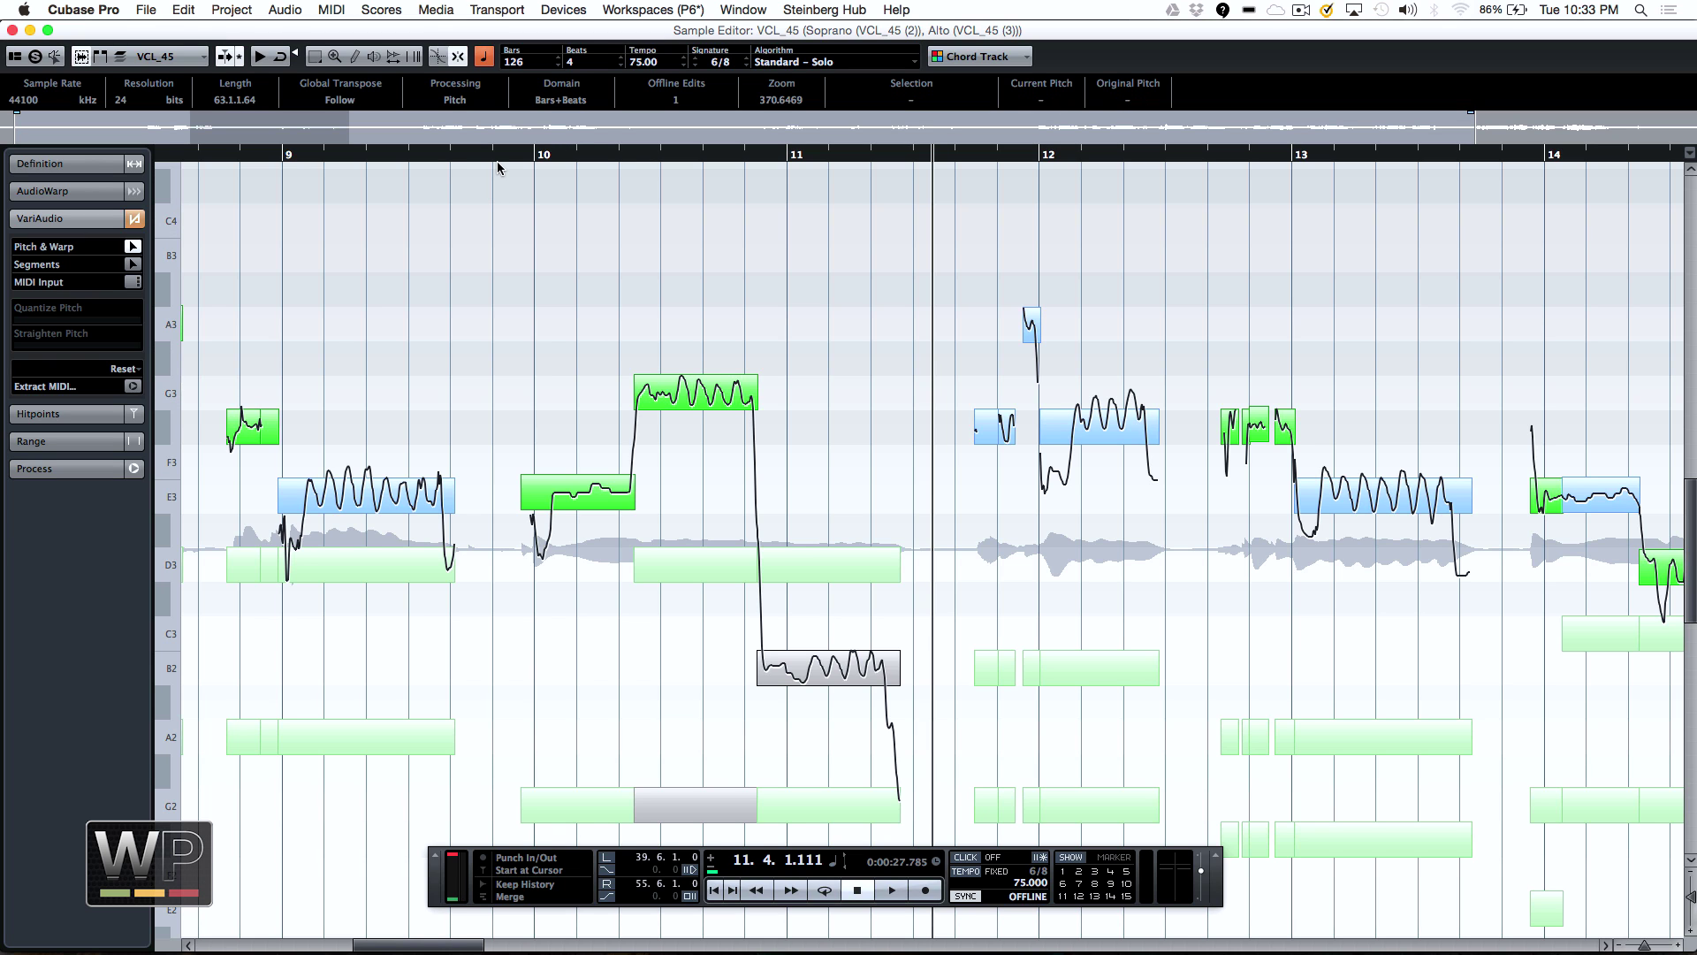
# Audition from bar 9.6, then move the note segment to G3
pyautogui.click(496, 157)
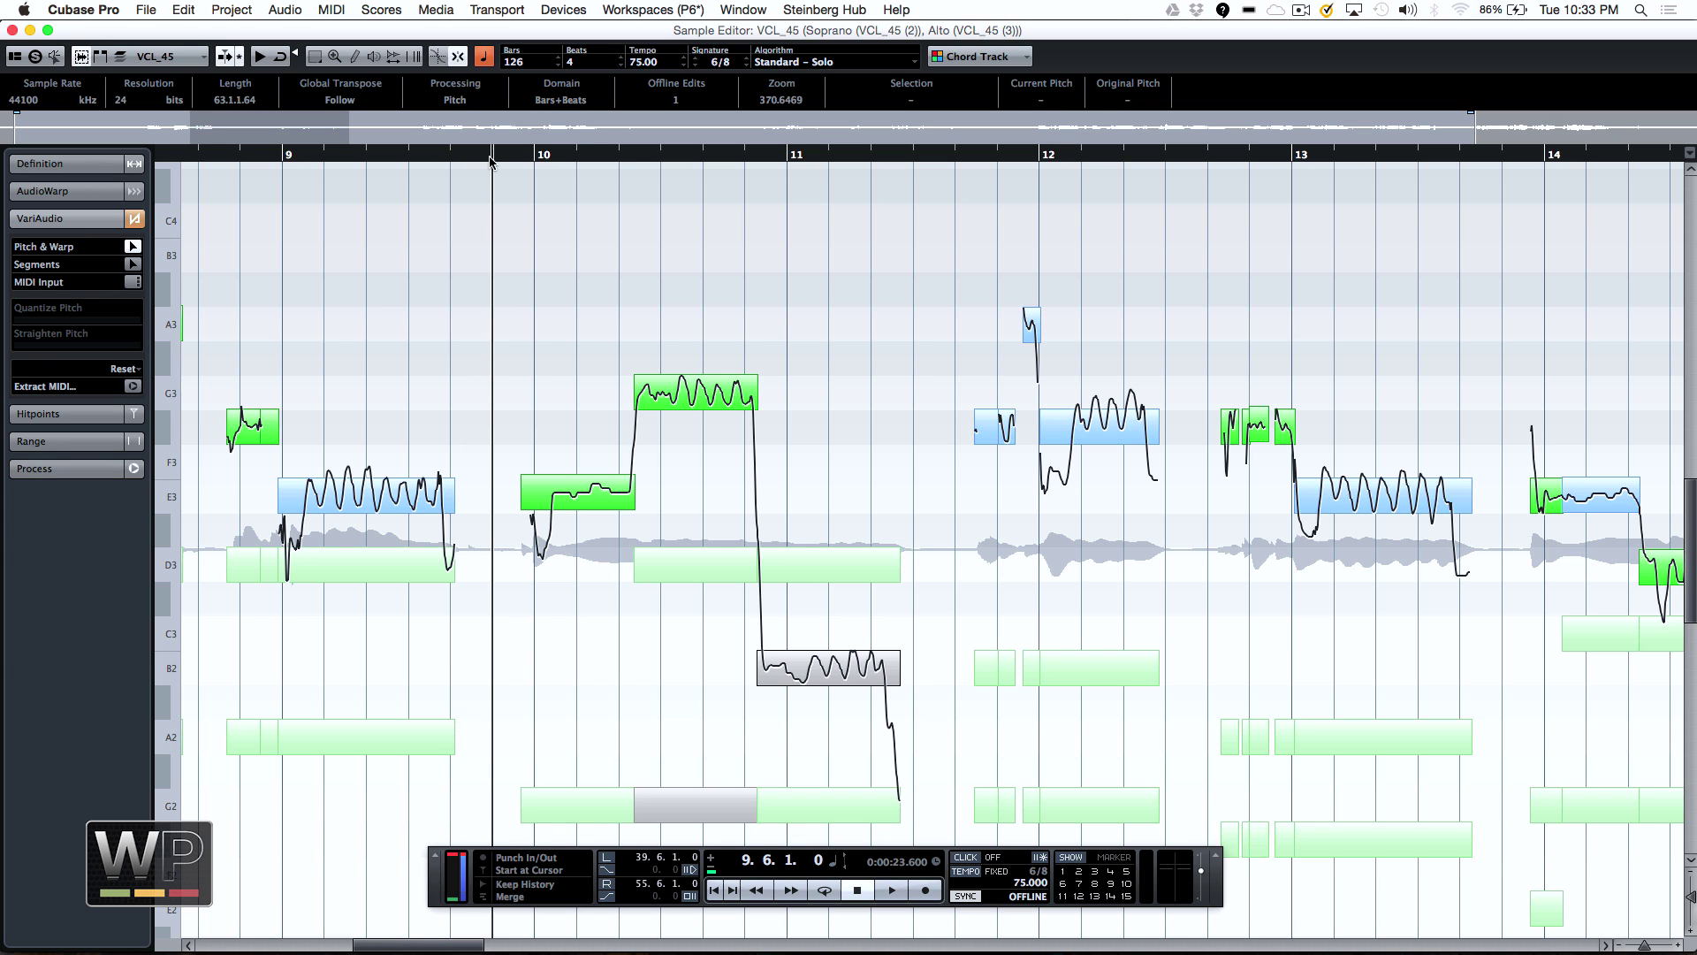
pyautogui.press('space')
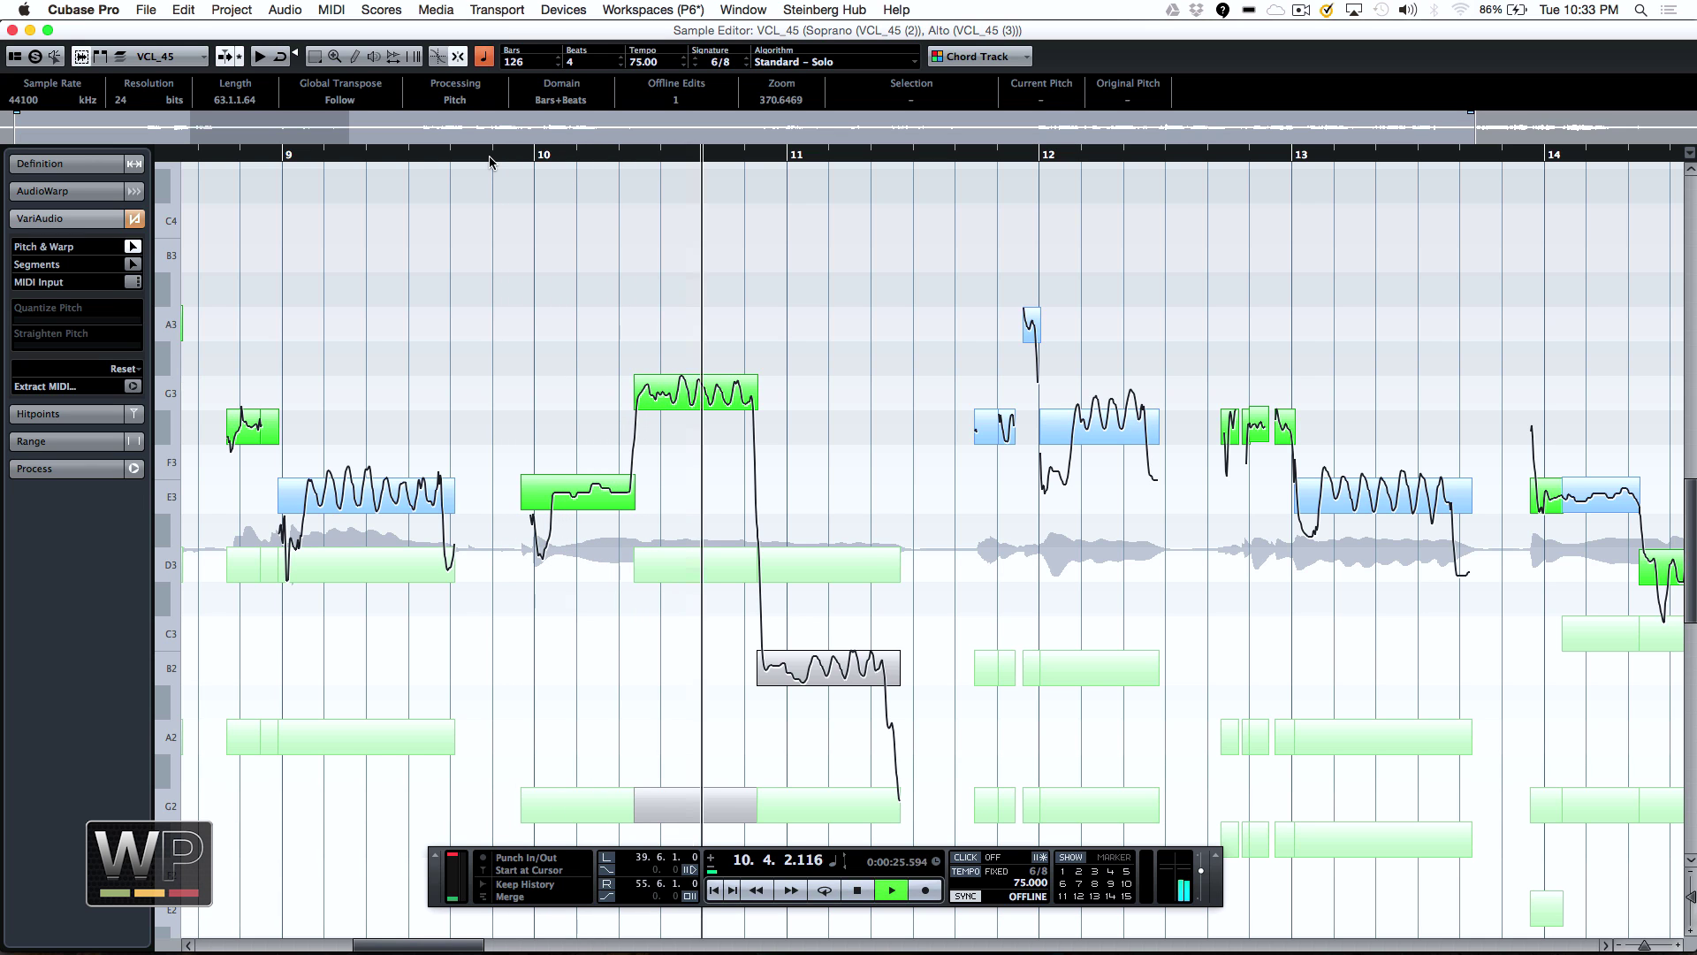
pyautogui.press('space')
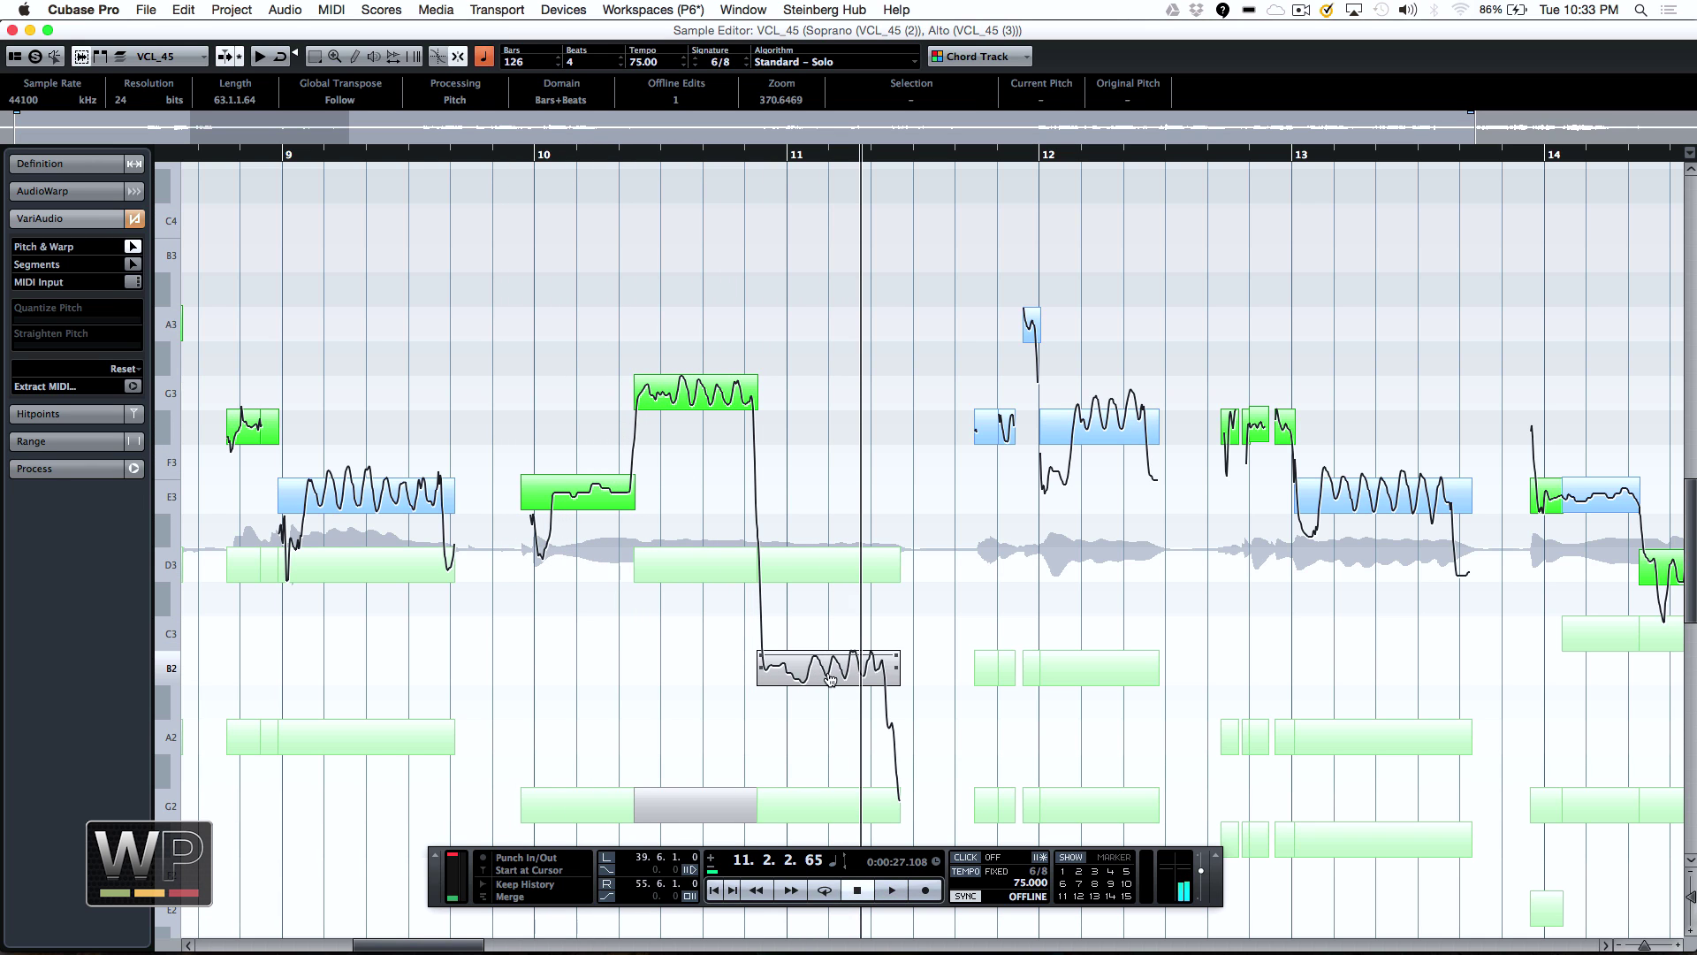
pyautogui.click(824, 664)
pyautogui.click(608, 501)
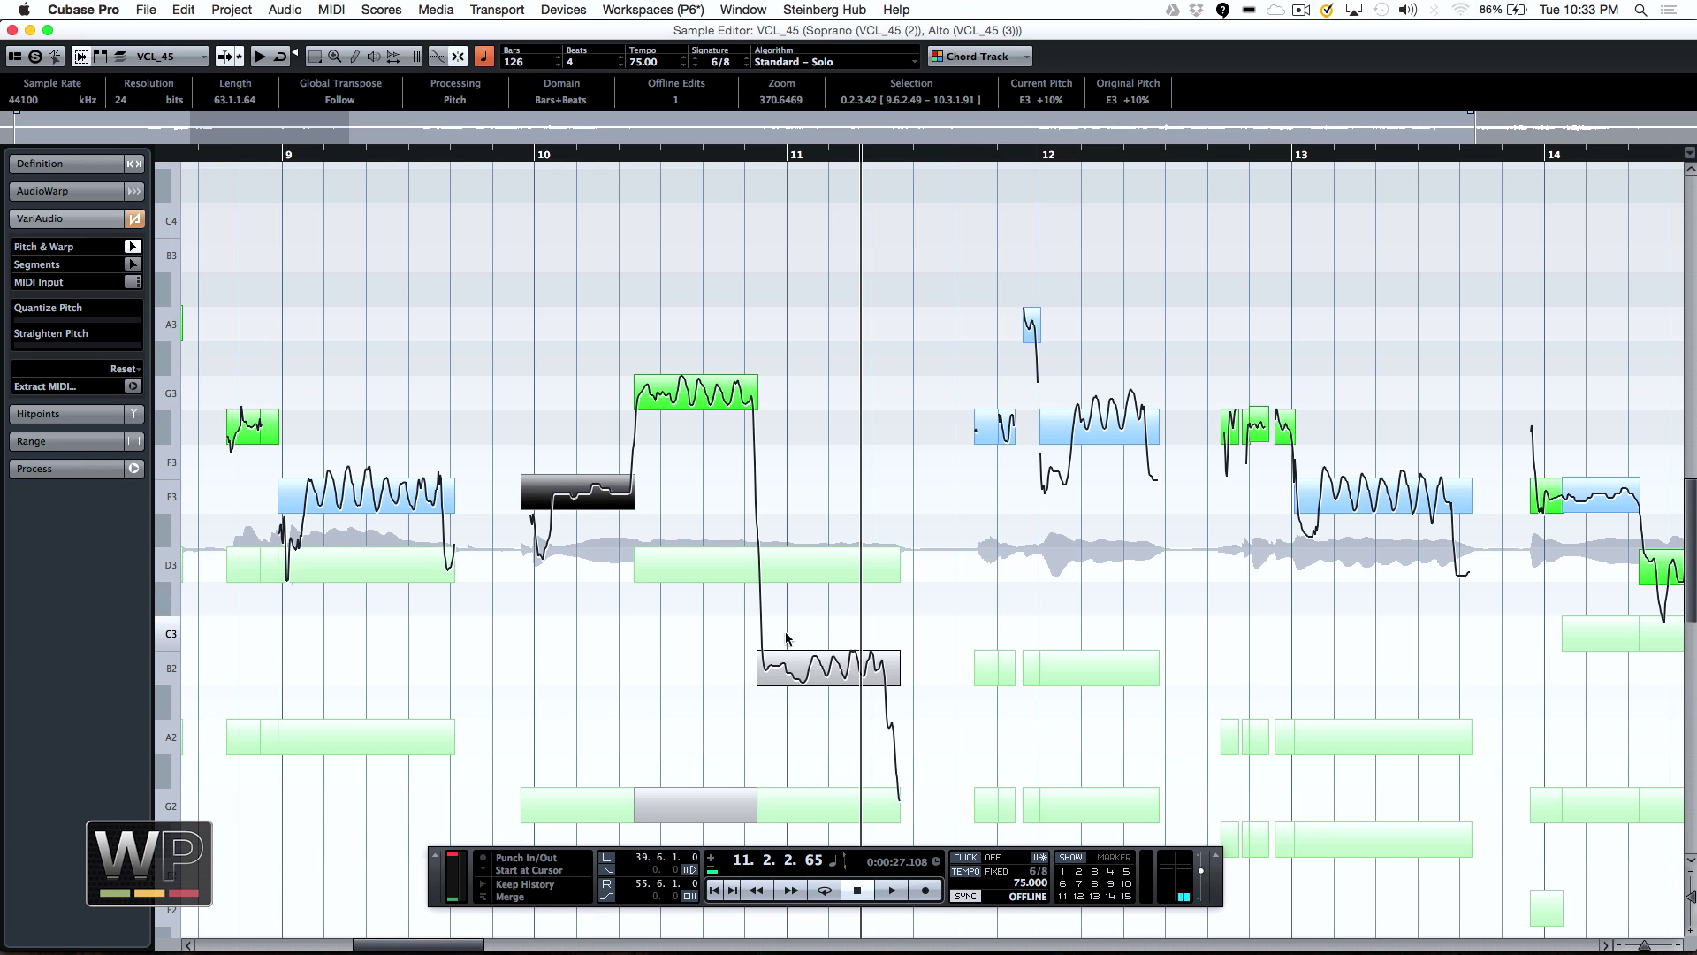
pyautogui.click(829, 673)
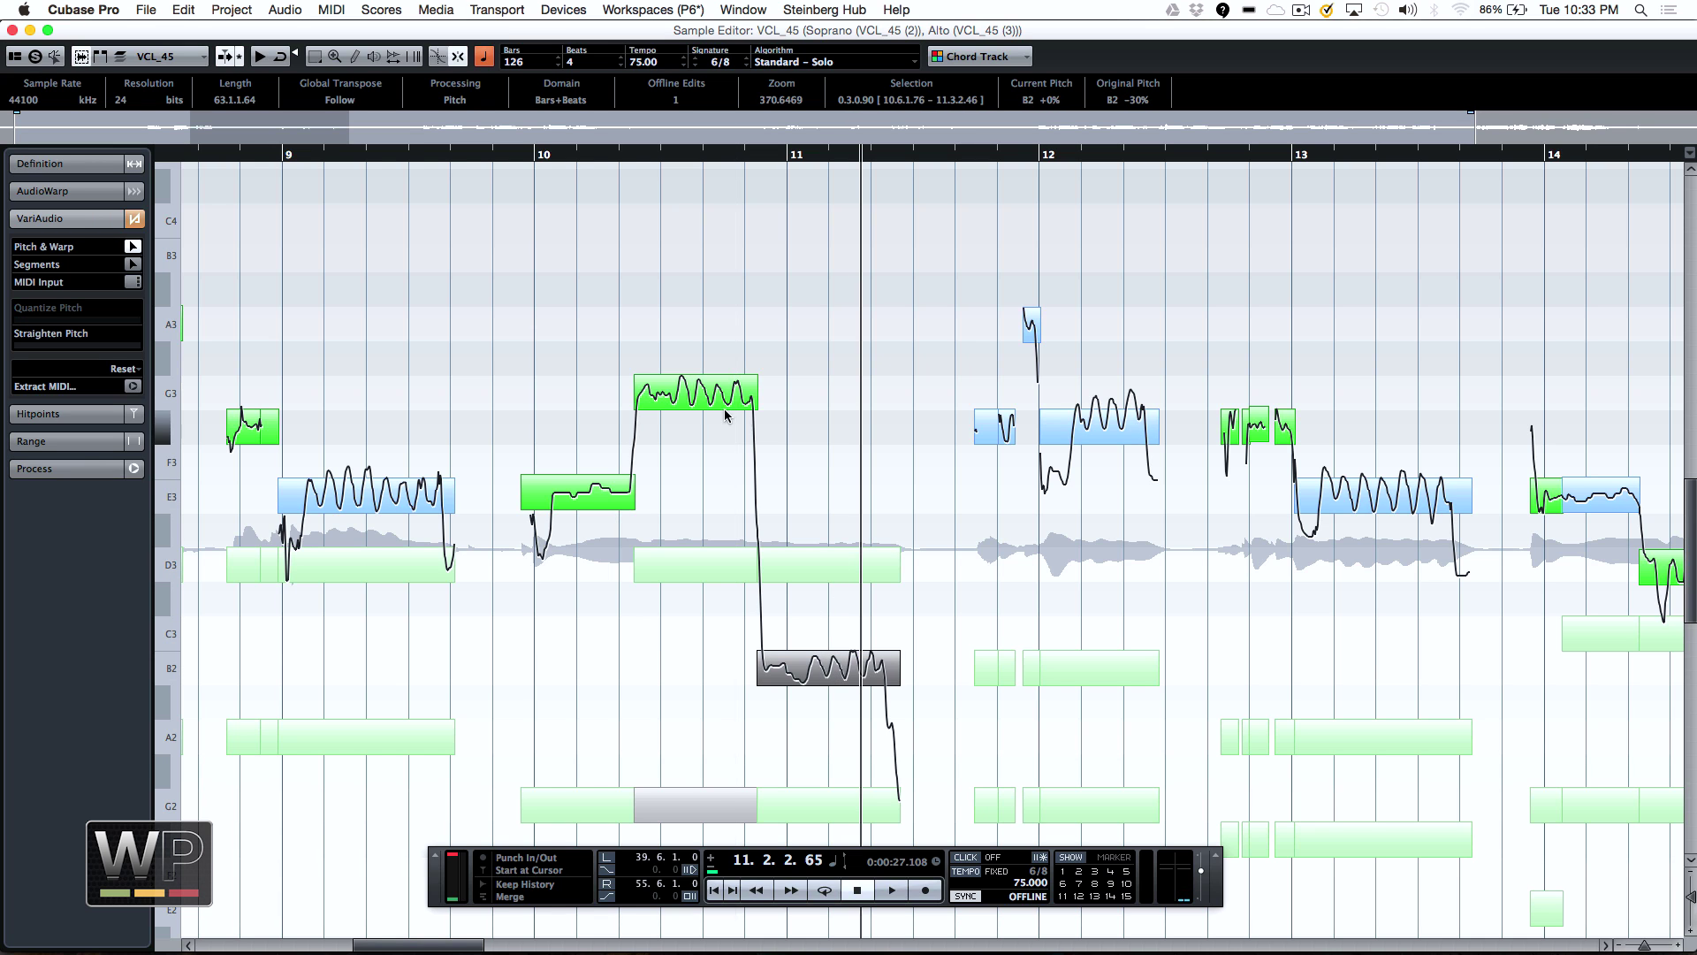
pyautogui.moveTo(716, 395)
pyautogui.mouseDown()
pyautogui.moveTo(716, 535)
pyautogui.moveTo(717, 395)
pyautogui.mouseUp()
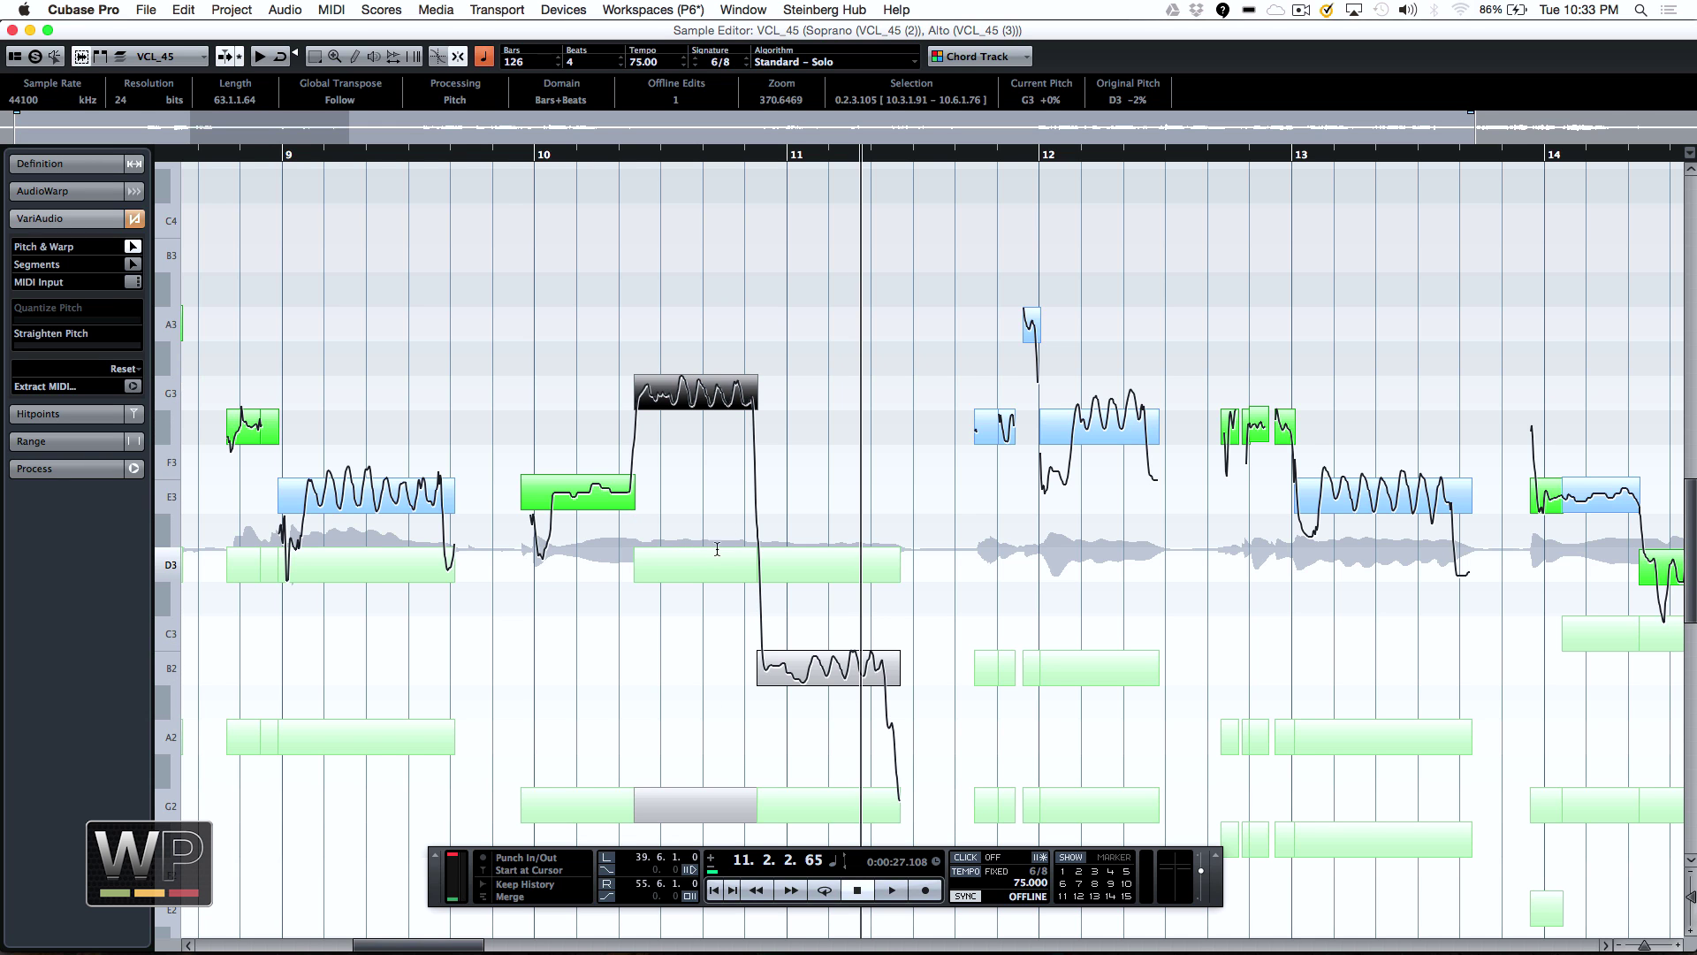
# Close the vocal Sample Editor and open chord pads.cpr from Recent Projects, maximized to full screen
pyautogui.click(12, 30)
pyautogui.click(147, 11)
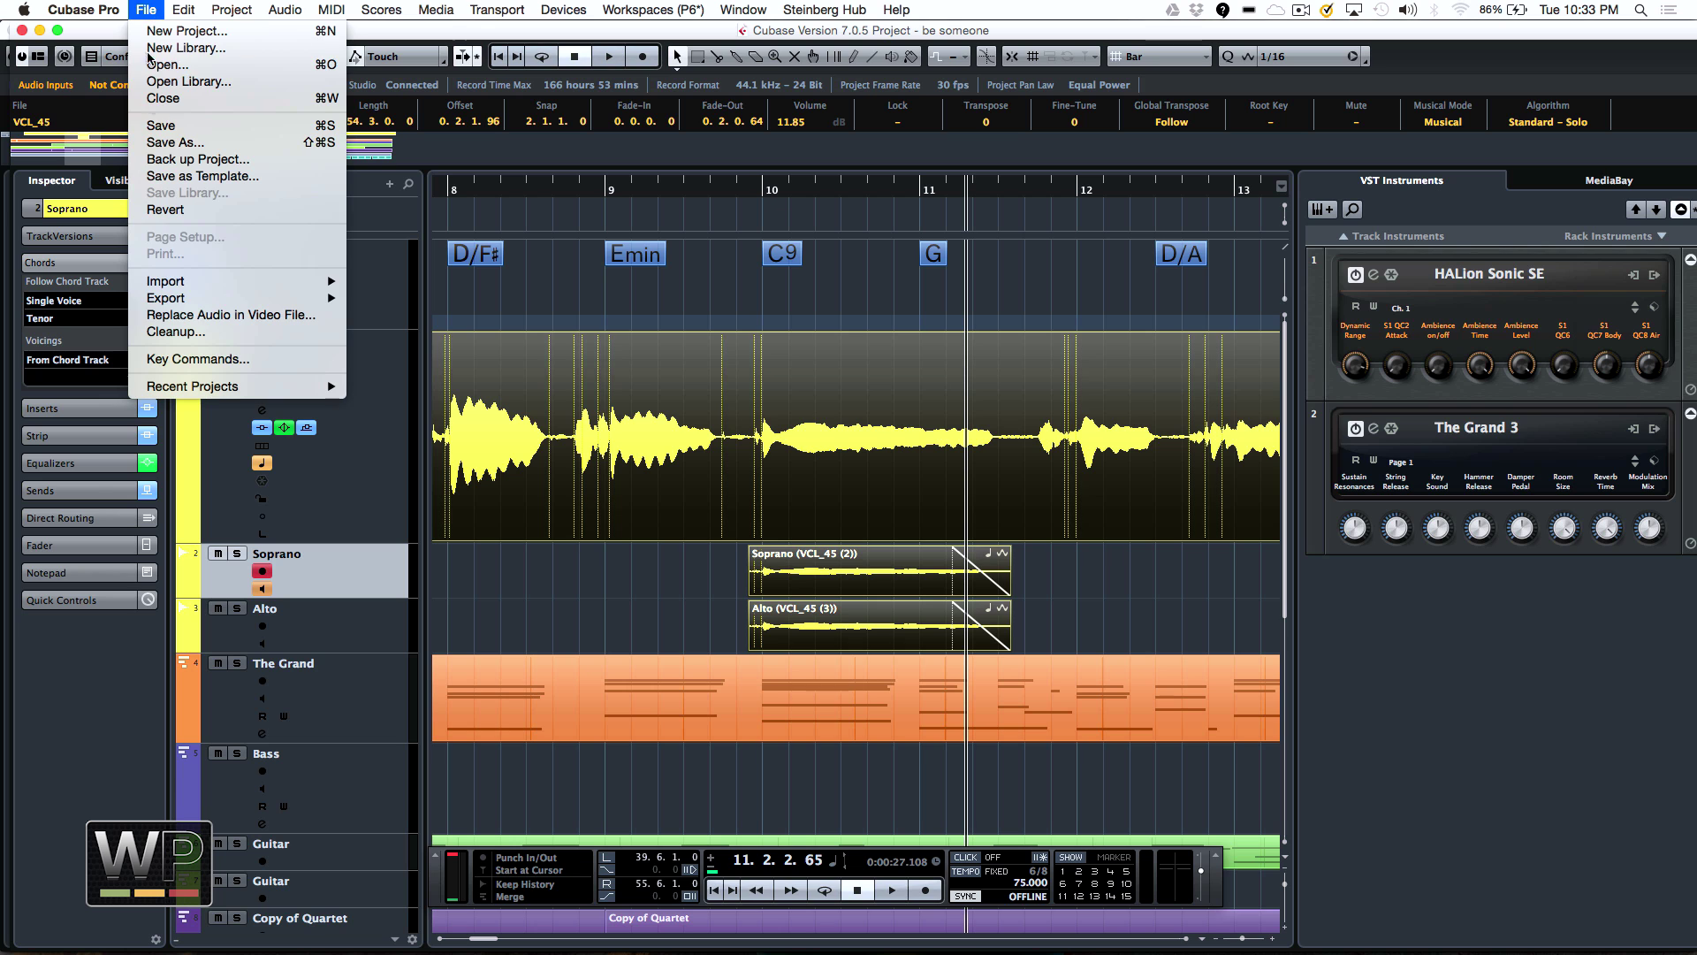
pyautogui.moveTo(221, 396)
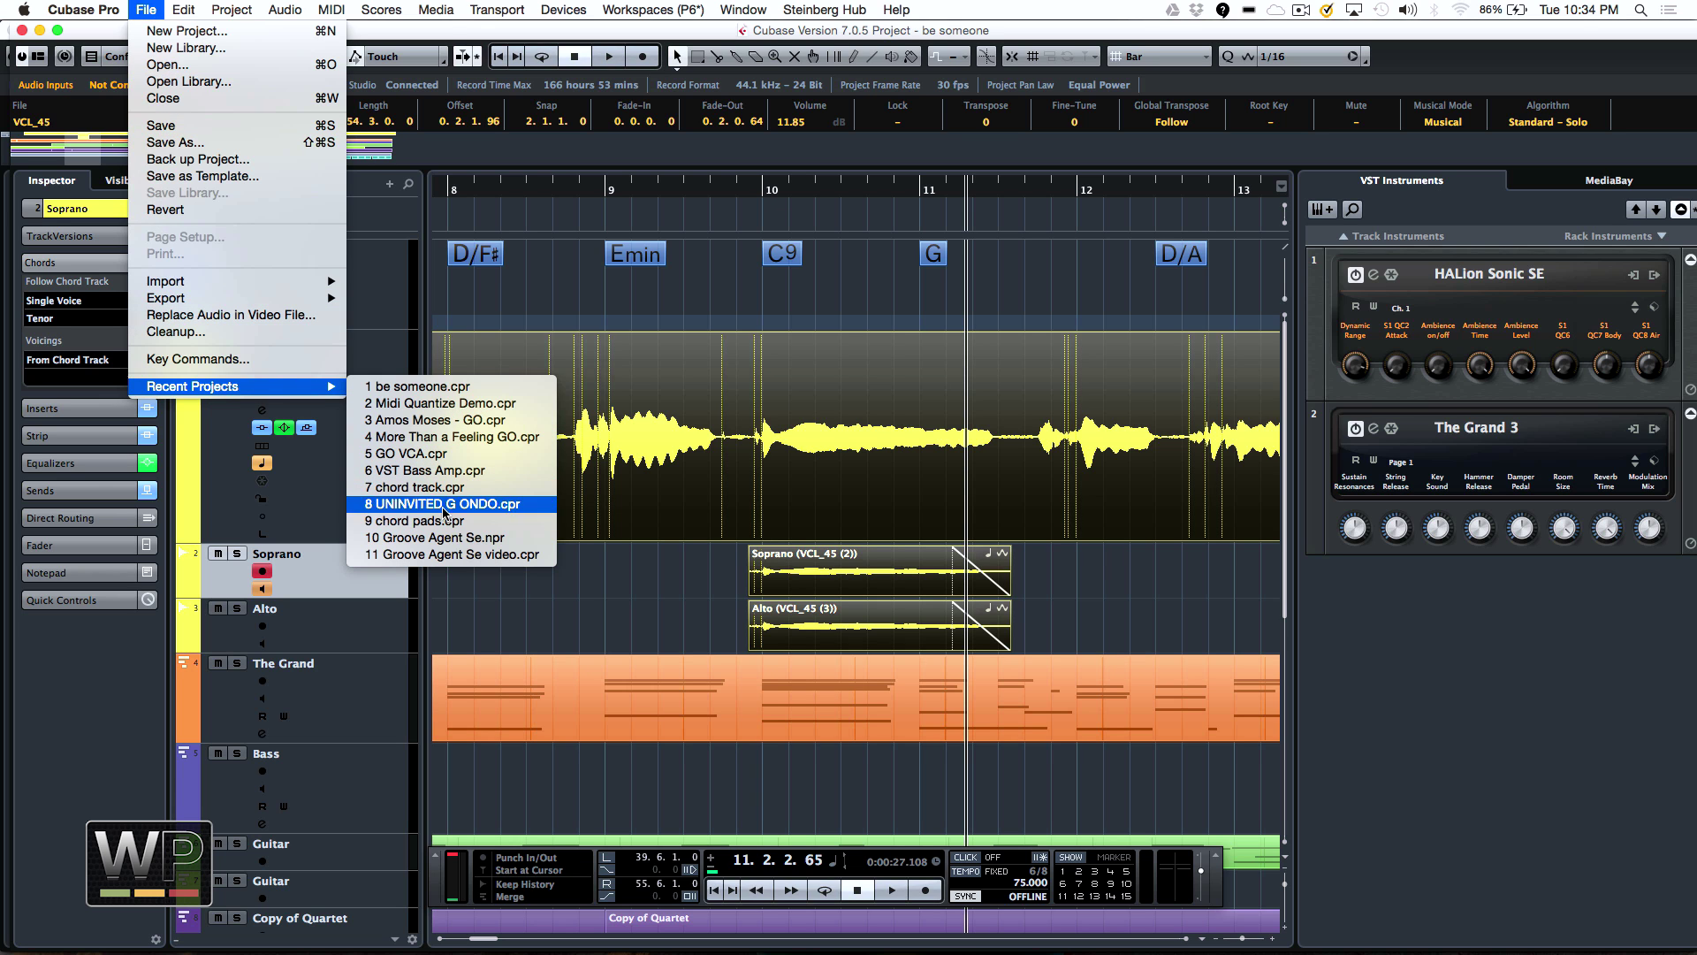
pyautogui.click(433, 521)
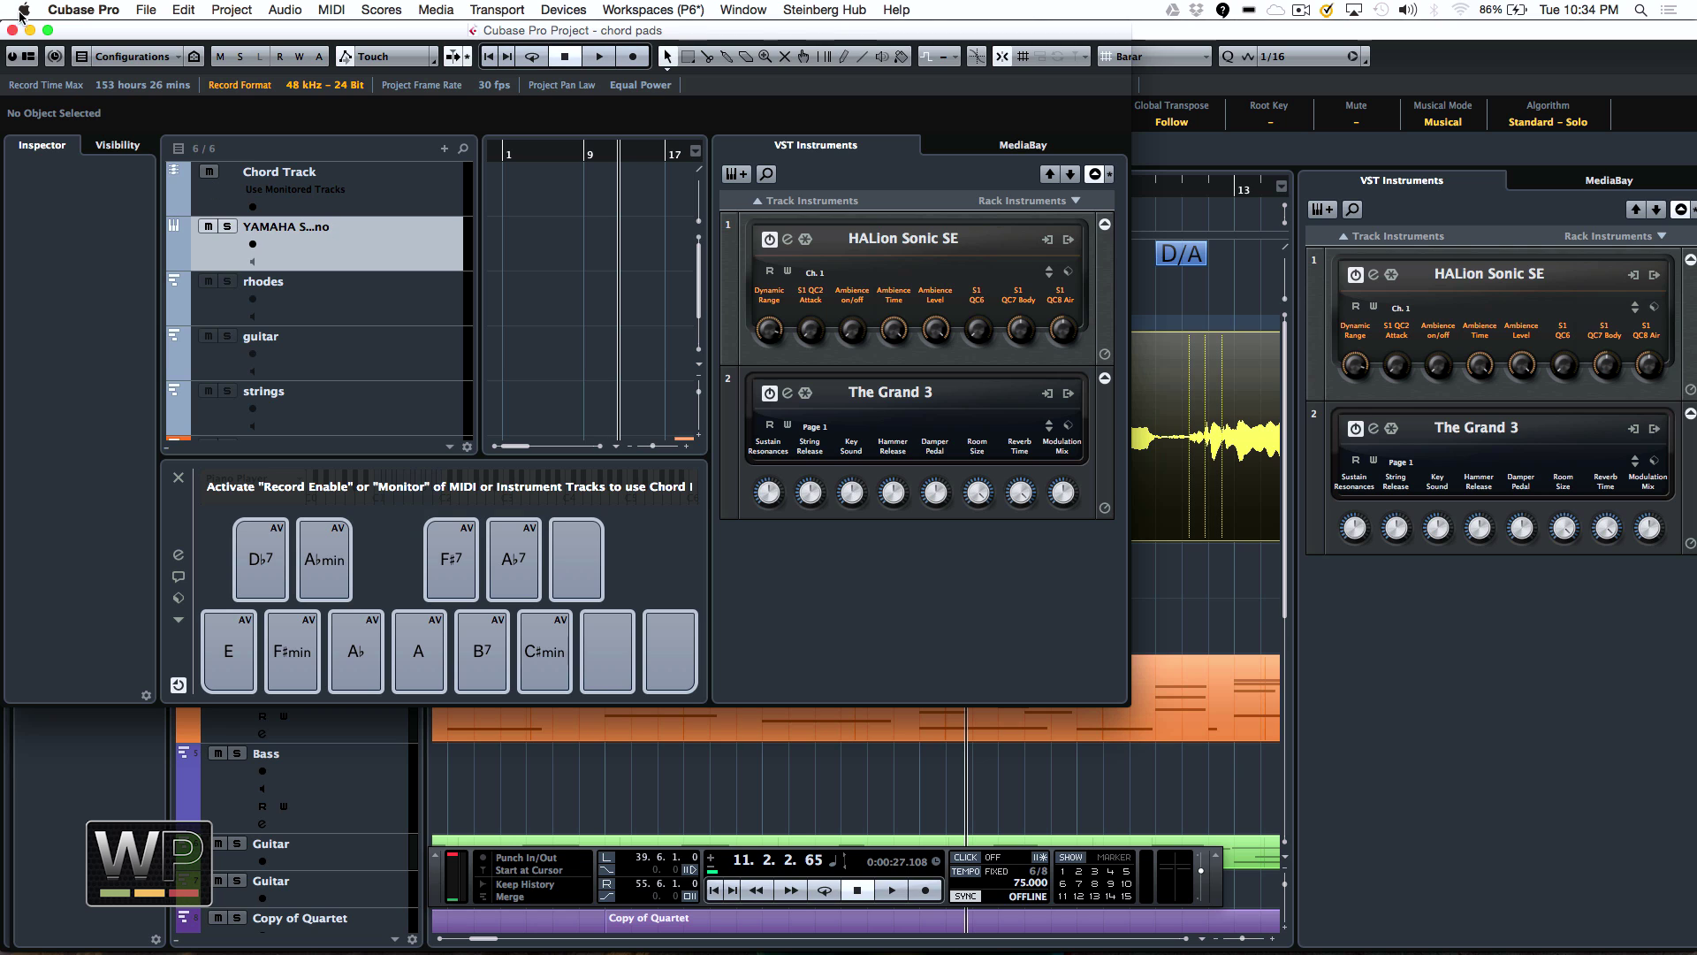
pyautogui.click(48, 30)
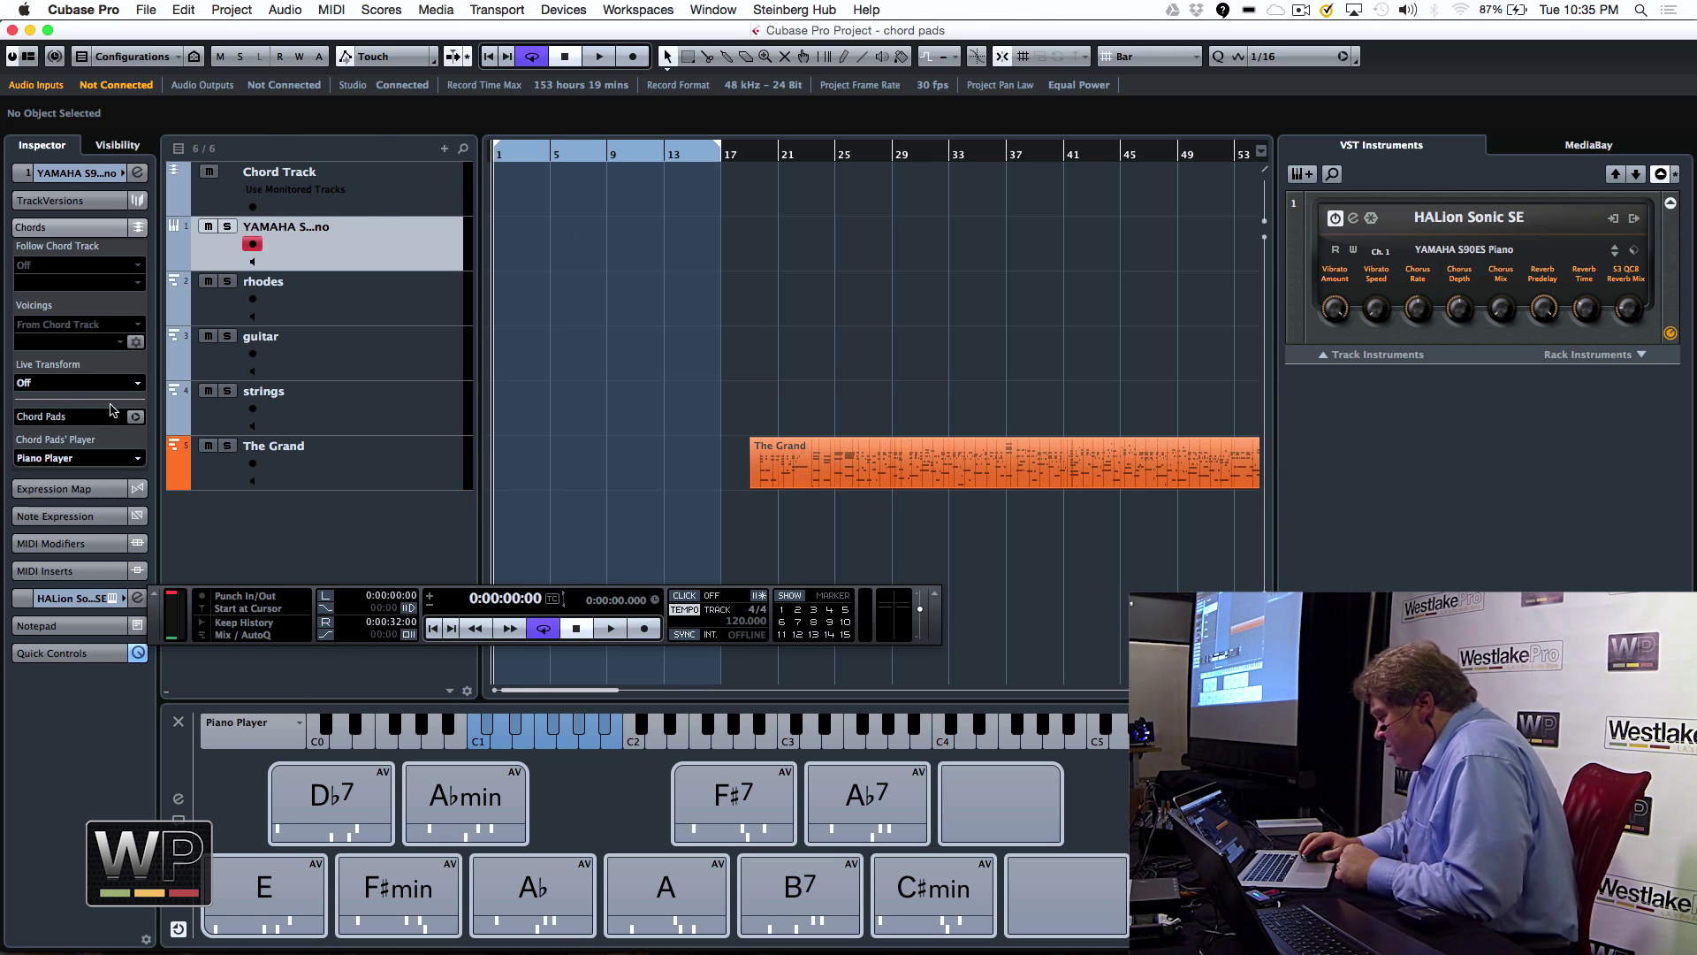
# Hide the Chord Pads area of the YAMAHA piano project
pyautogui.click(134, 417)
# Show the Chord Pads area again and play the E chord pad twice
pyautogui.click(133, 417)
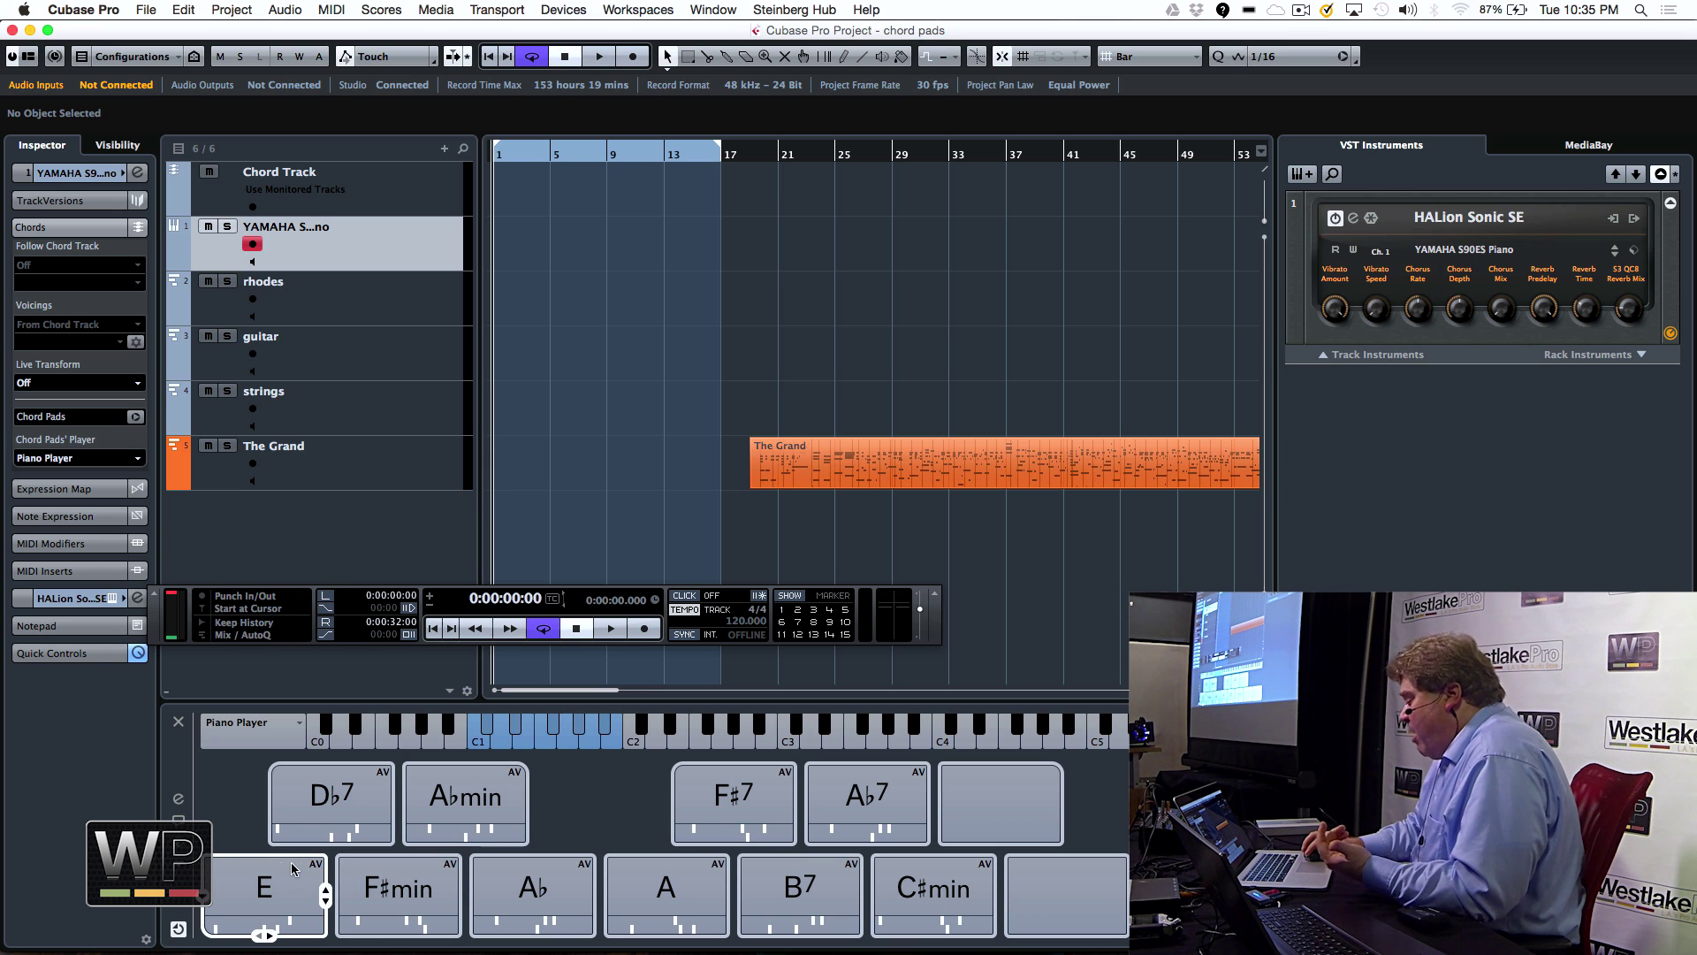
pyautogui.click(273, 890)
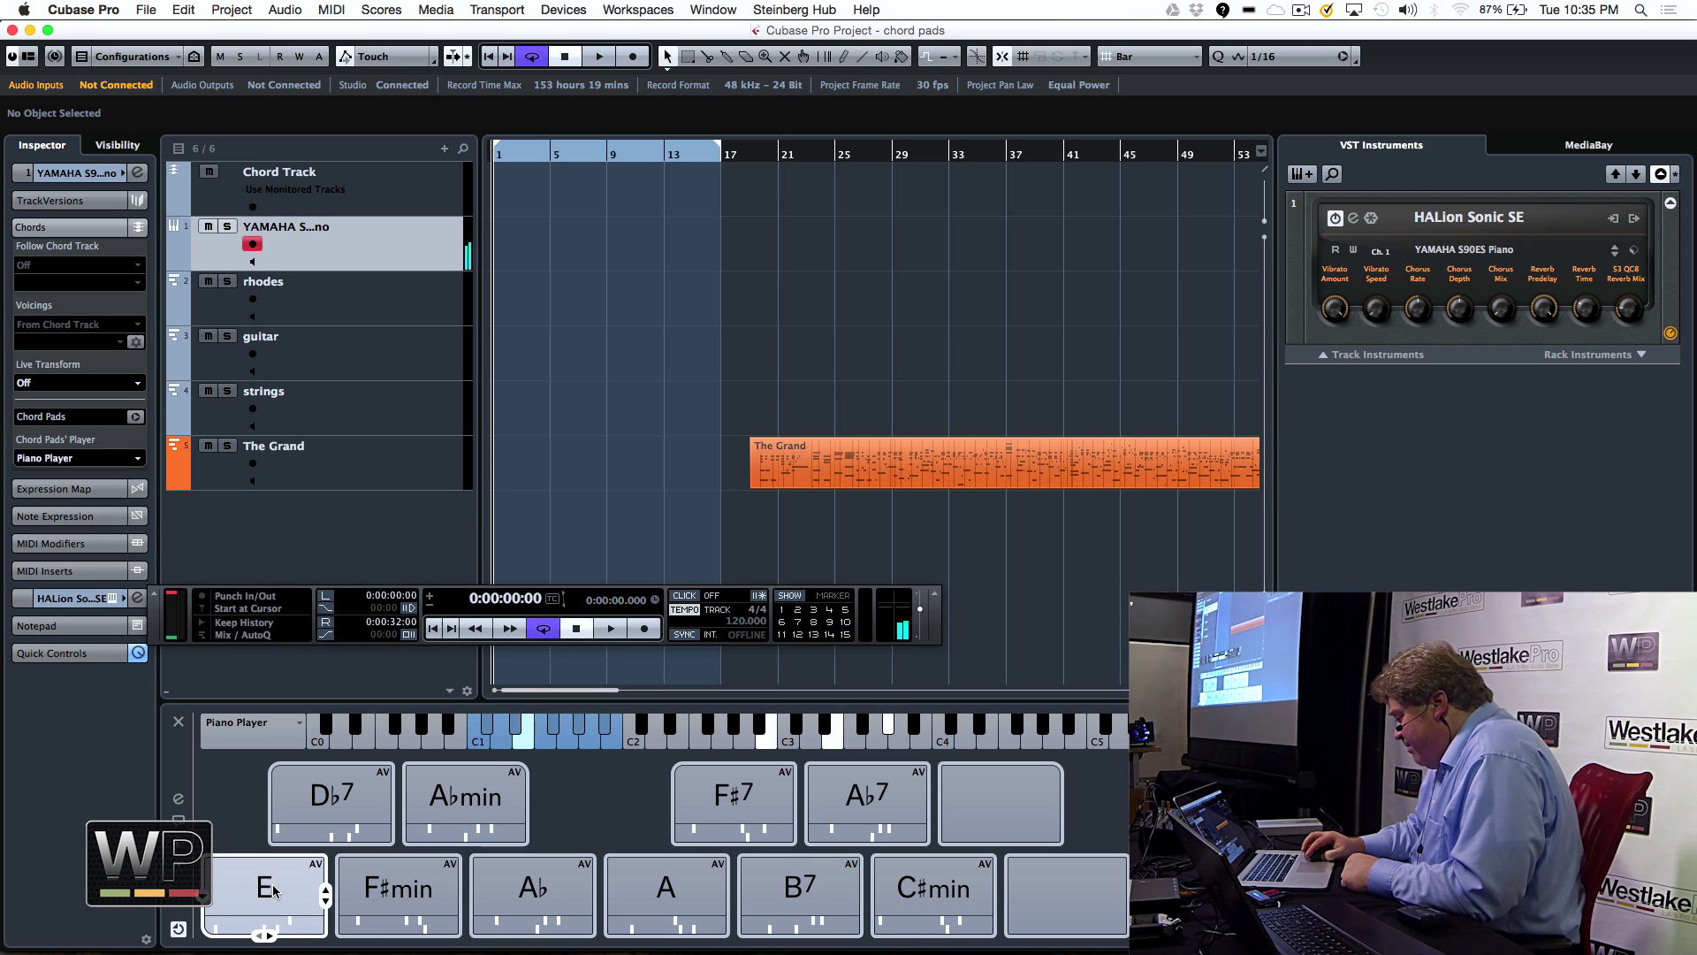
pyautogui.click(272, 890)
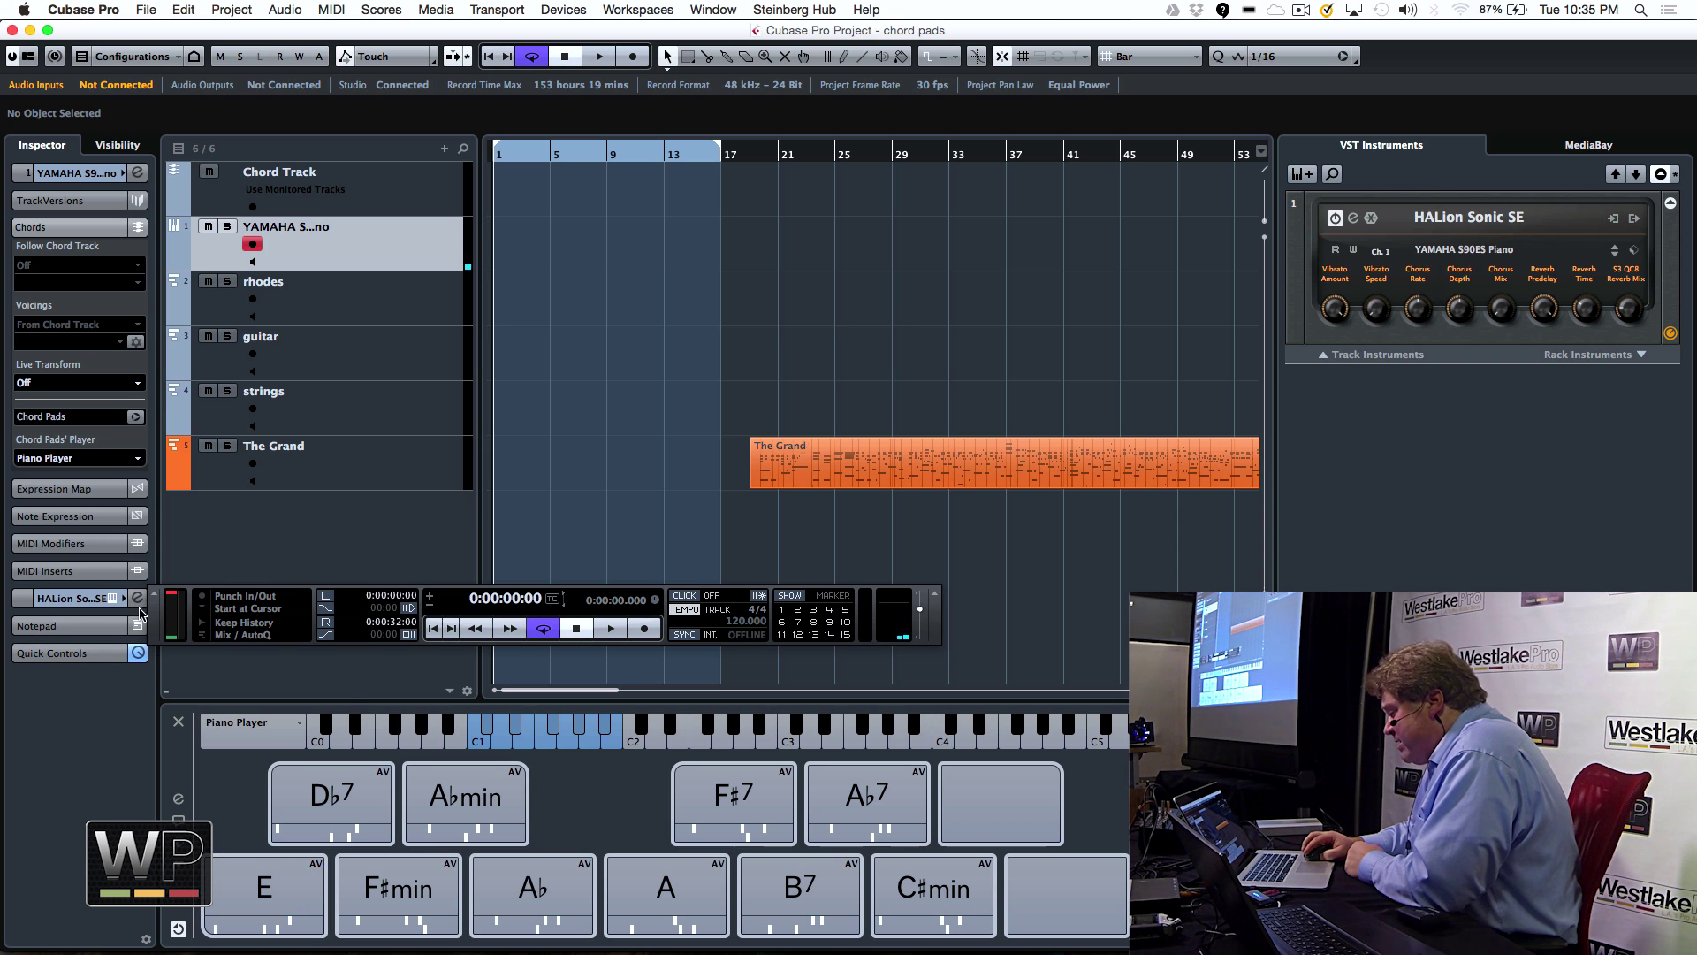
# Add the Virtual Keyboard to the Transport bar in piano-key display and play a note
pyautogui.rightClick(159, 614)
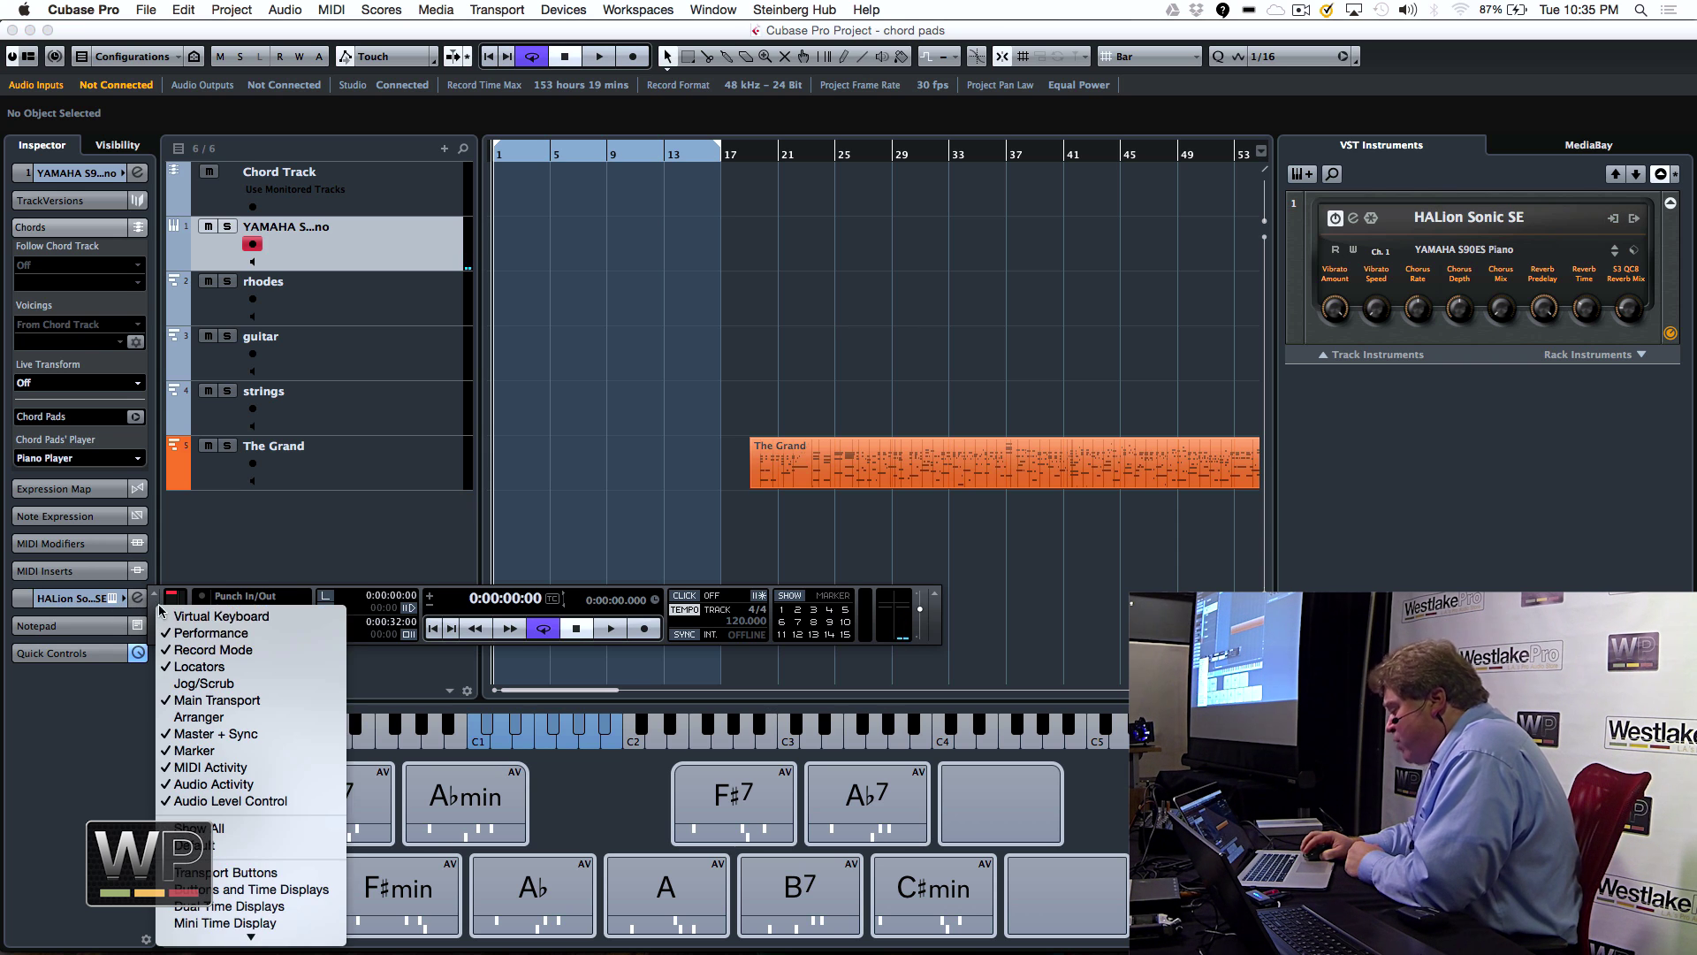
pyautogui.click(233, 618)
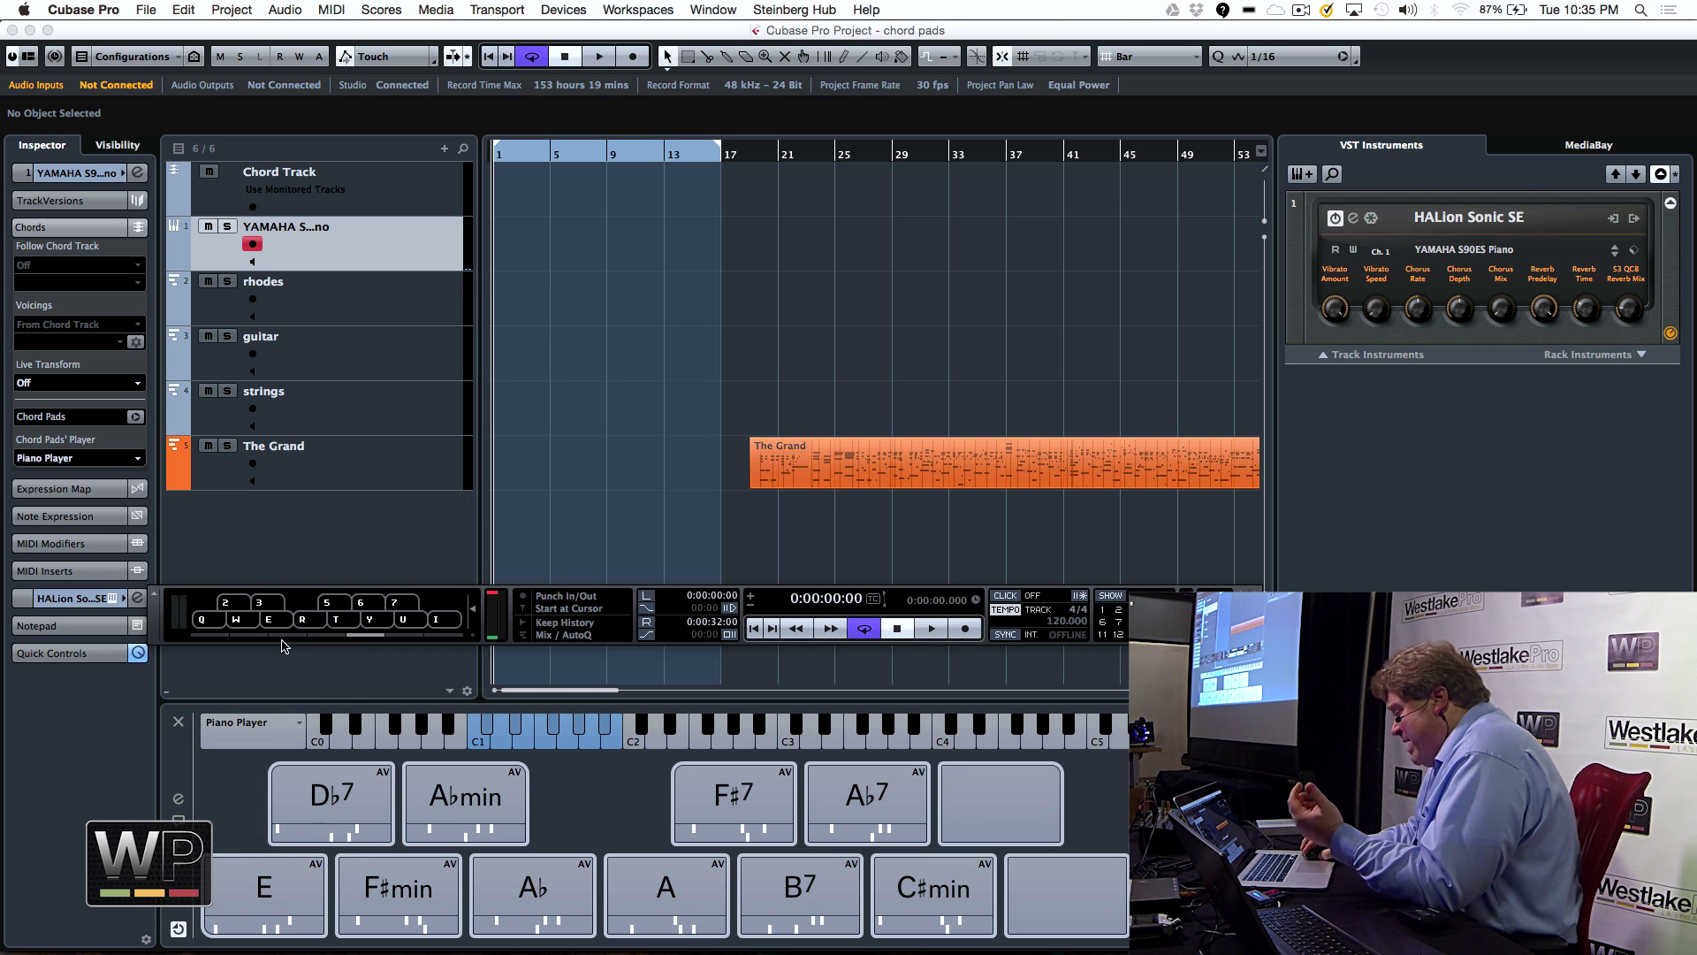
pyautogui.click(474, 636)
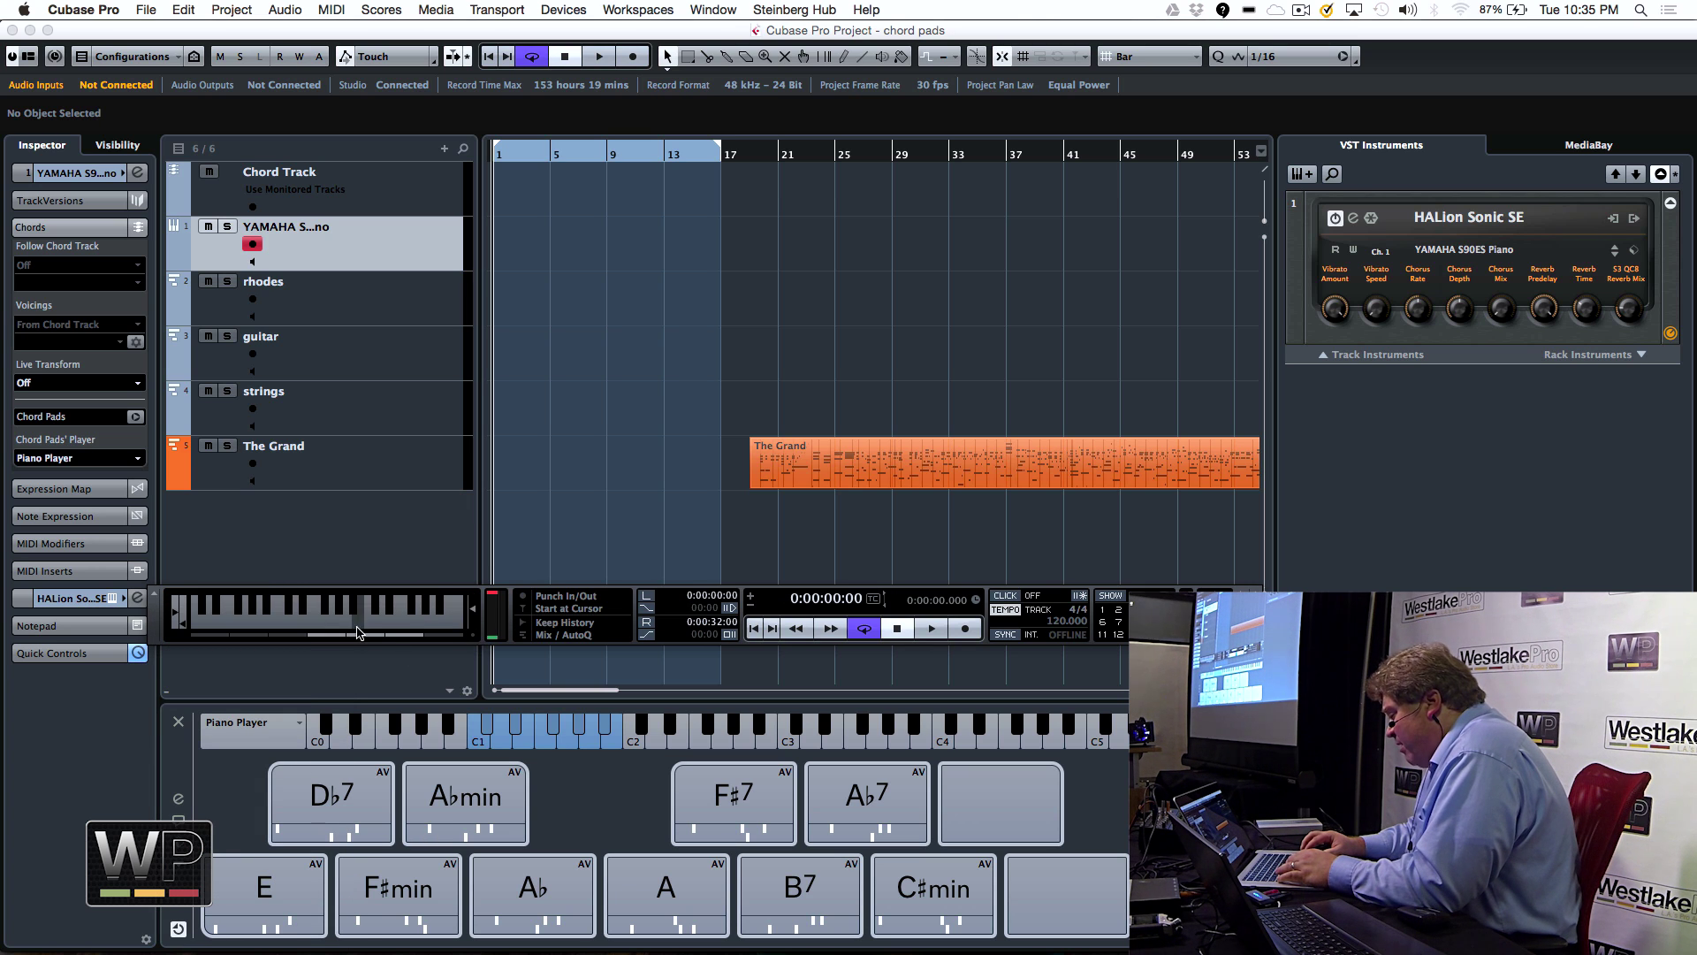
pyautogui.click(252, 628)
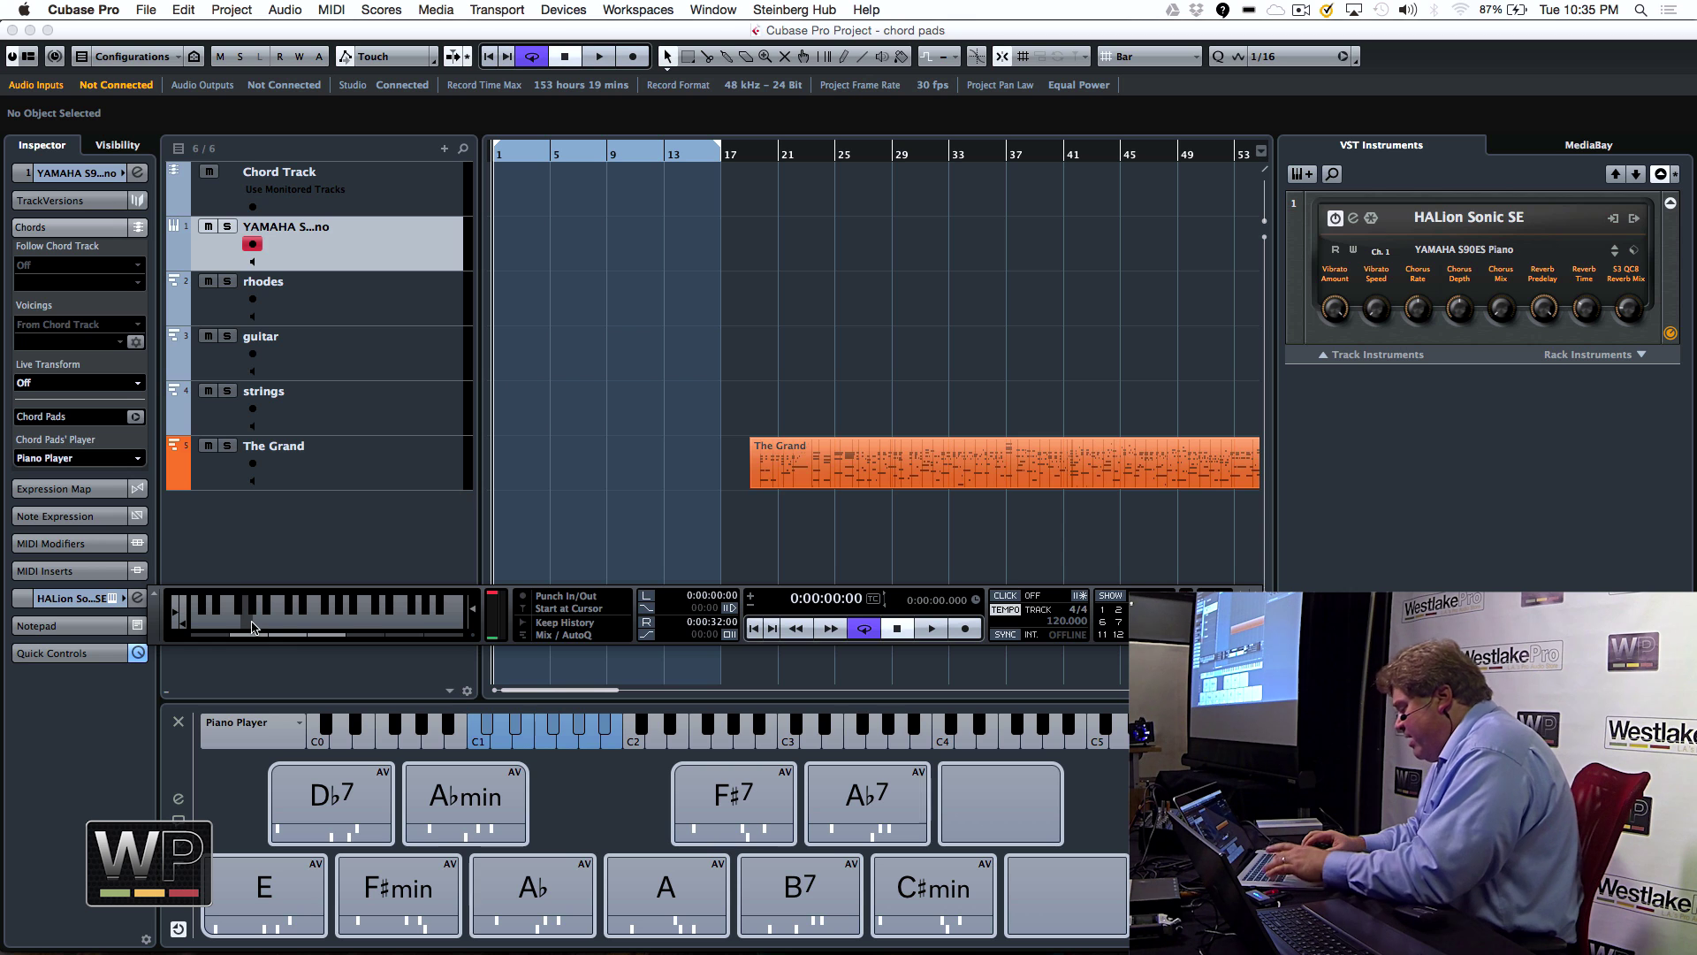
# Play the E, F#min, A♭ and A chord pads from the computer keys Z, S, X, D
pyautogui.press('z')
pyautogui.press('z')
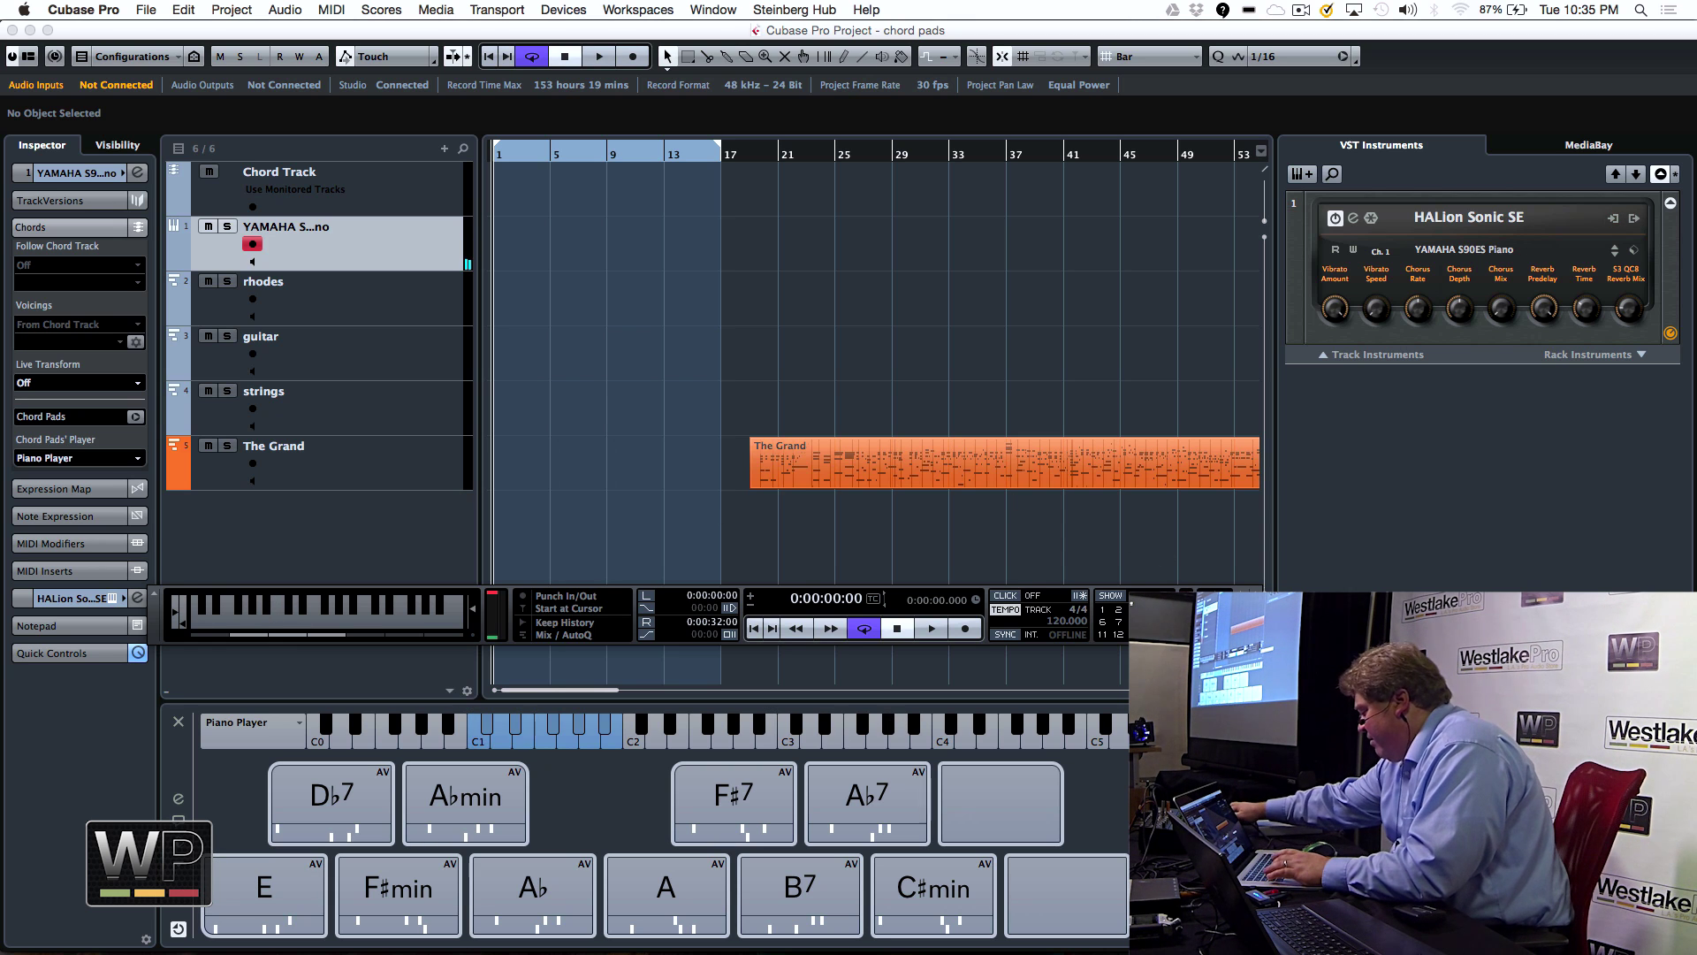
pyautogui.press('z')
pyautogui.press('z')
pyautogui.press('s')
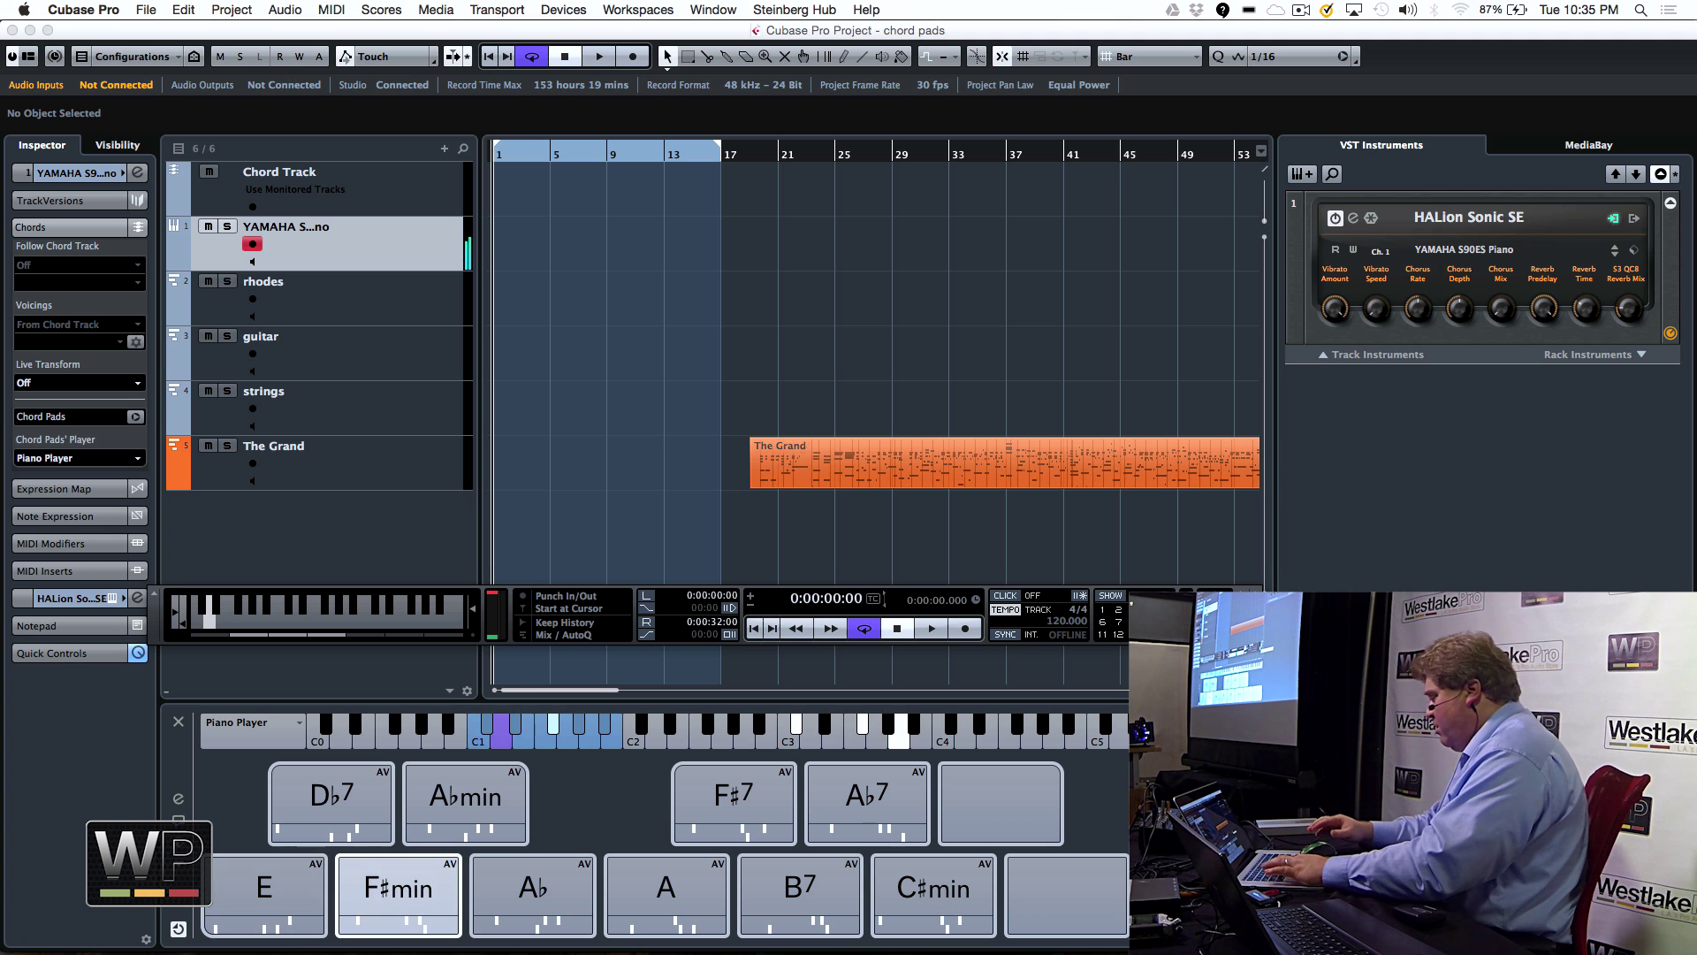
pyautogui.press('z')
pyautogui.press('s')
pyautogui.press('x')
pyautogui.press('d')
pyautogui.press('x')
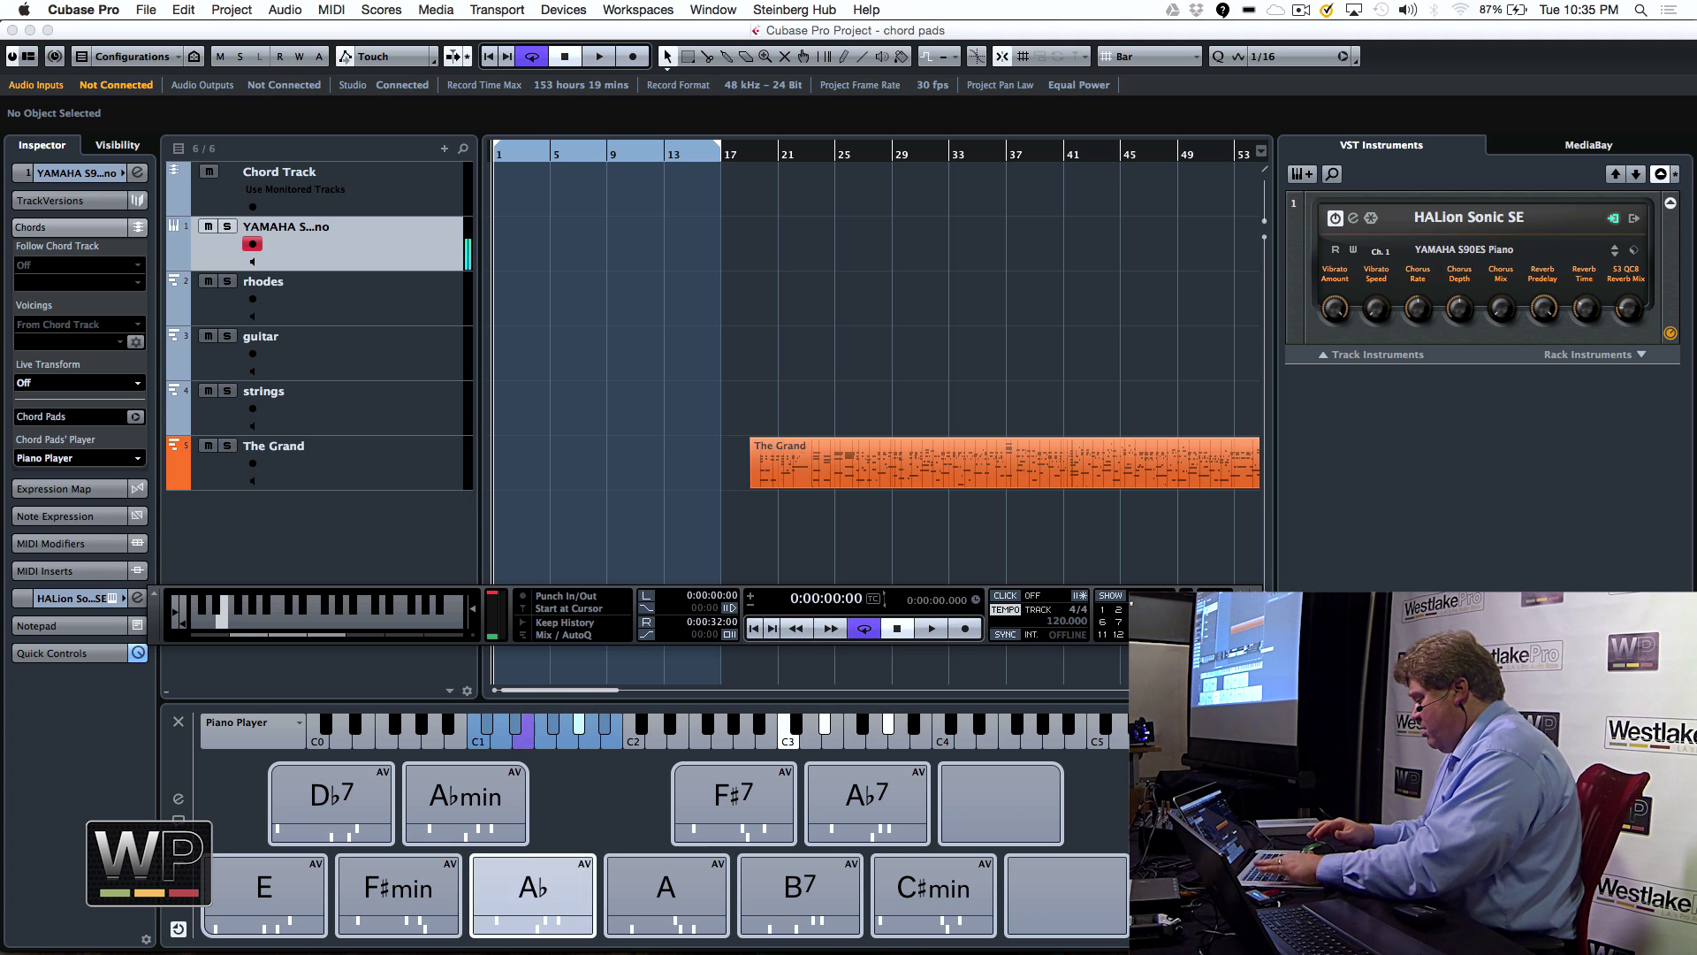
pyautogui.press('s')
pyautogui.press('z')
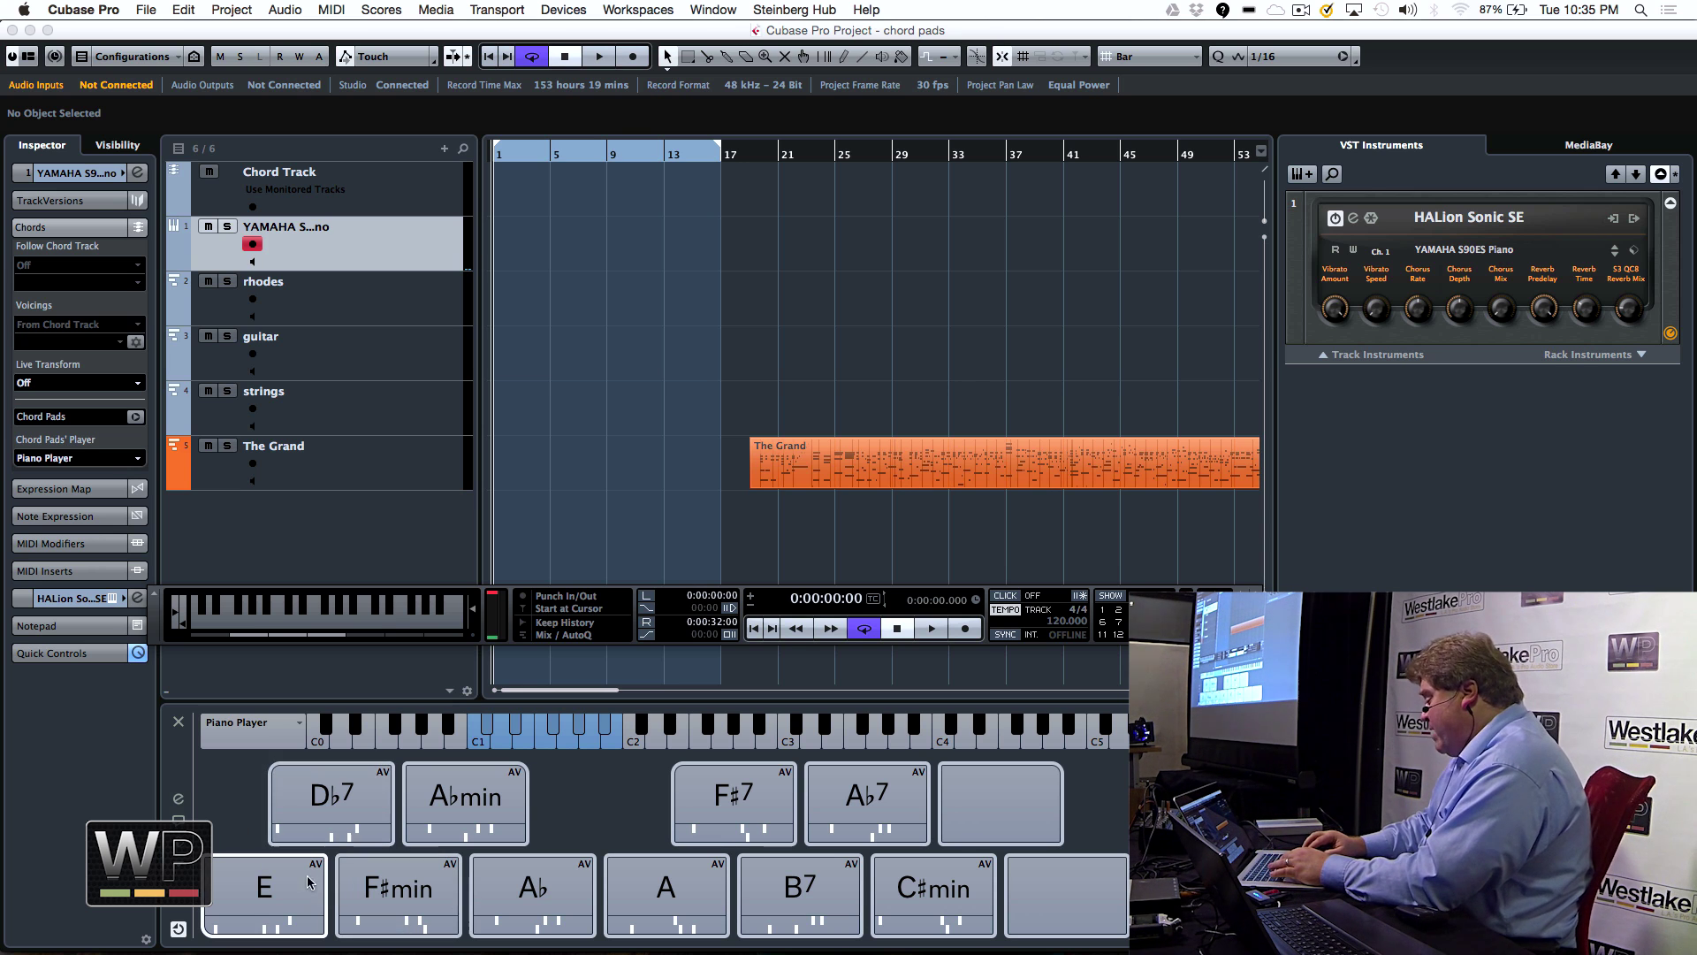
# Open the E pad's Chord Editor and close it without changes
pyautogui.click(210, 910)
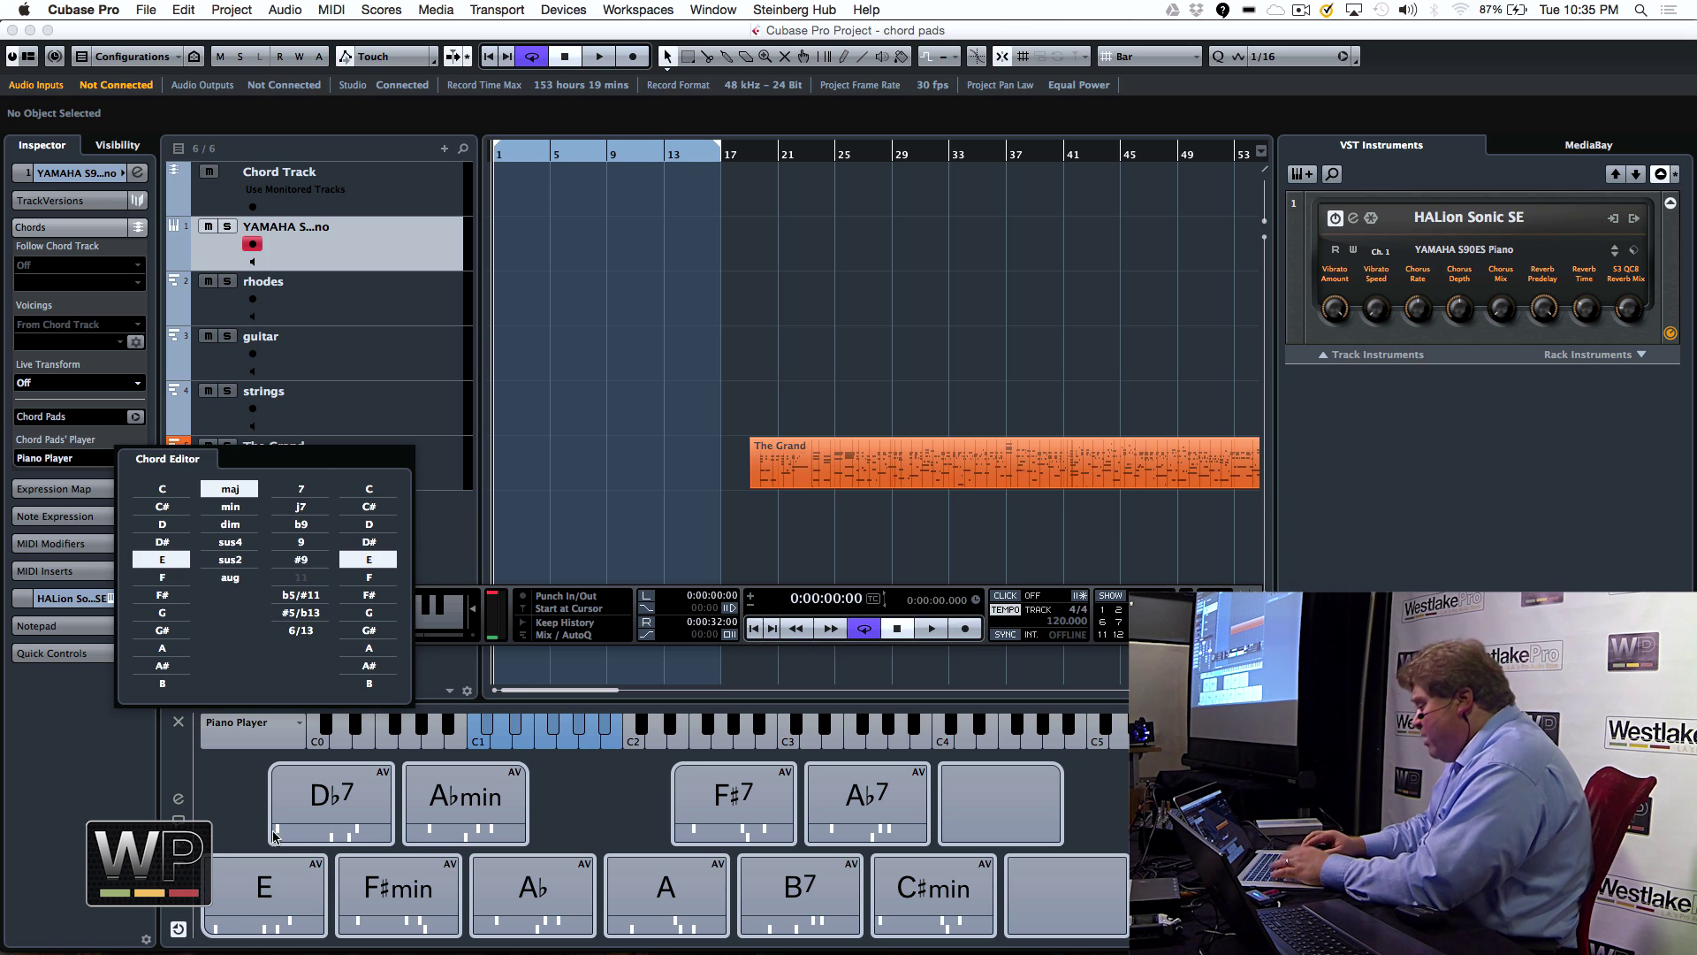
pyautogui.click(326, 881)
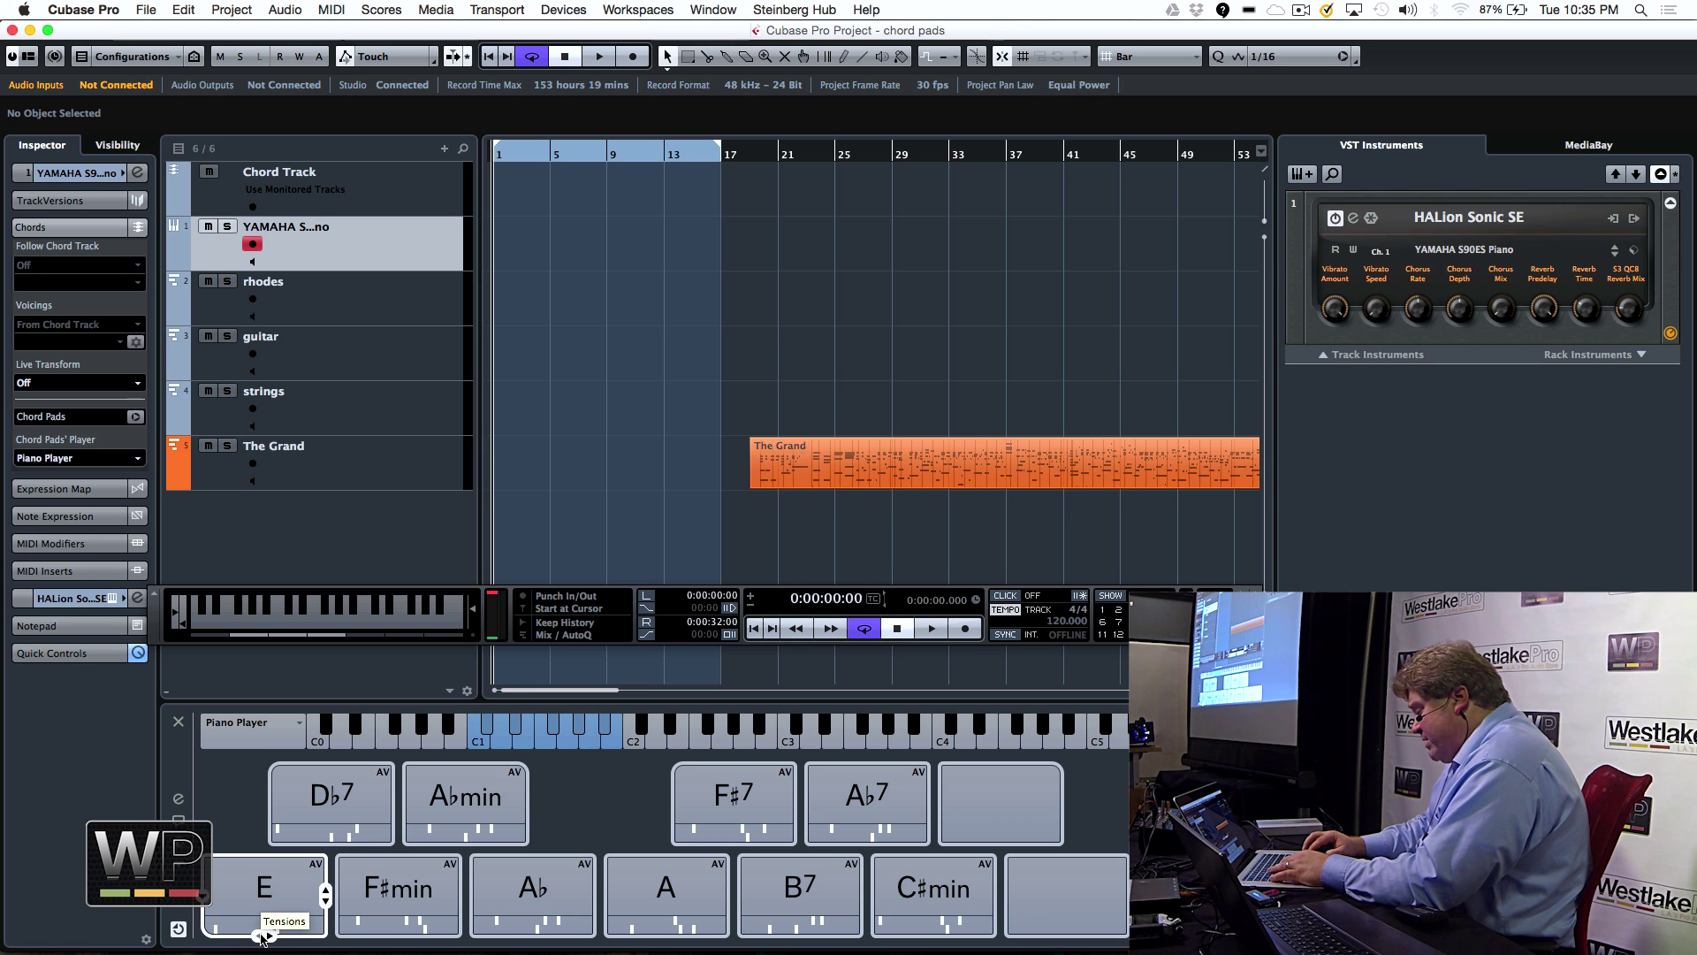
pyautogui.click(265, 935)
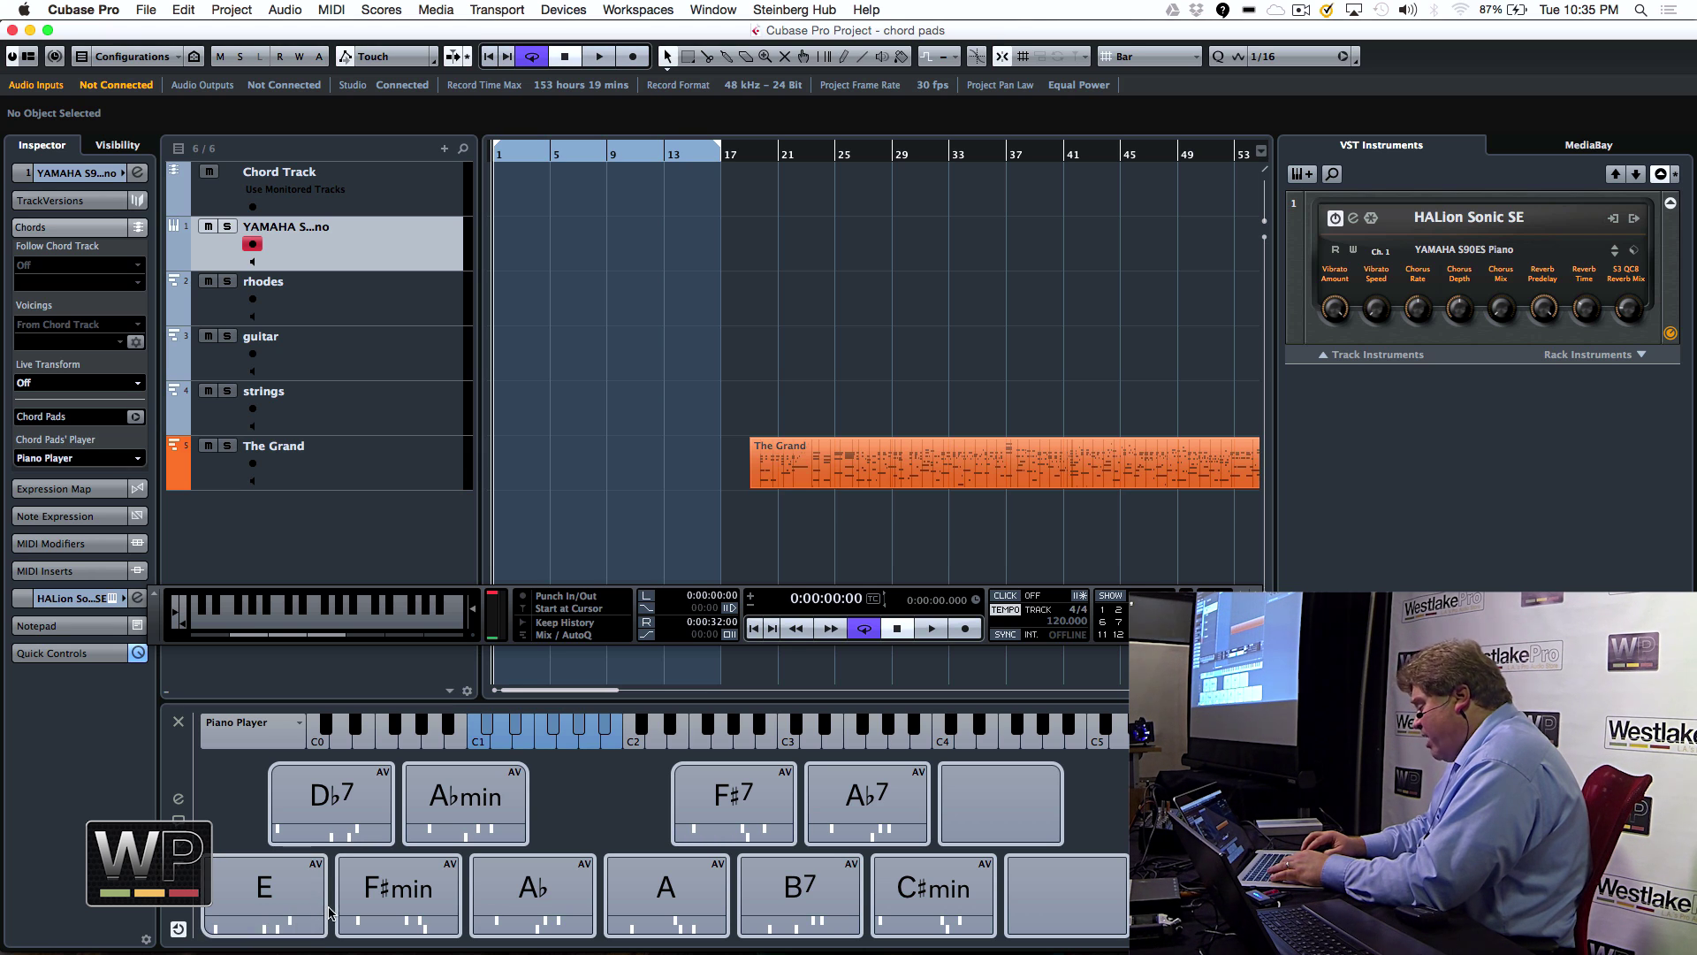
# Raise the E pad's voicing twice, then lower it down to C2–C3
pyautogui.click(326, 900)
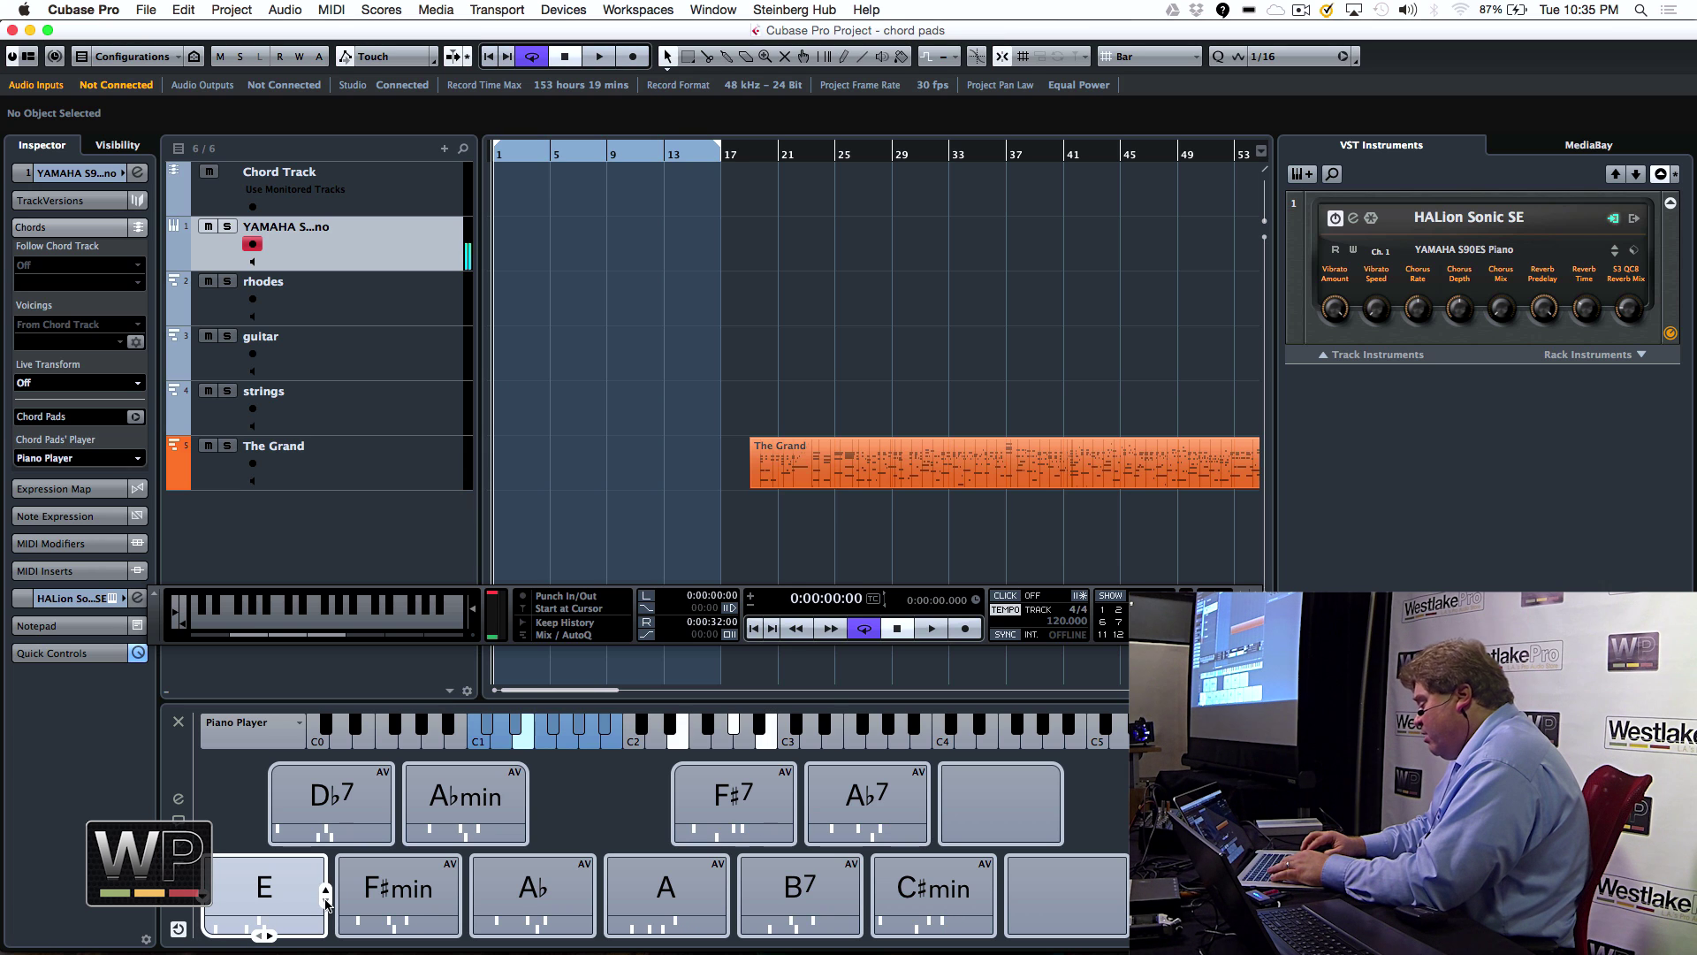
pyautogui.click(326, 892)
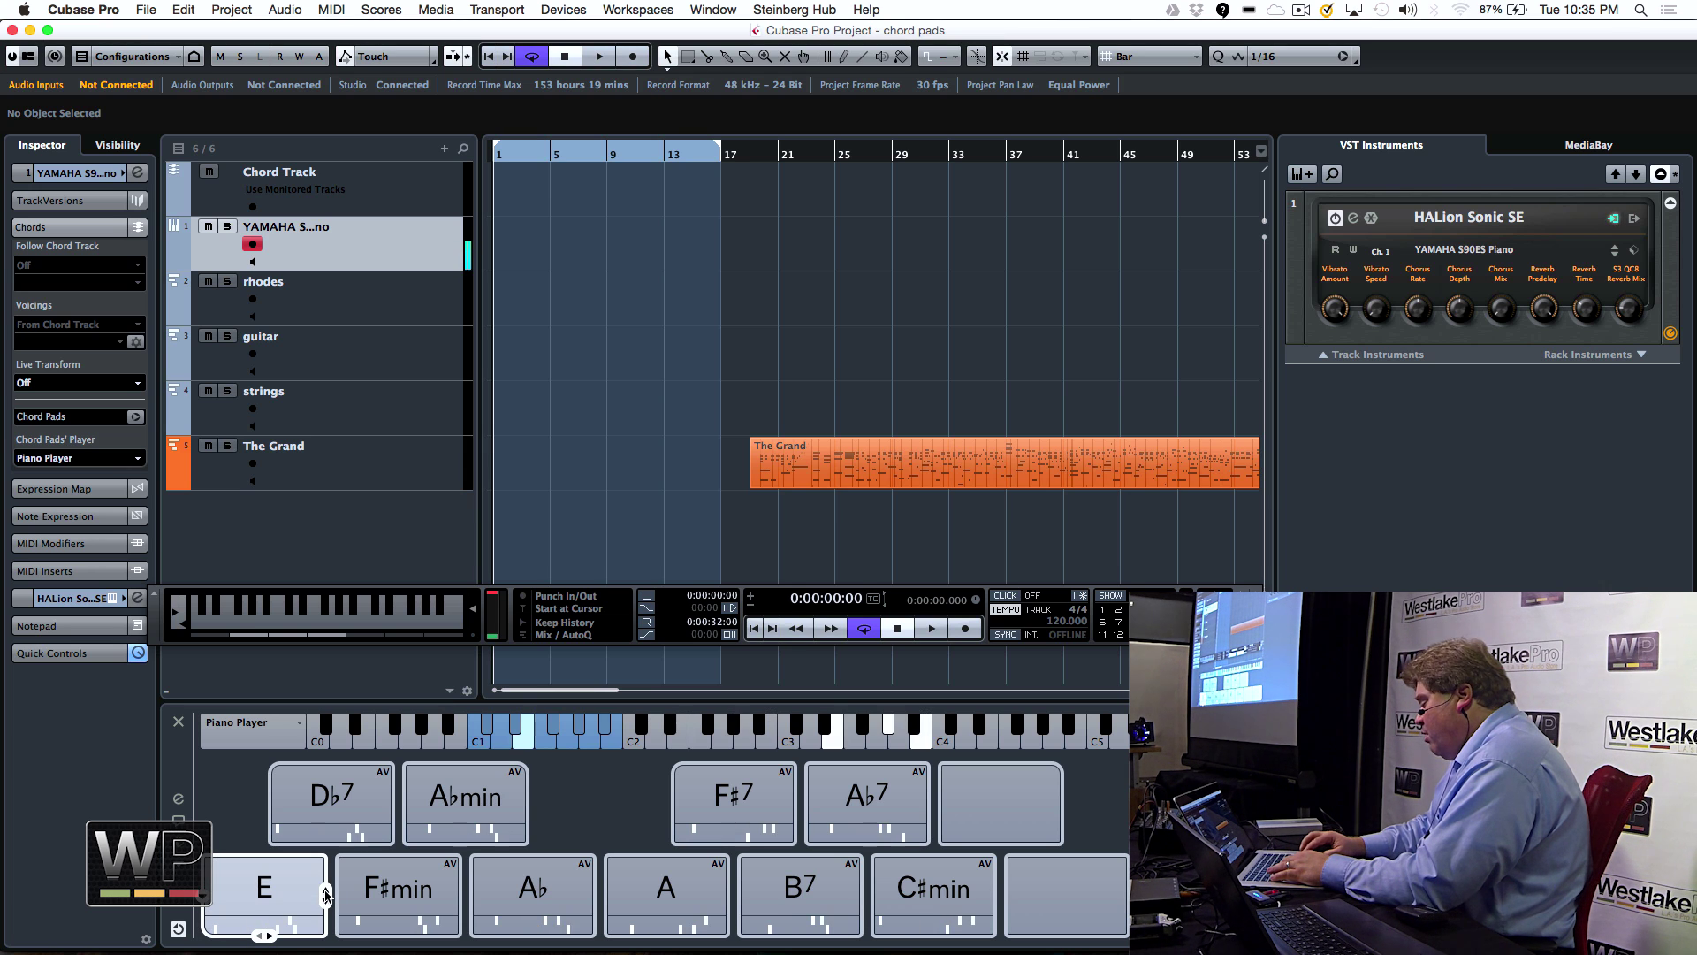
pyautogui.click(326, 893)
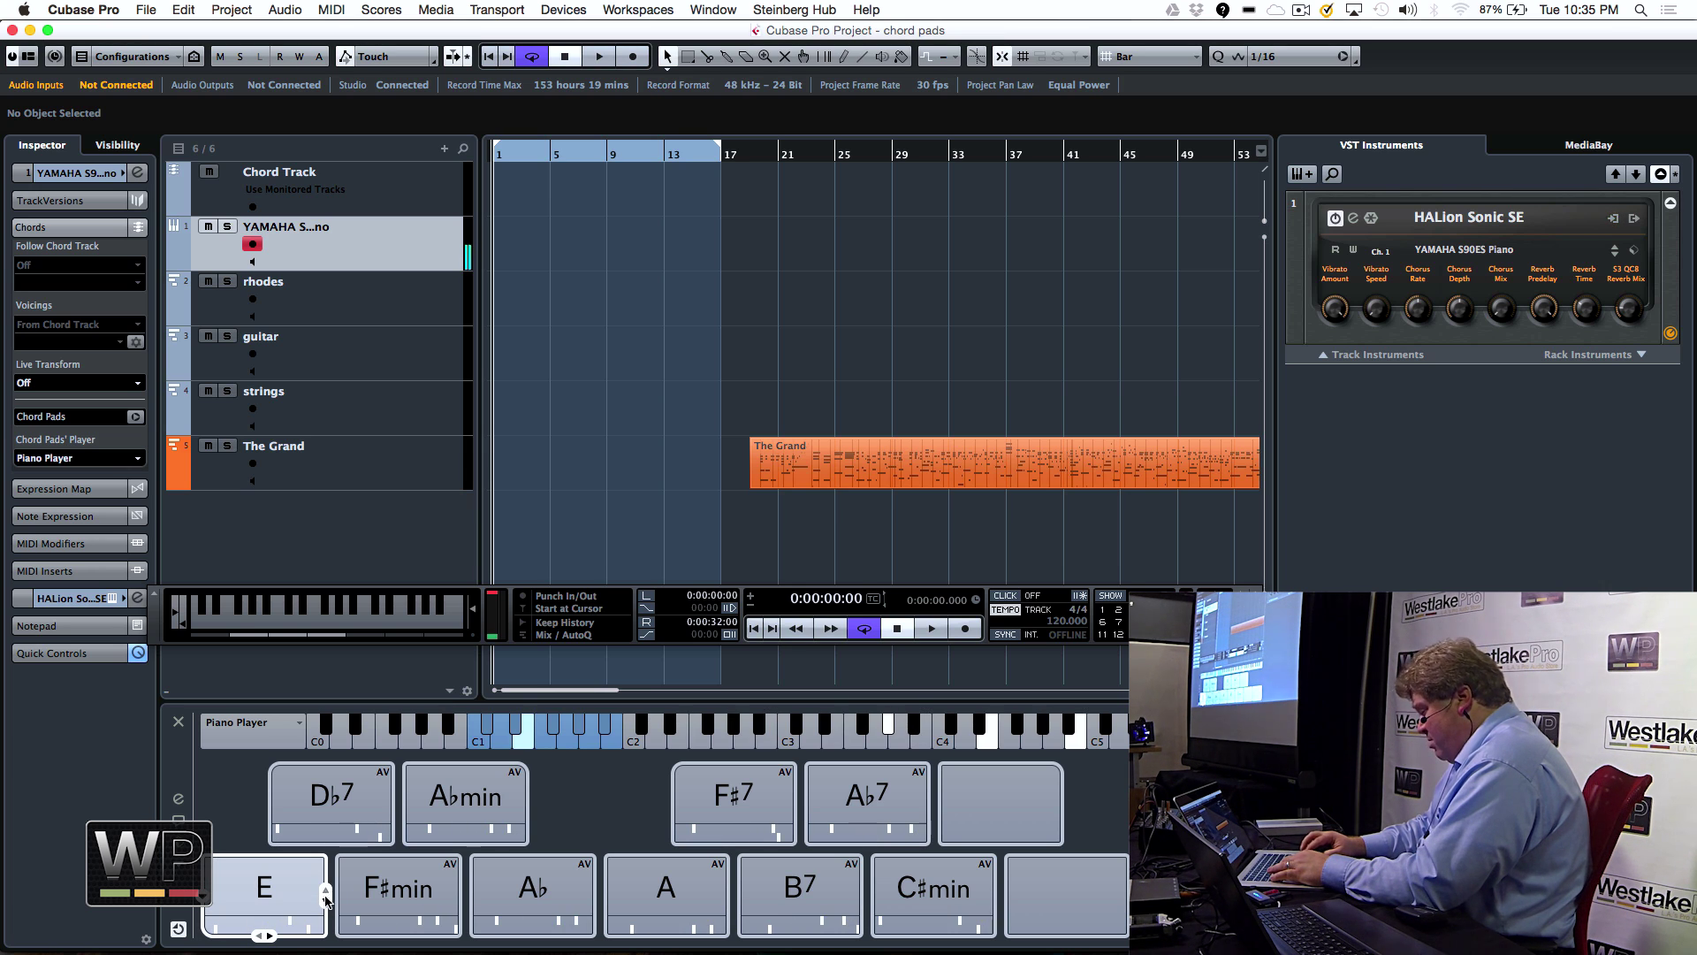
pyautogui.click(326, 902)
pyautogui.click(326, 902)
pyautogui.click(326, 901)
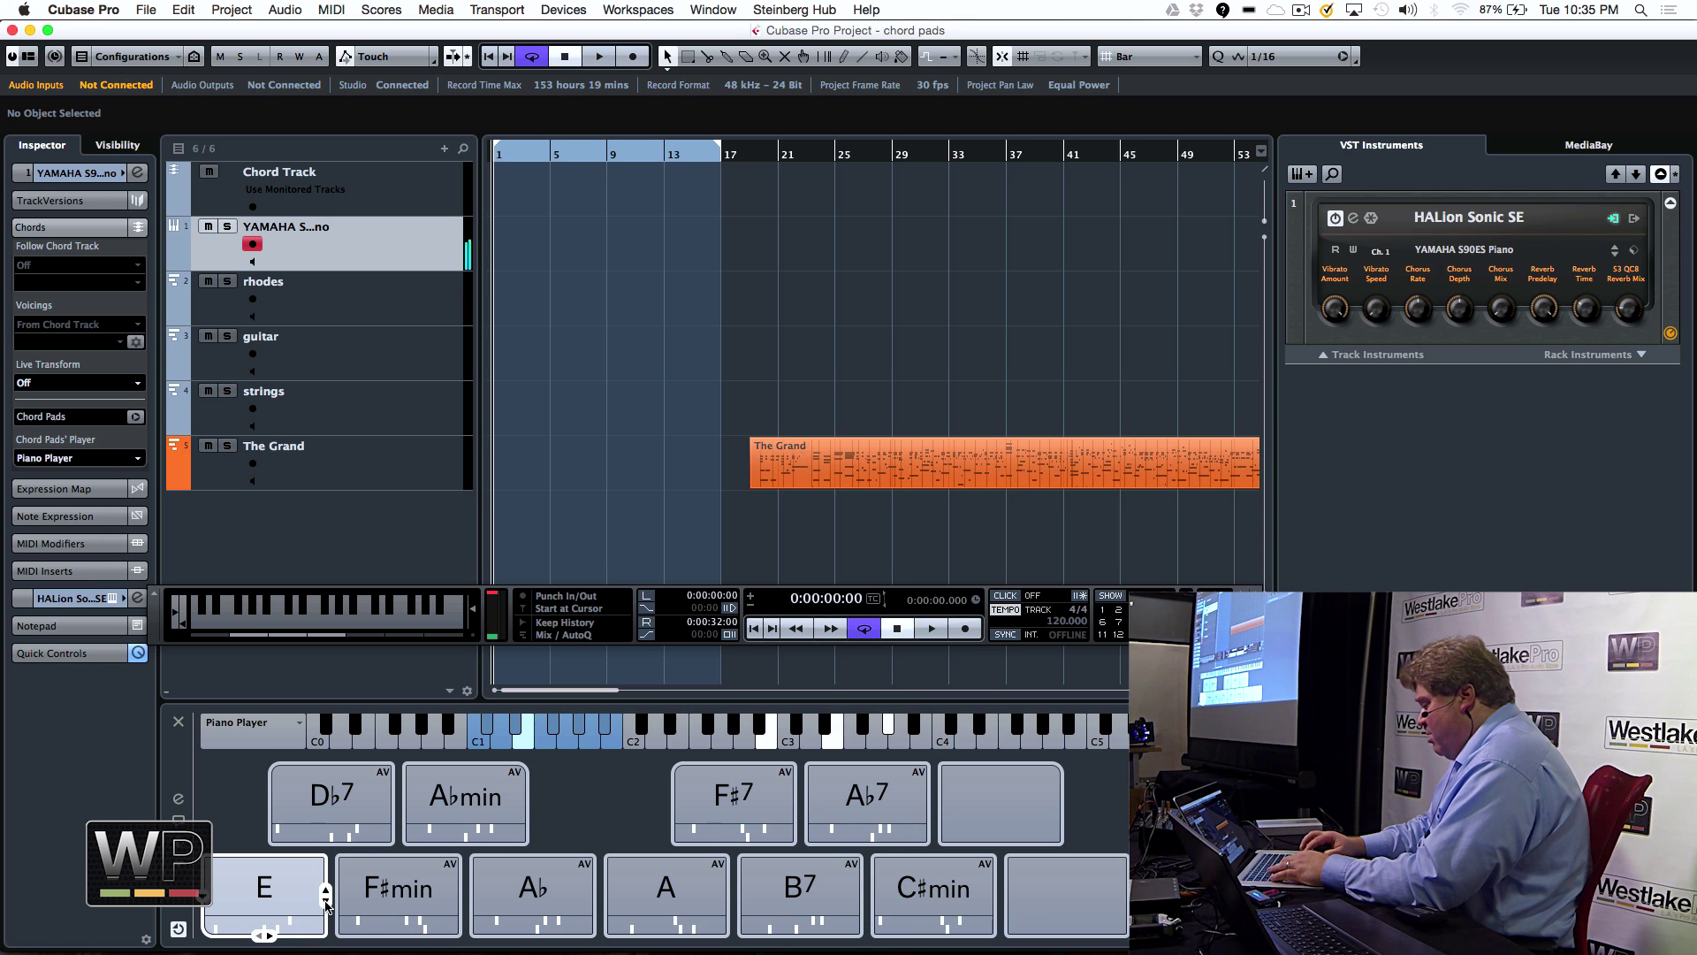
pyautogui.click(326, 901)
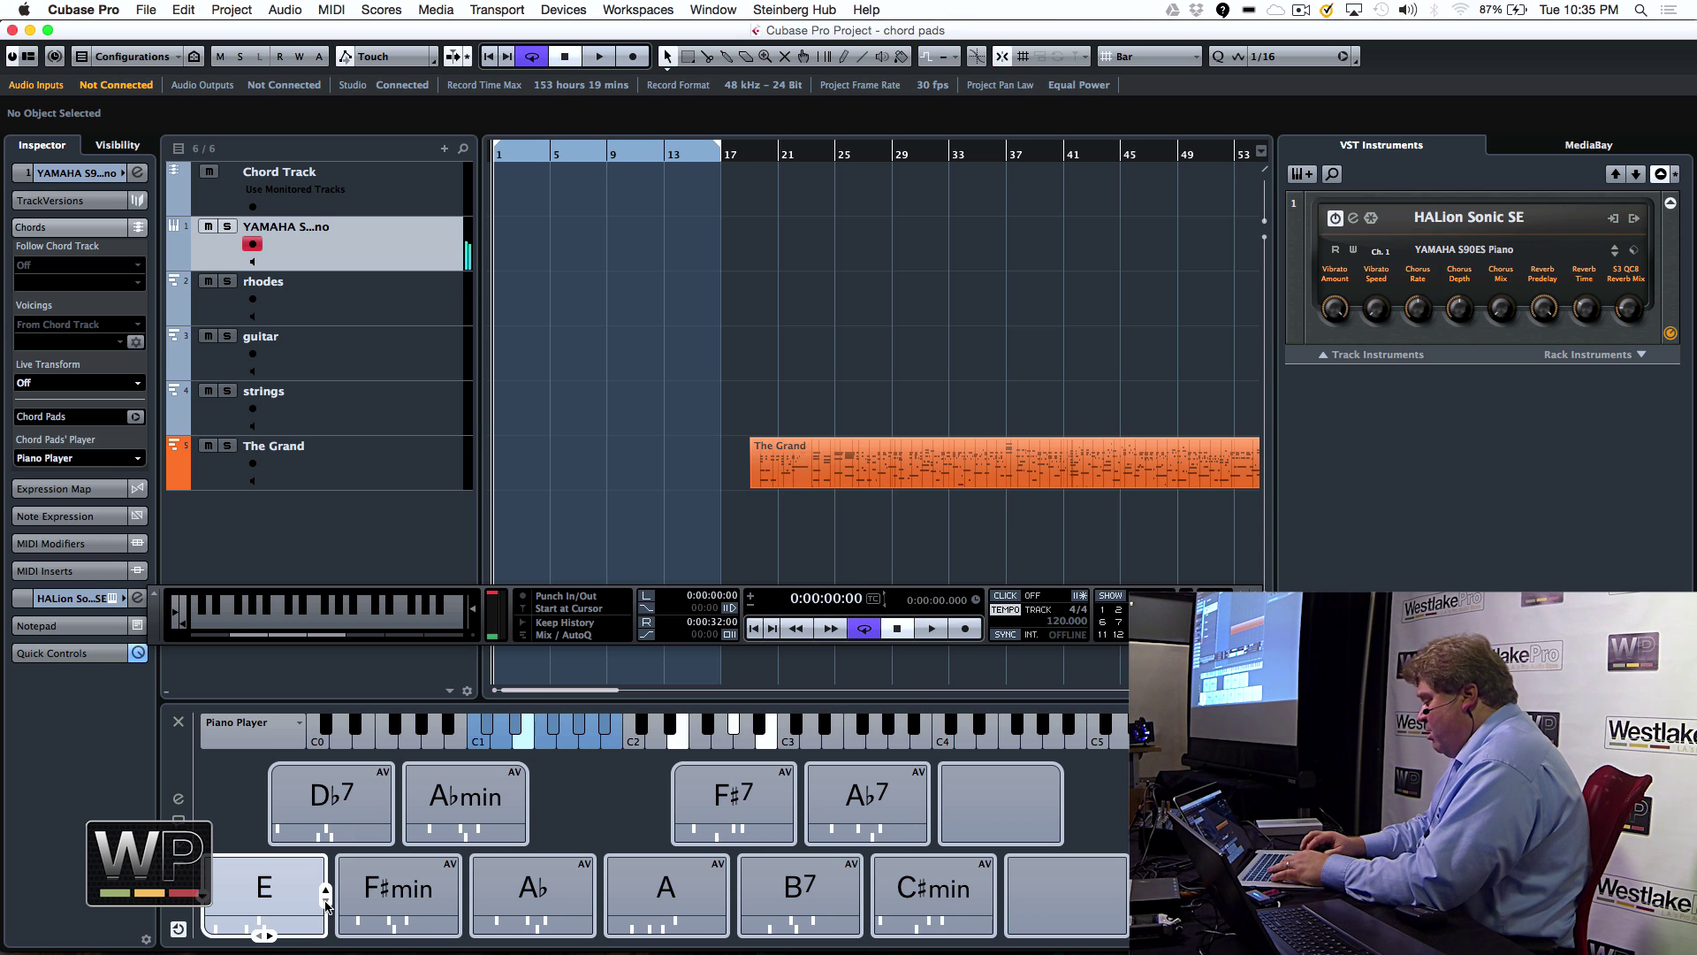
# Step E's tensions through E6/9, Ej7 up to Ej7/9/#11, back down, then select the Db7 pad
pyautogui.click(267, 937)
pyautogui.click(267, 936)
pyautogui.click(268, 937)
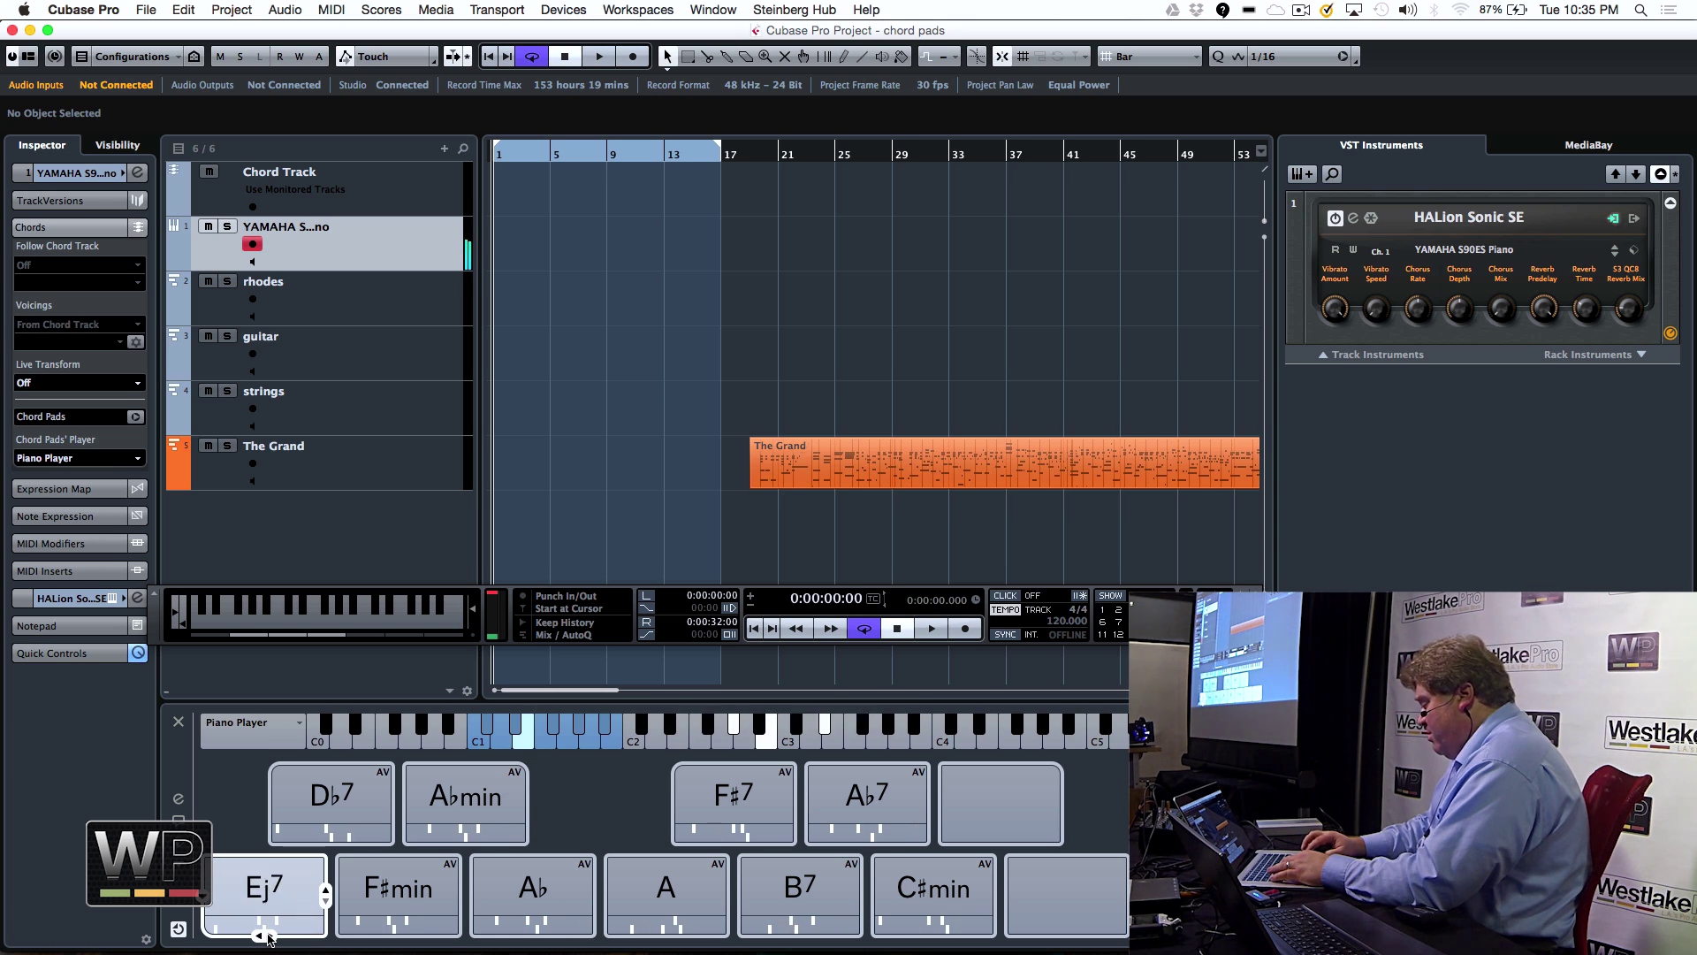
pyautogui.click(268, 938)
pyautogui.click(268, 938)
pyautogui.click(268, 938)
pyautogui.click(268, 938)
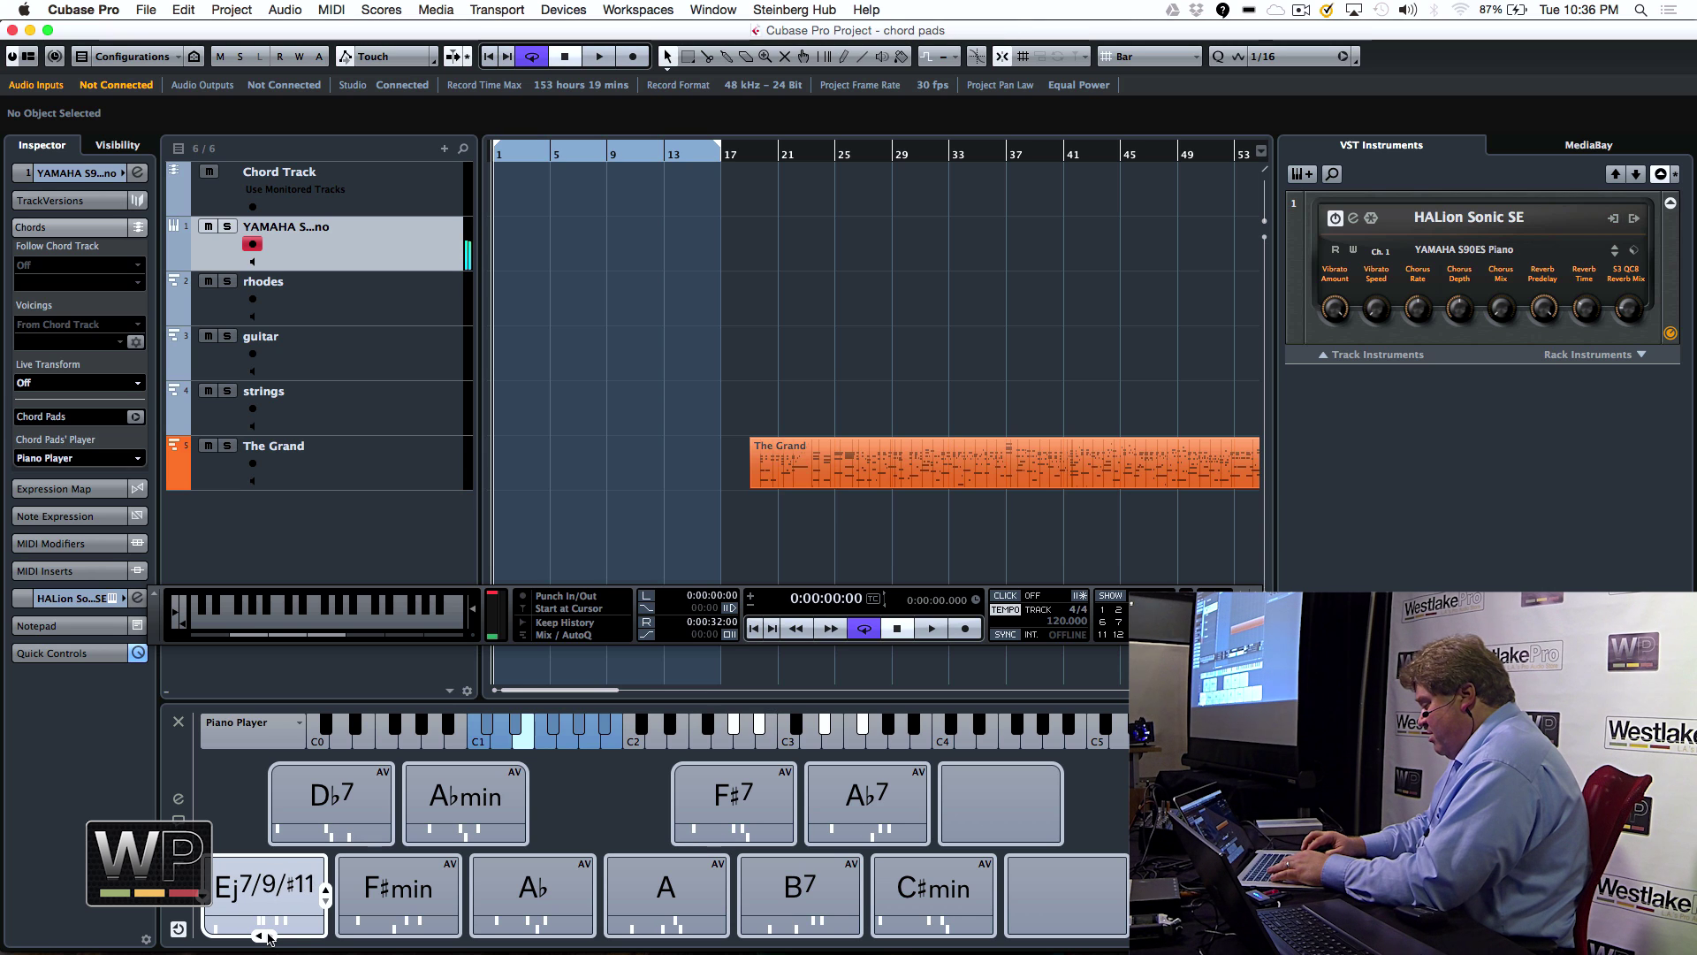
pyautogui.click(261, 936)
pyautogui.click(260, 937)
pyautogui.click(261, 937)
pyautogui.click(260, 937)
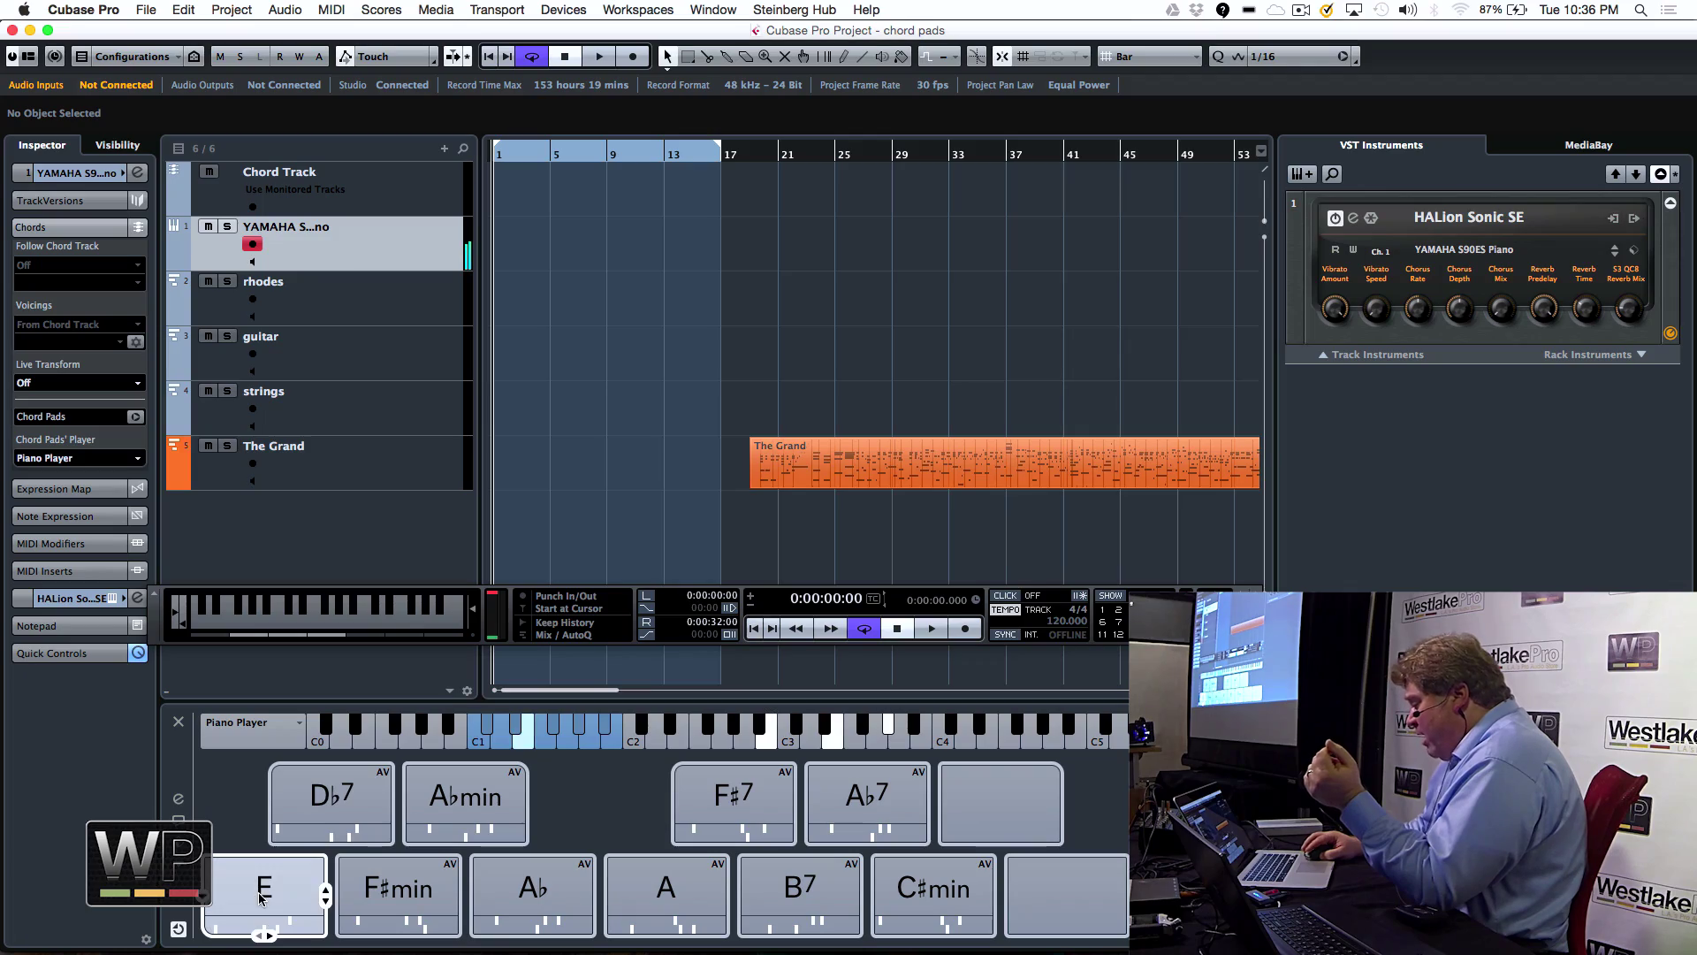
pyautogui.click(326, 799)
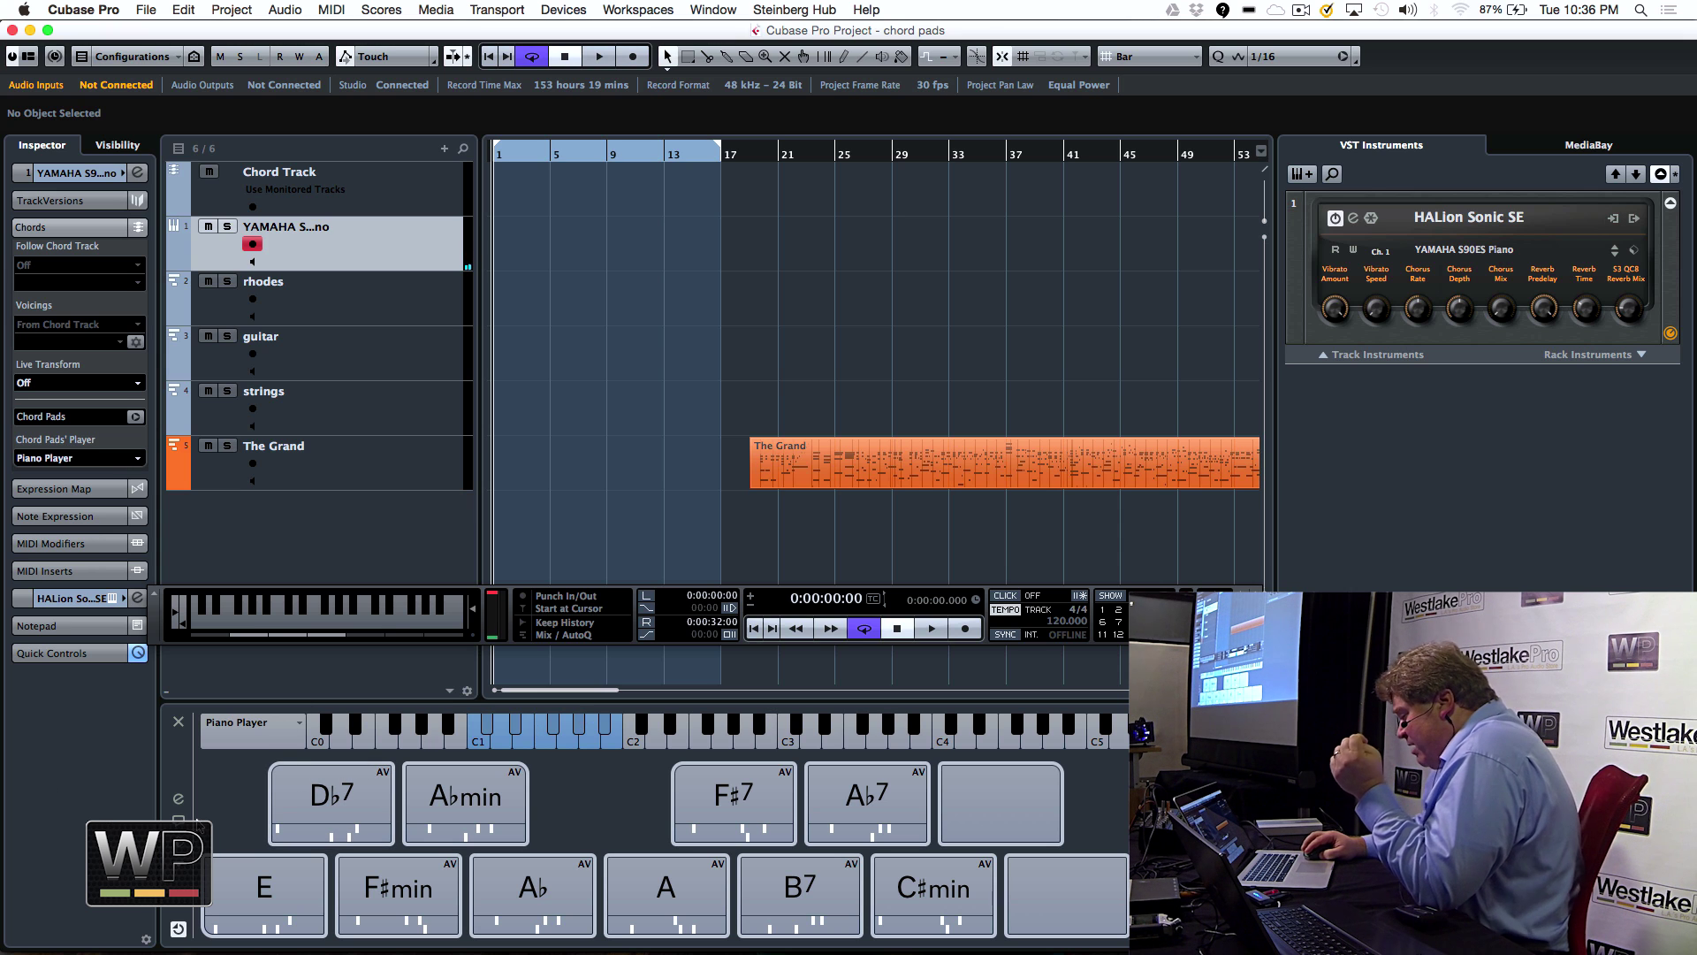
# Create Chord Track symbols from The Grand part, then toggle the Chord Pads presets view
pyautogui.click(889, 469)
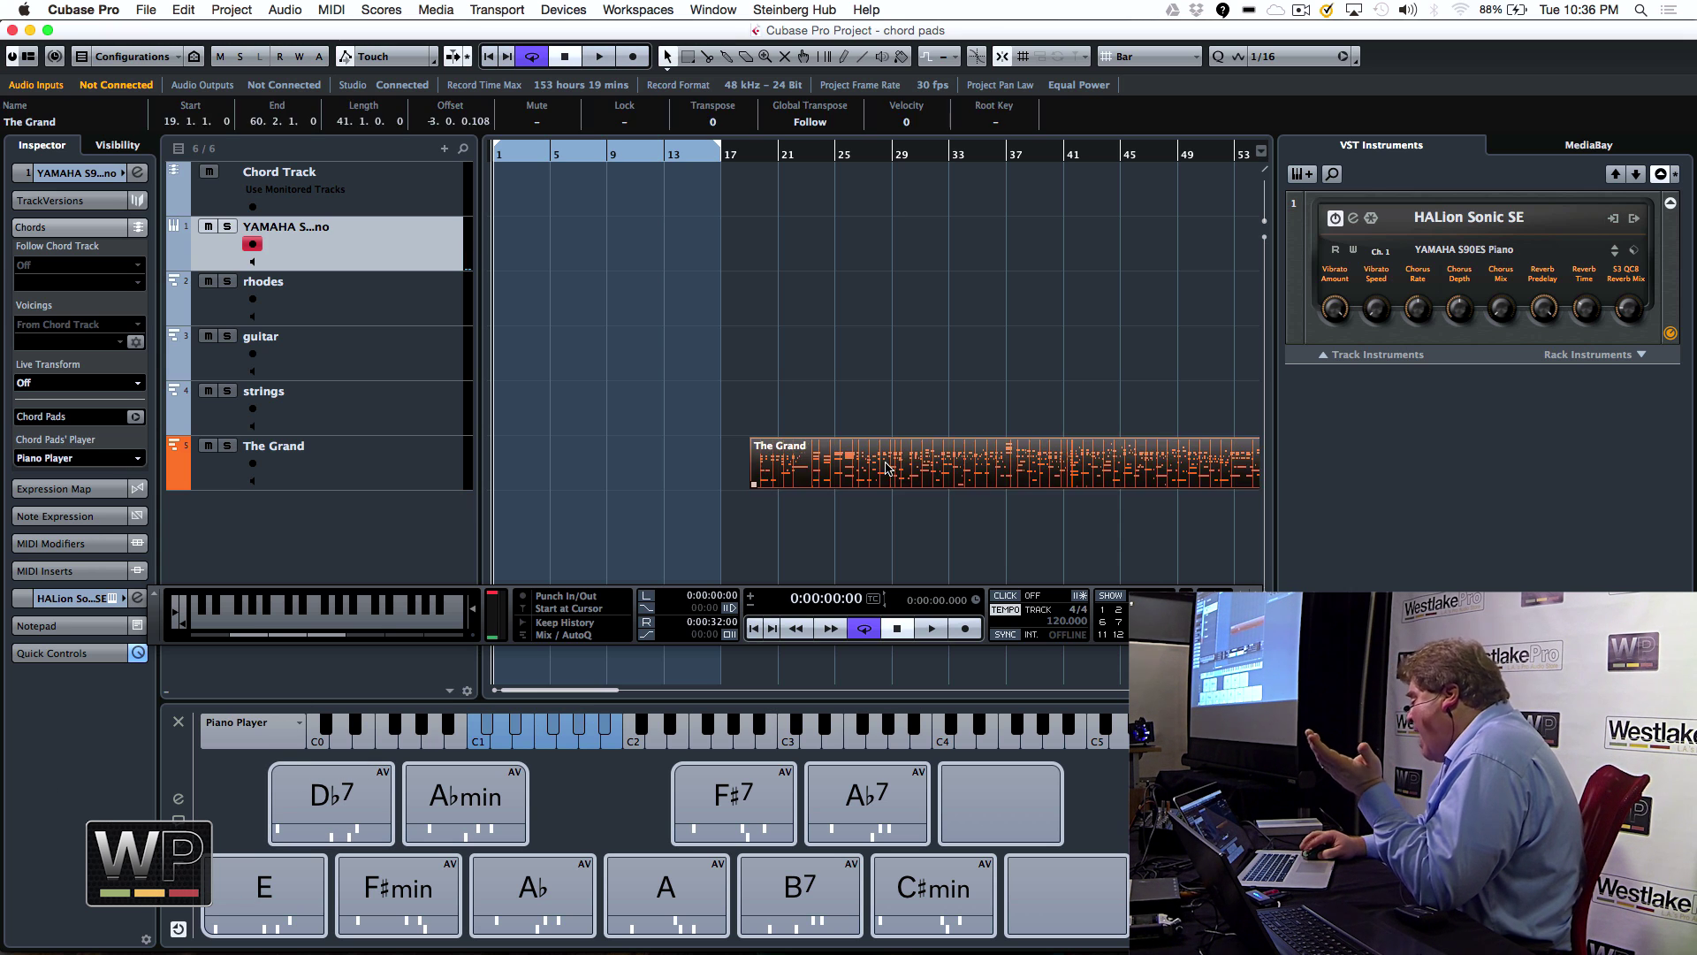
pyautogui.rightClick(967, 469)
pyautogui.moveTo(1065, 935)
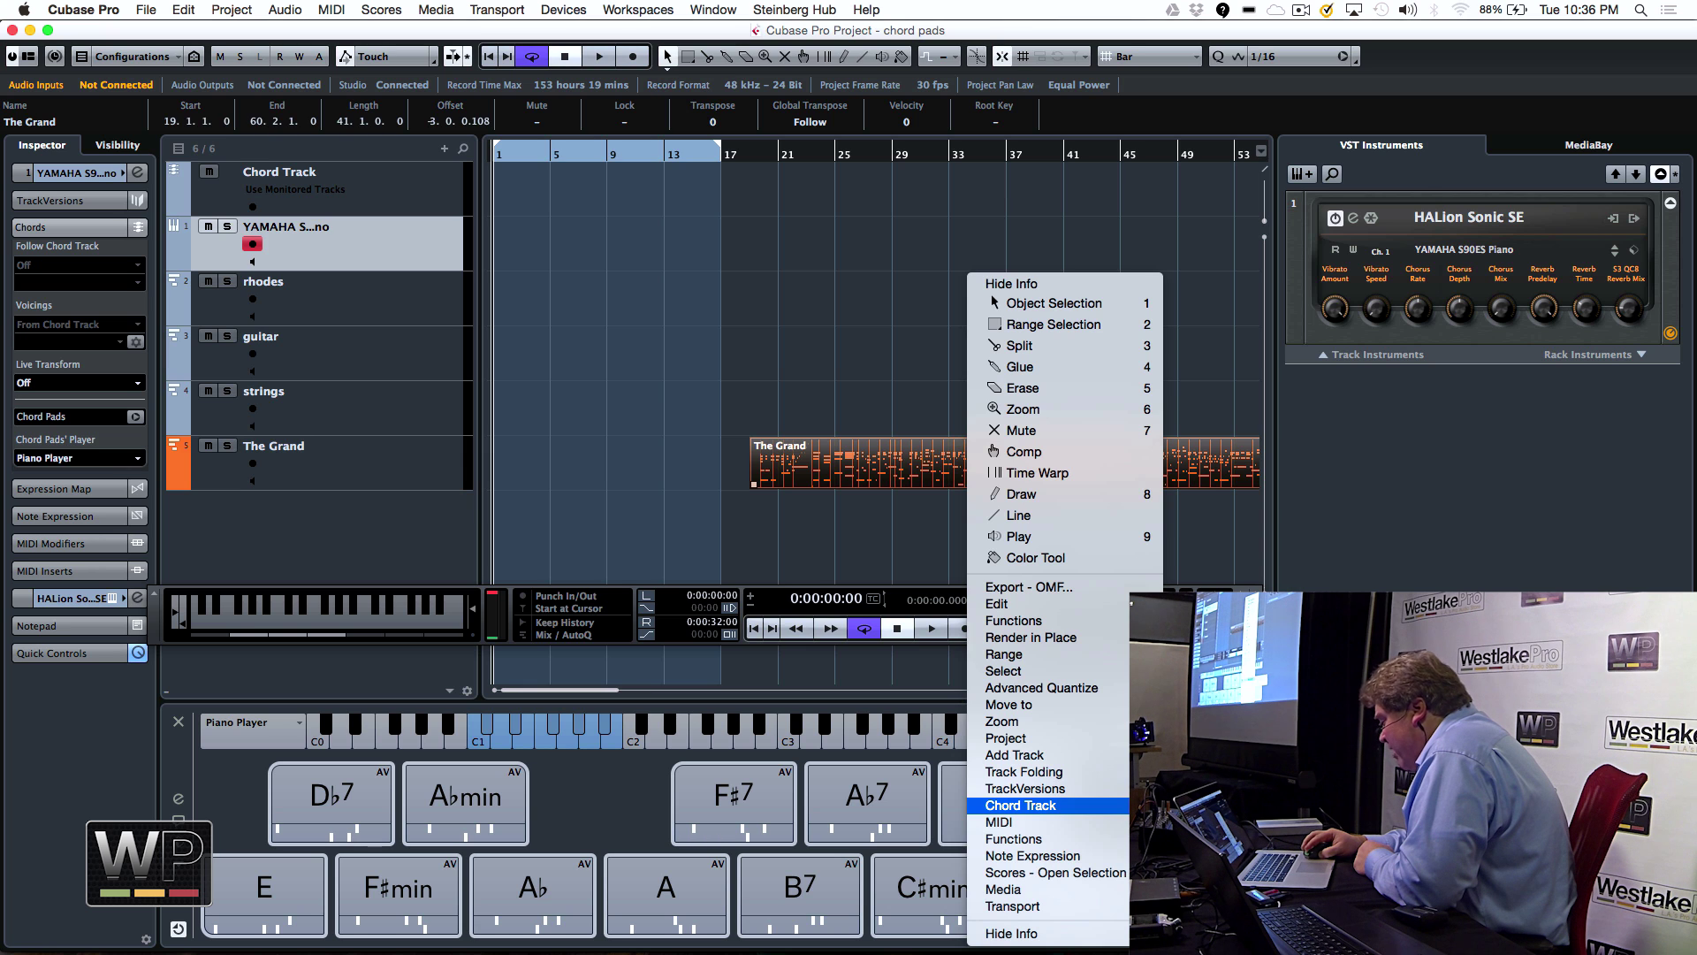
pyautogui.click(1021, 804)
pyautogui.click(906, 387)
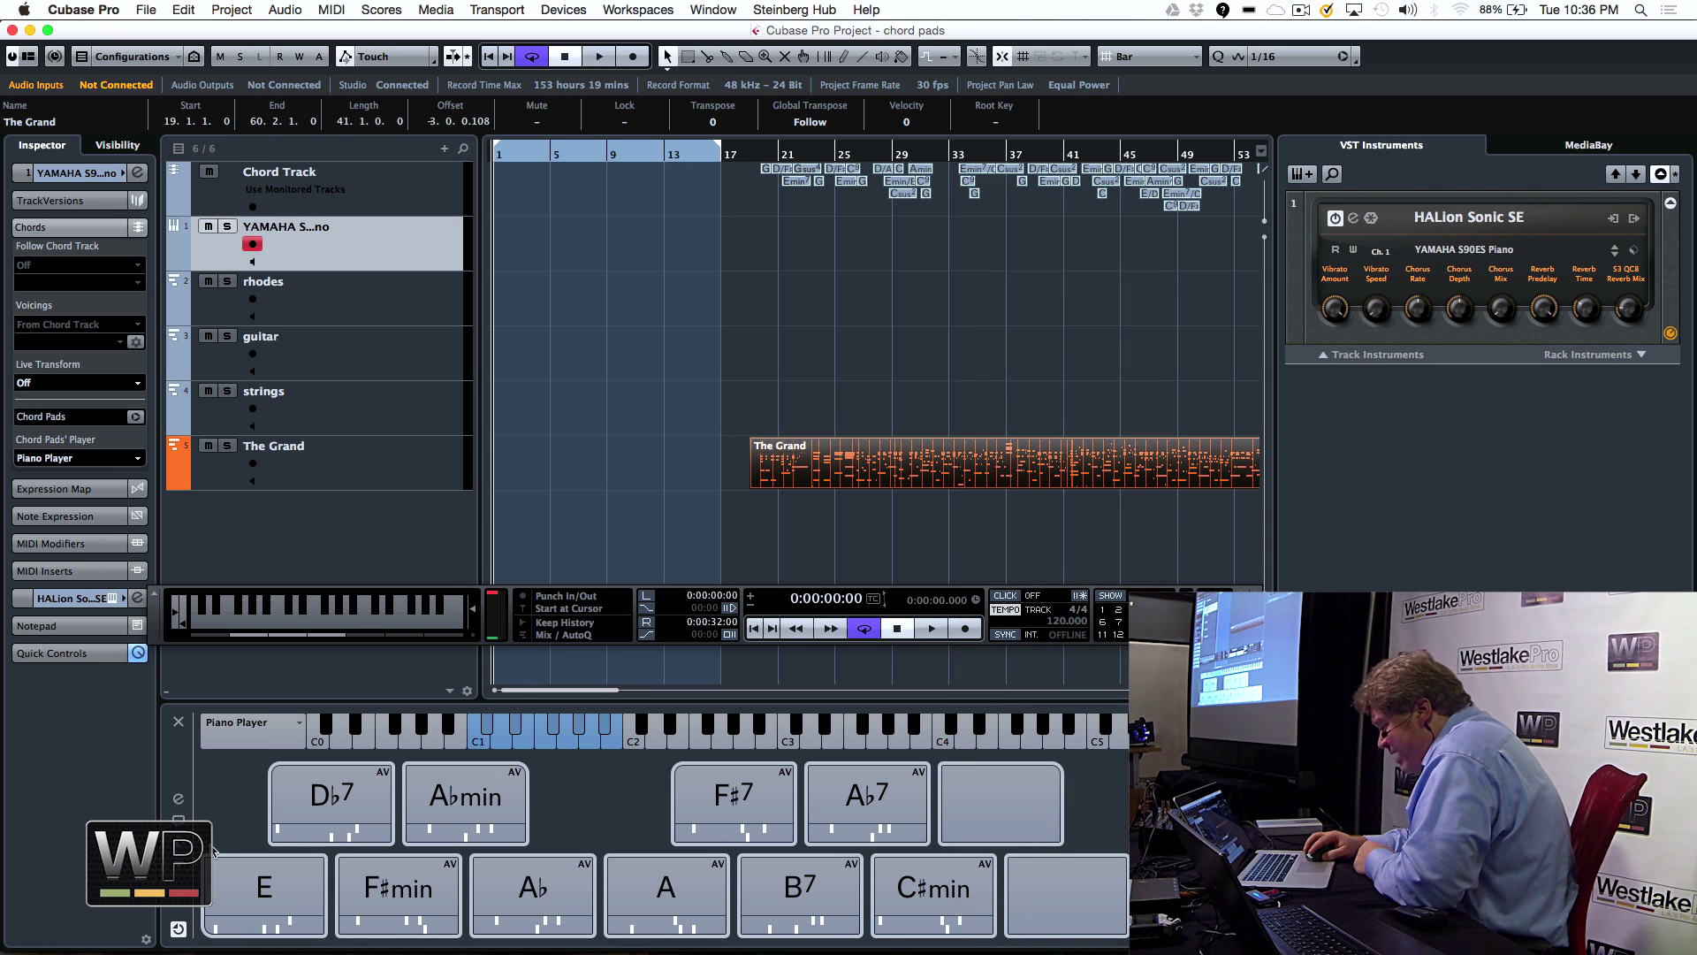
pyautogui.click(179, 844)
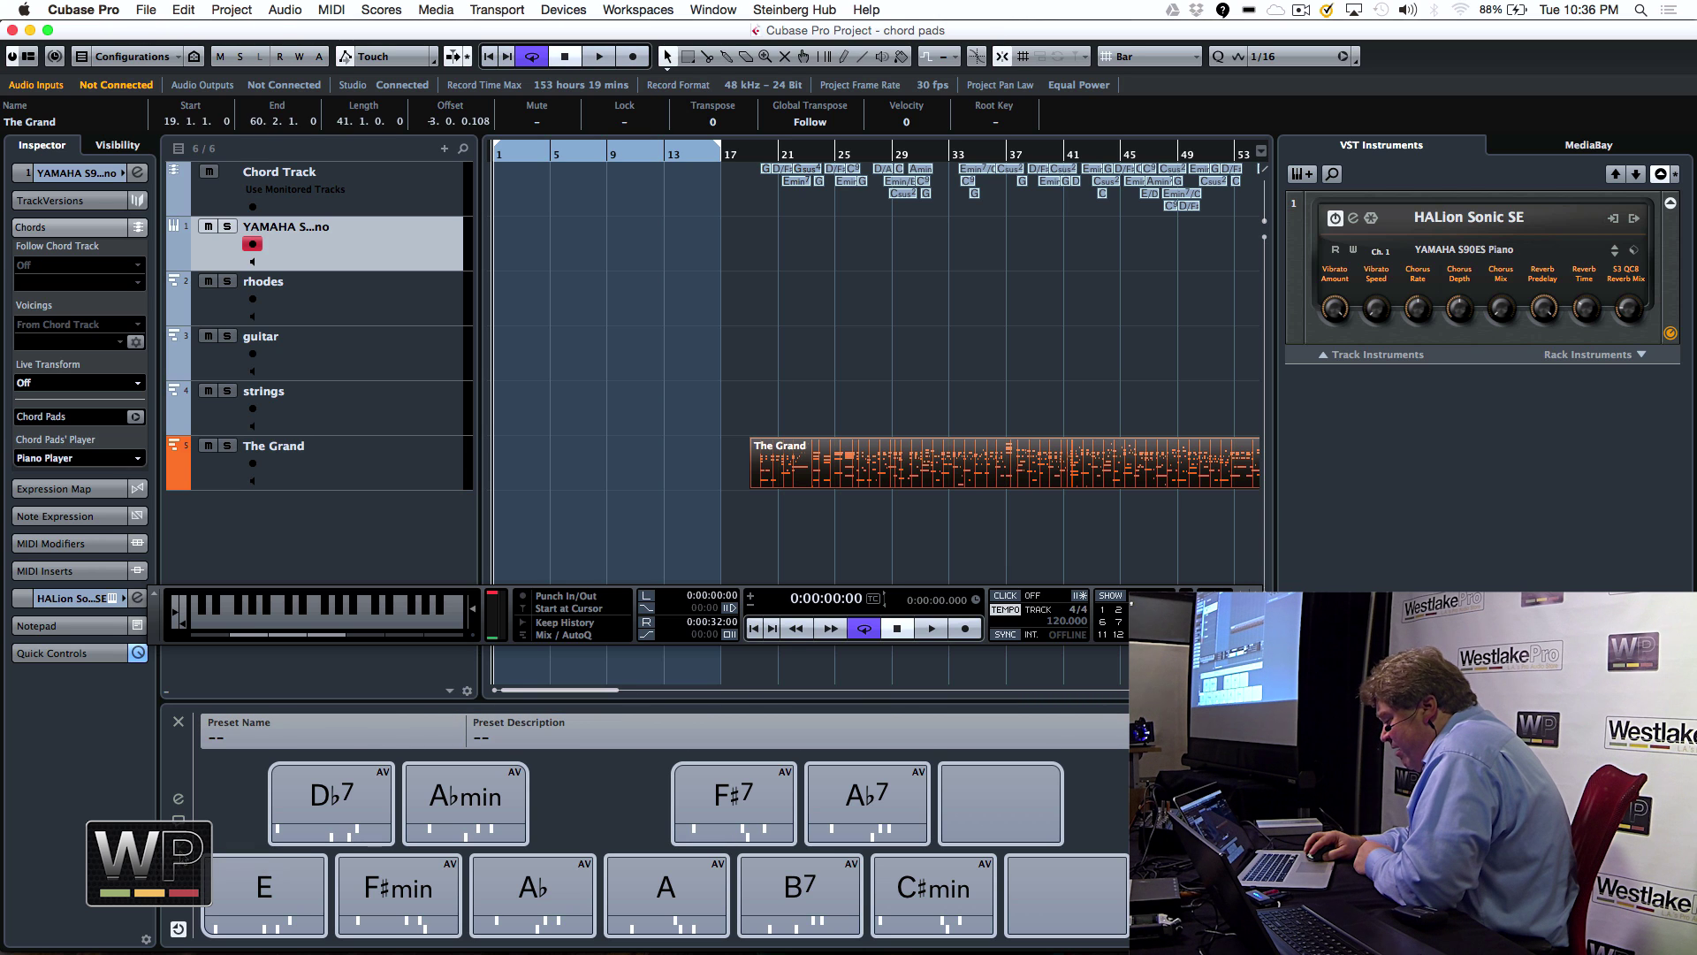
pyautogui.click(180, 845)
# Assign all chord pads from the Chord Track, confirming the reassignment
pyautogui.rightClick(180, 869)
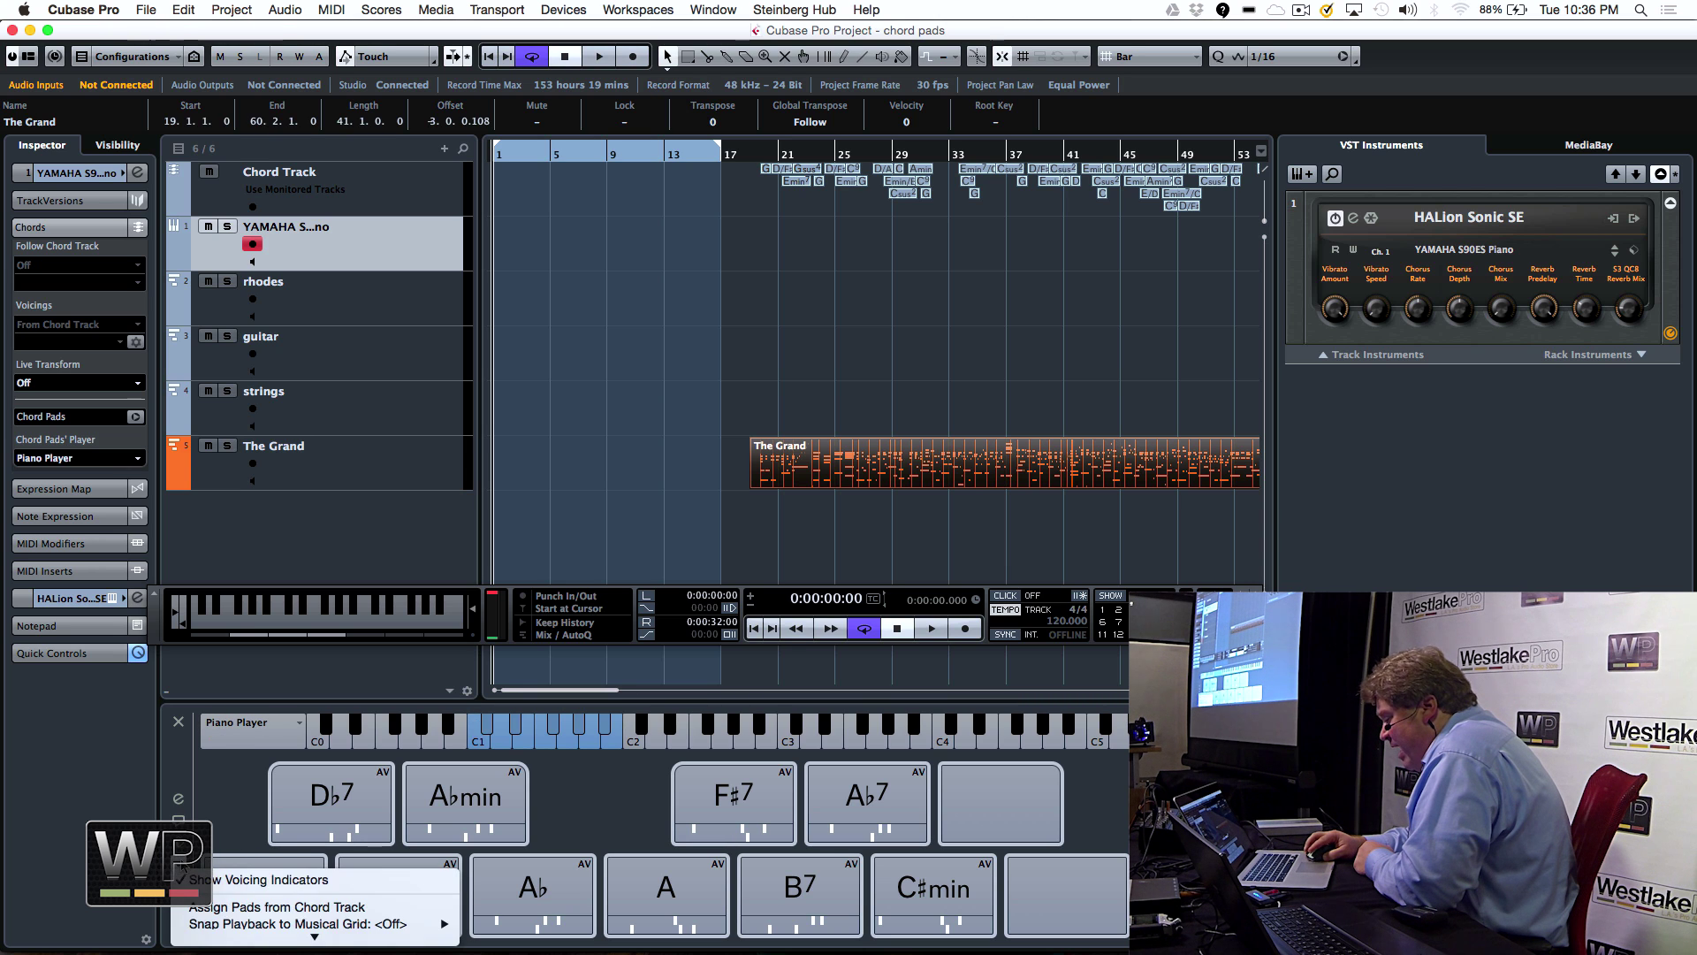
pyautogui.click(262, 908)
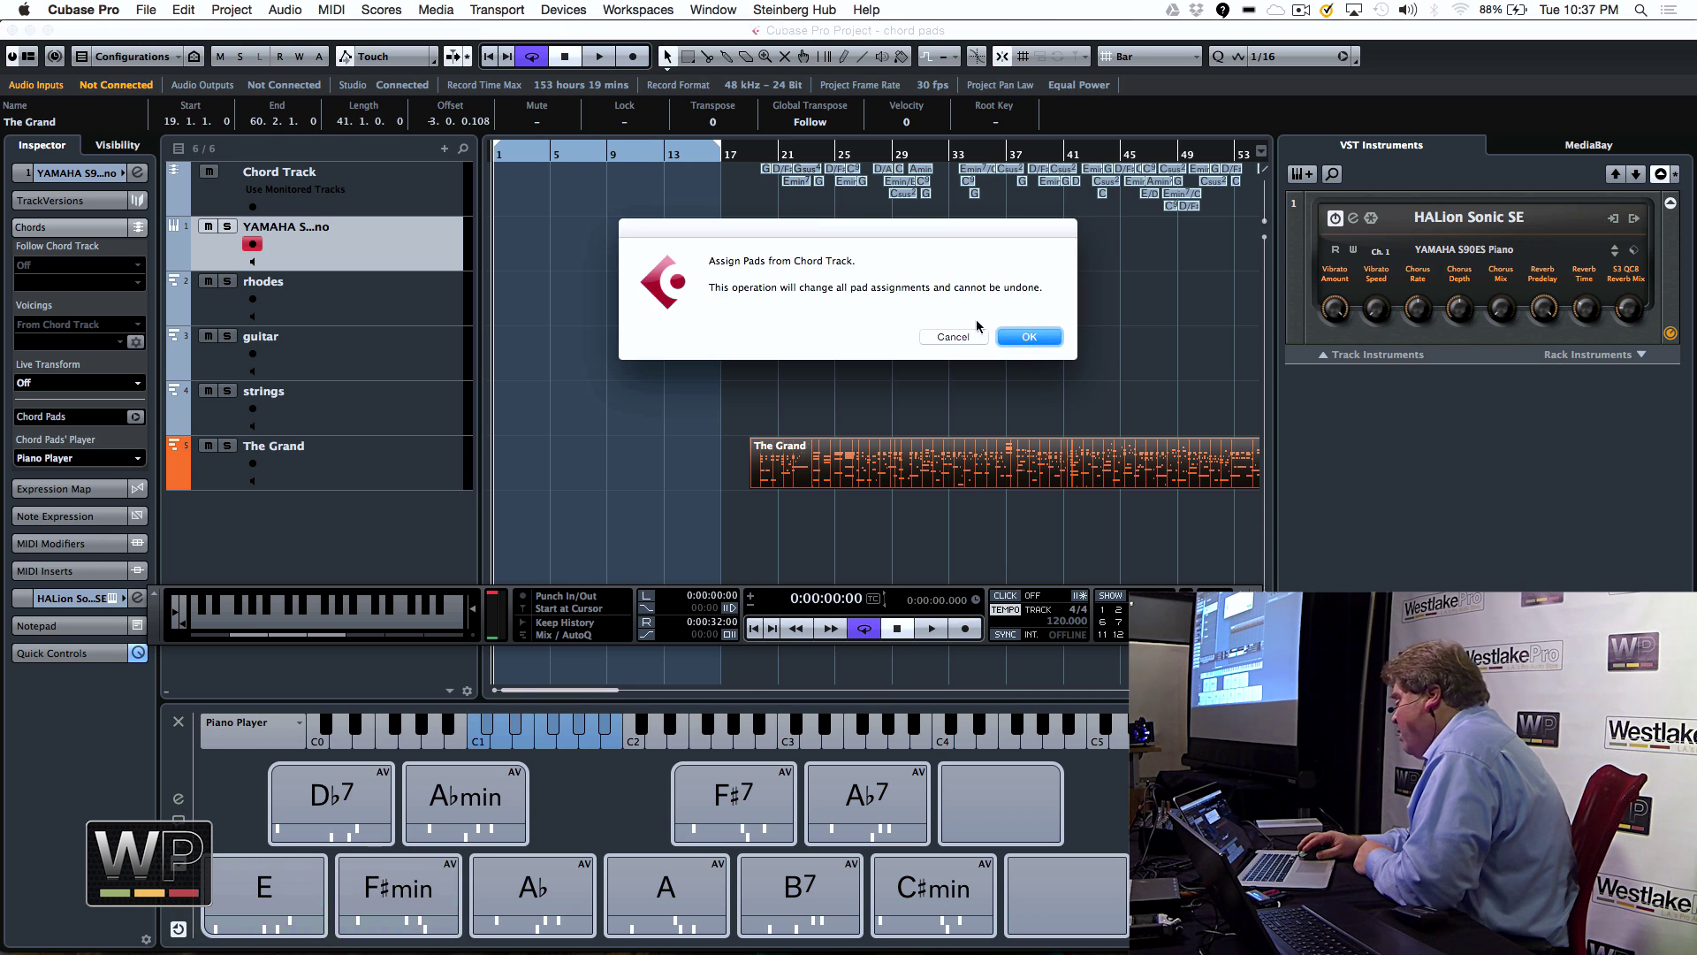
pyautogui.click(1039, 338)
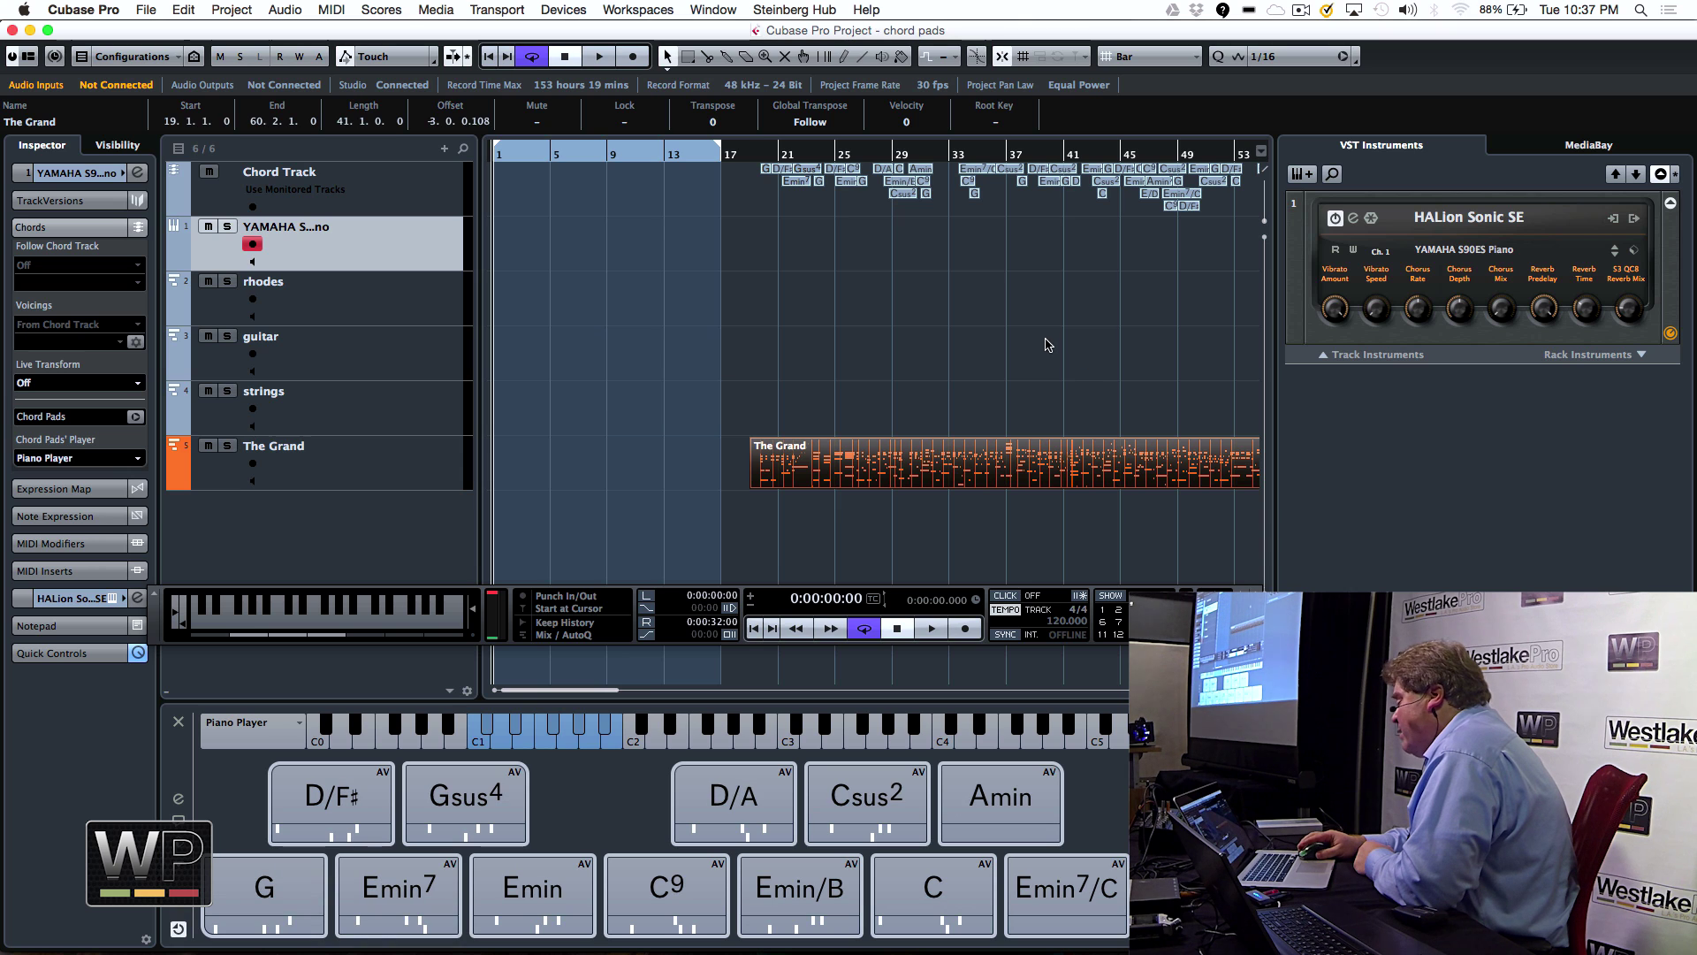
# Audition the G, D/F♯, Emin7, Emin and Gsus4 chord pads
pyautogui.click(274, 908)
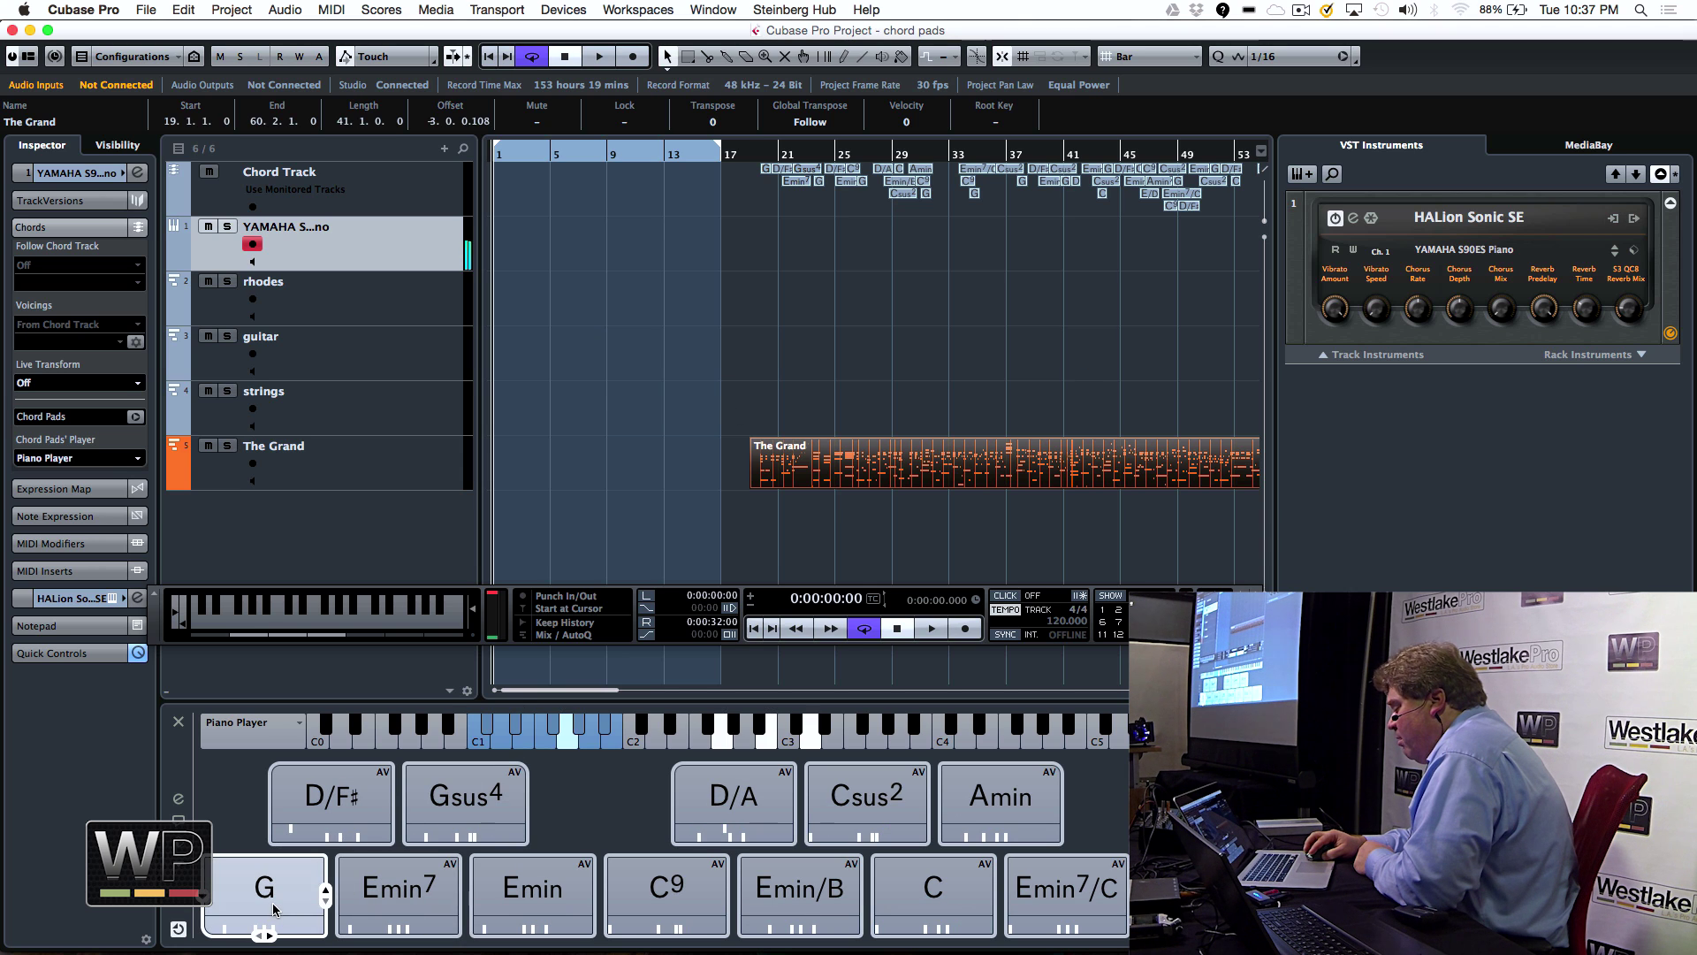
pyautogui.click(358, 798)
pyautogui.click(393, 900)
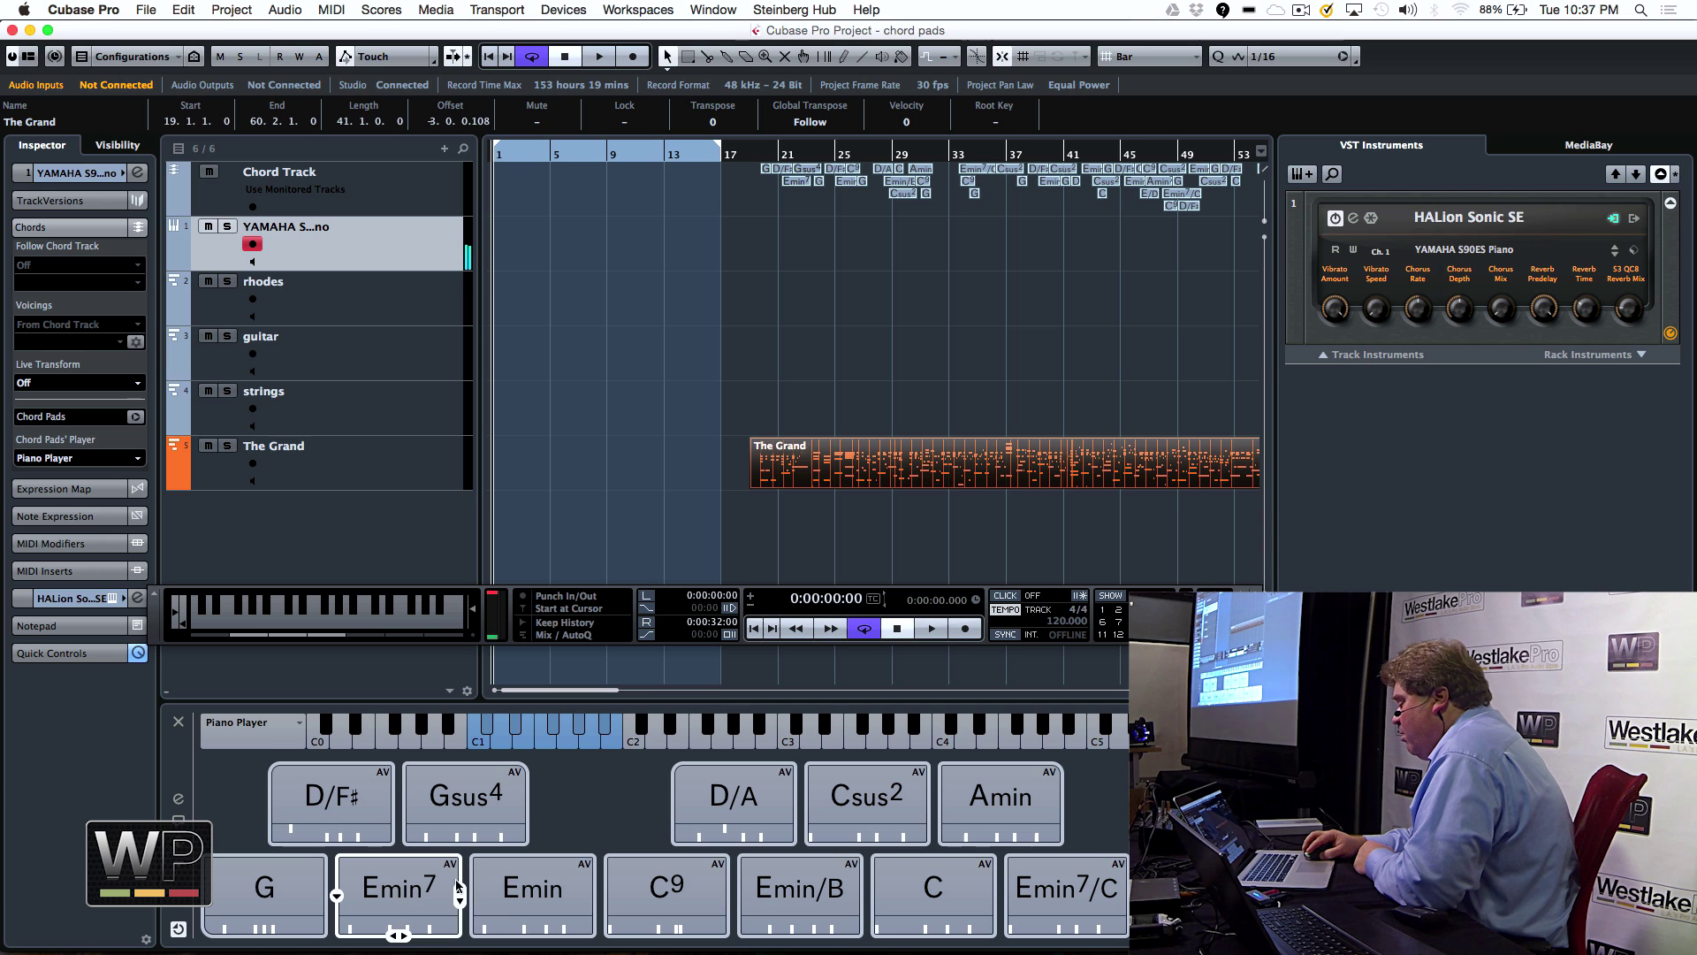
pyautogui.click(529, 894)
pyautogui.click(458, 824)
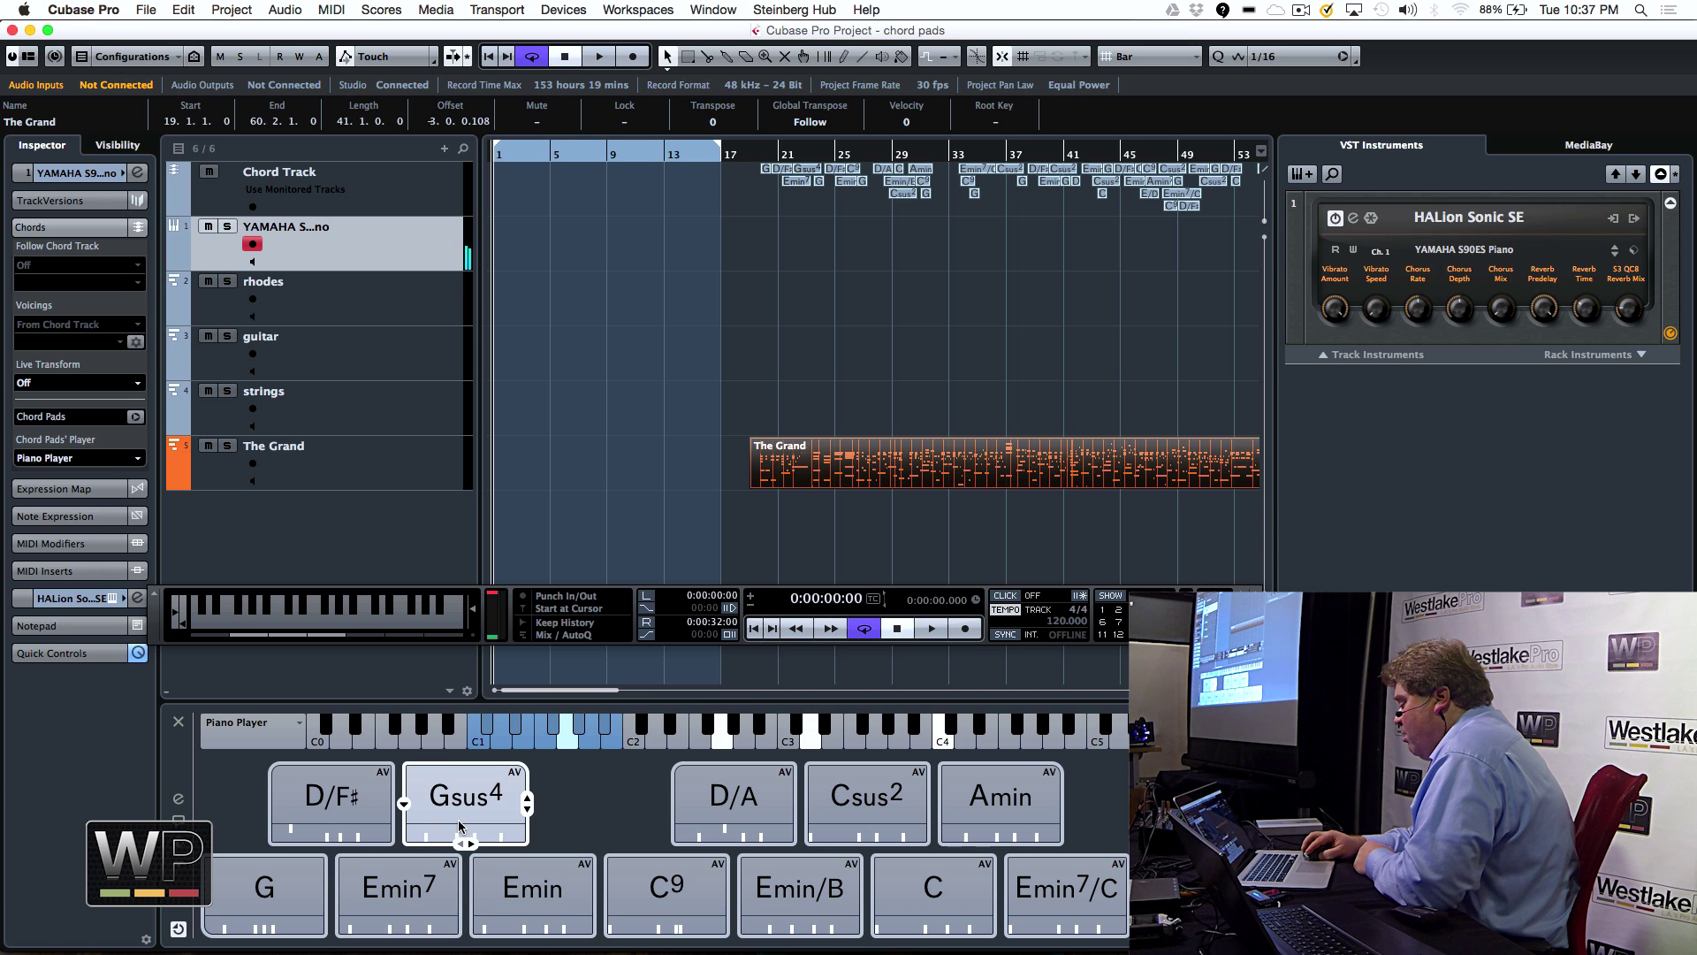
pyautogui.click(382, 904)
pyautogui.click(309, 802)
pyautogui.click(282, 882)
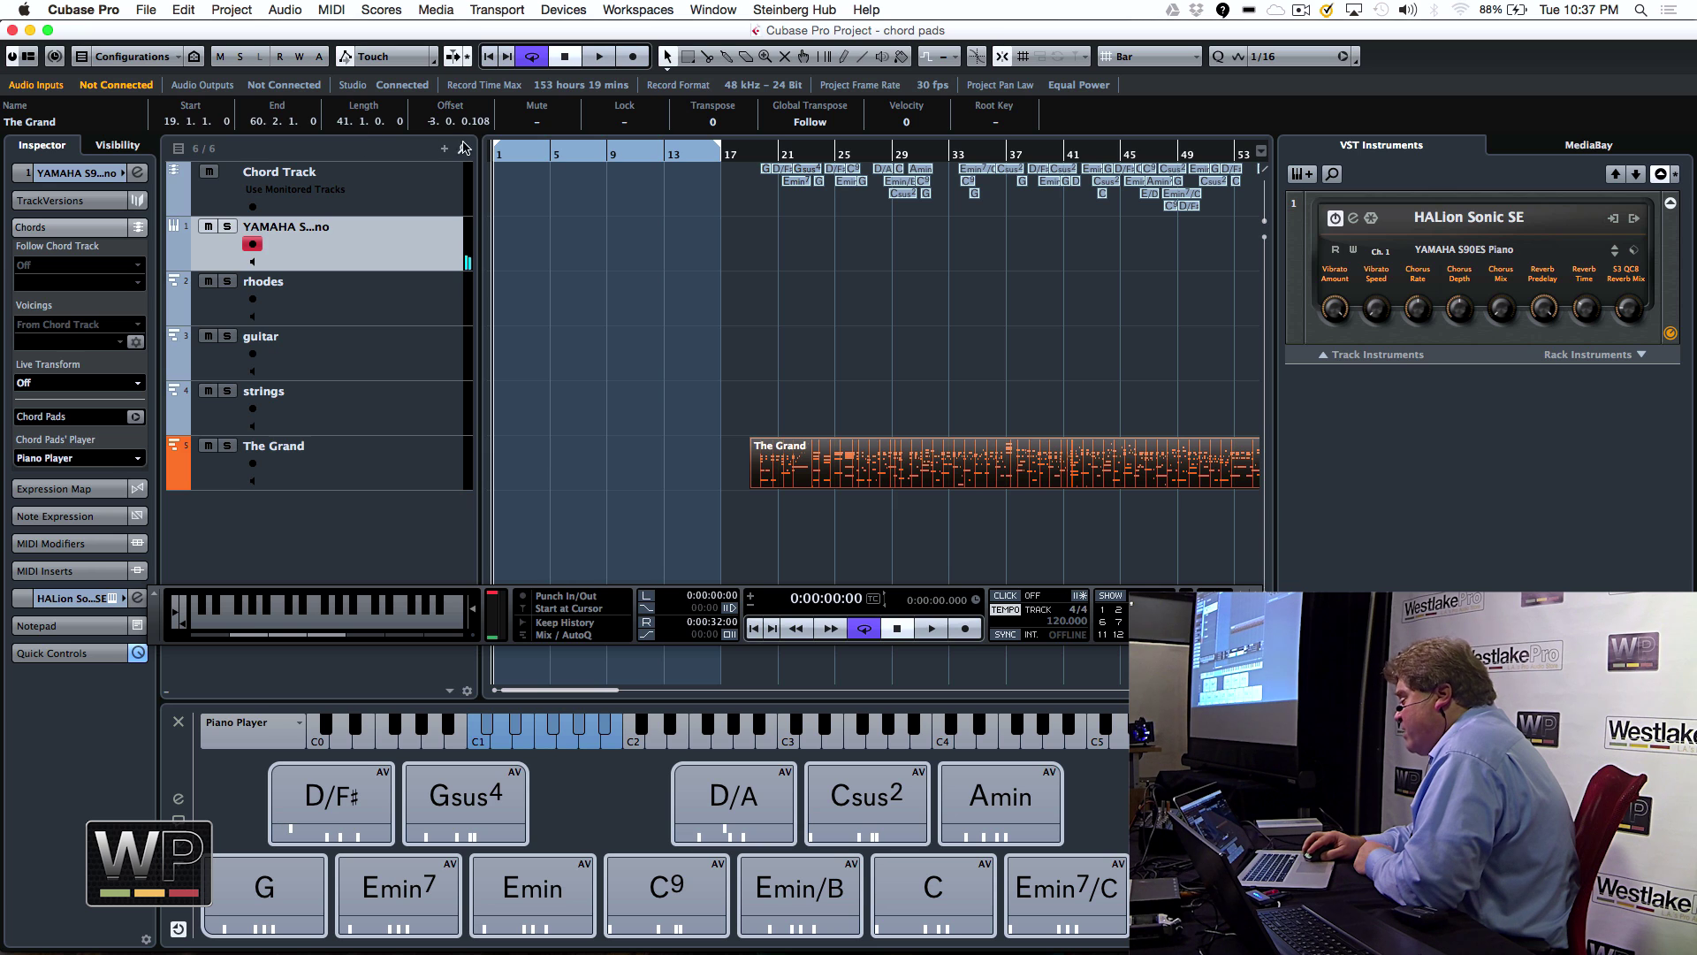
# Return the playhead to bar 1 and zoom in on the opening bars
pyautogui.click(512, 152)
pyautogui.press('KP_Decimal')
pyautogui.press('h')
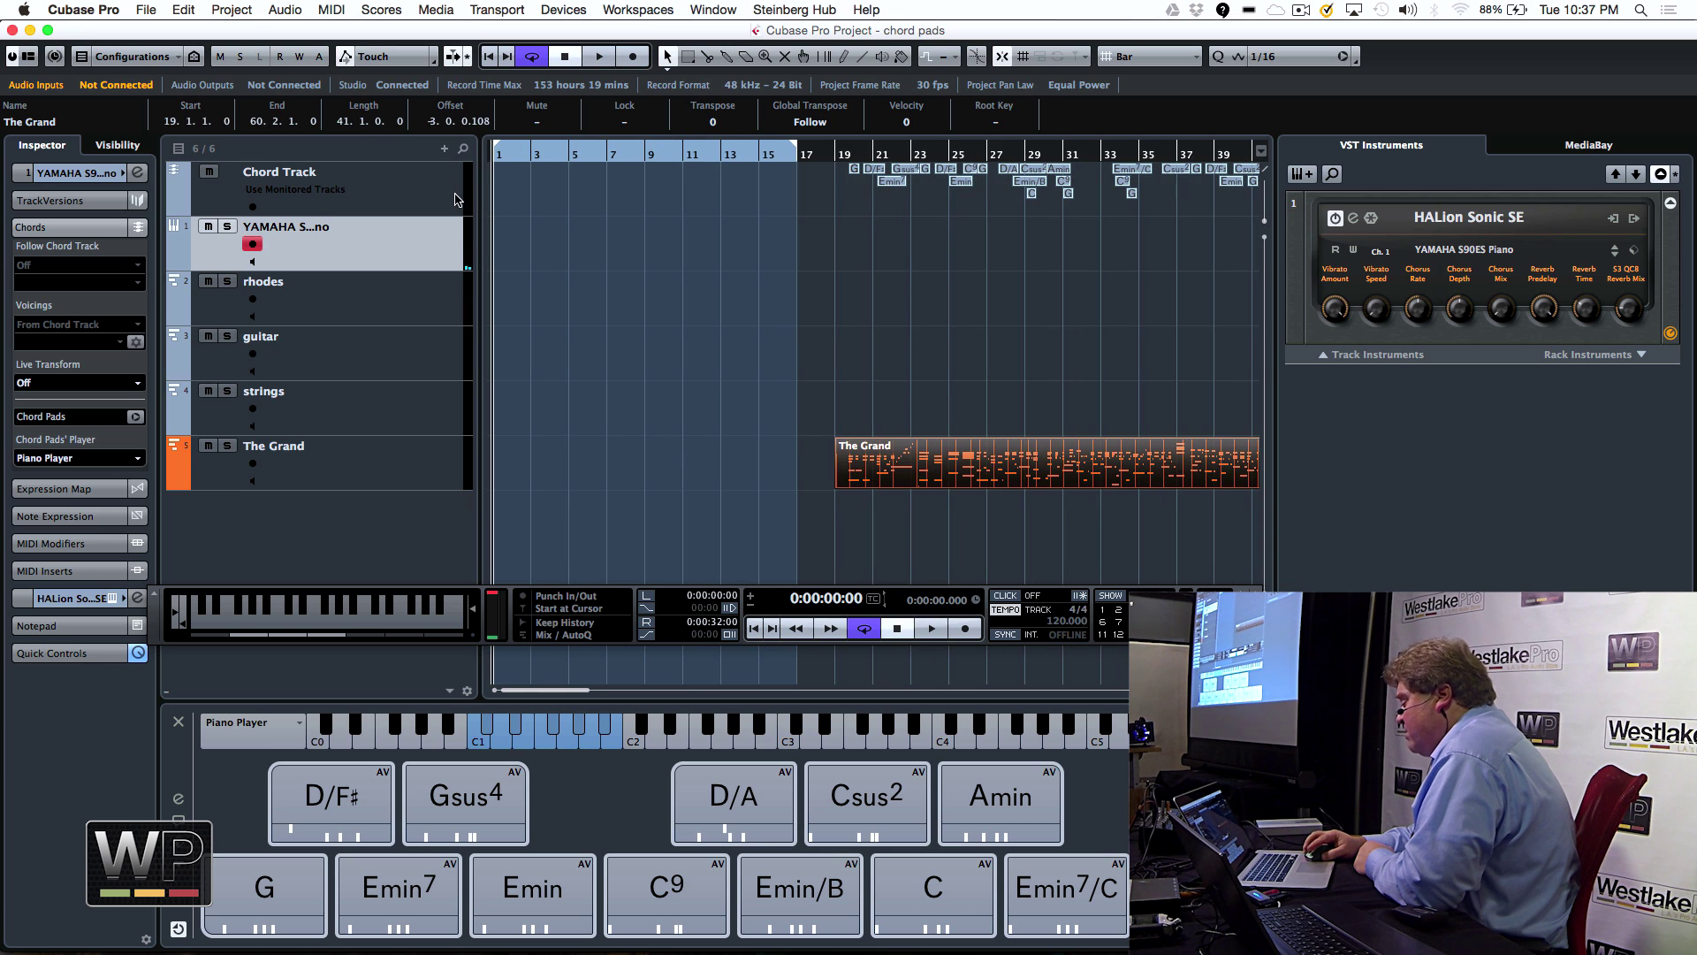
# Record a chord-pad performance on the YAMAHA track, stopping with Space
pyautogui.click(931, 630)
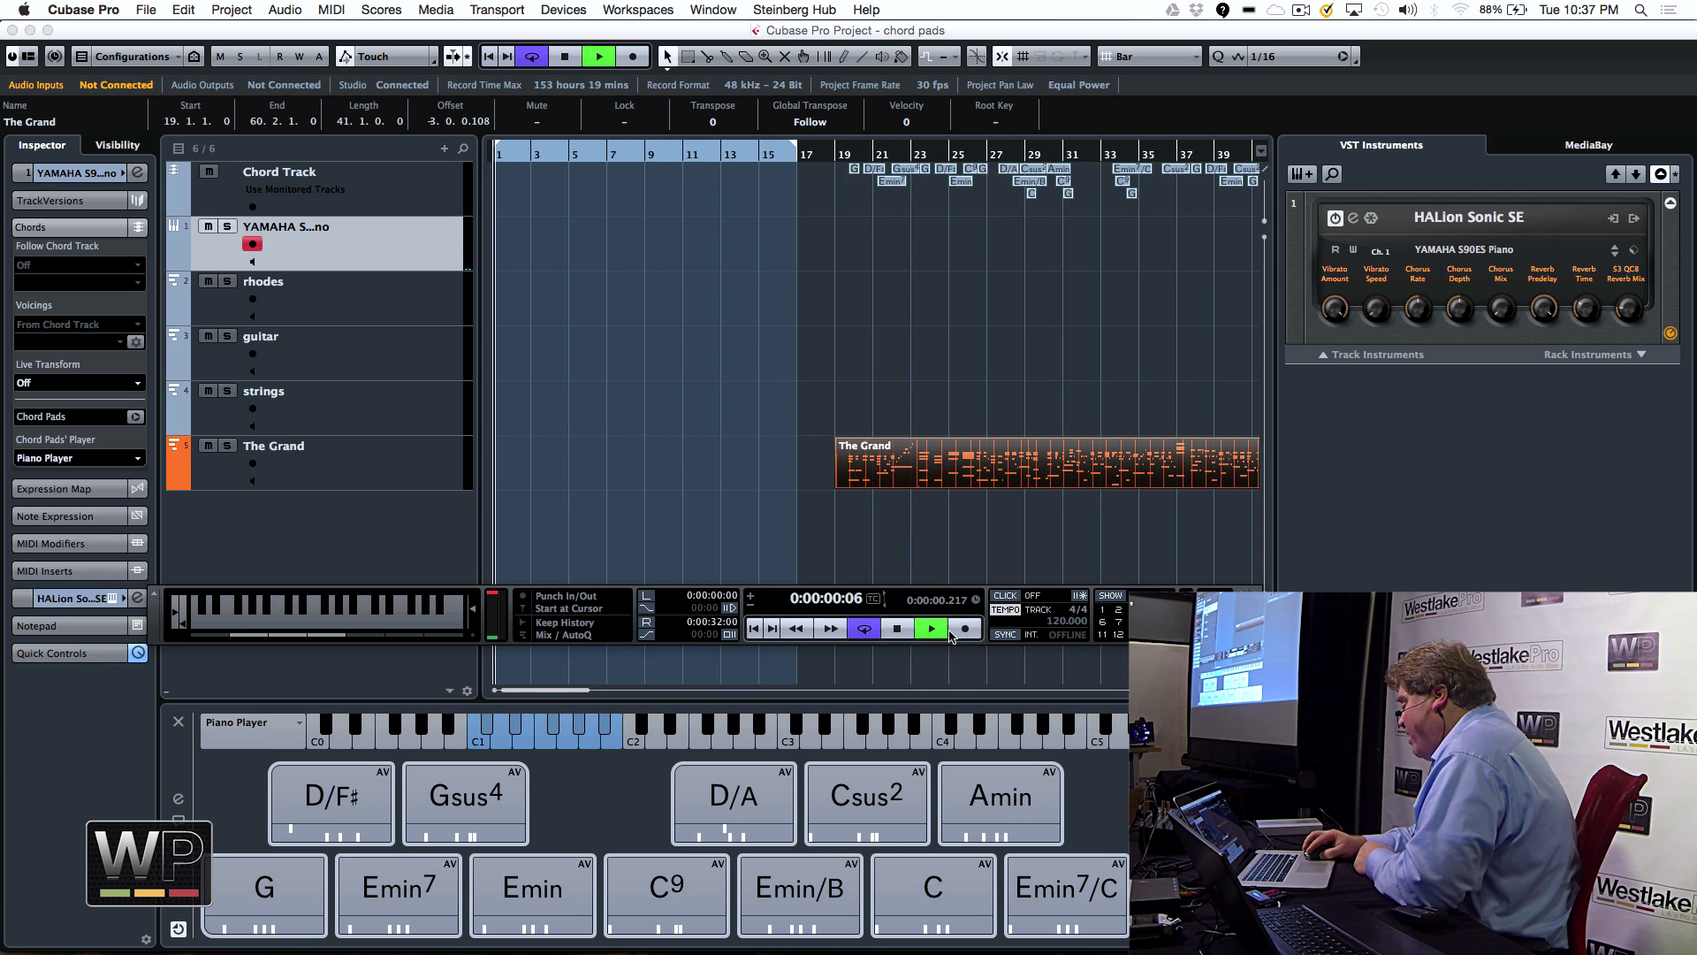
pyautogui.click(962, 630)
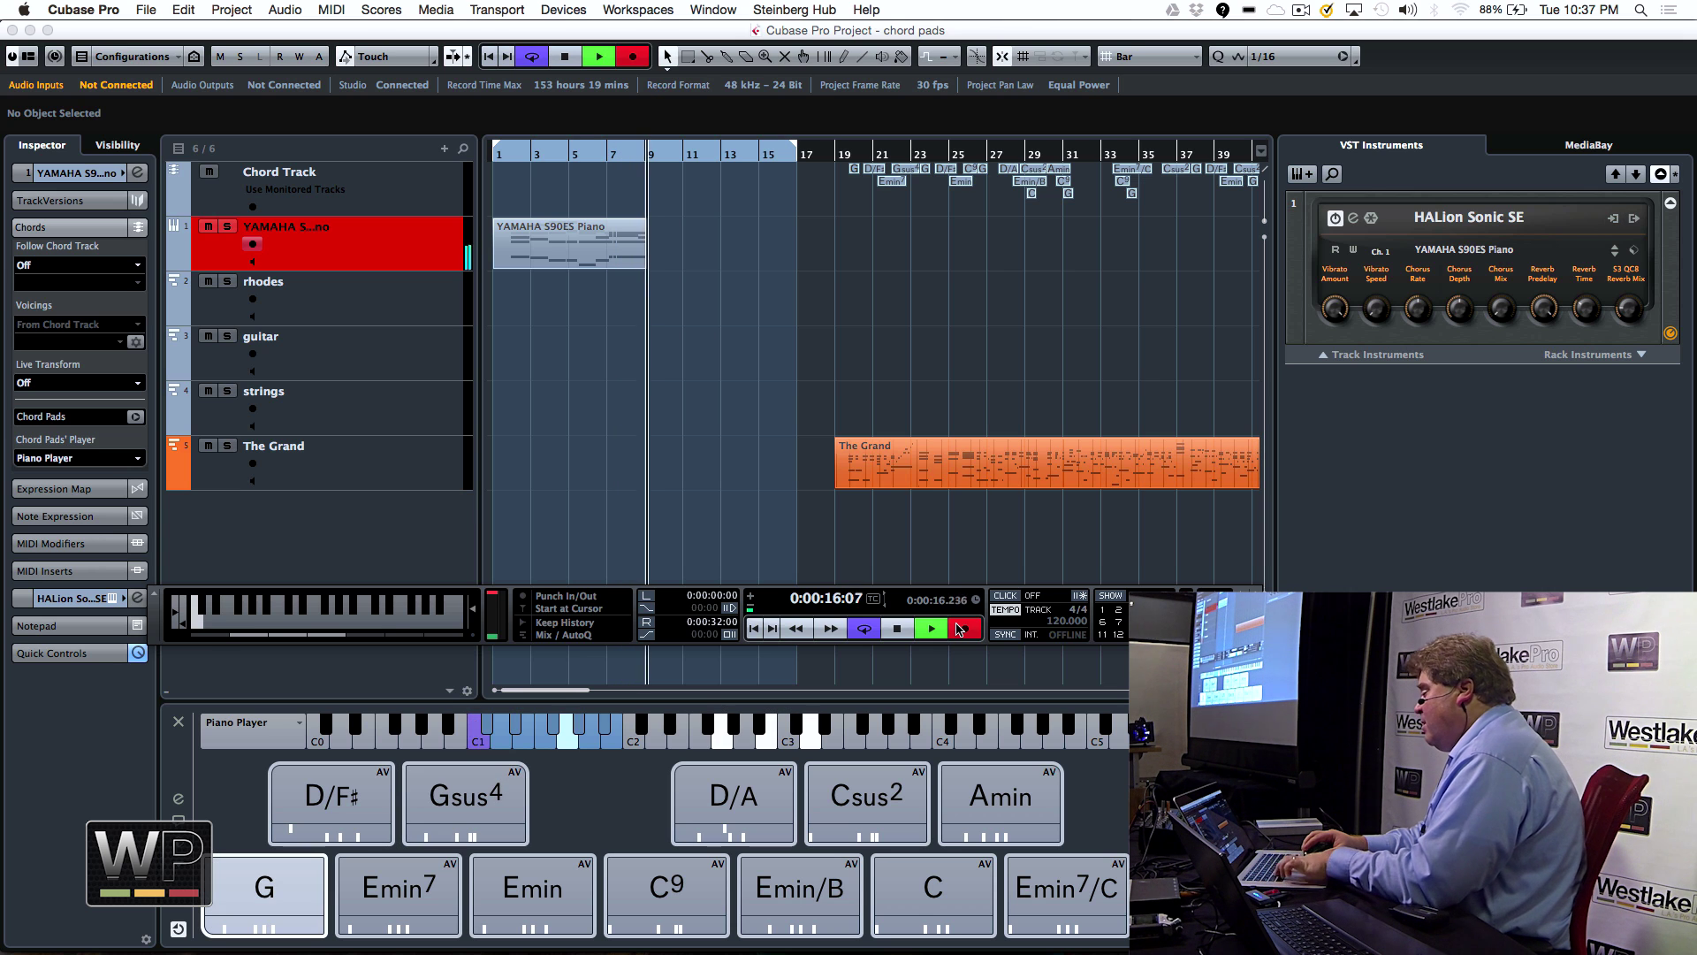
pyautogui.press('space')
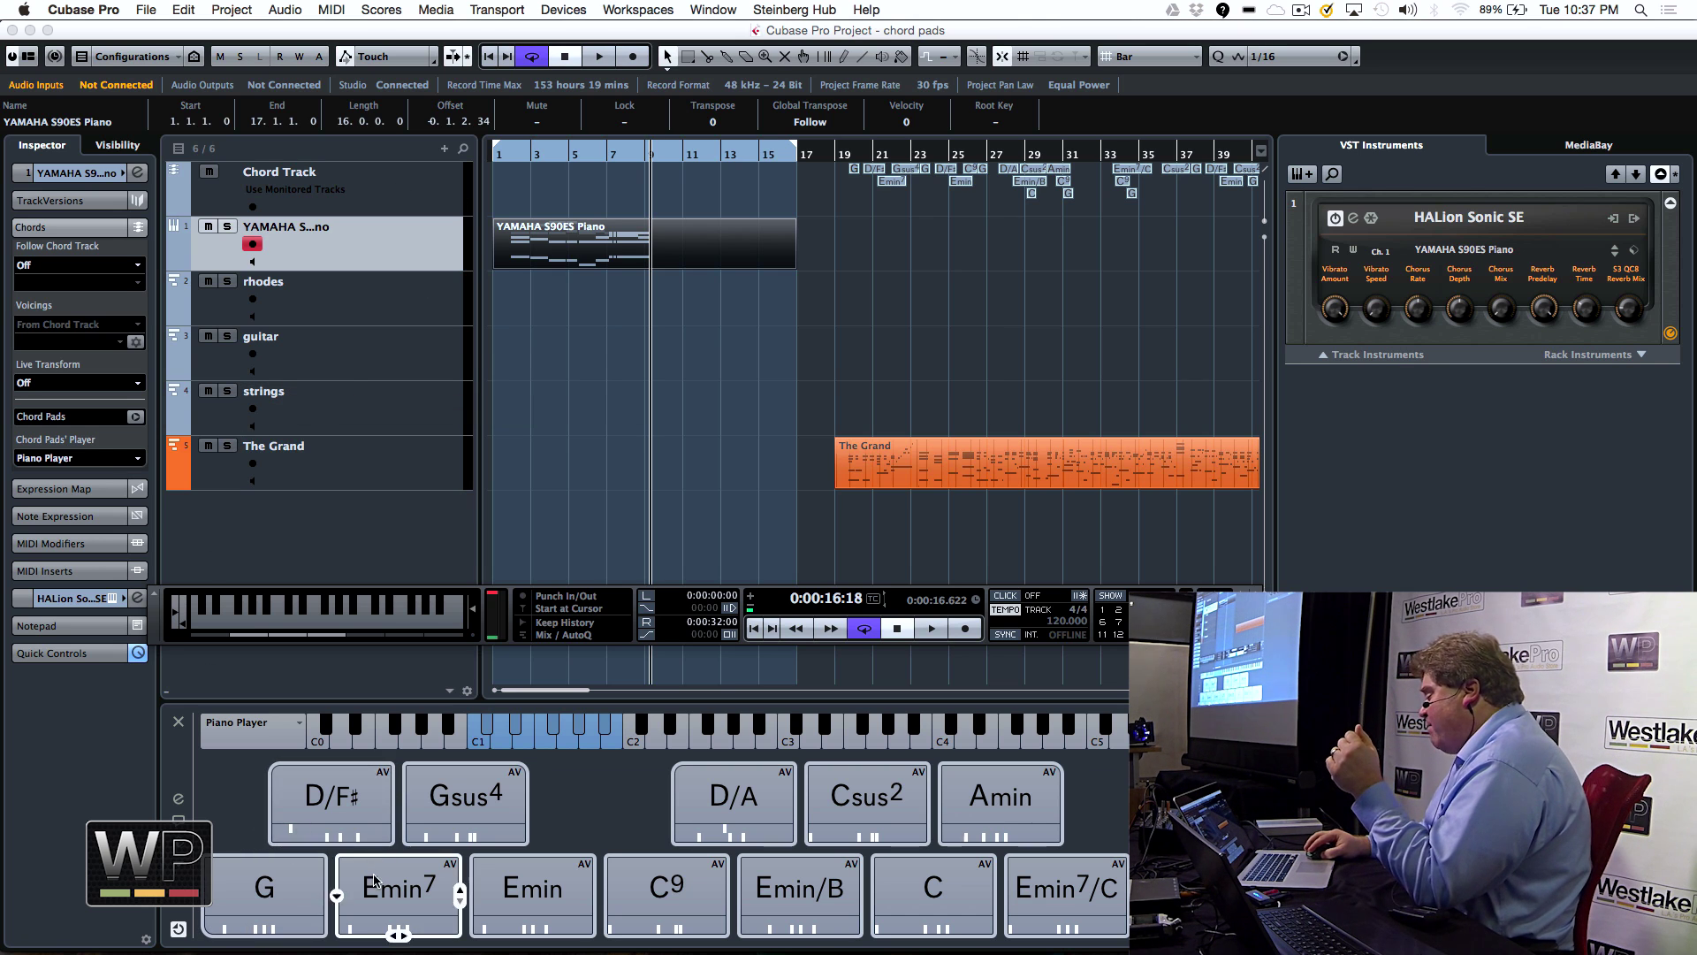
# Check the available pad players, keep Piano Player, and open the player settings
pyautogui.moveTo(464, 831)
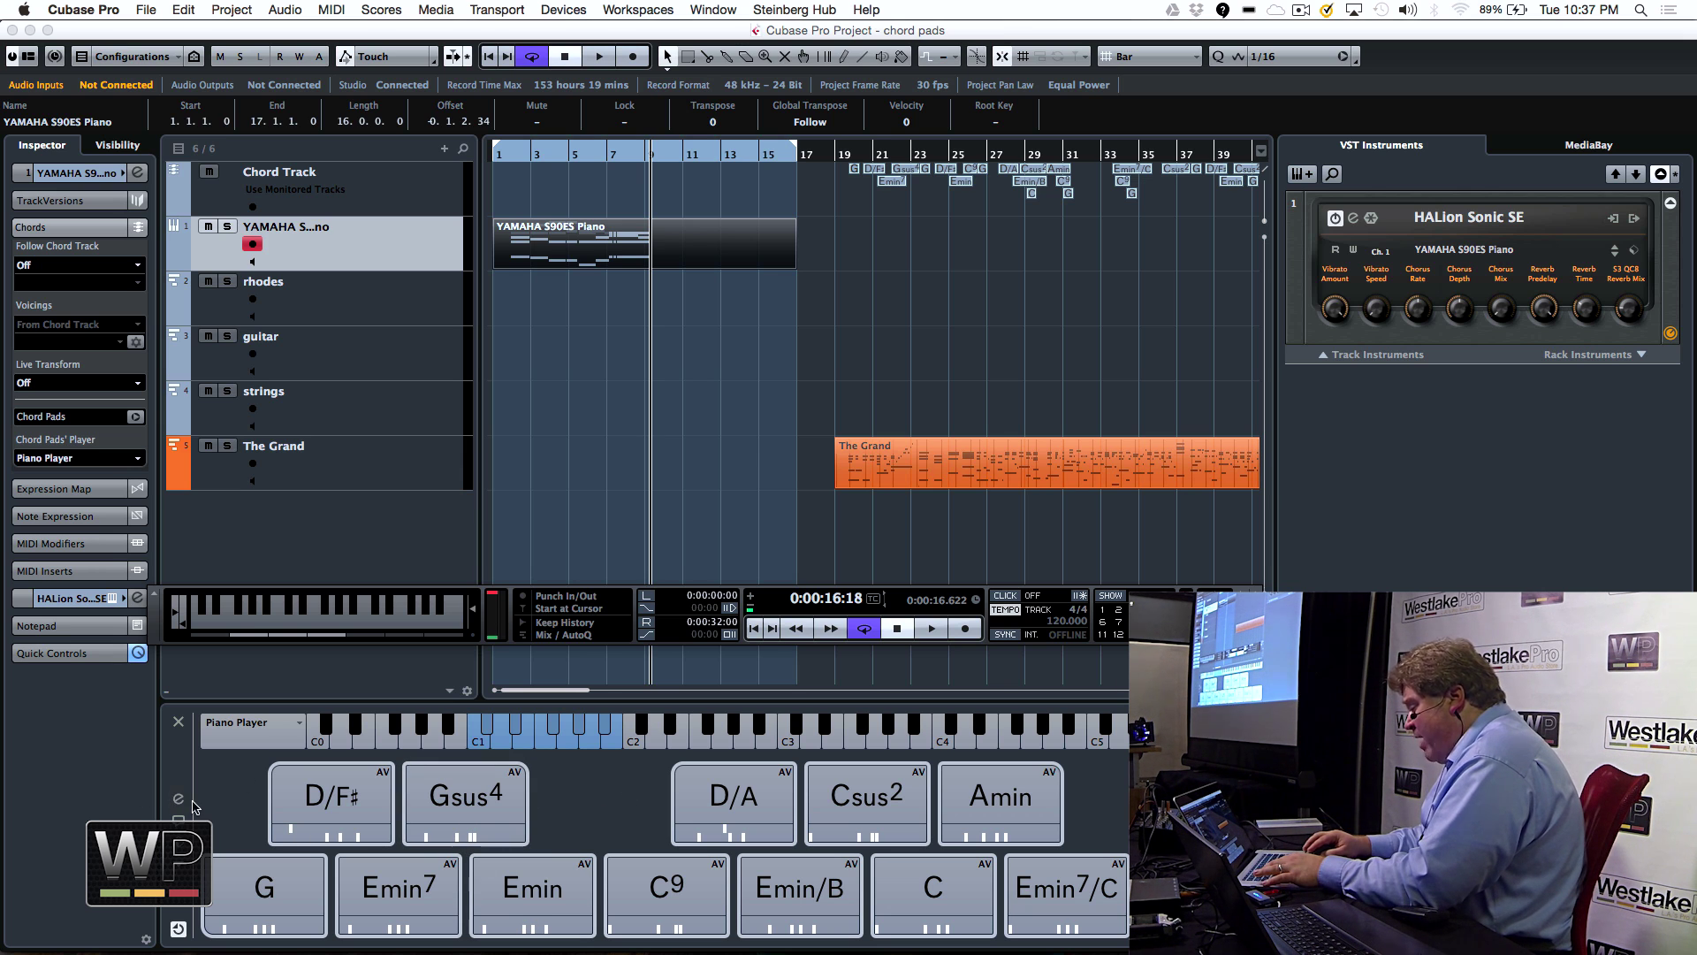
pyautogui.click(301, 722)
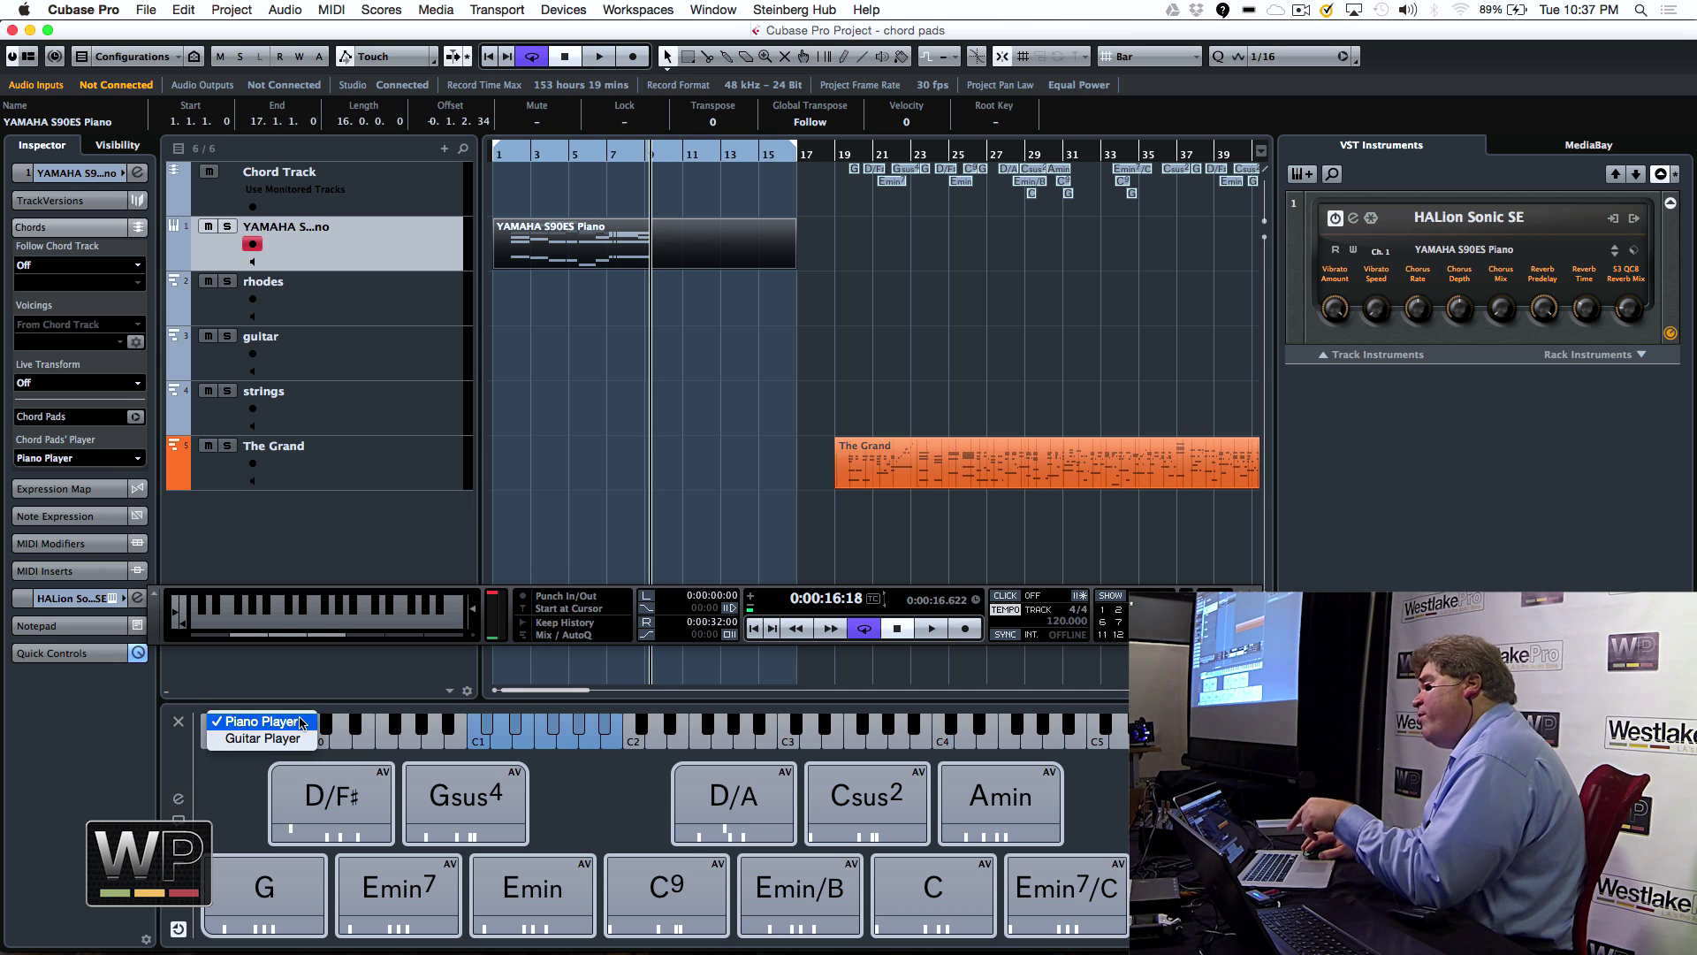
pyautogui.click(182, 799)
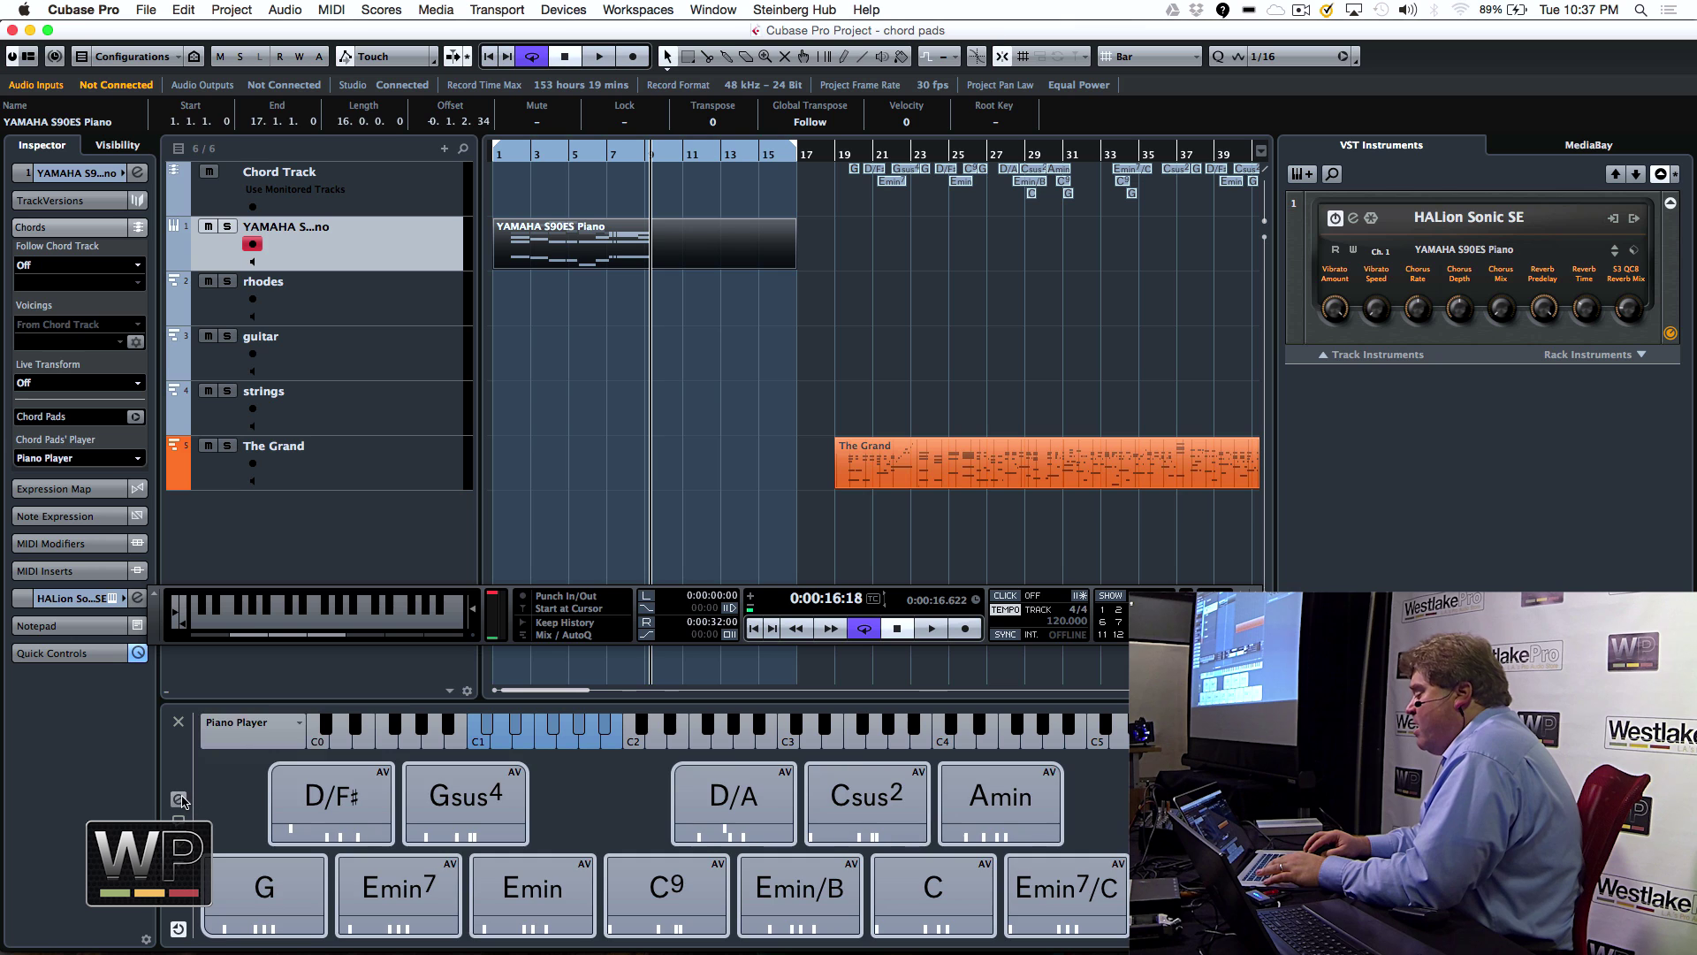
pyautogui.click(179, 799)
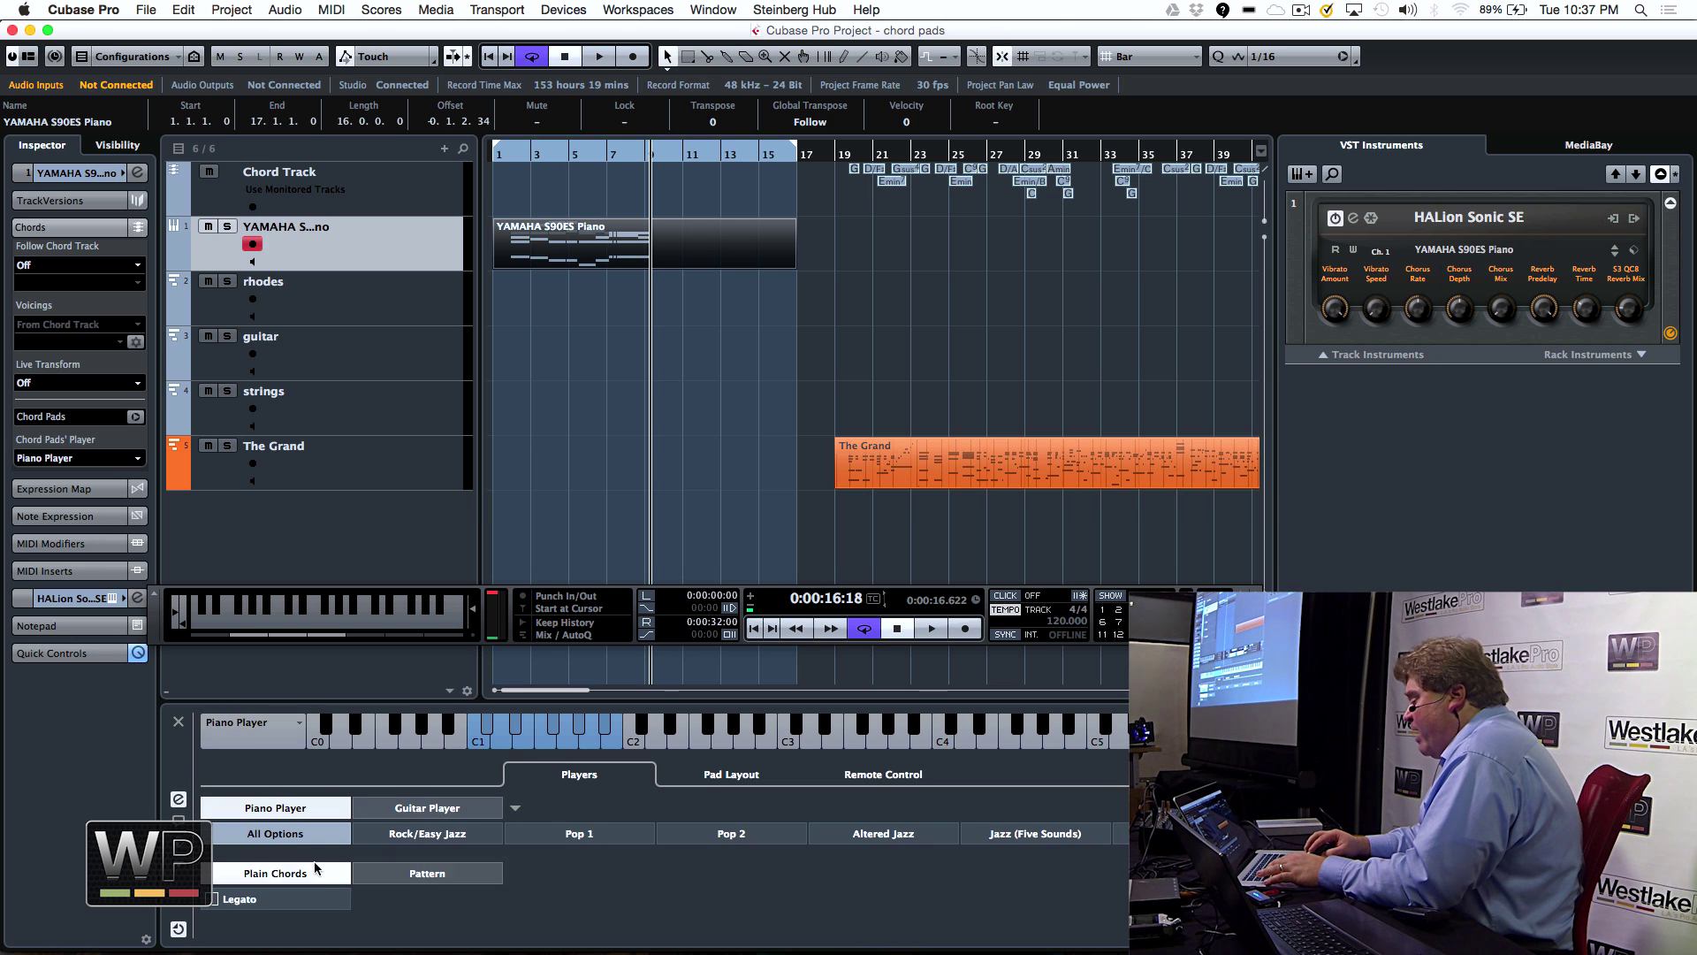
# Switch Piano Player to Pattern with the 'BritPop – Verse A – Piano' preset, then select recorded parts
pyautogui.click(451, 877)
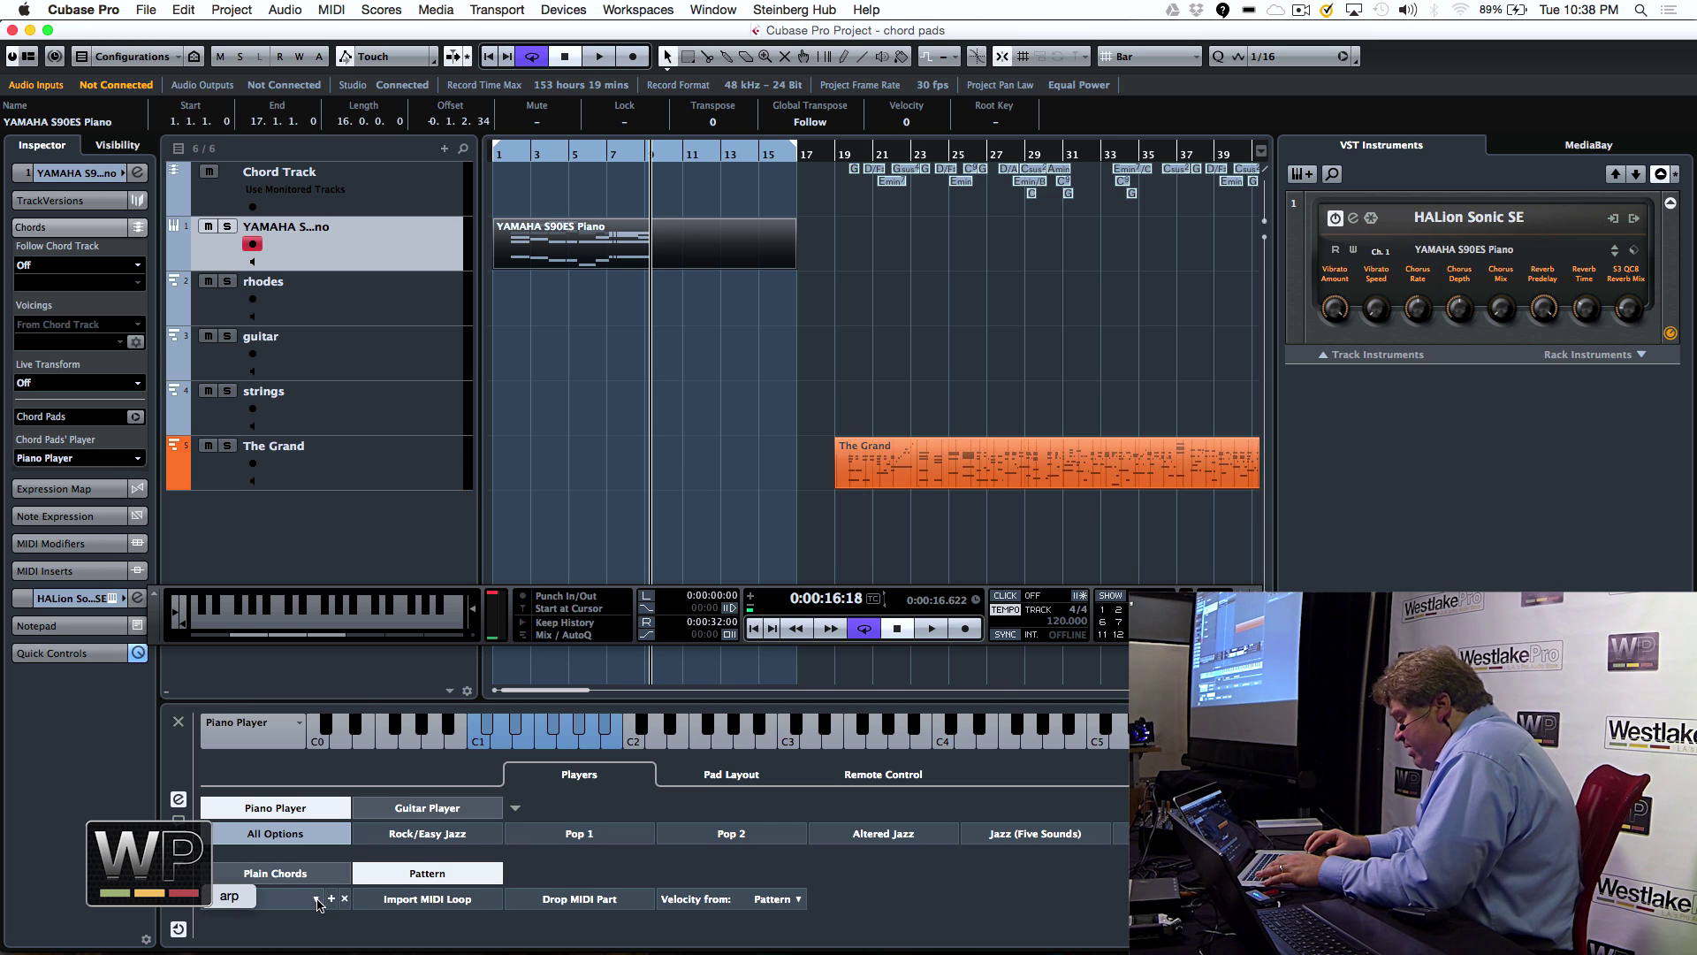
pyautogui.click(231, 897)
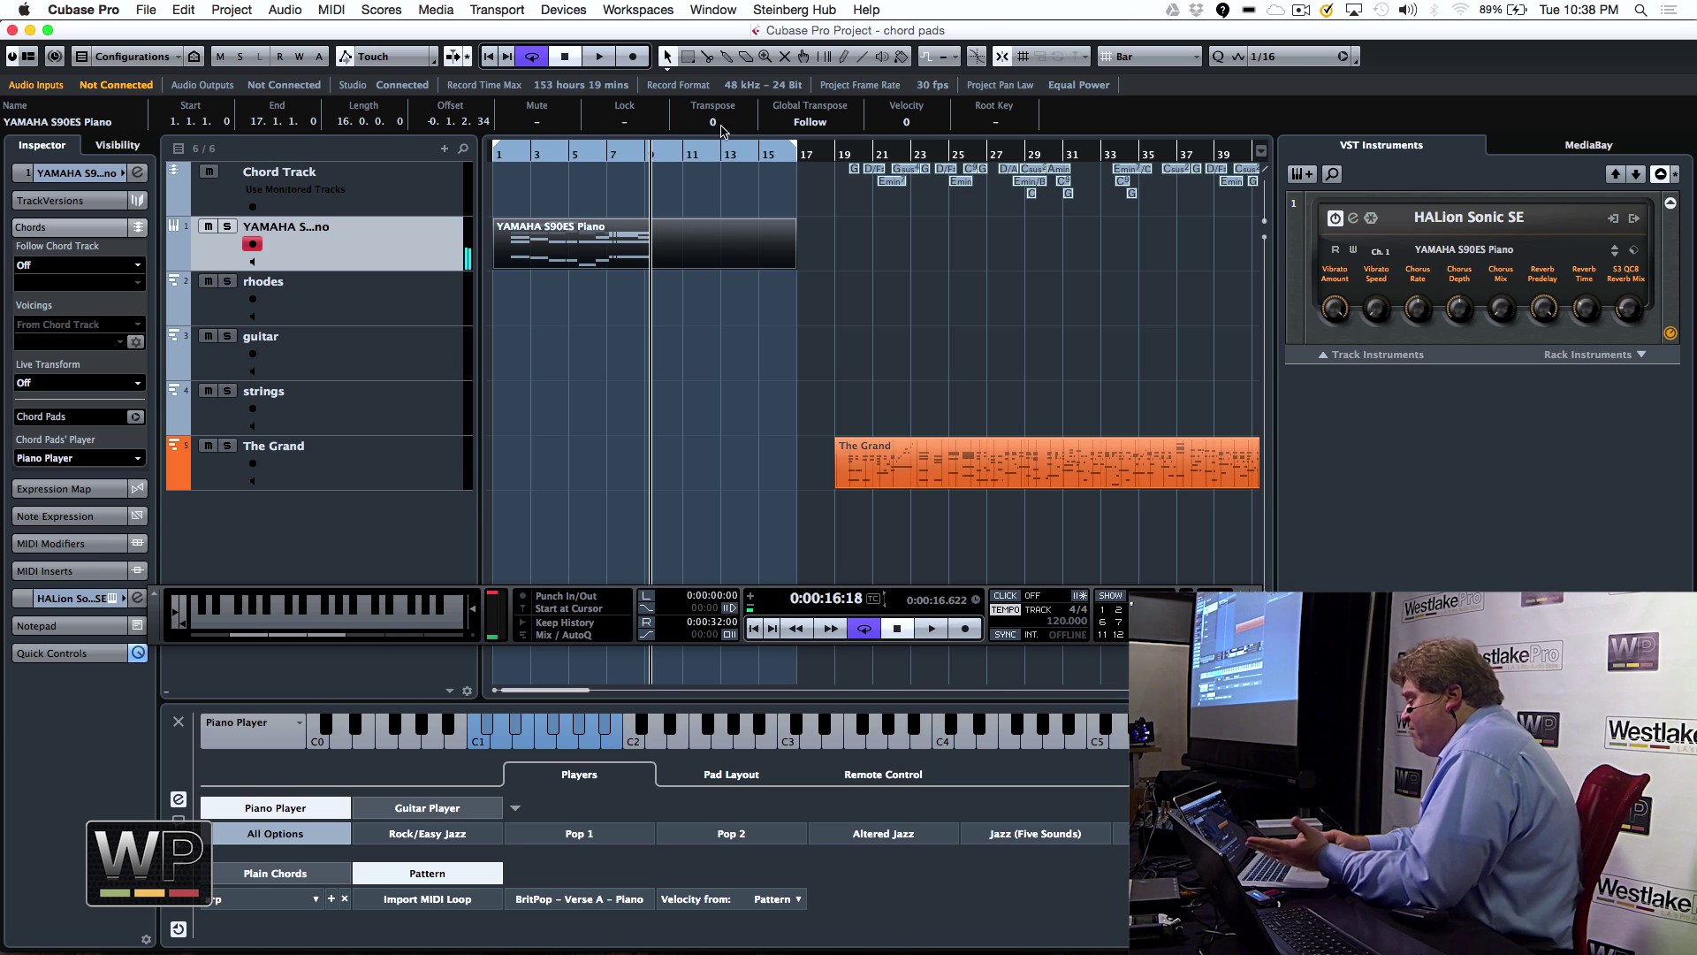
pyautogui.click(715, 257)
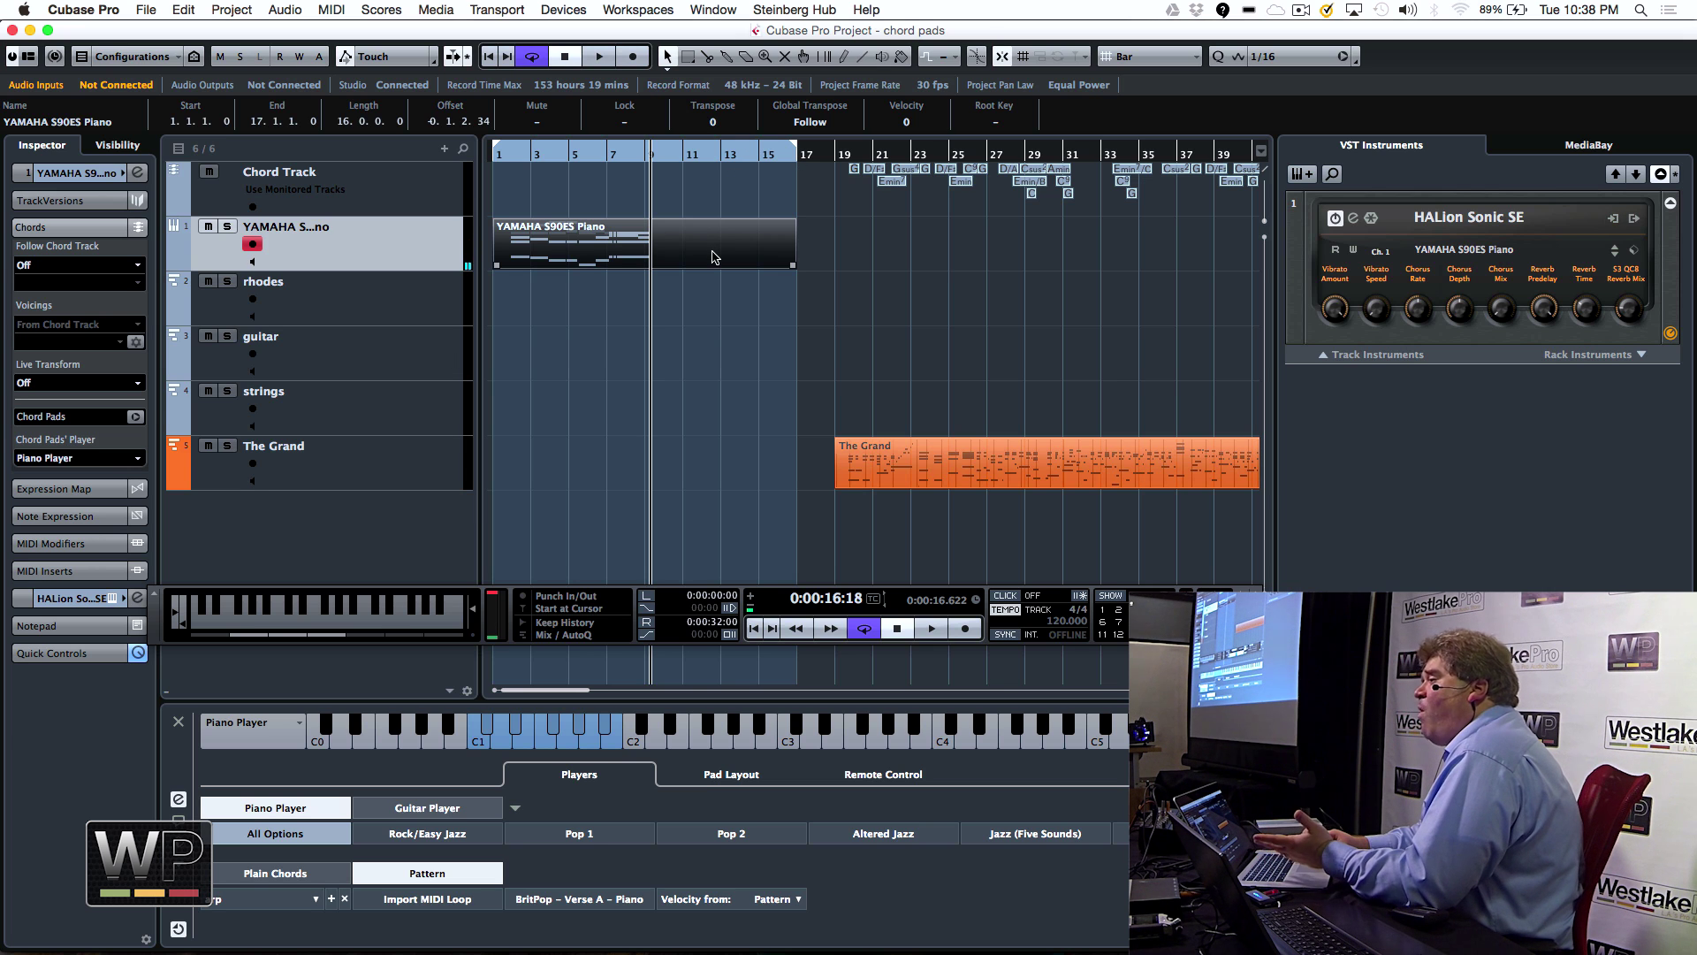
pyautogui.click(996, 484)
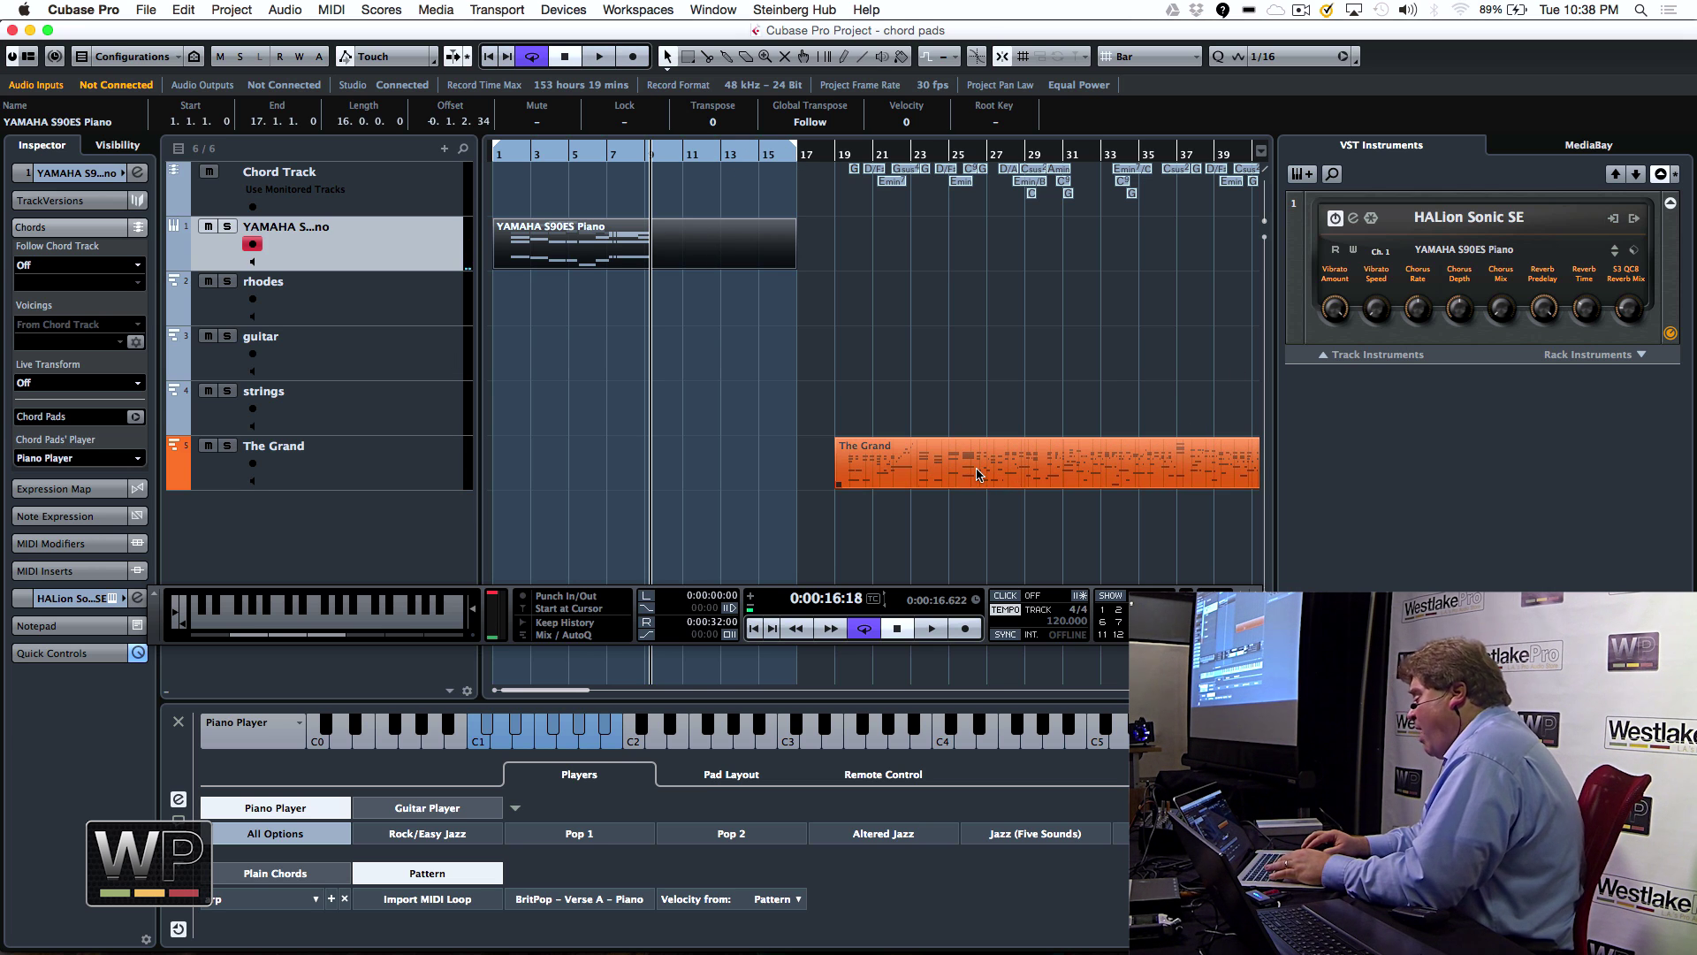
pyautogui.click(954, 521)
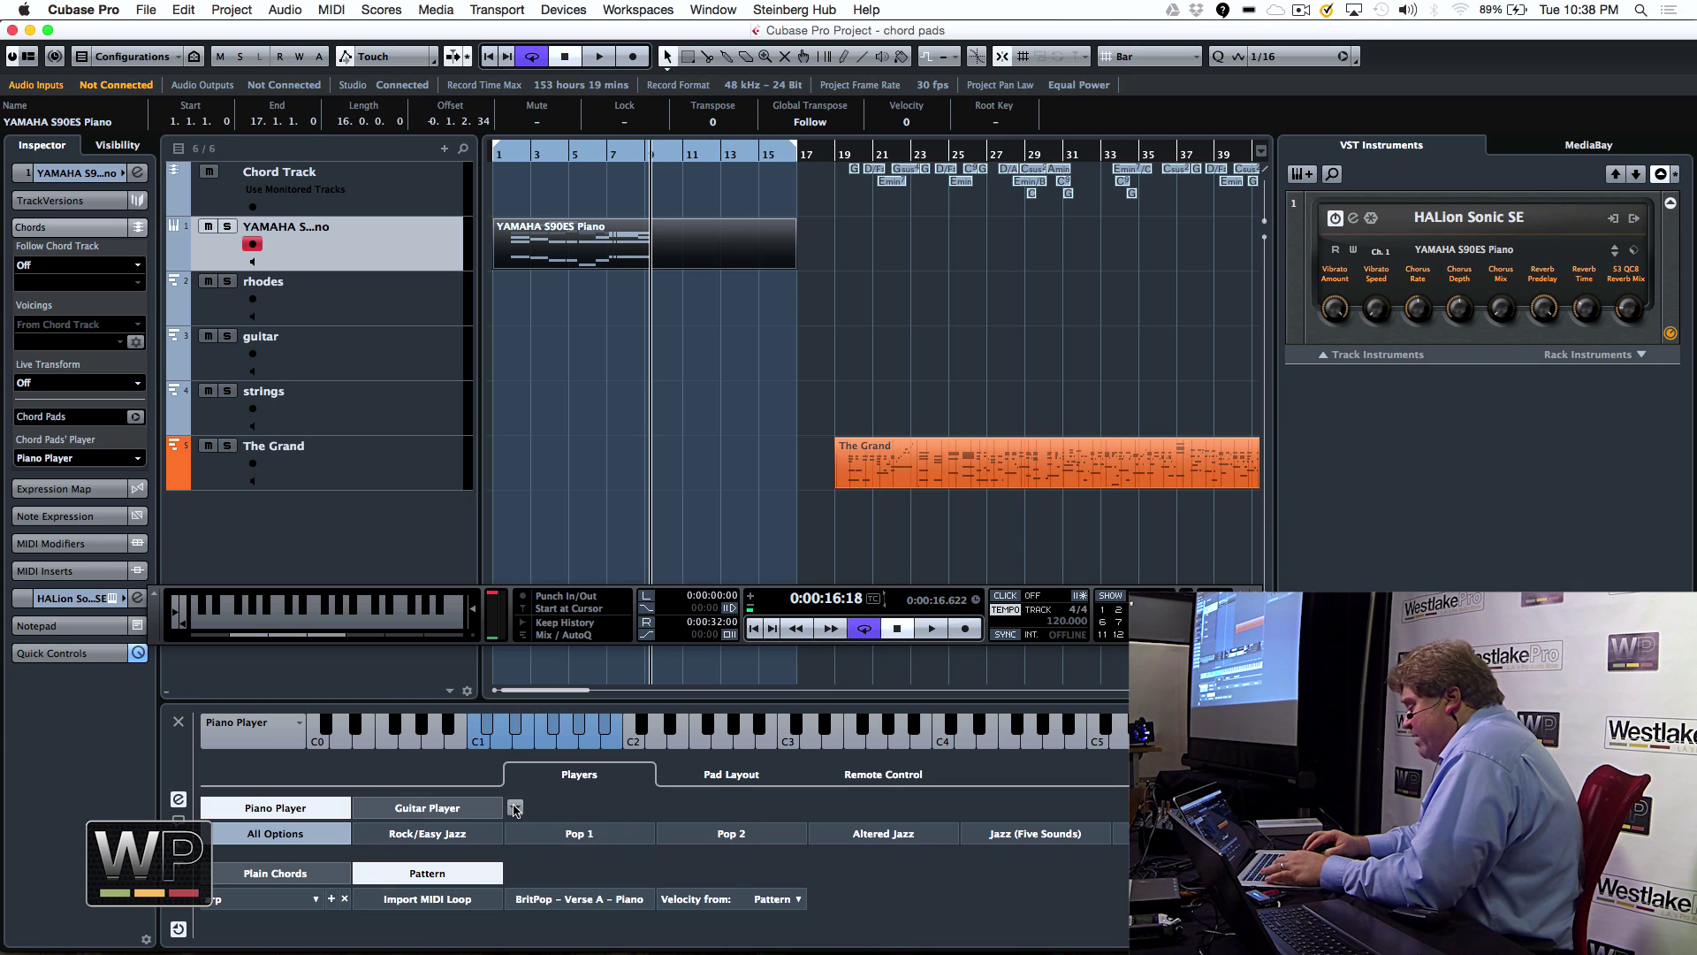
# Switch the chord pads to Guitar Player and add another Guitar Player
pyautogui.click(427, 807)
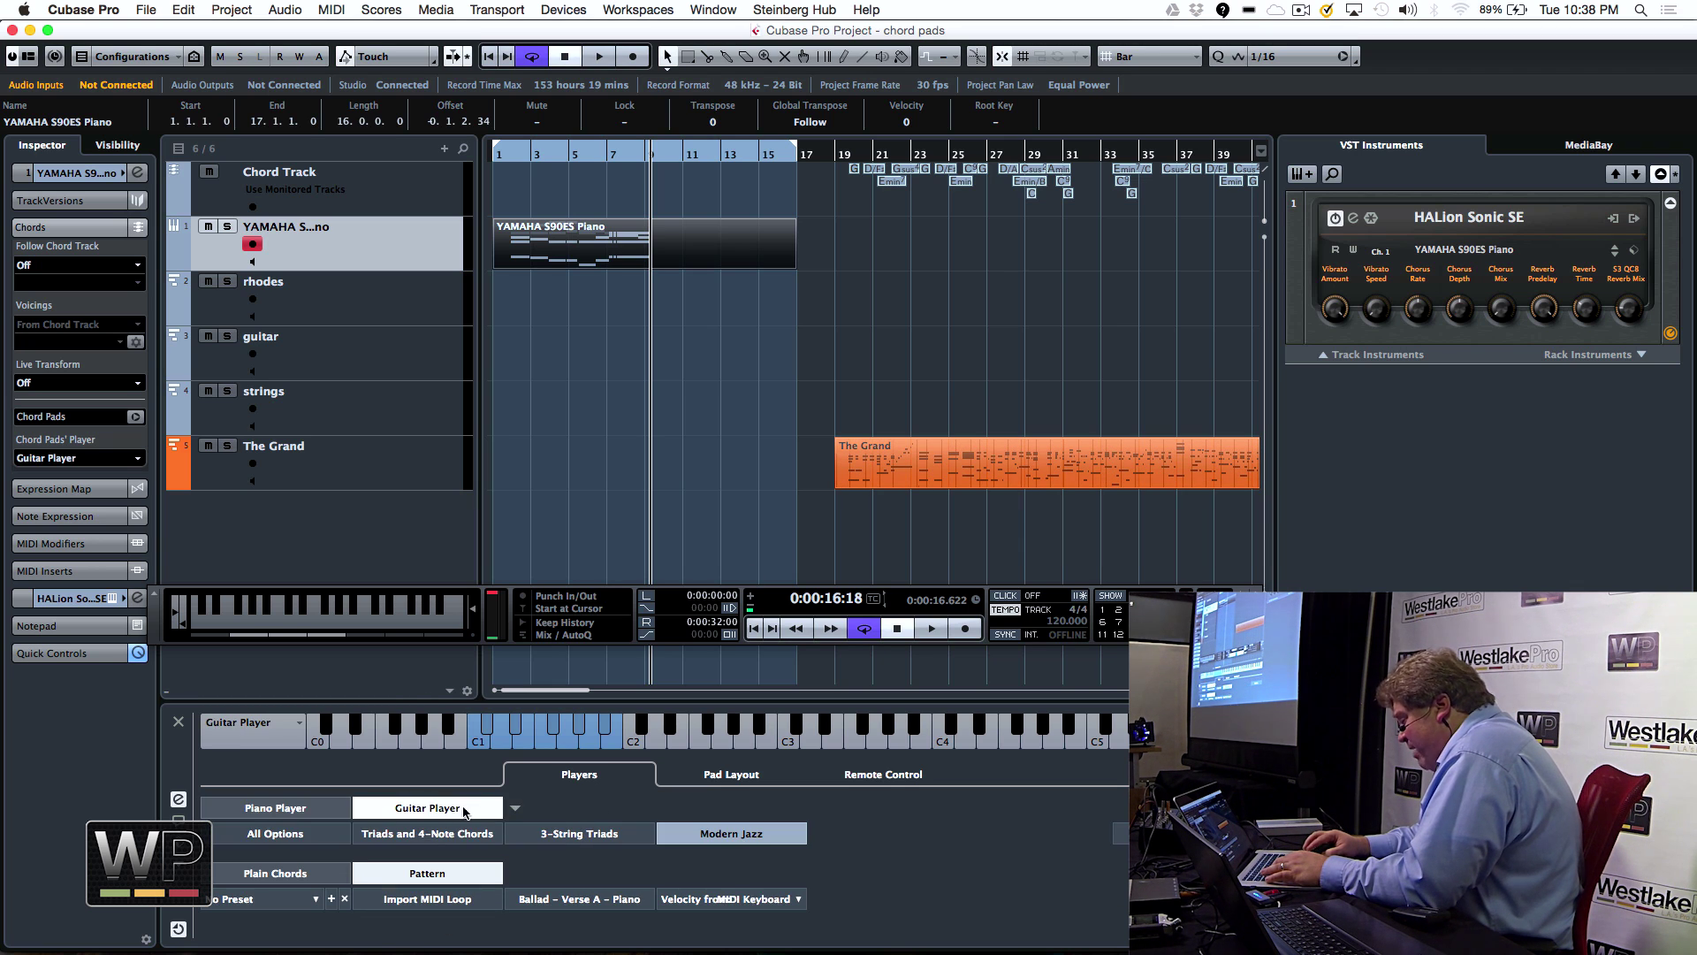
pyautogui.click(512, 806)
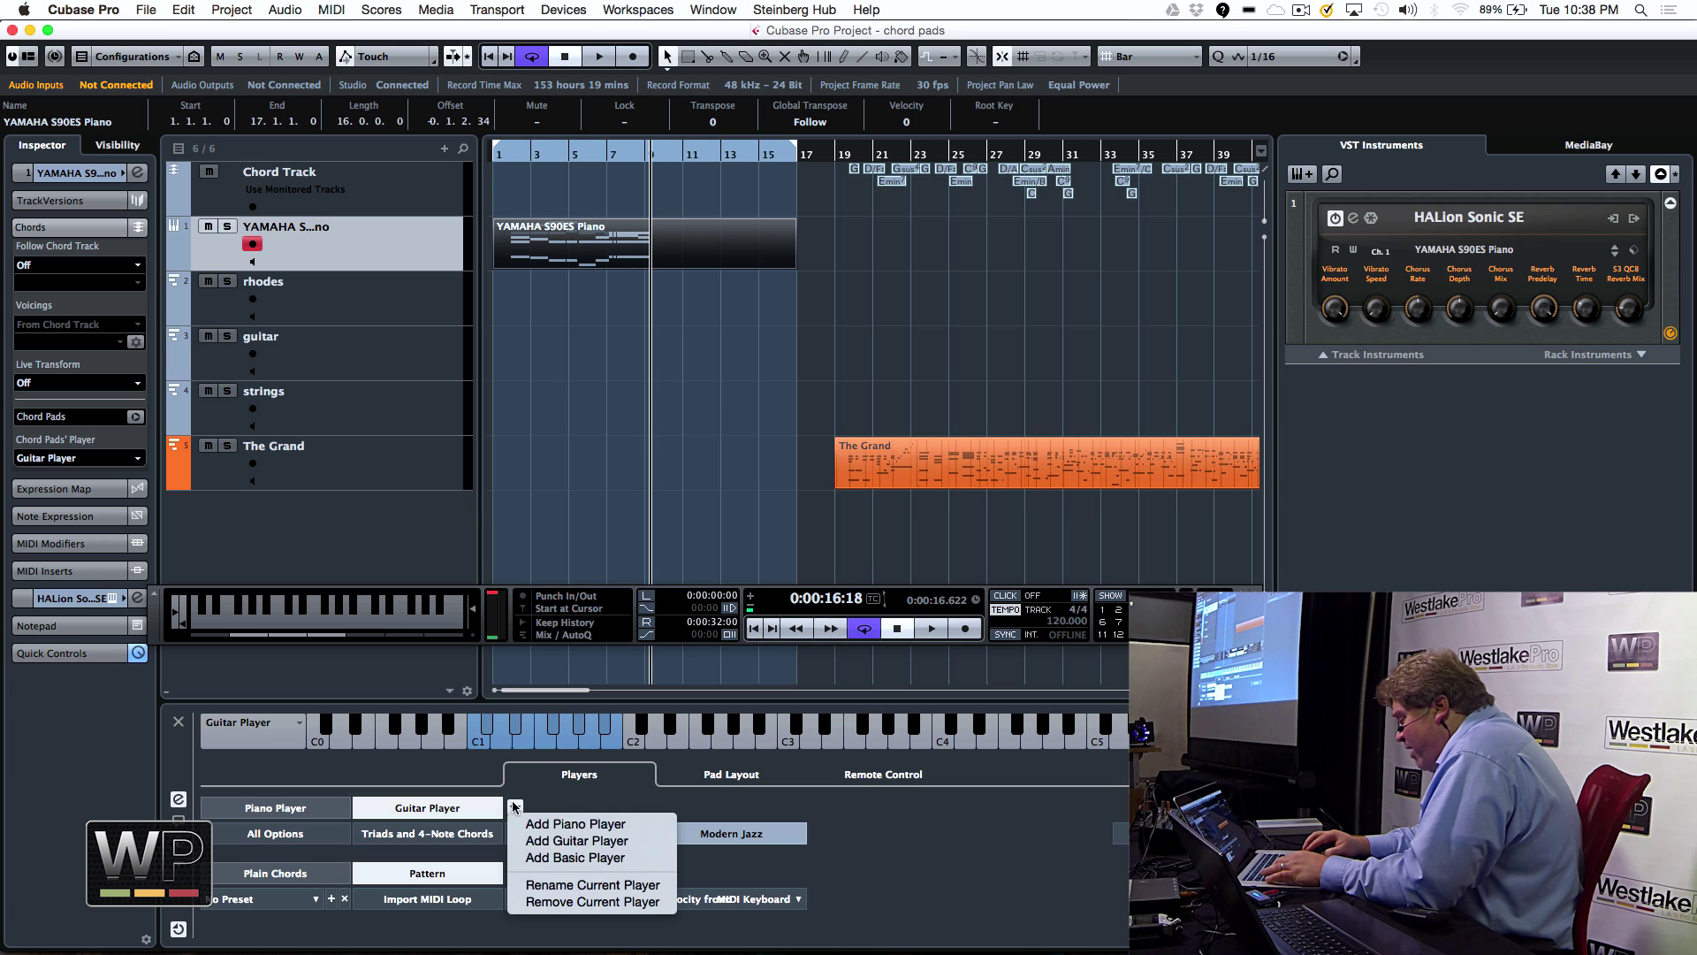
pyautogui.click(578, 841)
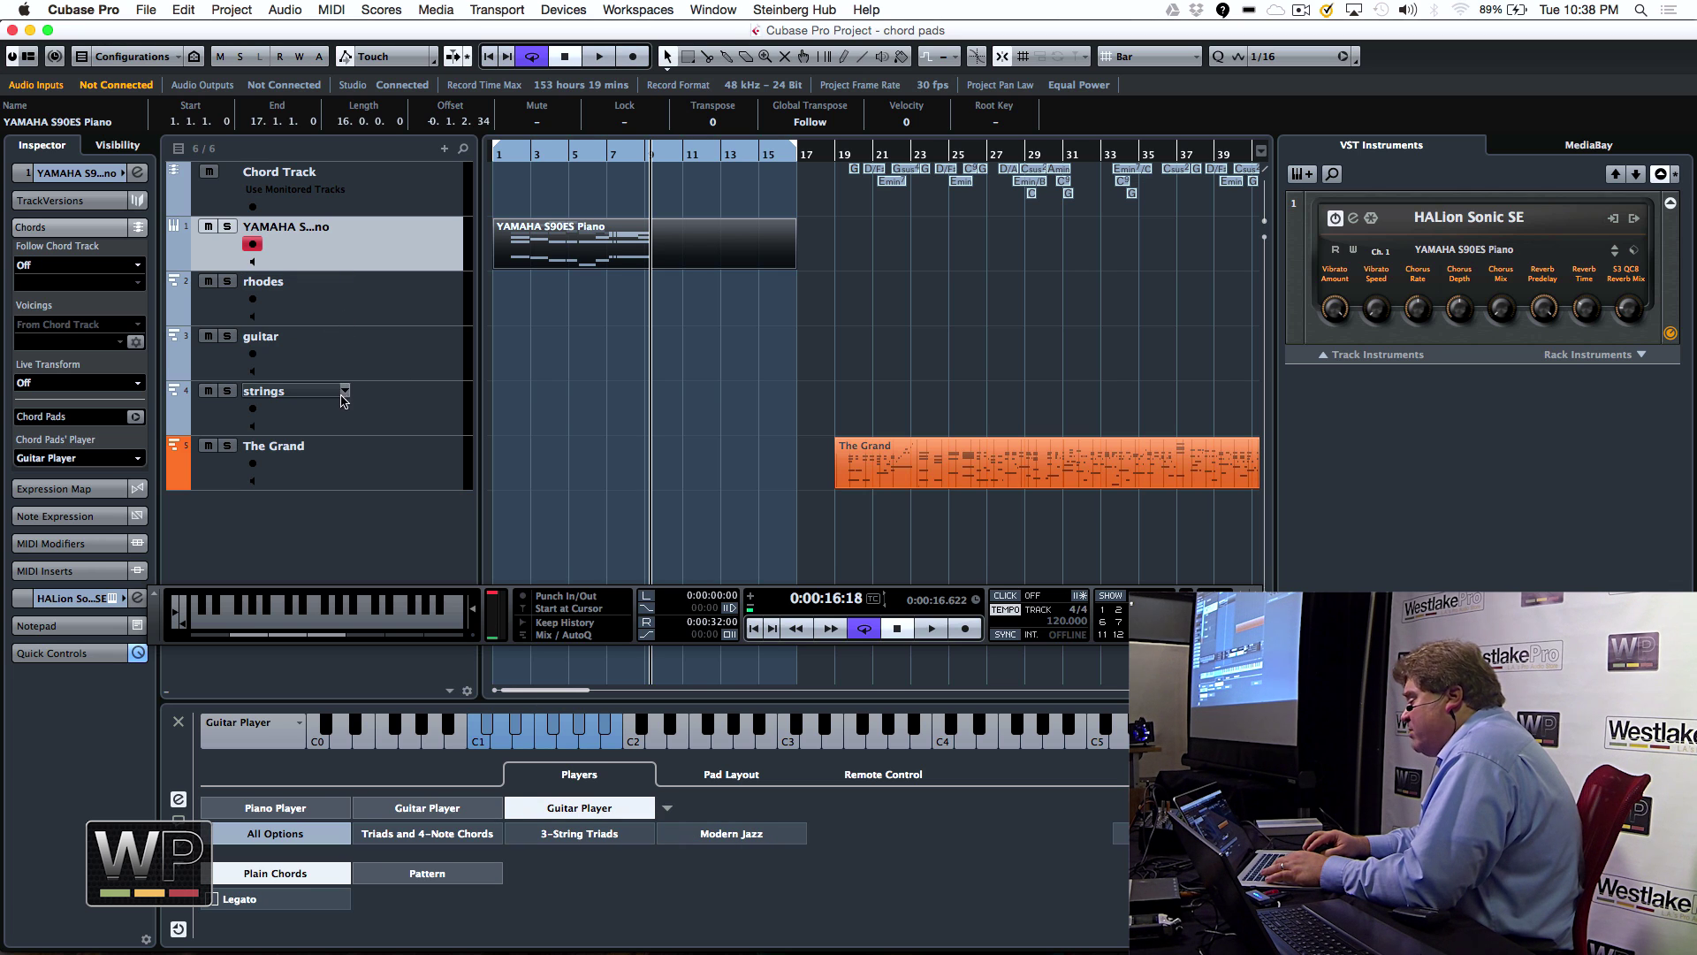
# Select the guitar and rhodes tracks, then return to the YAMAHA S90ES Piano track
pyautogui.click(348, 357)
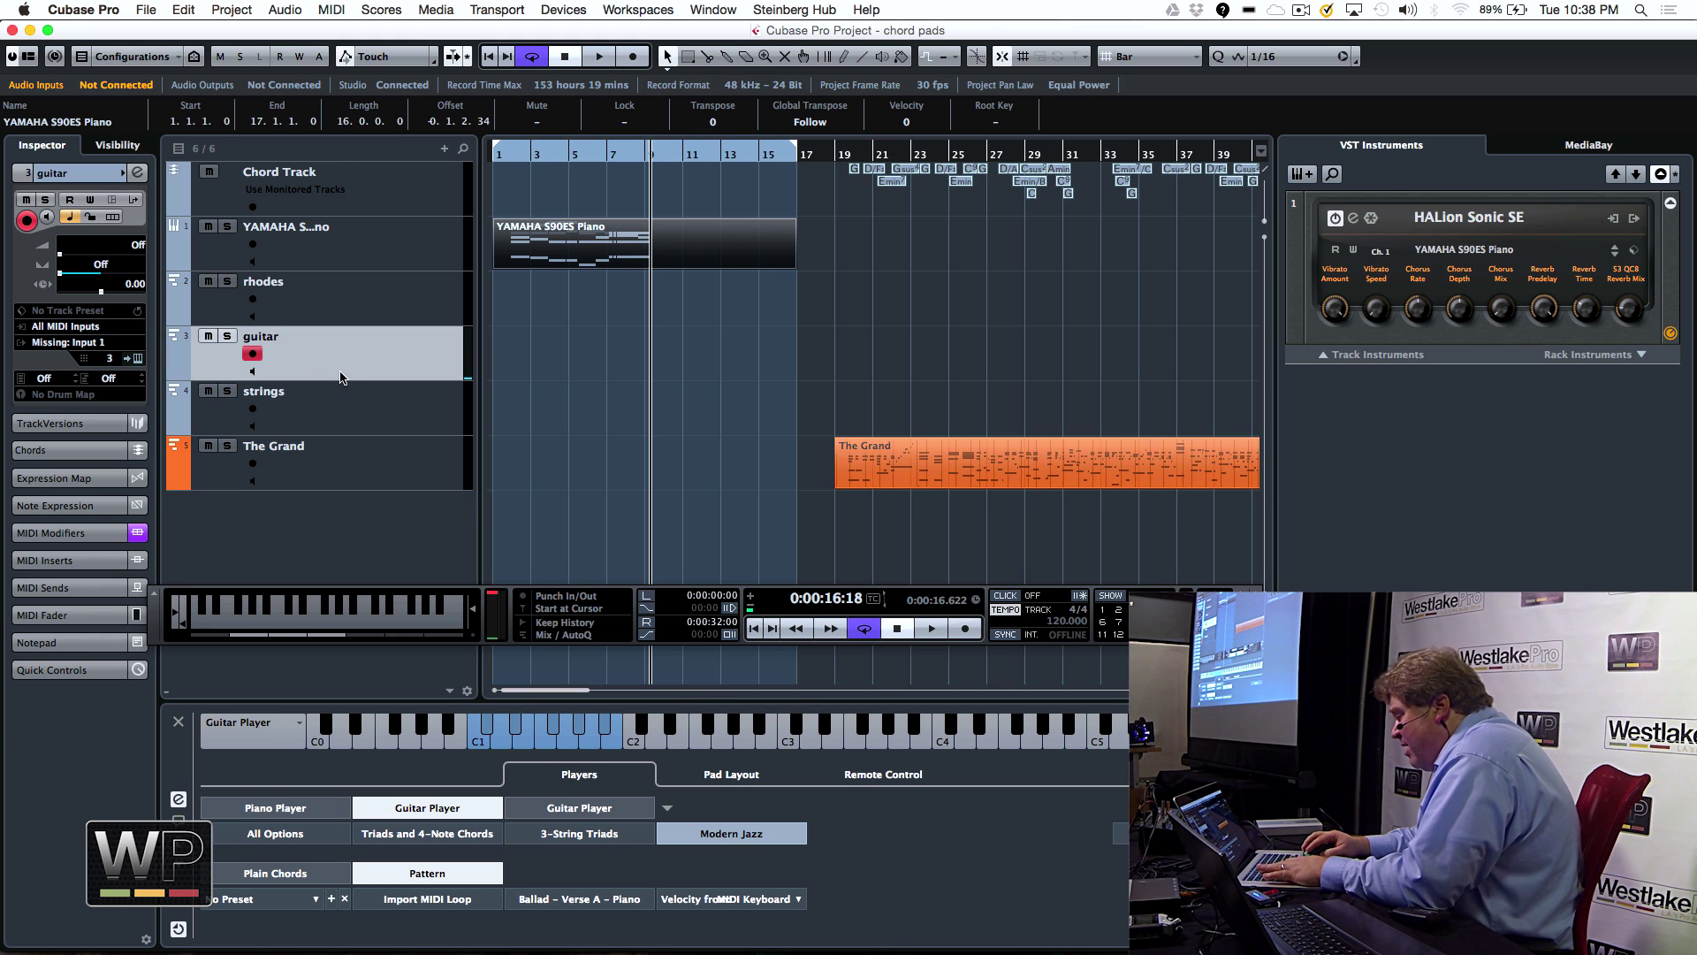
pyautogui.click(366, 303)
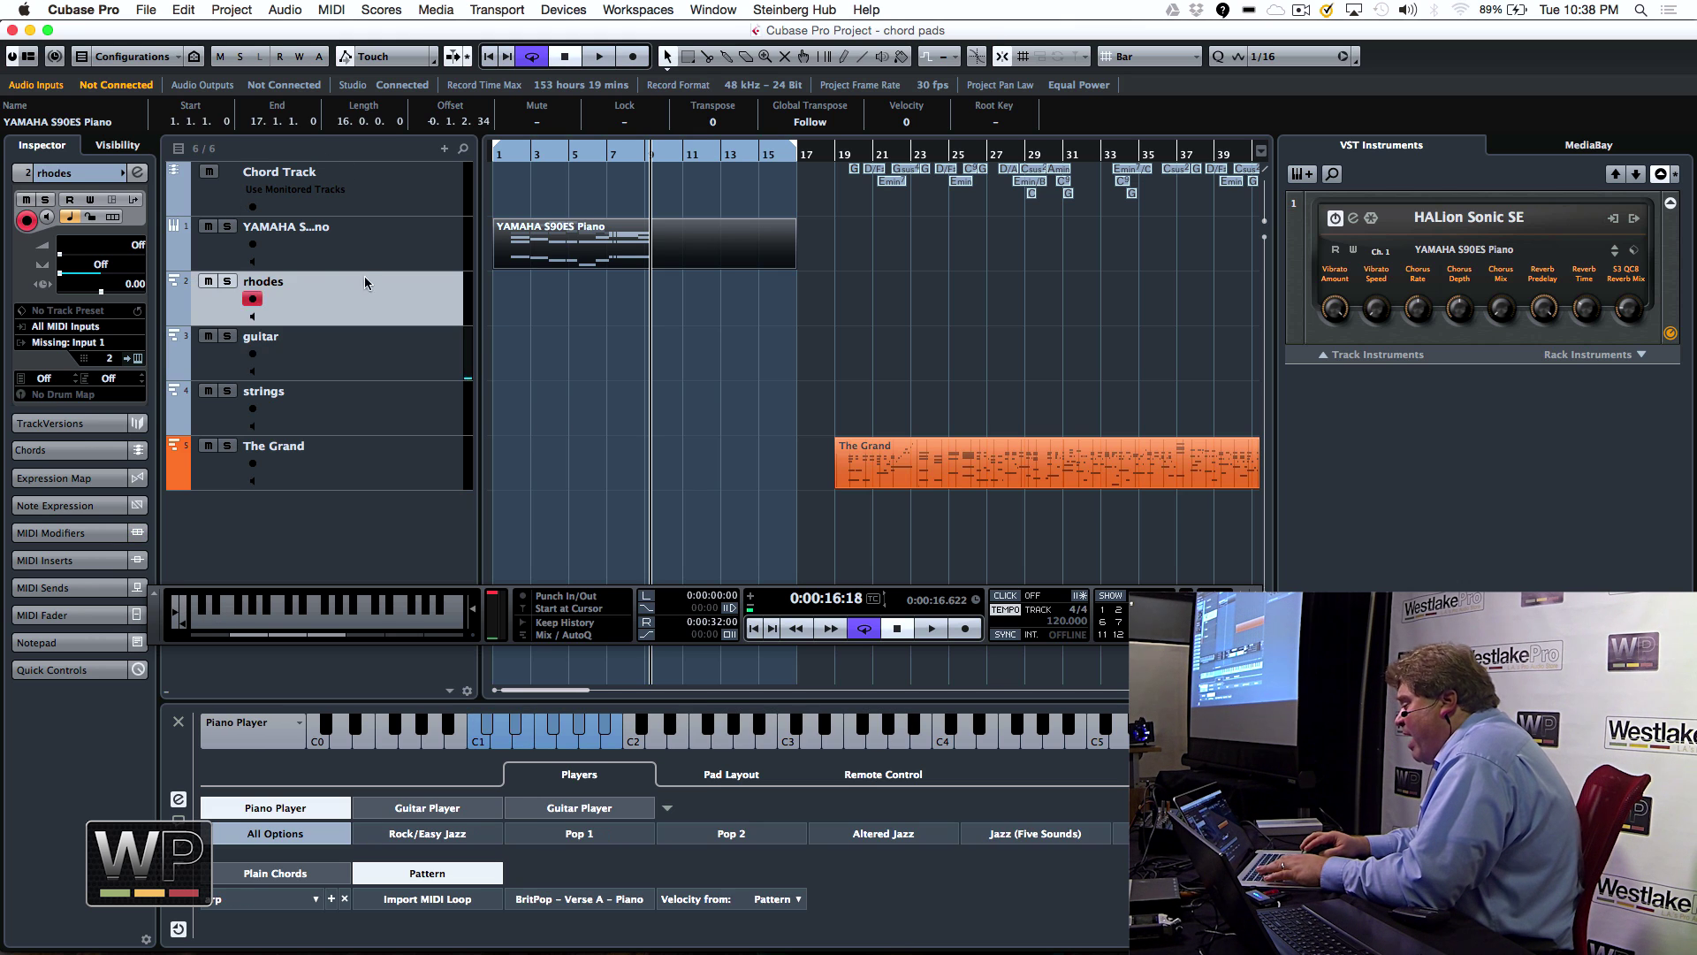
pyautogui.click(376, 257)
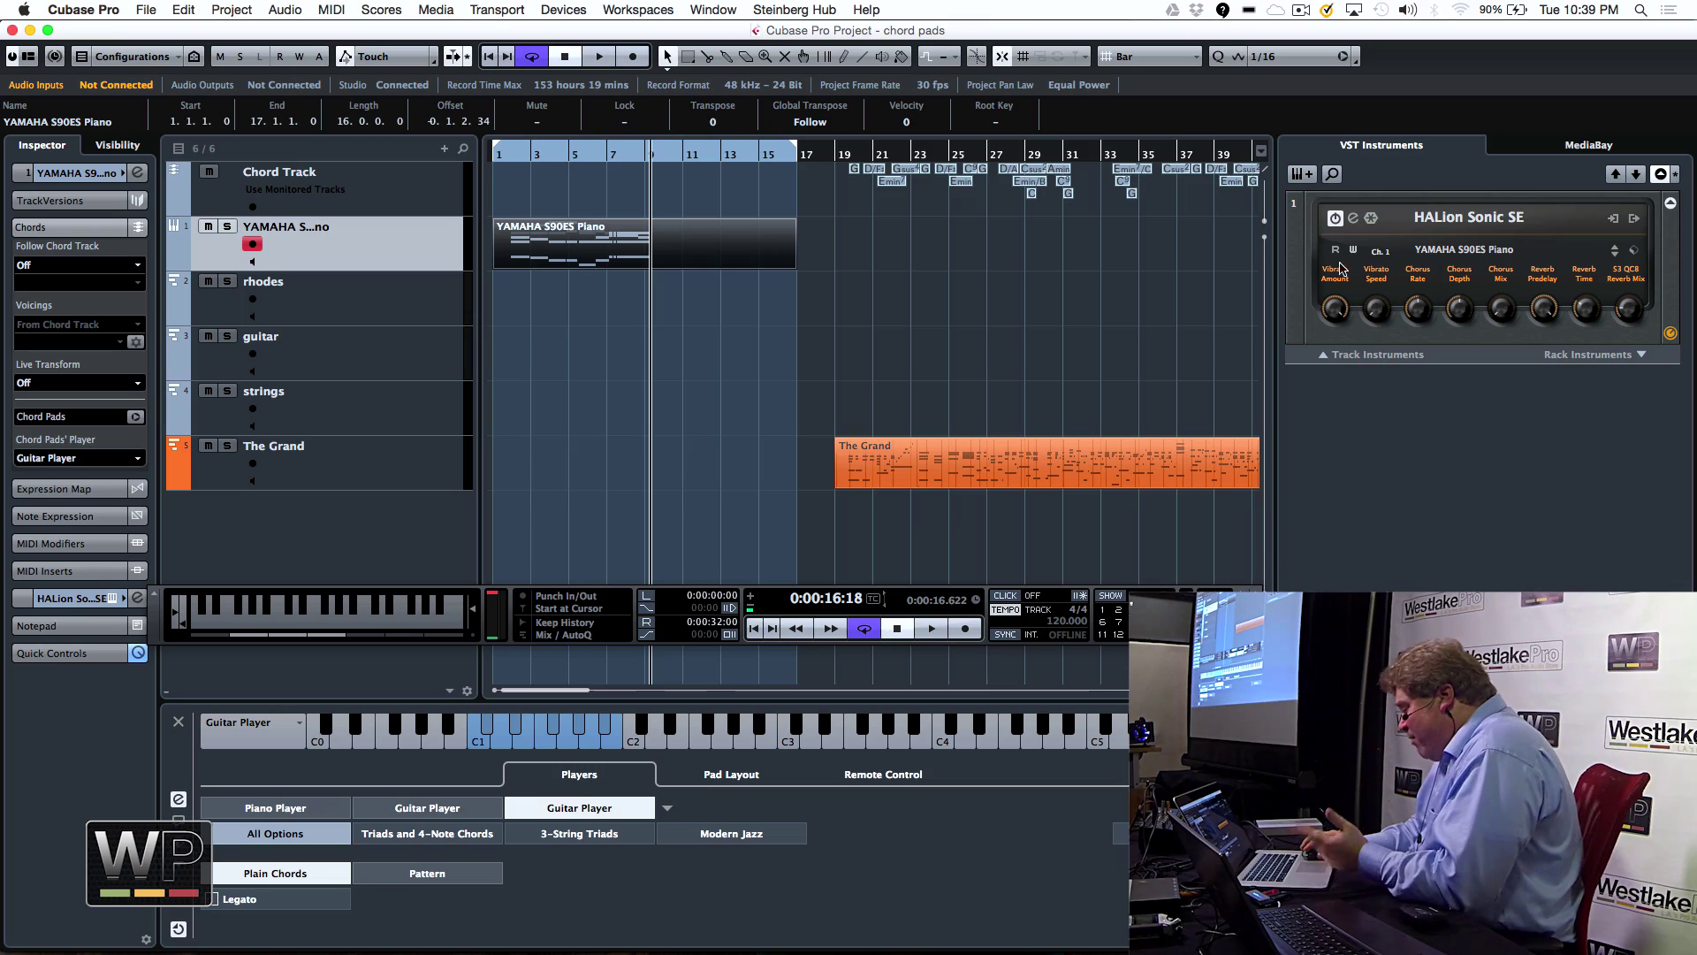
pyautogui.click(747, 774)
# Set a 4-row, 16-column Grid pad layout, hide settings, and audition the Amin7 and E/D pads
pyautogui.click(427, 807)
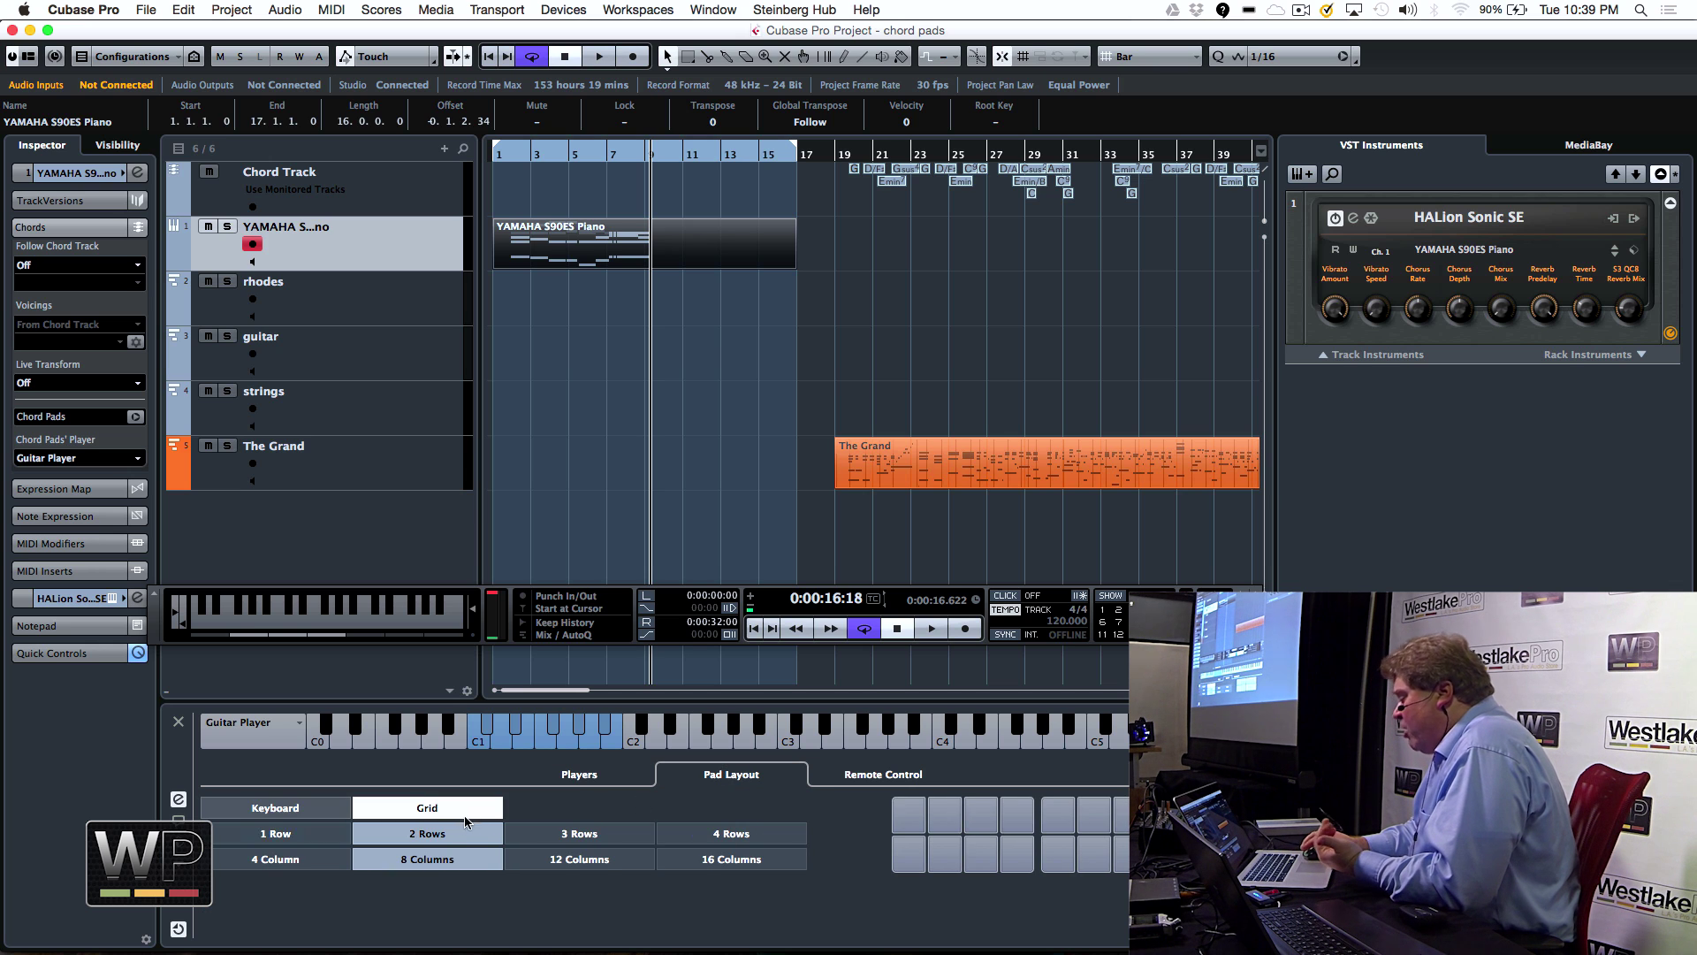
pyautogui.click(750, 866)
pyautogui.click(734, 833)
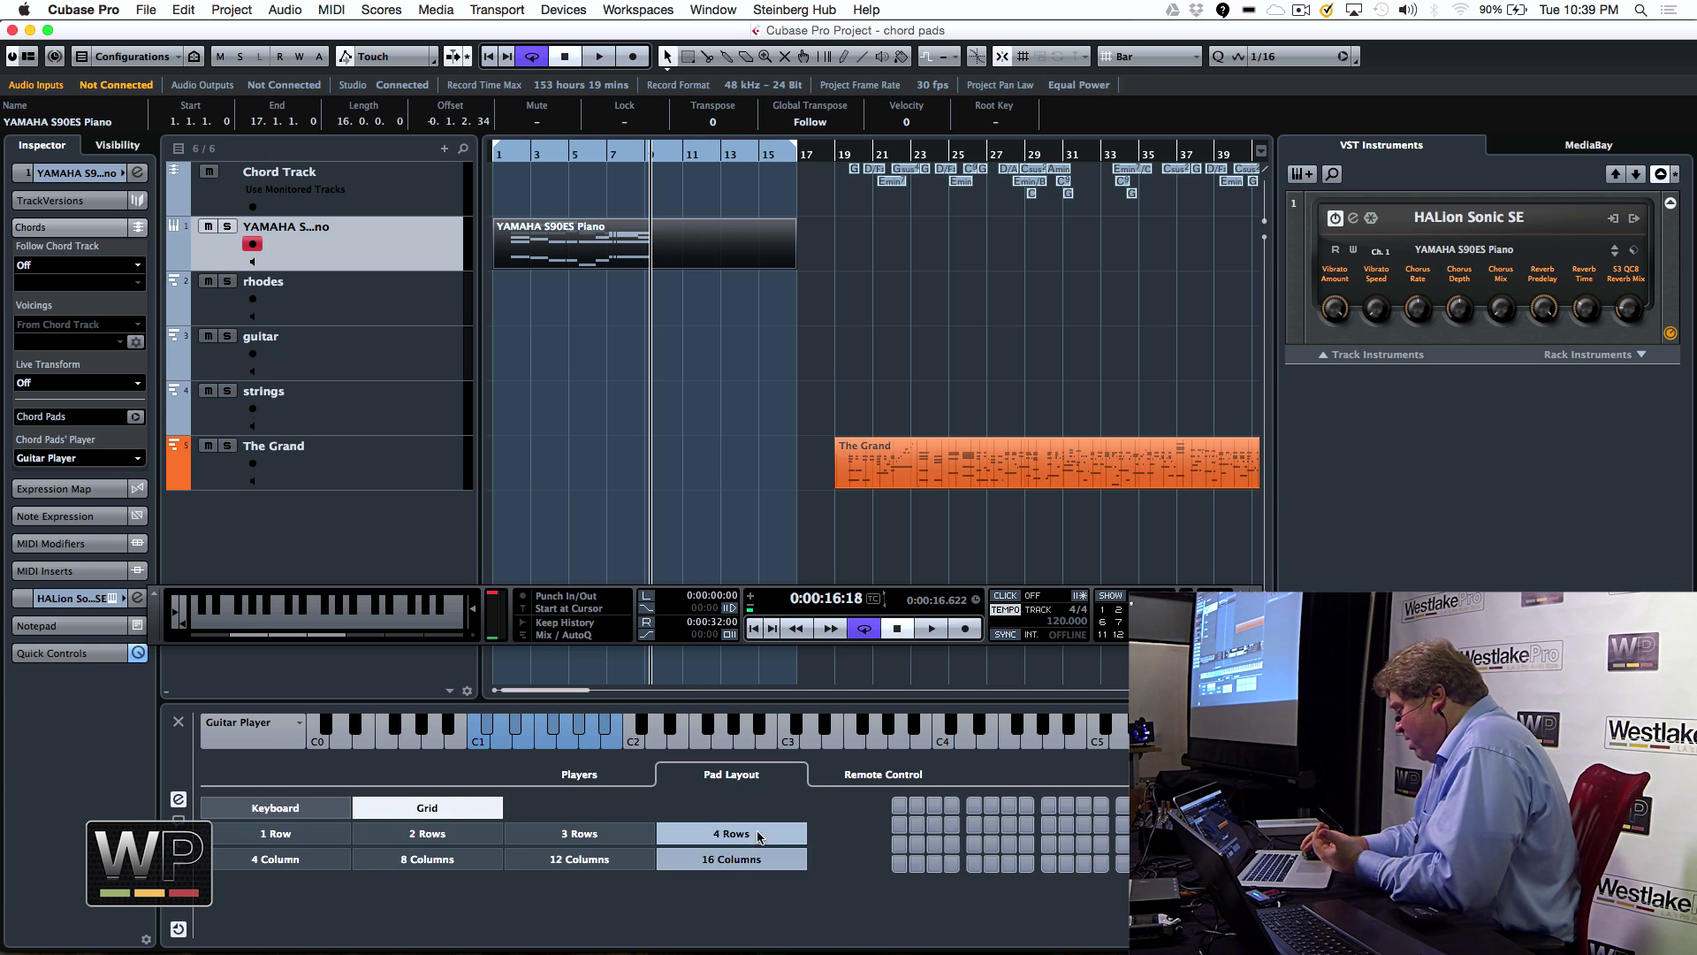
pyautogui.click(180, 799)
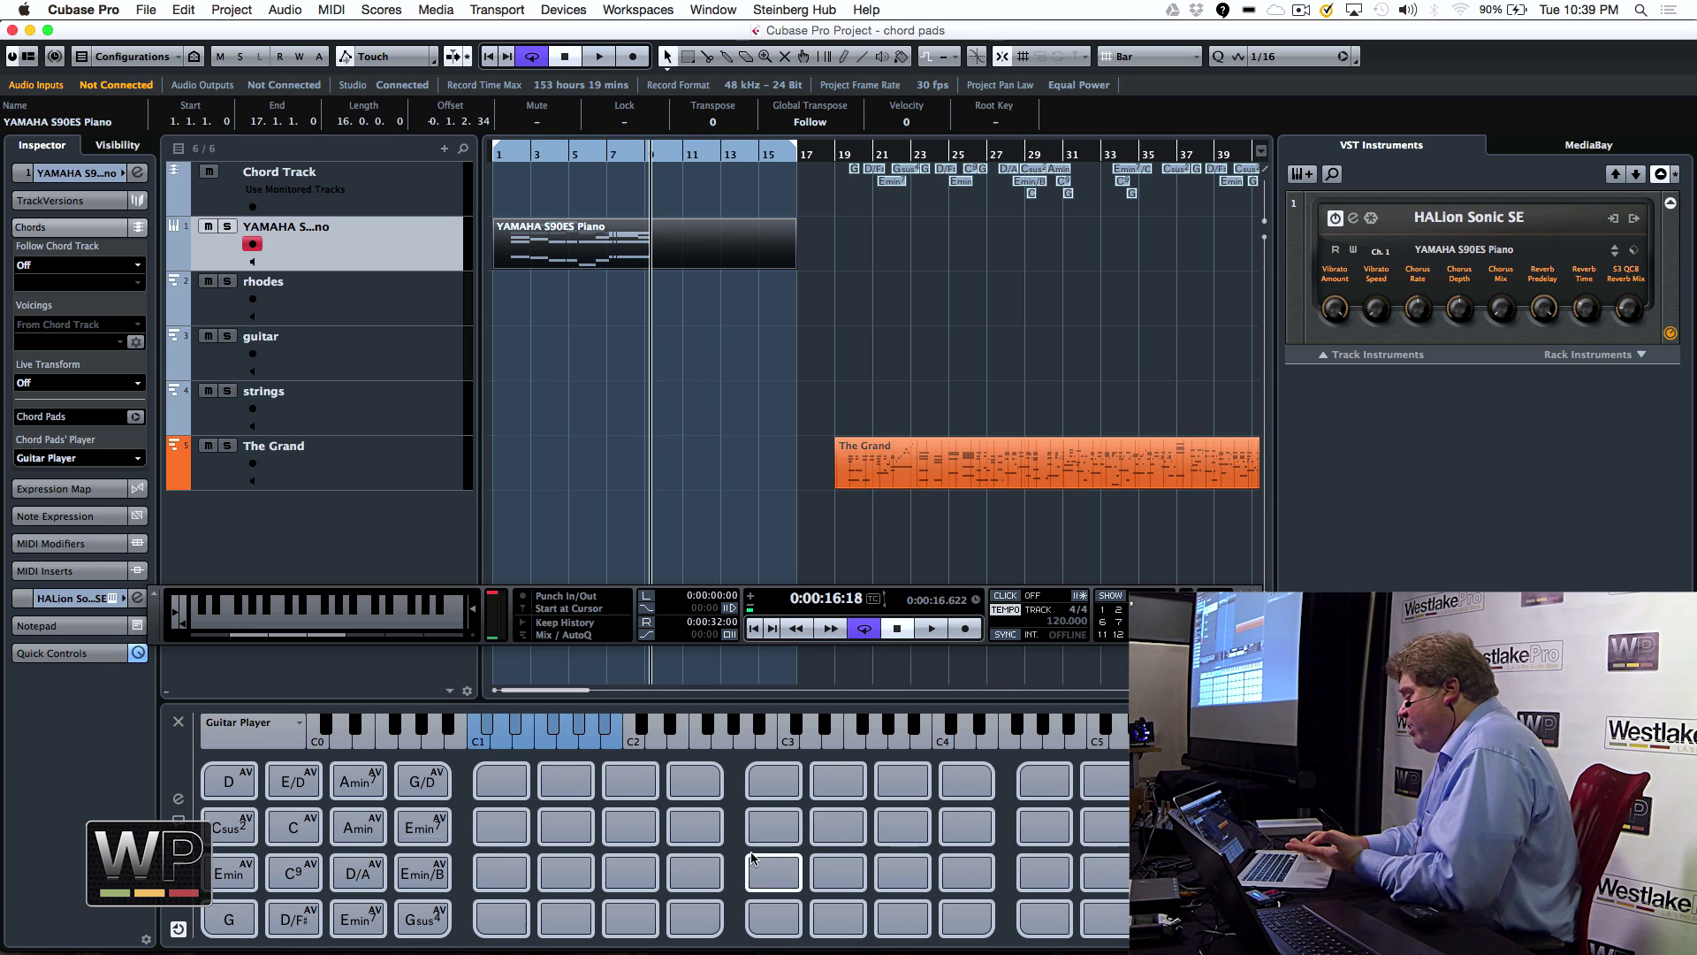
pyautogui.click(359, 796)
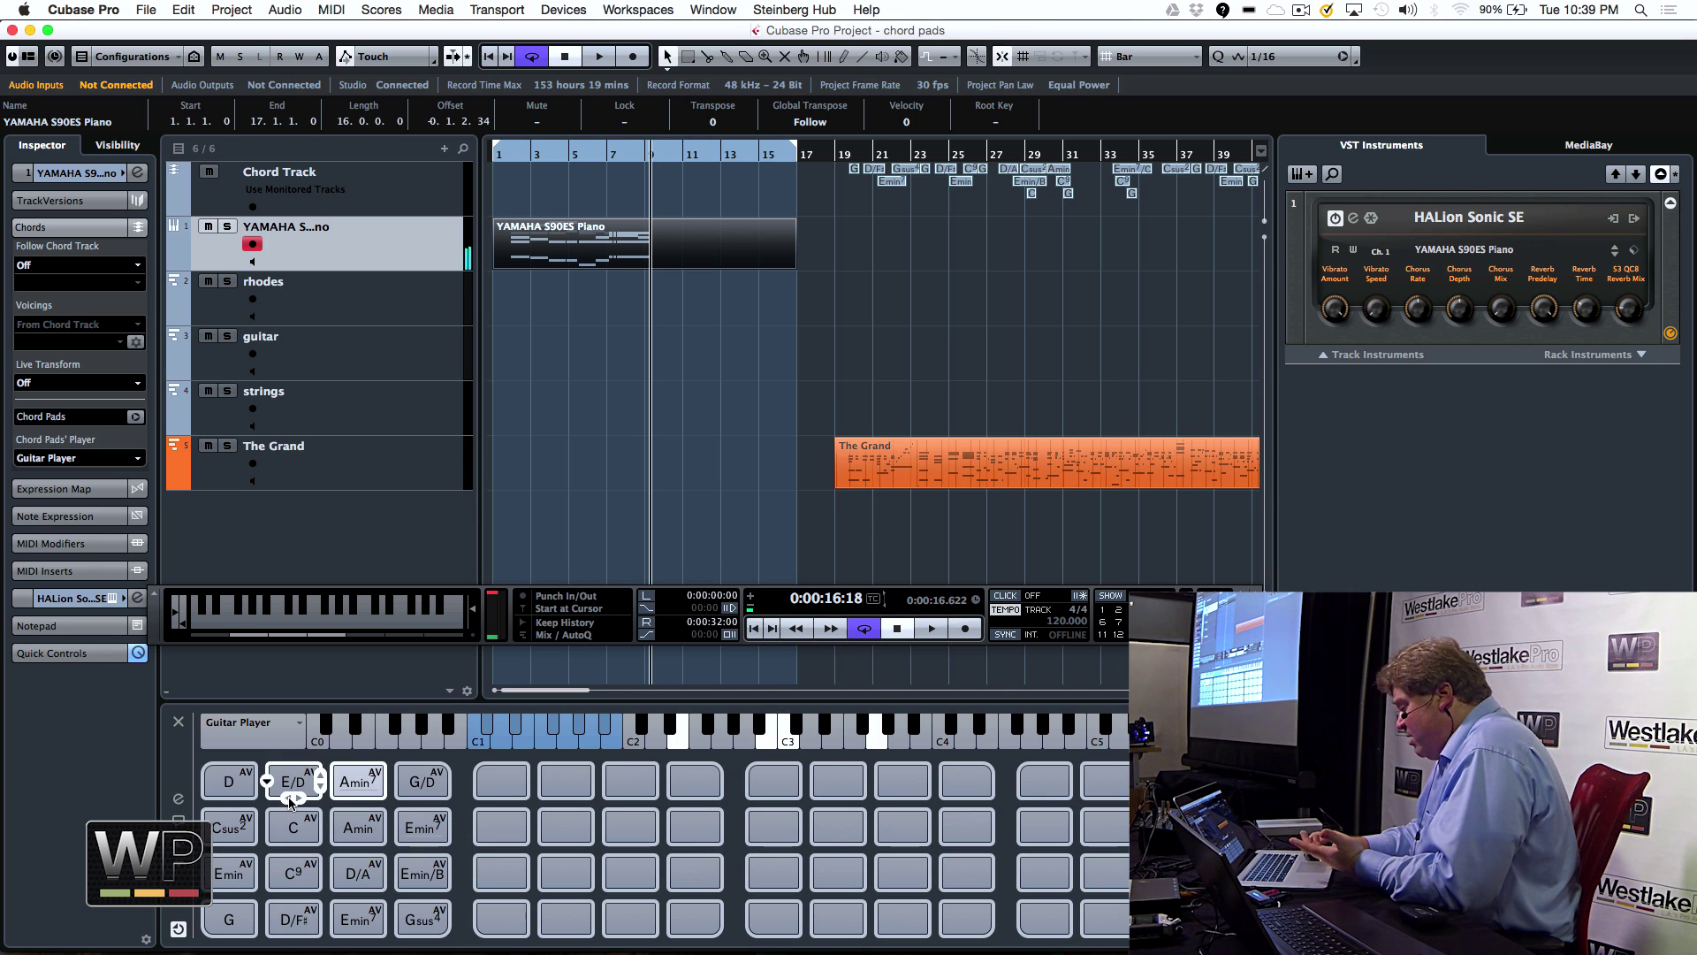
pyautogui.click(293, 781)
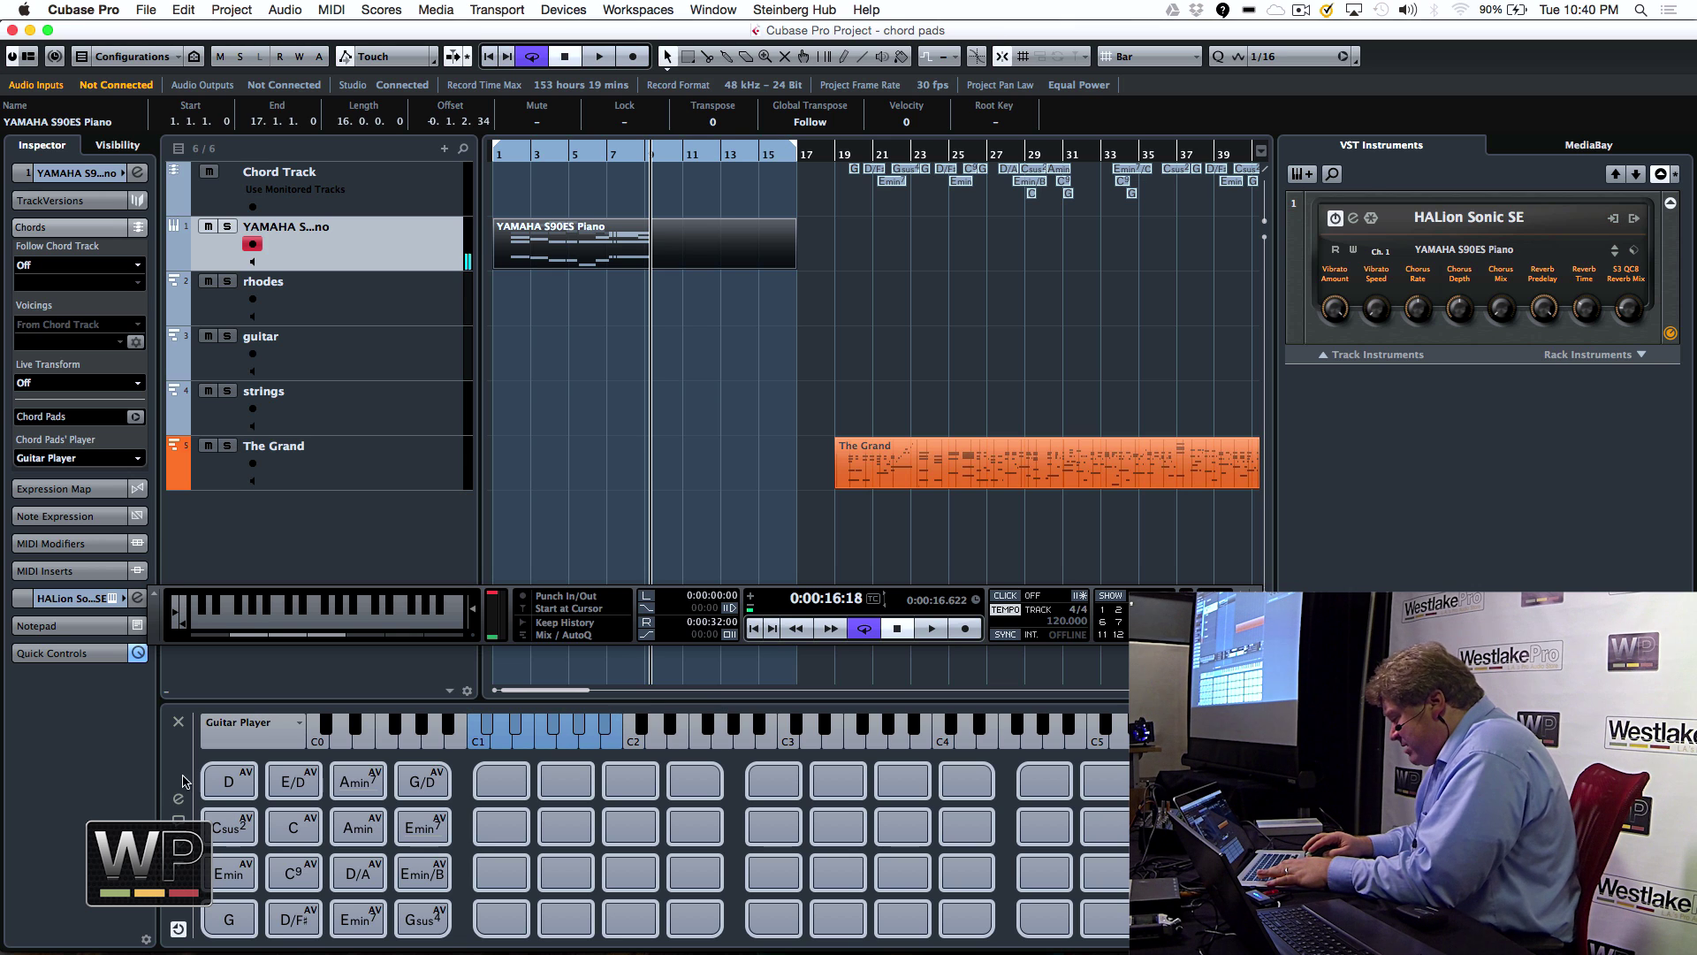
# Set the chord pad layout to Keyboard and leave the guitar player on Plain Chords
pyautogui.click(178, 799)
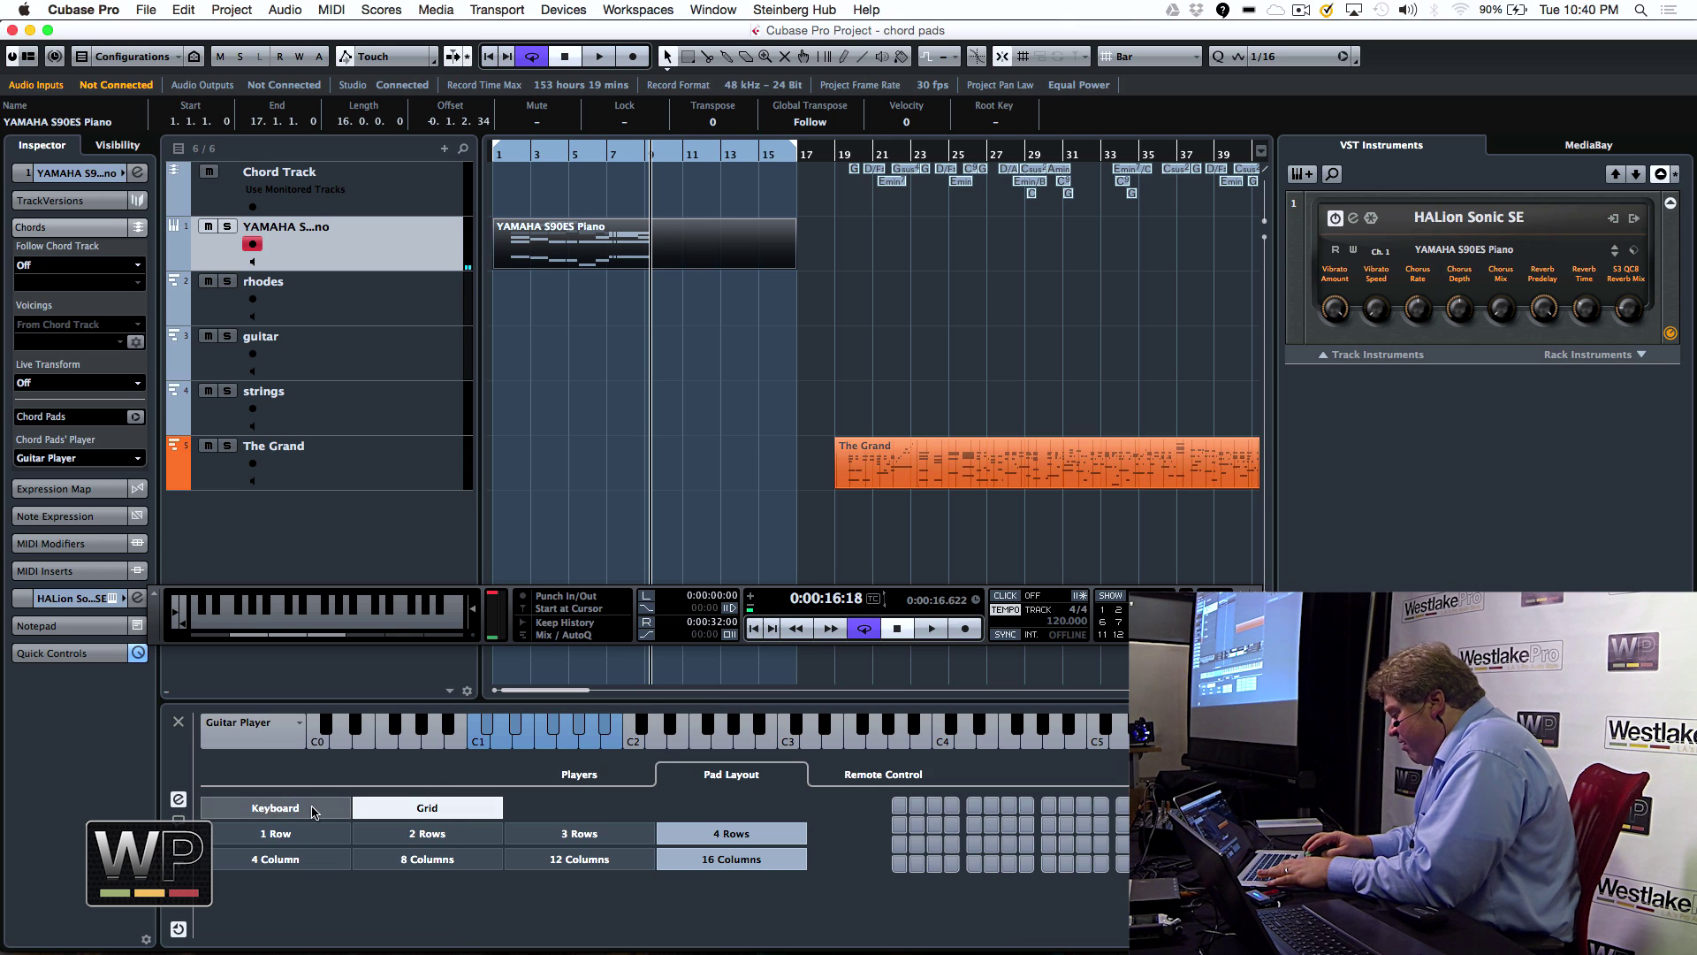
pyautogui.click(301, 809)
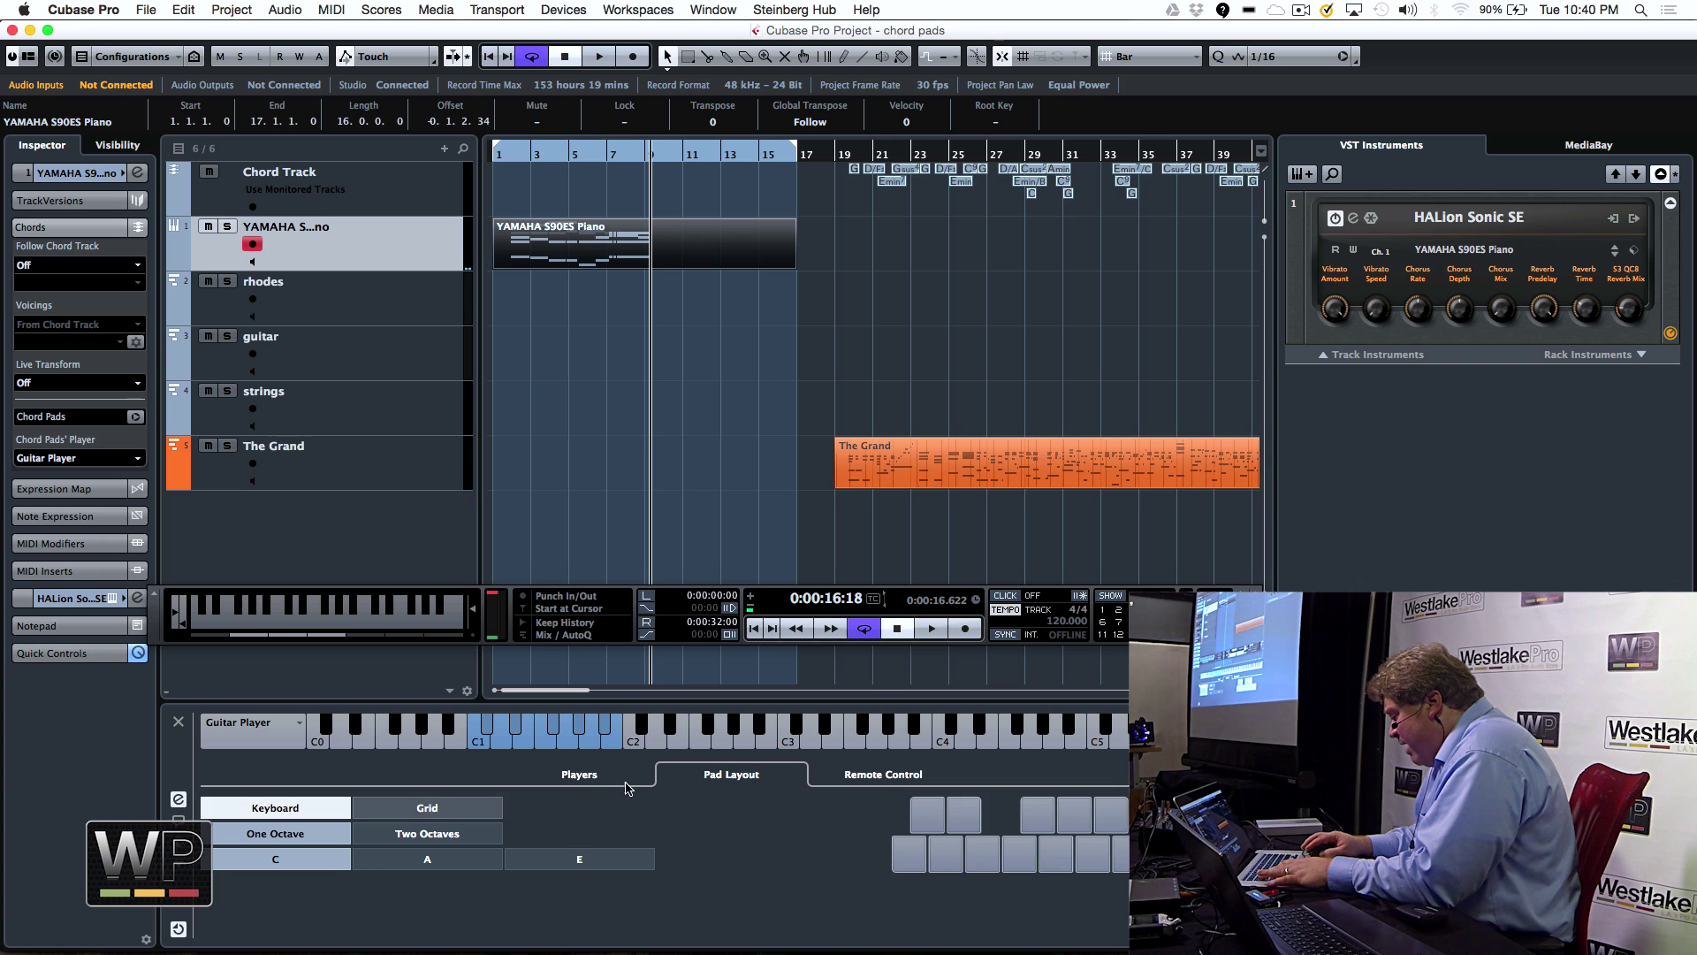
pyautogui.click(623, 782)
pyautogui.click(419, 873)
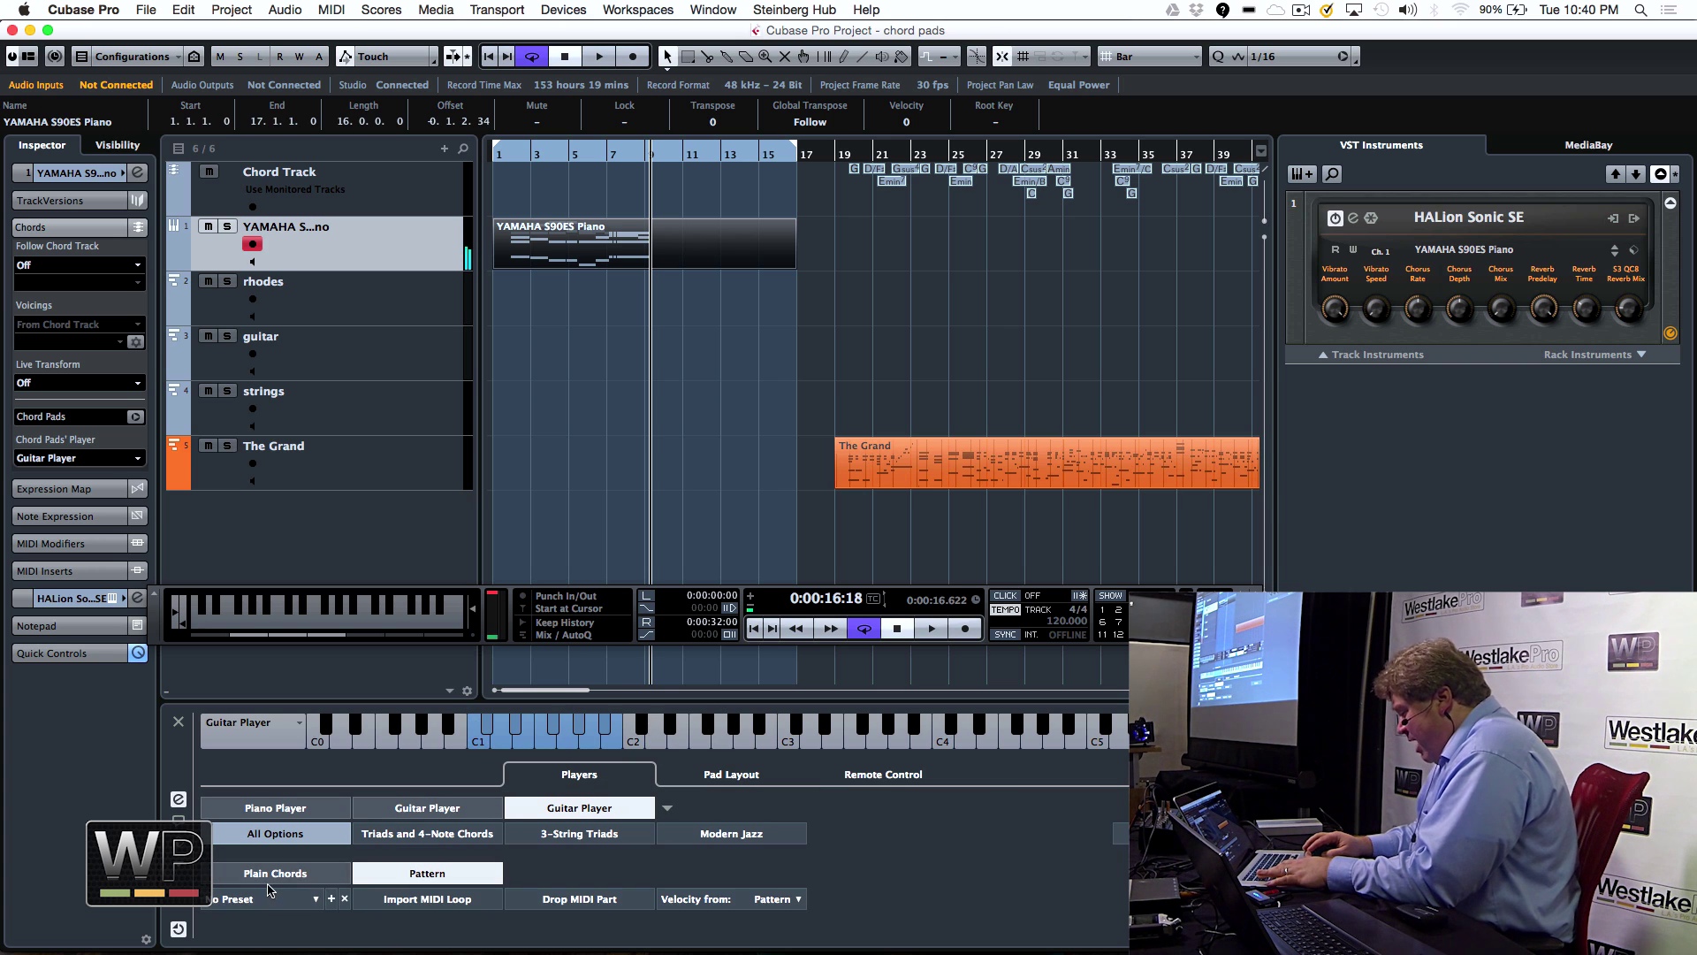
pyautogui.click(275, 875)
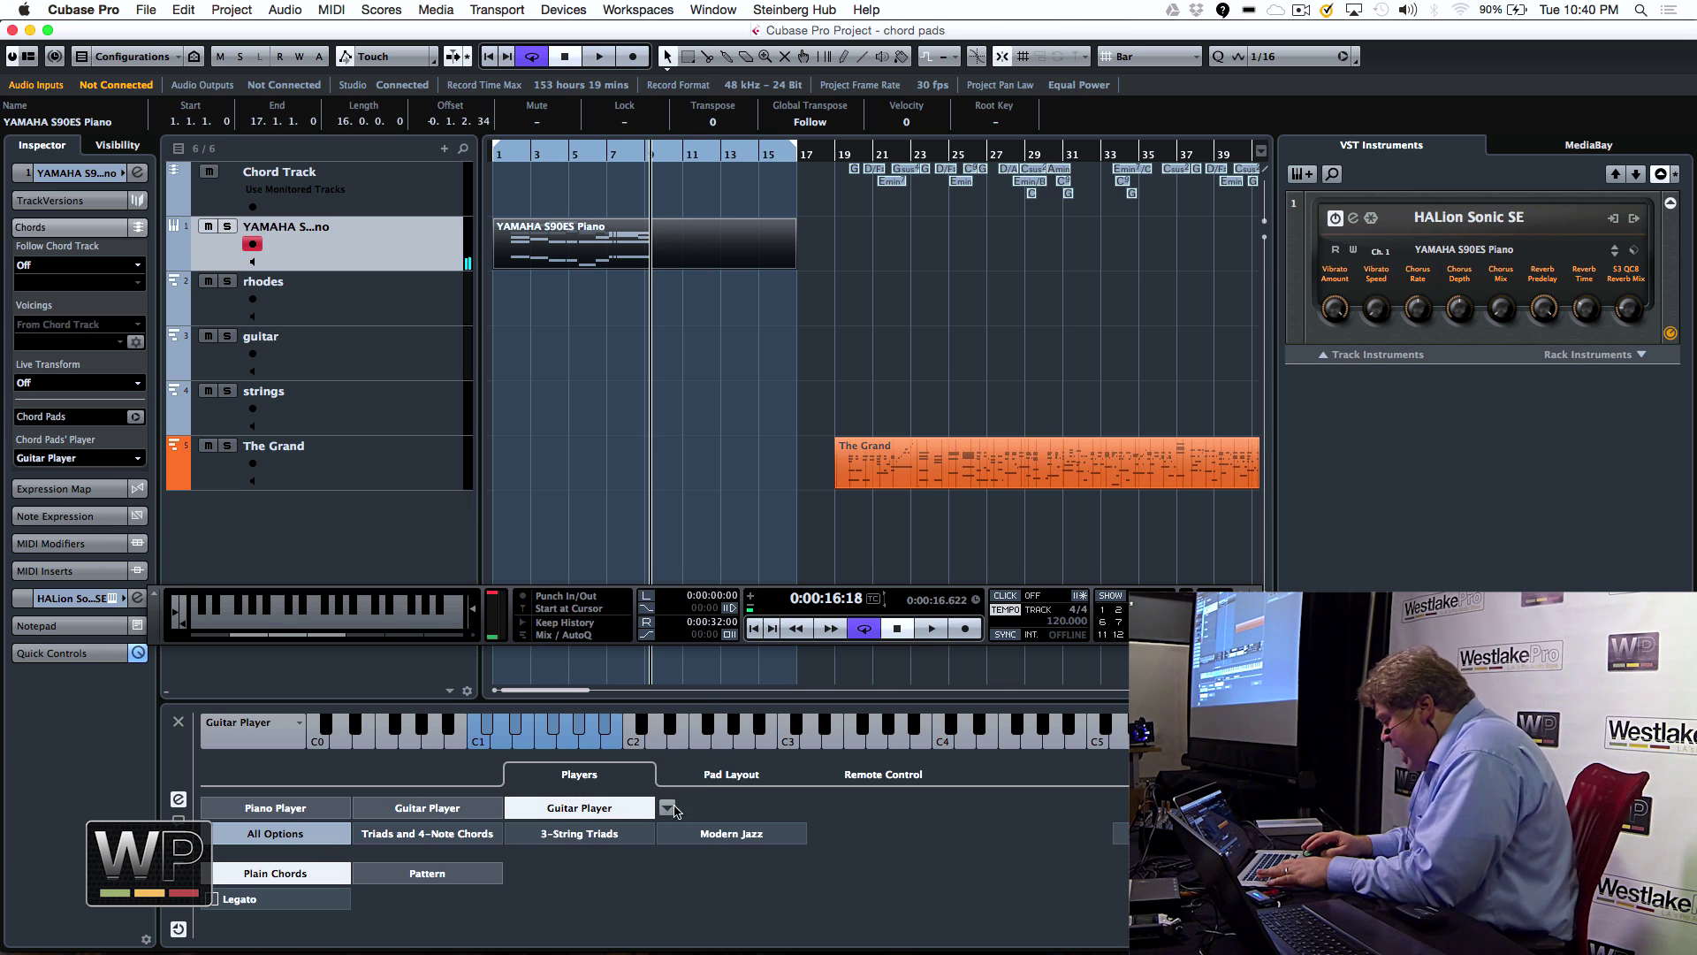
# Activate chord pad remote control for voicings, tensions and transpose, then hide the settings
pyautogui.click(883, 774)
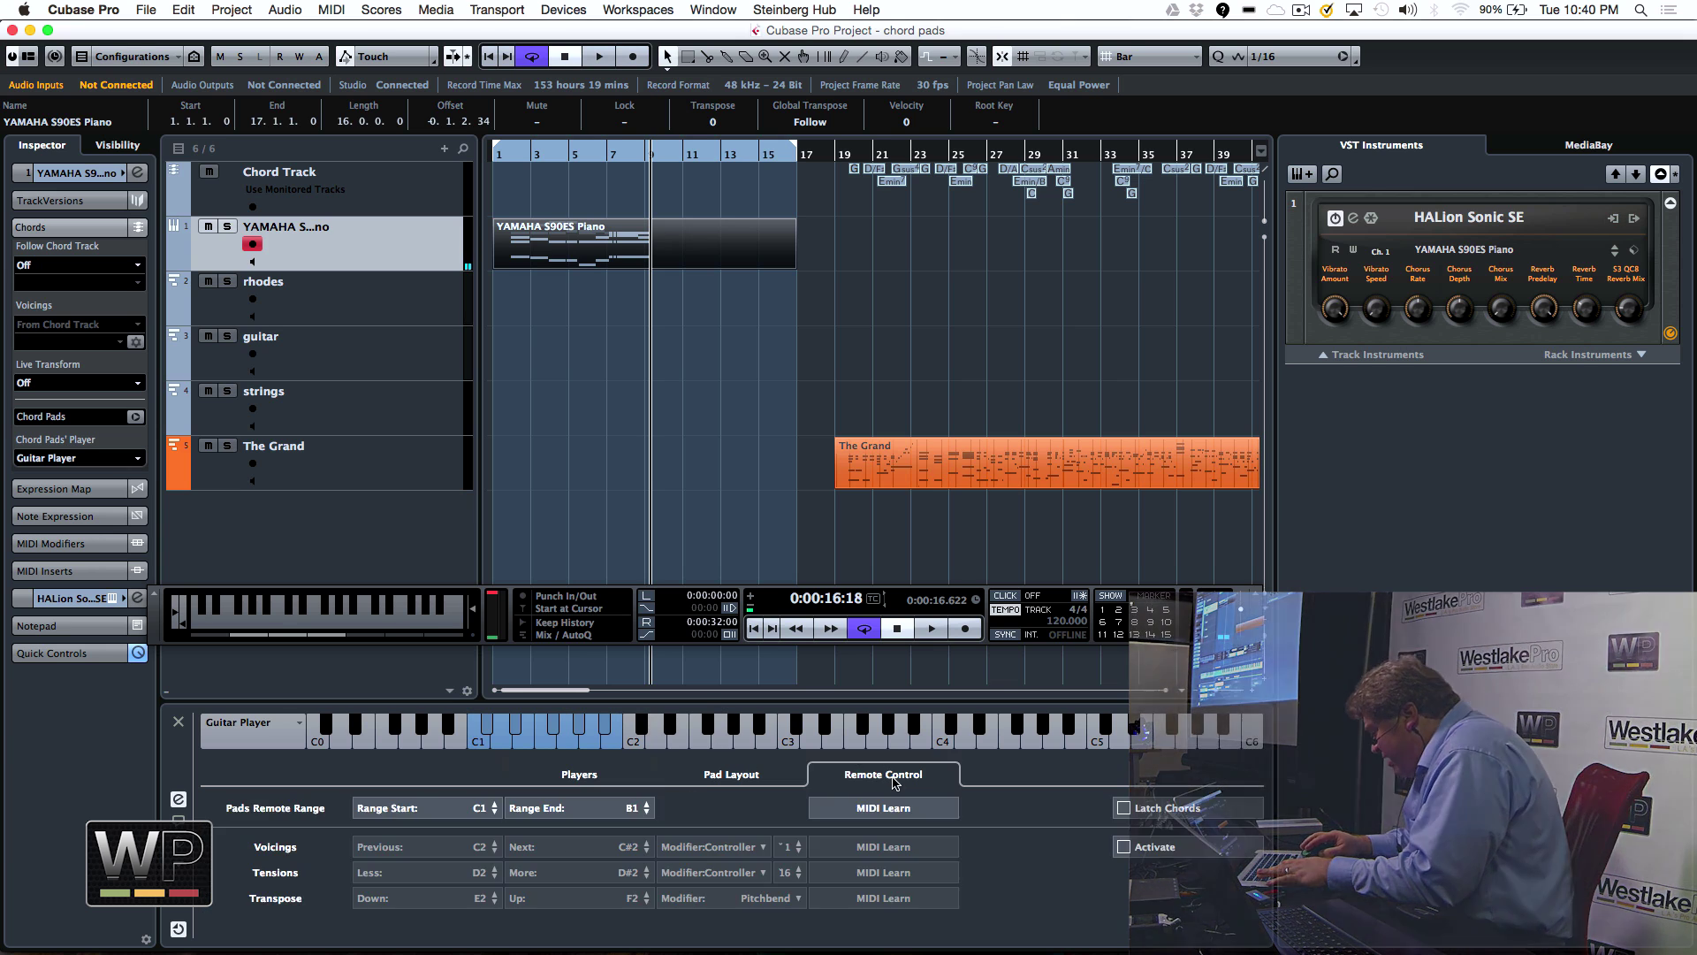
pyautogui.click(1134, 850)
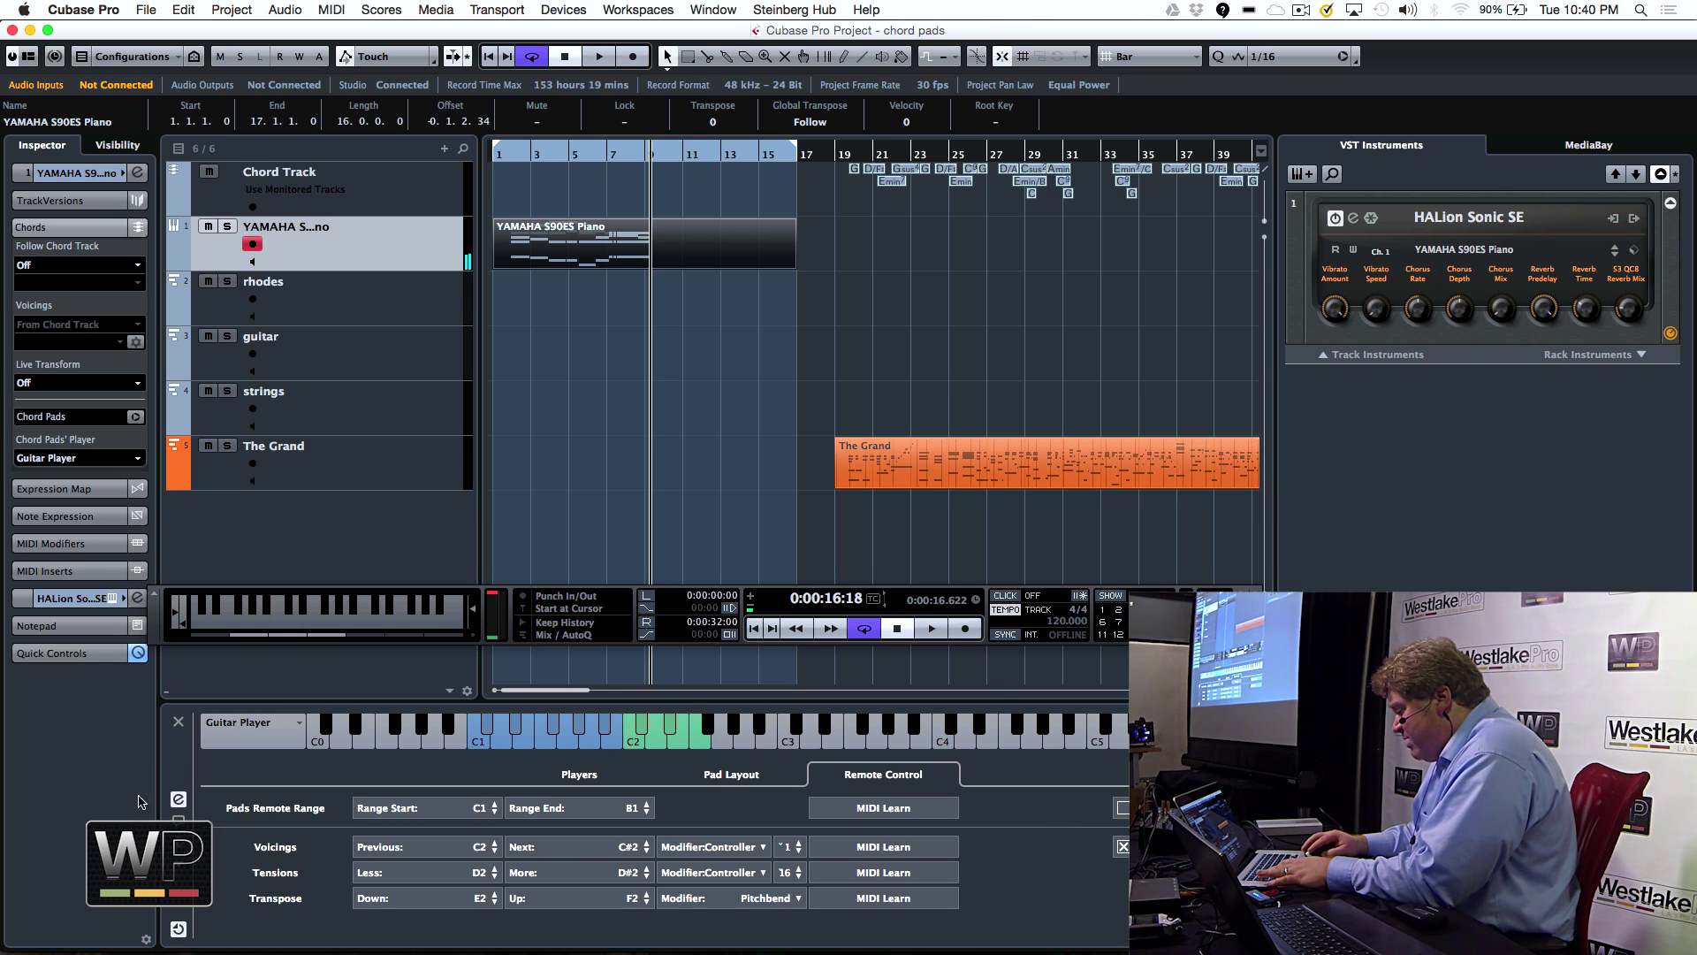
pyautogui.click(178, 799)
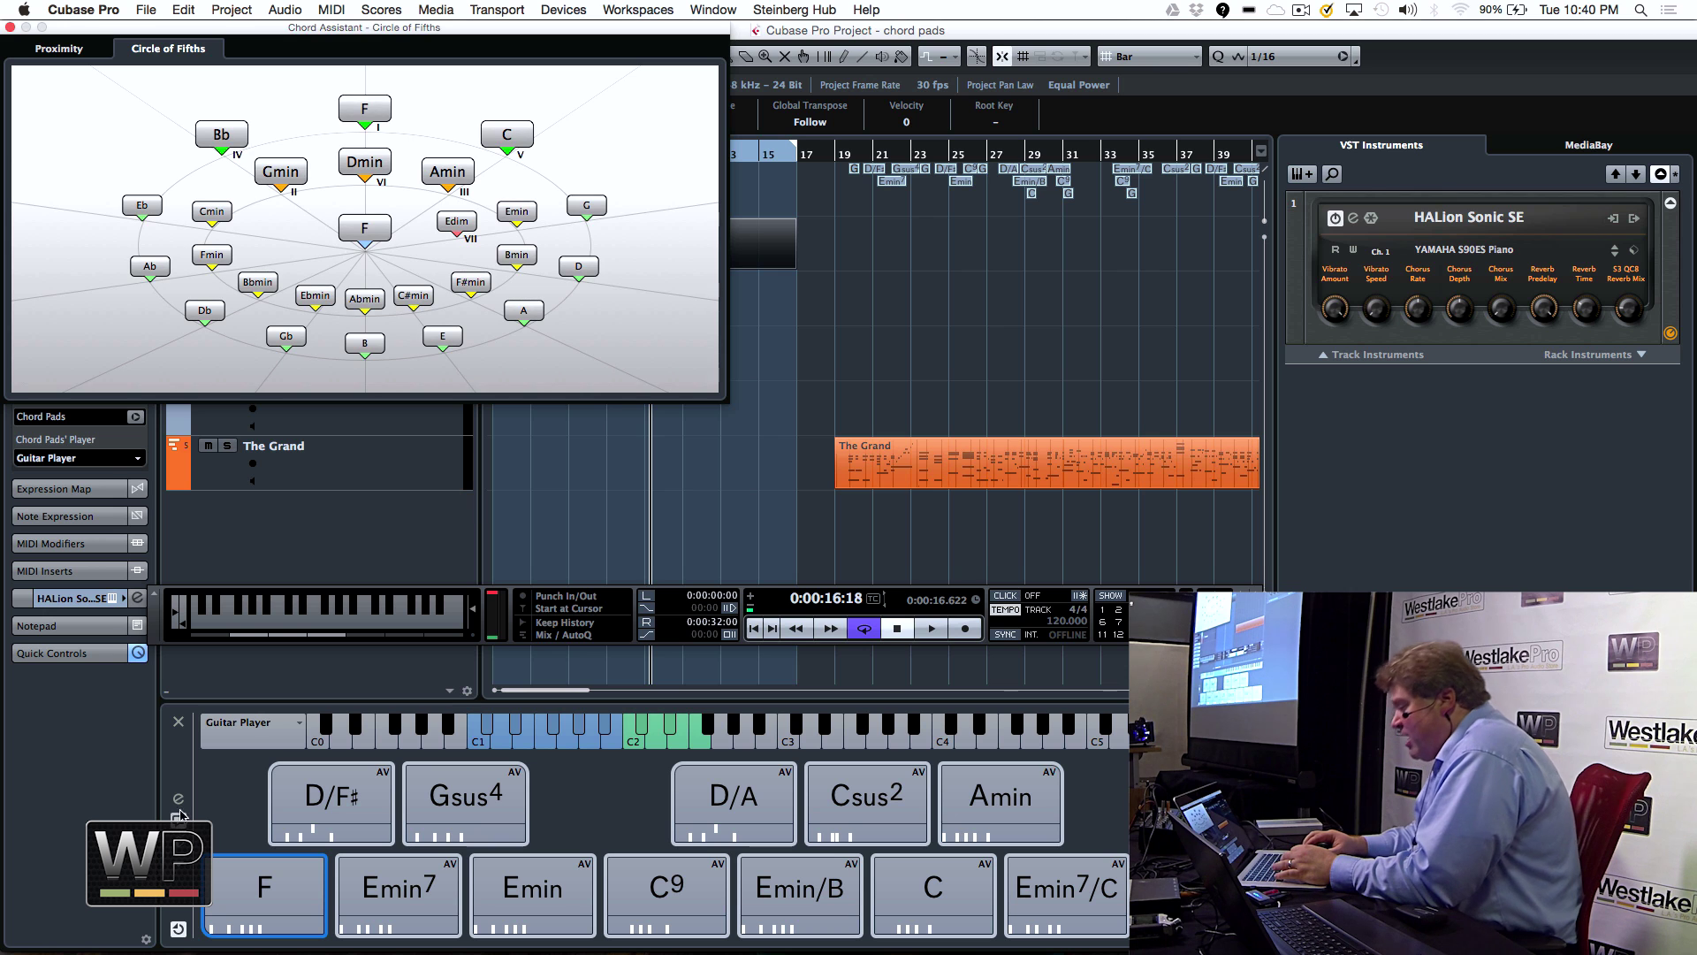
# Switch Chord Assistant to Proximity, audition Dmin, and play the Emin7/C pad
pyautogui.click(62, 49)
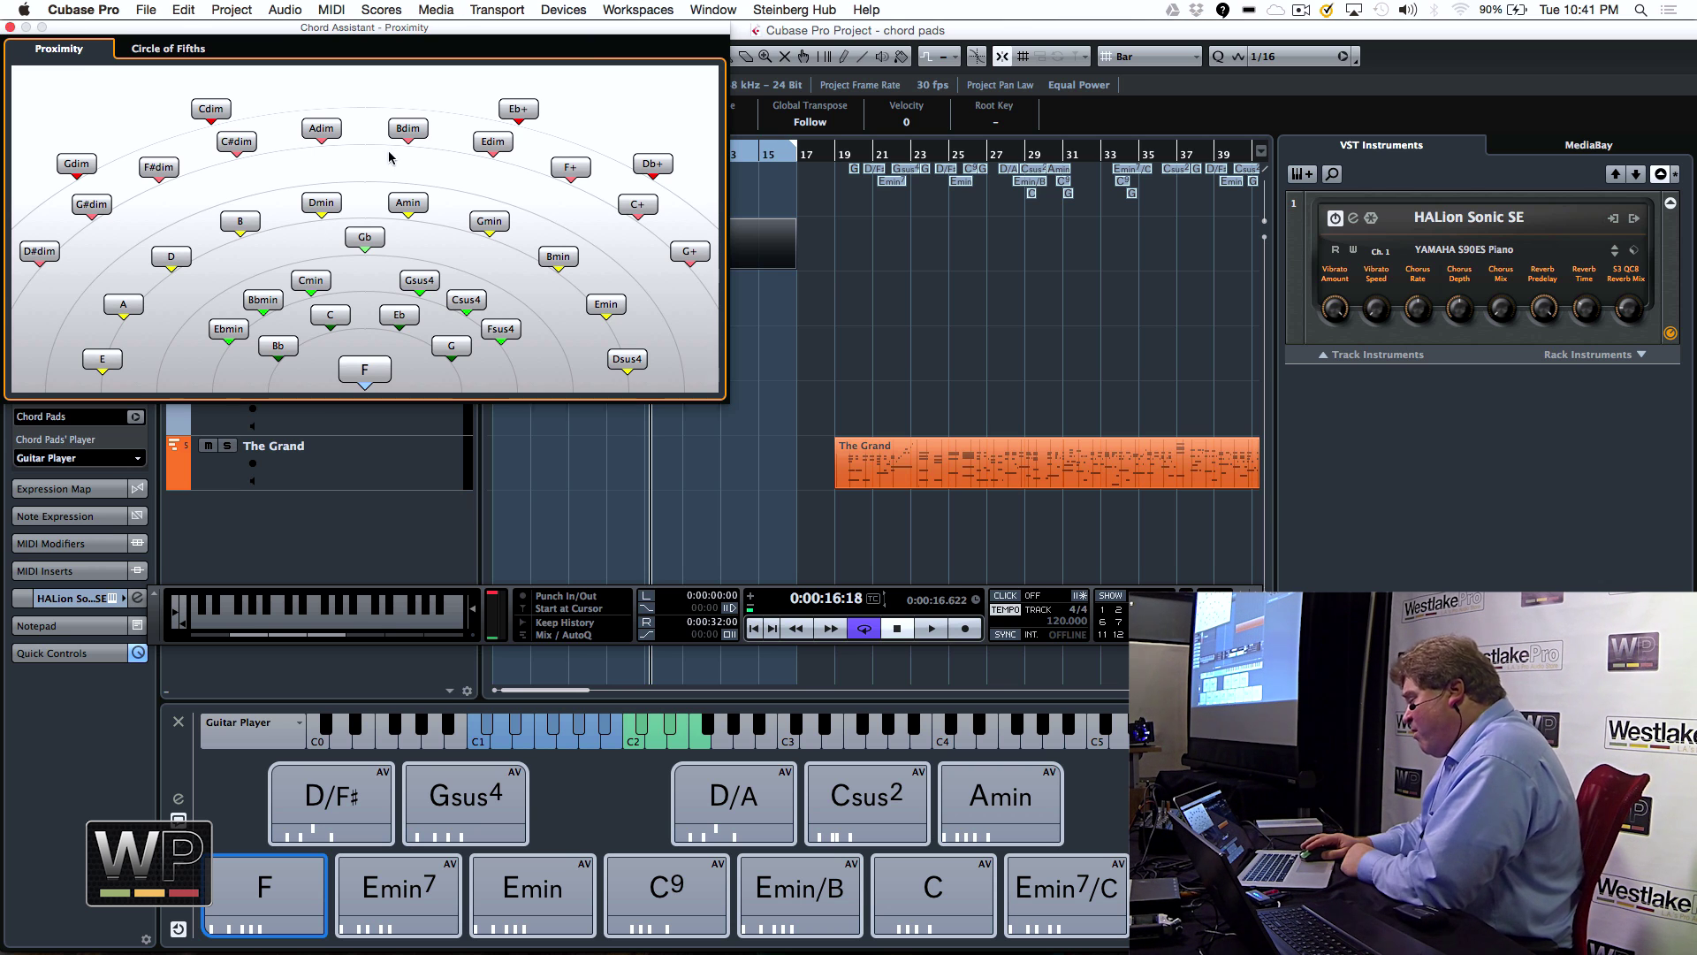
pyautogui.click(322, 203)
pyautogui.click(1066, 888)
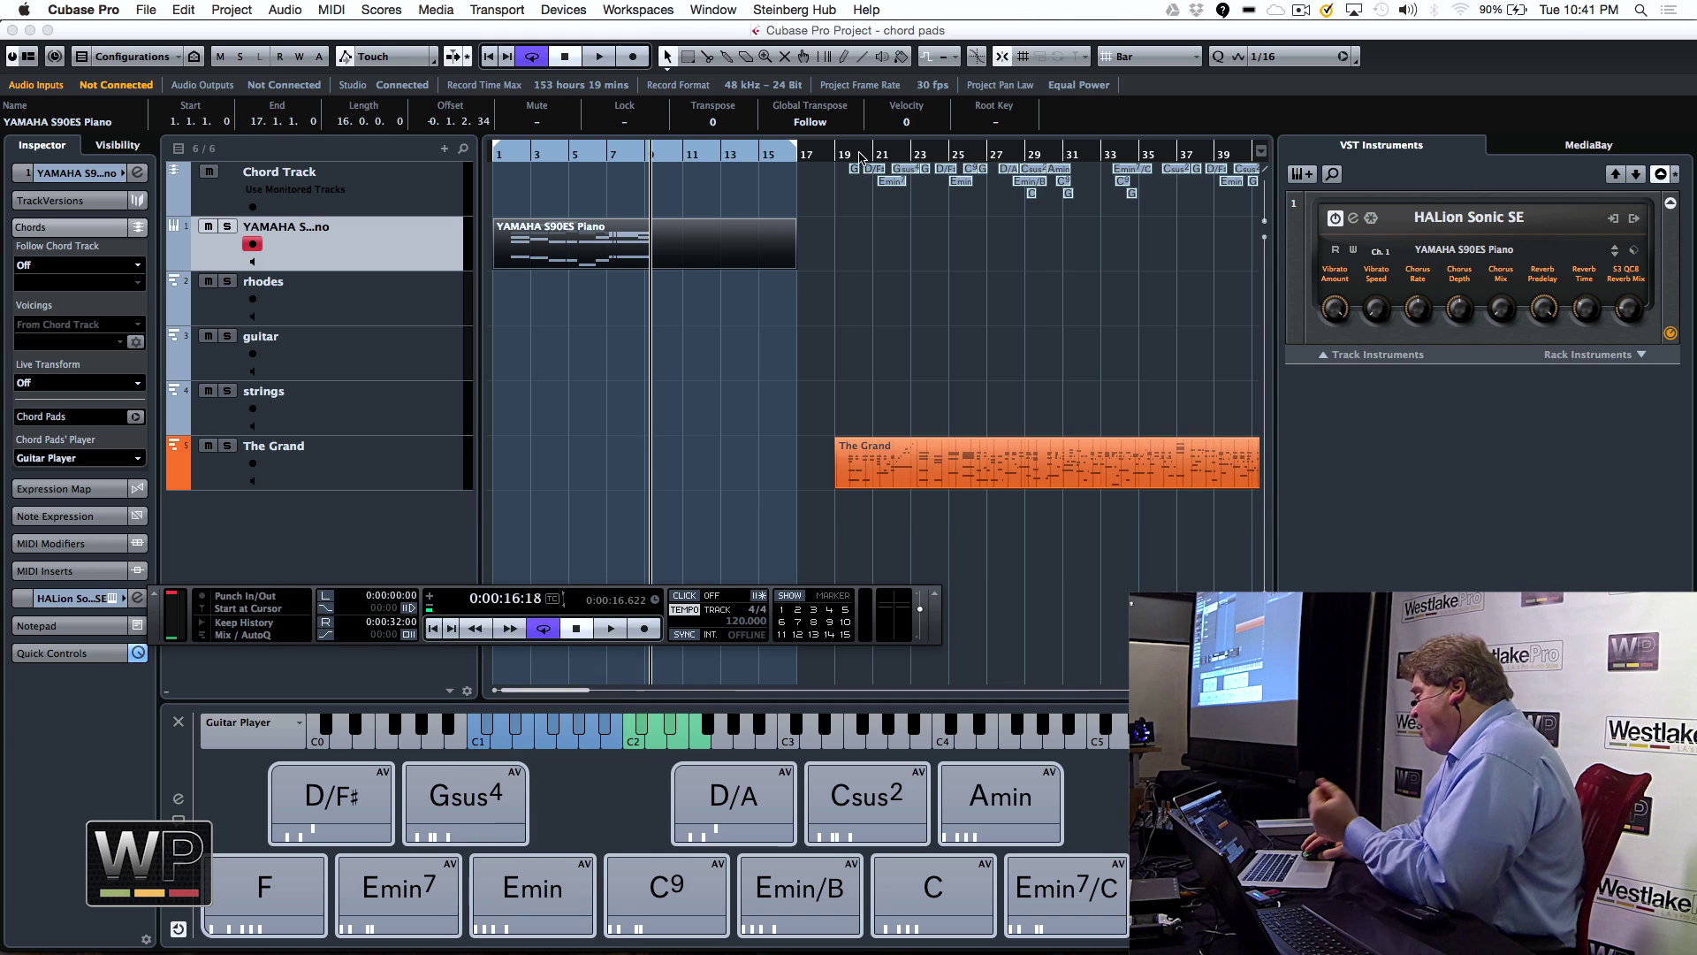
# In Chord Assistant's Circle of Fifths, audition Gmin, Dmin, Amin, F and Bb
pyautogui.click(178, 798)
pyautogui.click(180, 820)
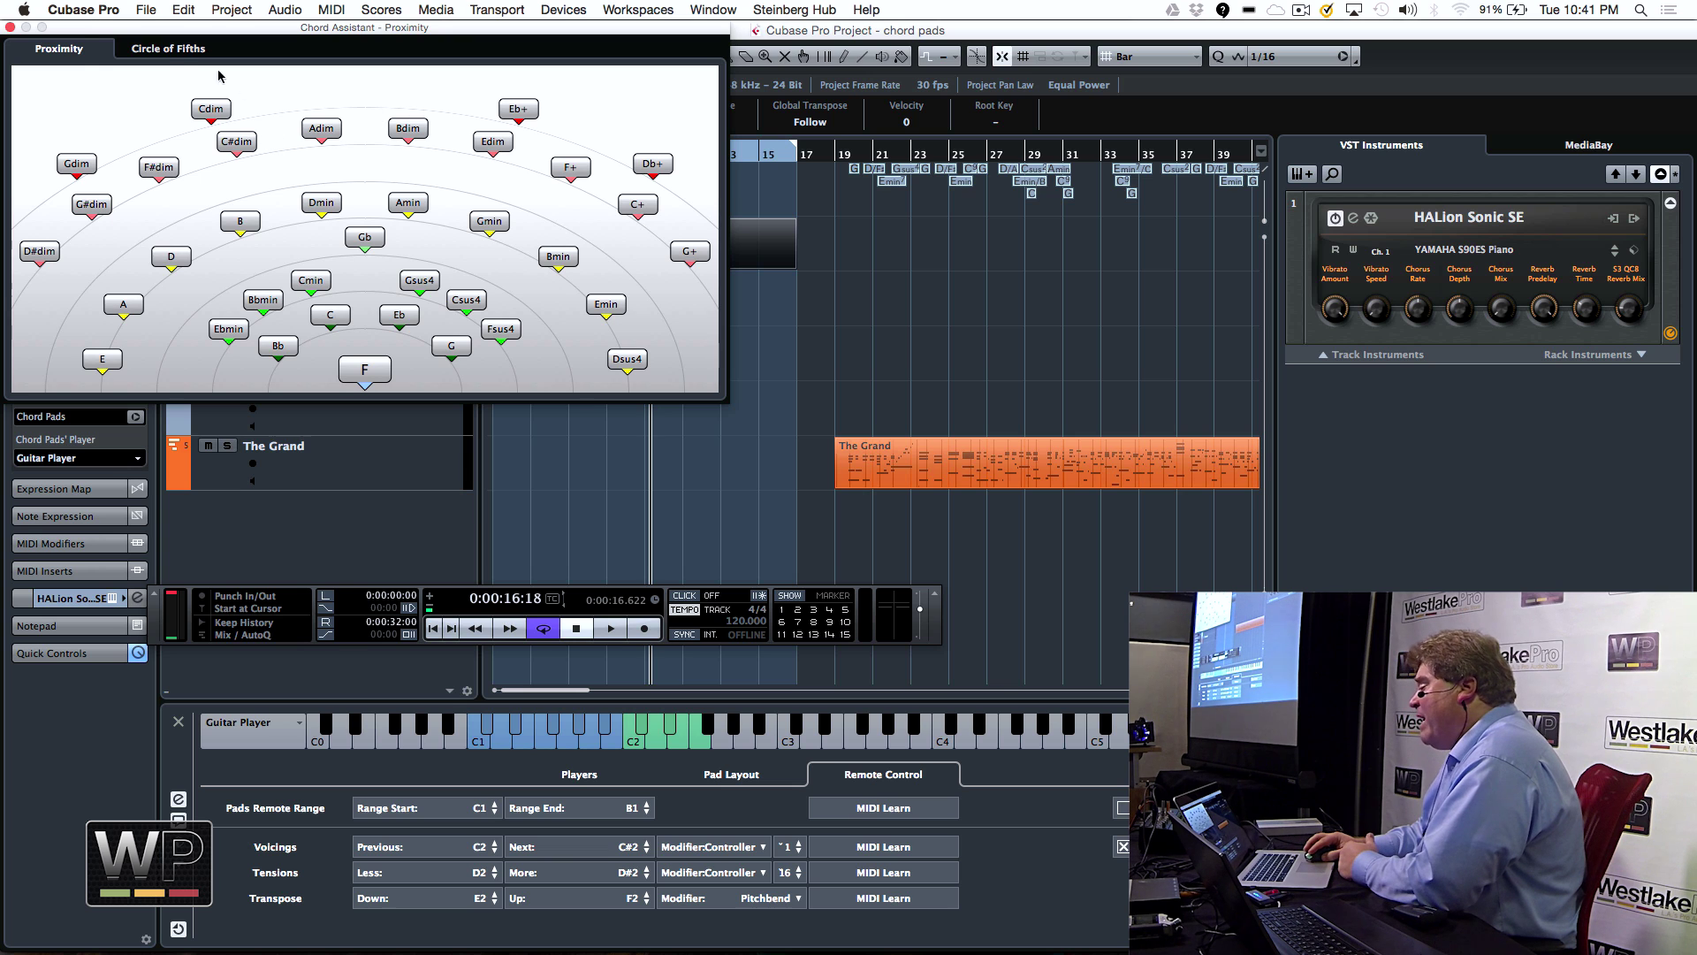
pyautogui.click(183, 52)
pyautogui.click(281, 172)
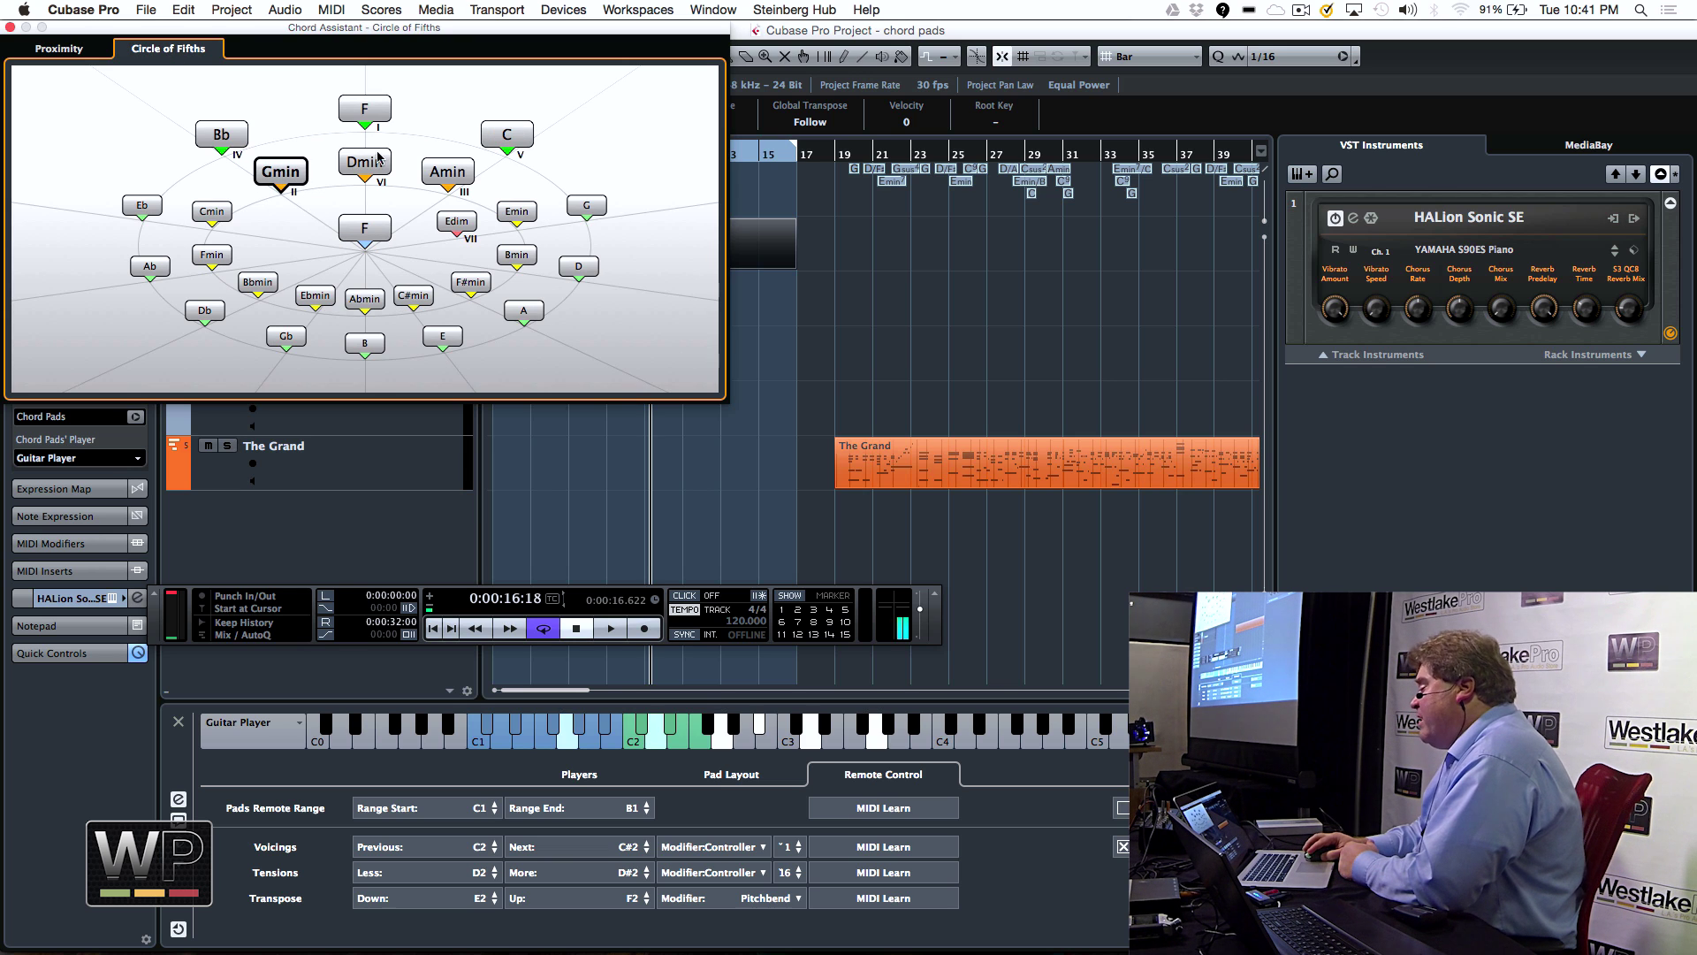
pyautogui.click(370, 168)
pyautogui.click(433, 168)
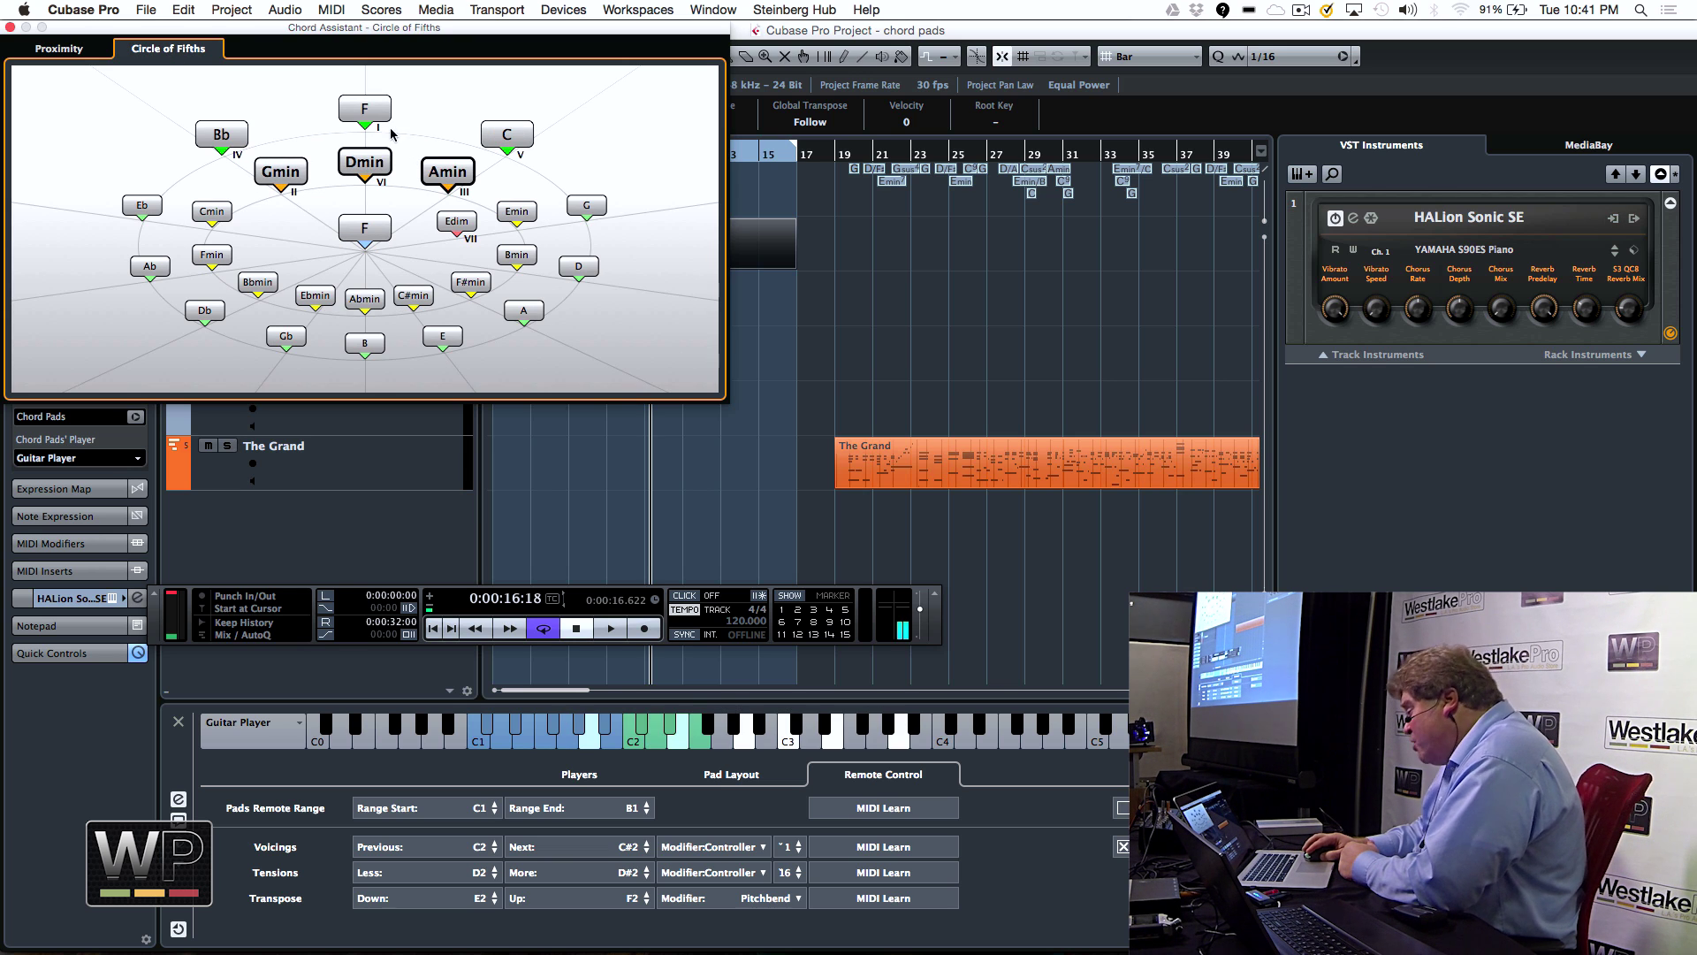
pyautogui.click(366, 110)
pyautogui.click(237, 136)
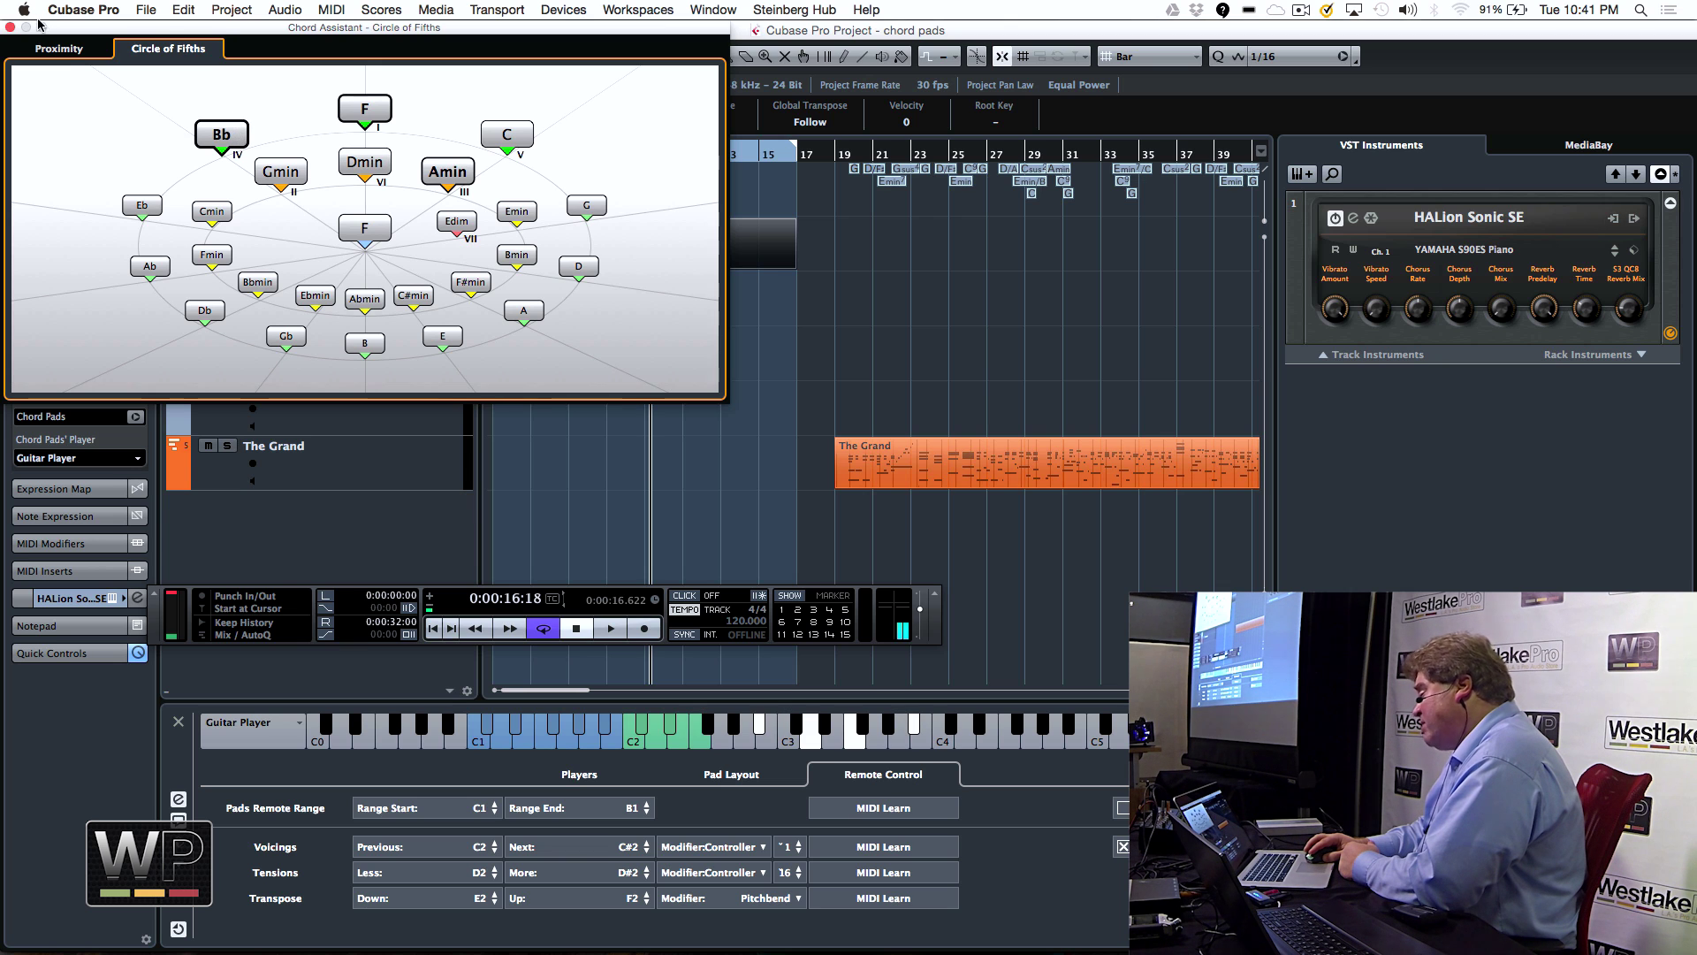
# Audition Cdim in Proximity view, close Chord Assistant, and return playback to bar 9
pyautogui.click(64, 53)
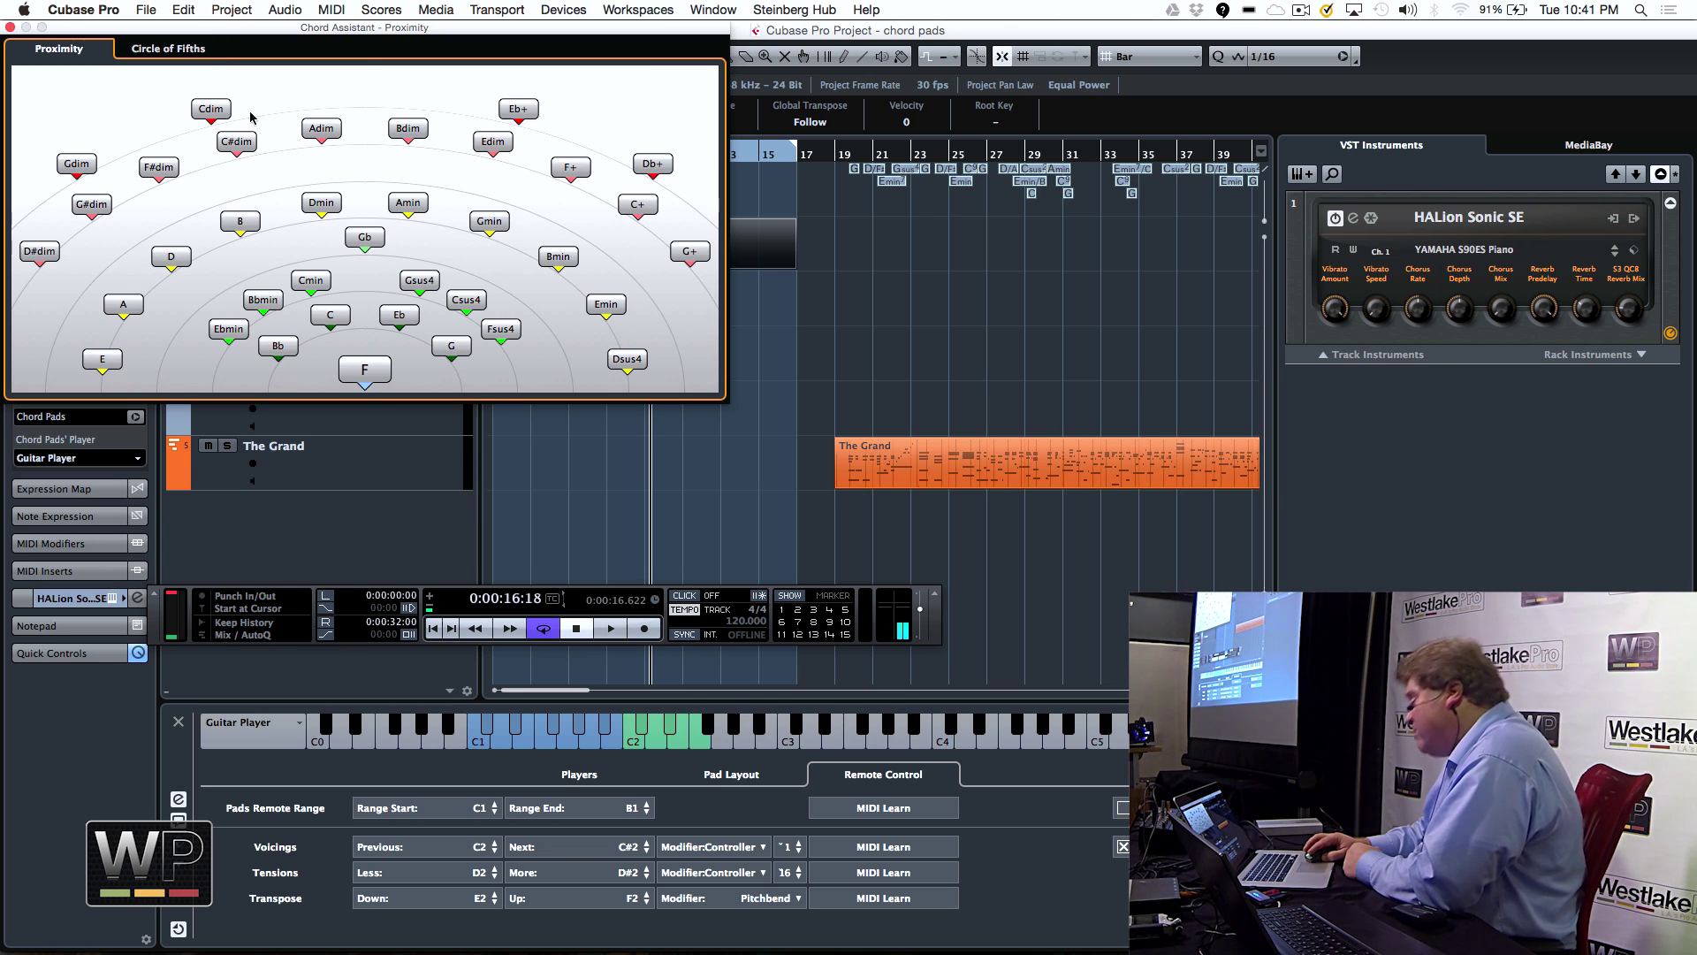
pyautogui.click(212, 108)
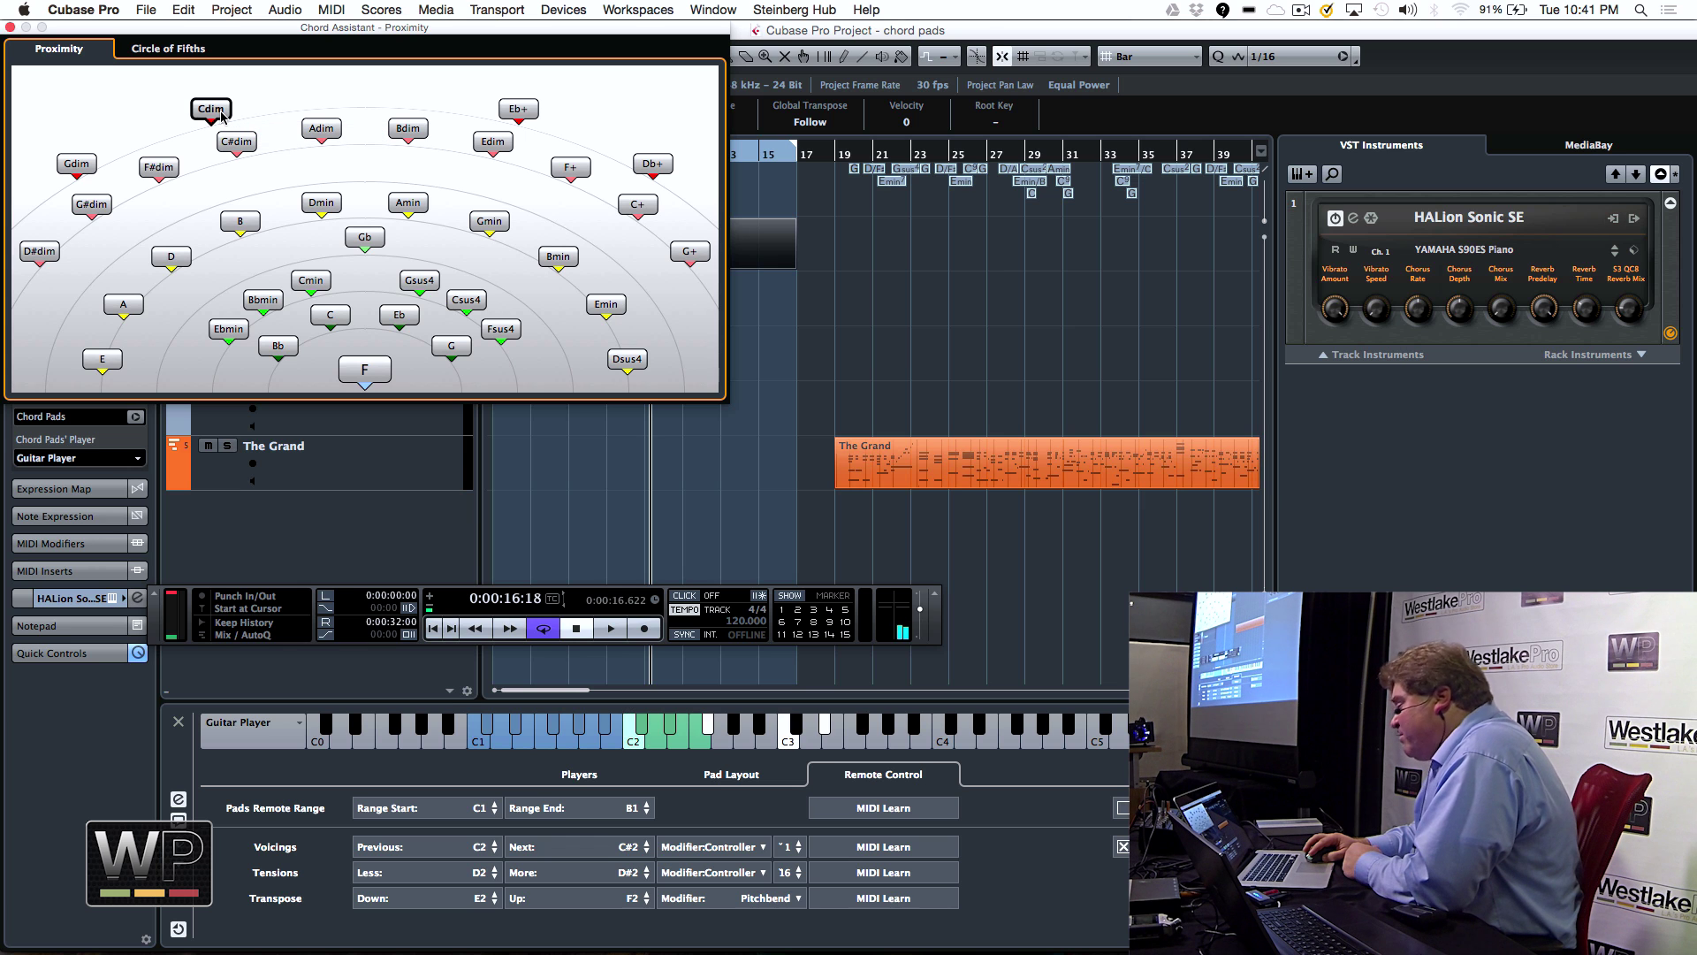
pyautogui.click(9, 29)
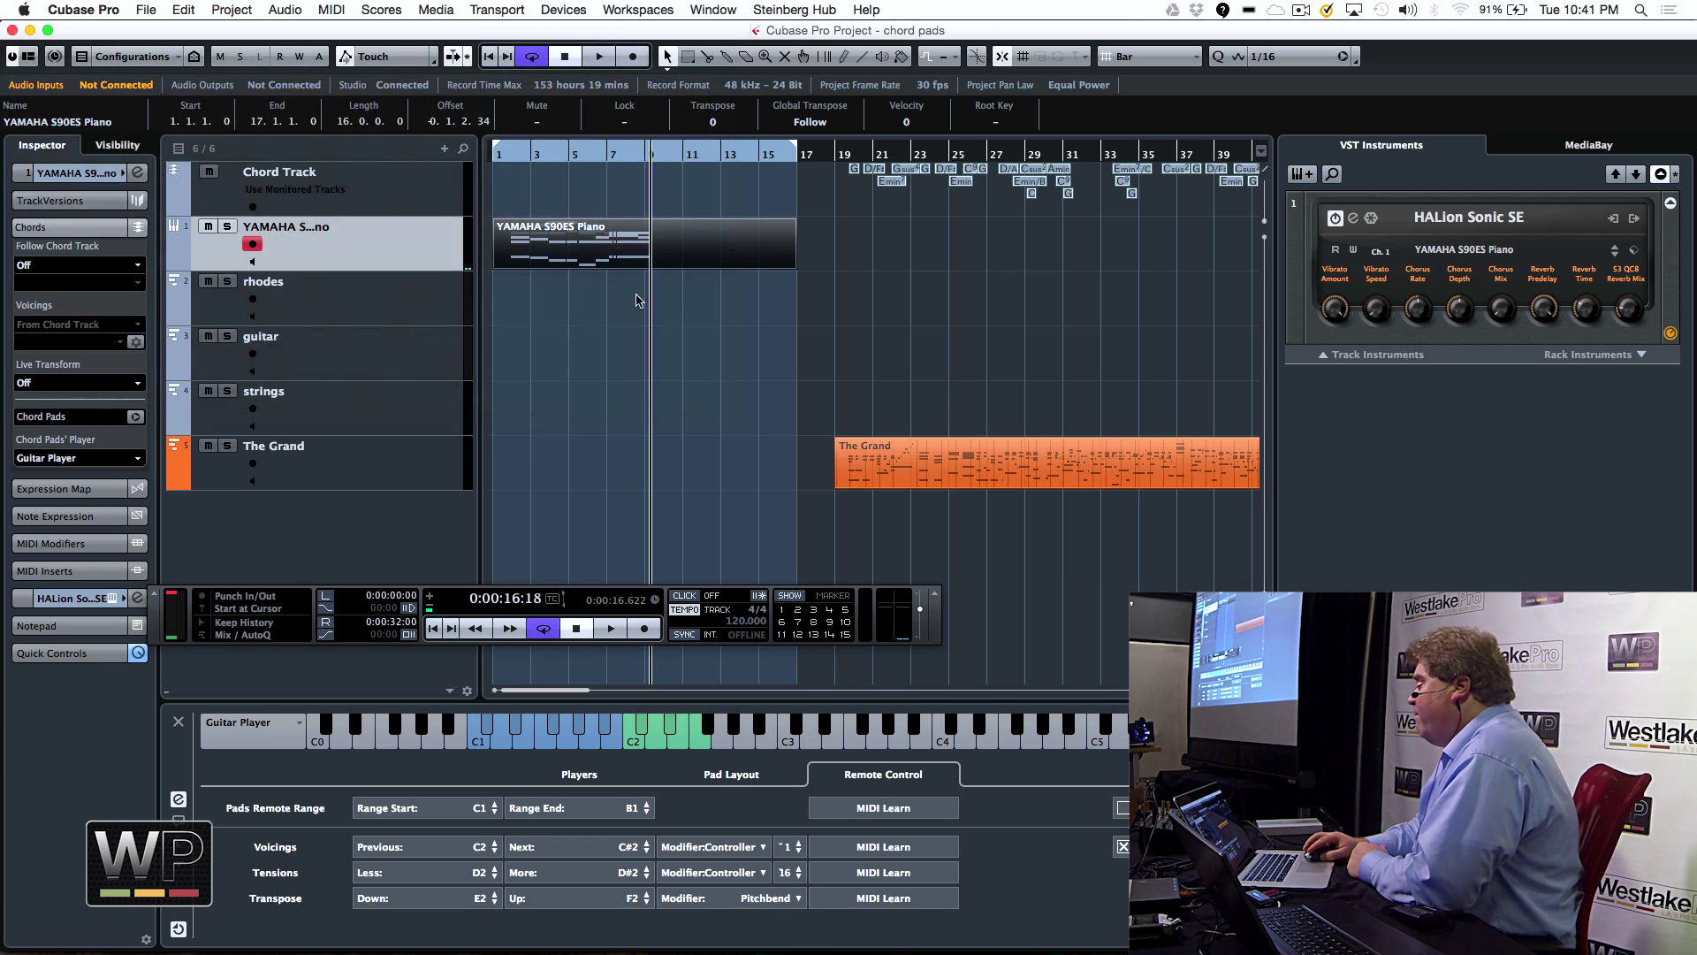
pyautogui.moveTo(742, 155); pyautogui.dragTo(644, 156)
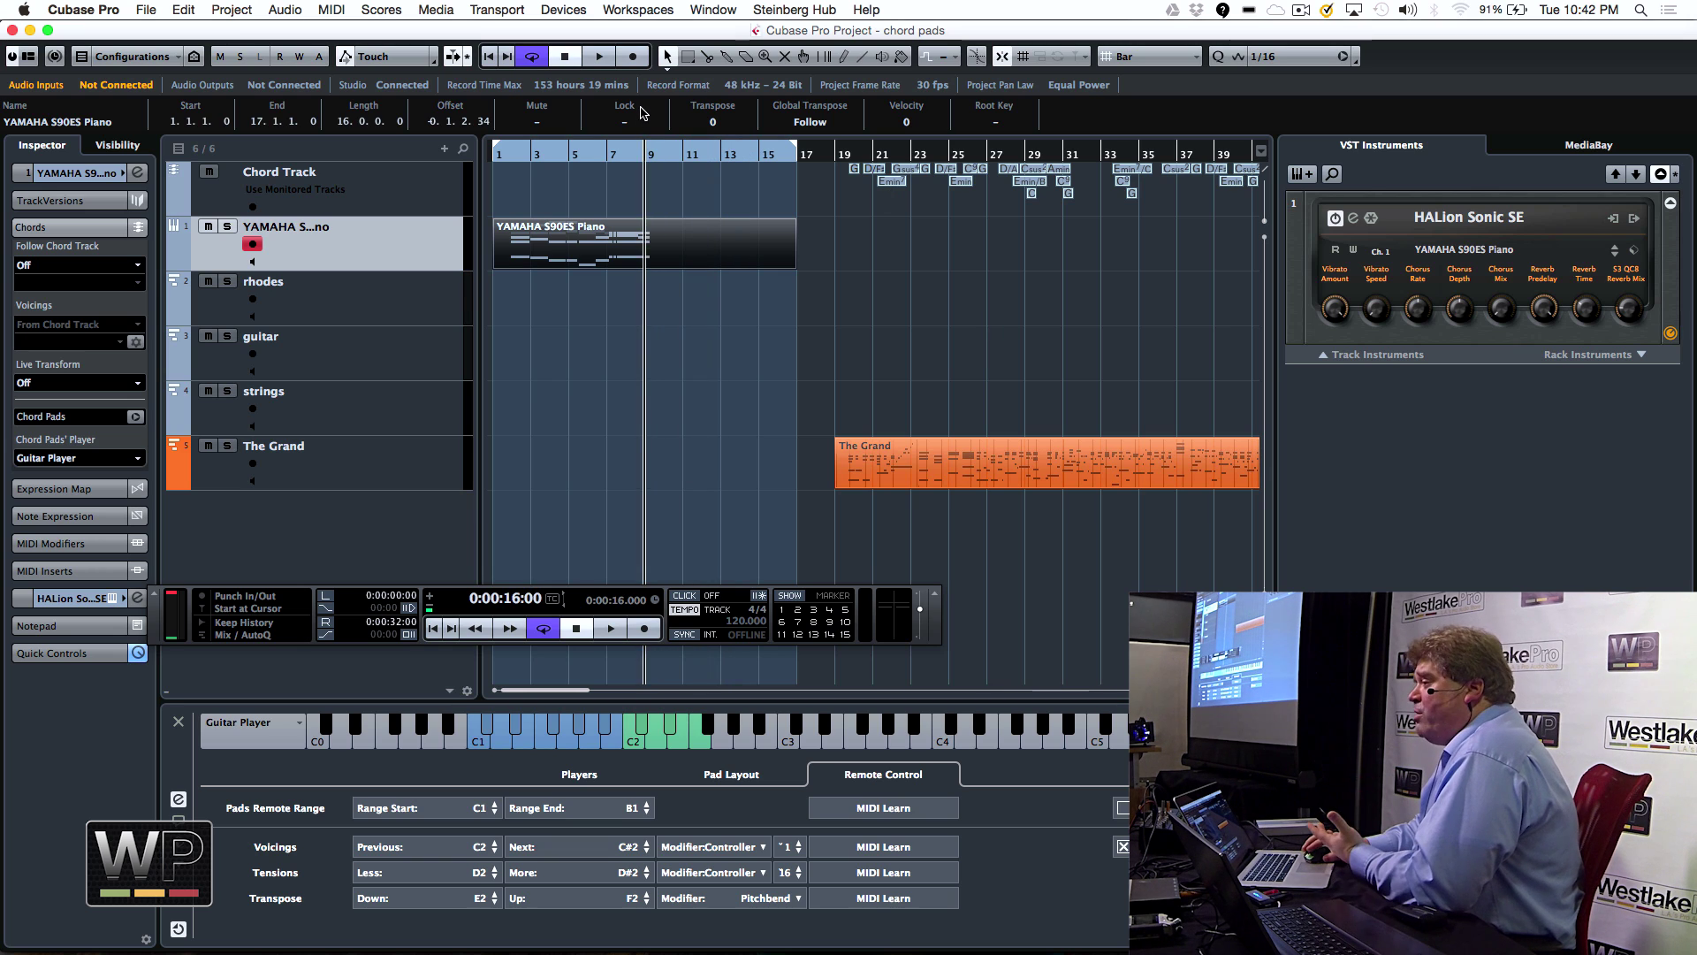